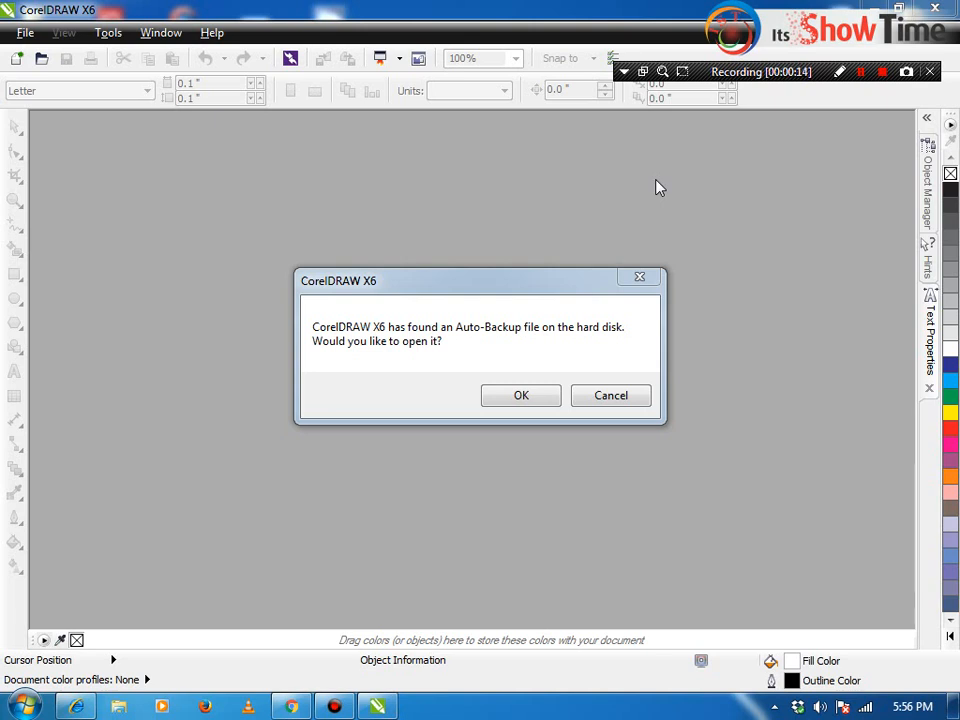
Step: Accept the Auto-Backup prompt to reopen the recovered three-page document
click(435, 291)
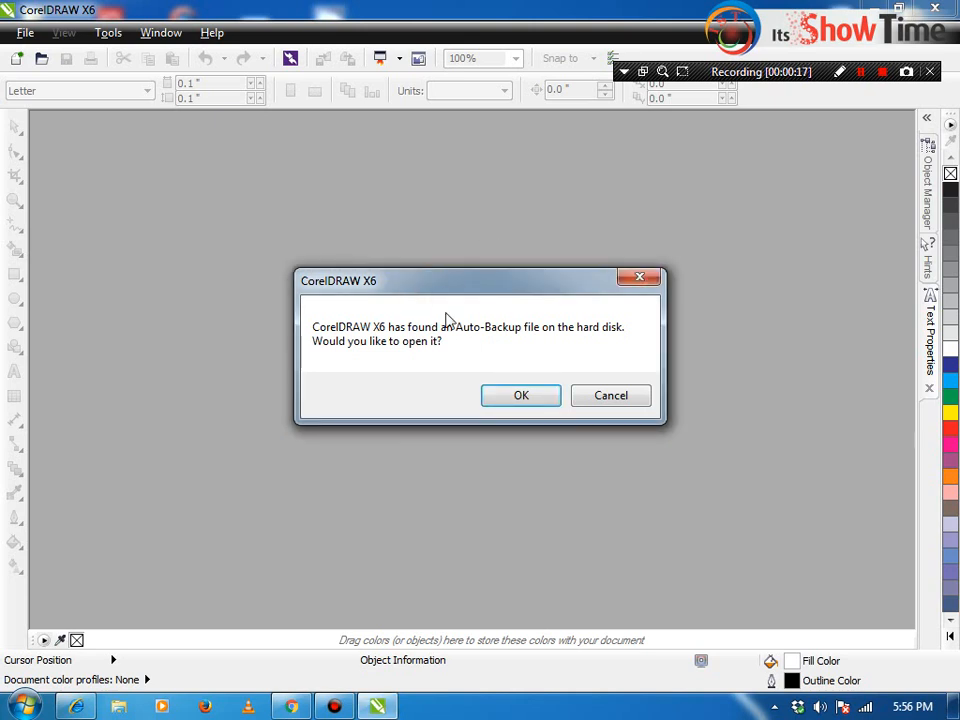
click(325, 326)
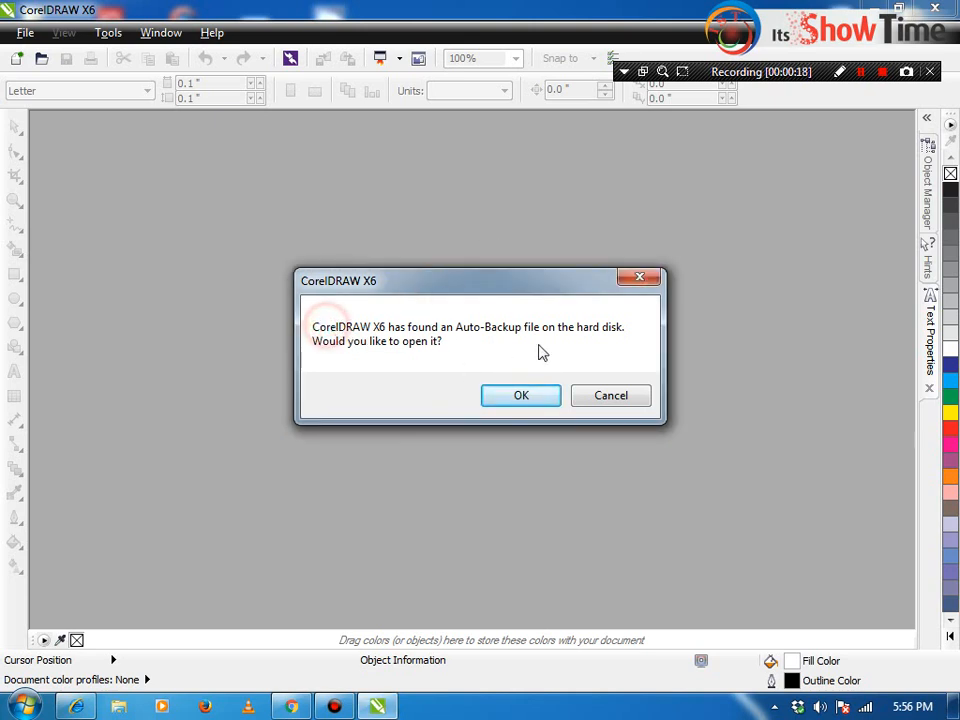
click(564, 333)
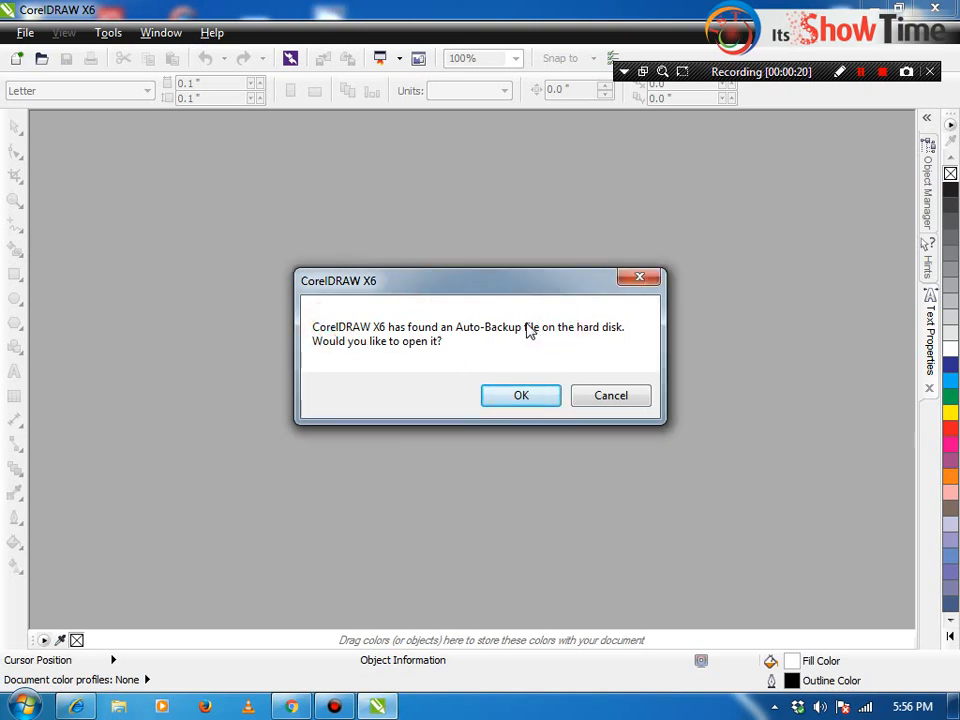
click(367, 350)
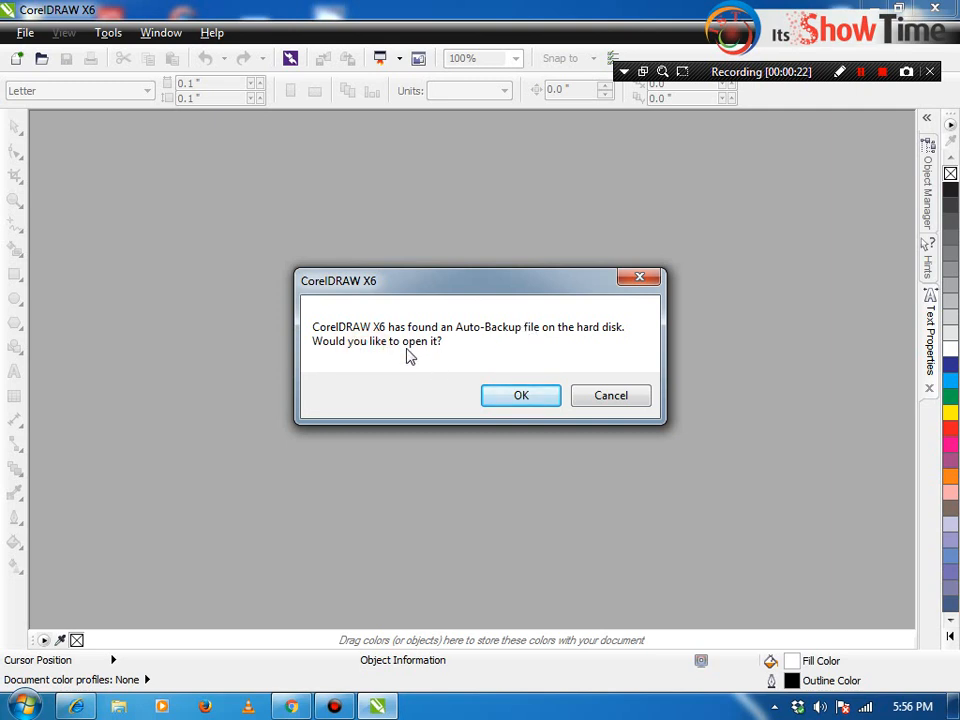
click(491, 394)
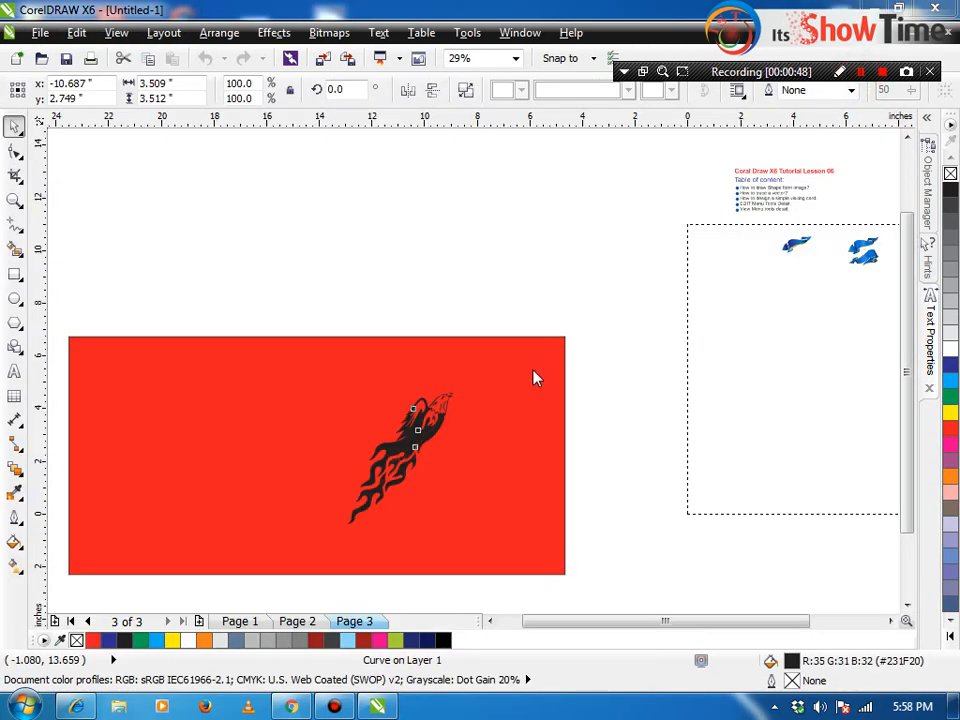
Step: Zoom into the black flame artwork and select its individual pieces
key(z)
drag(596, 328, 268, 530)
drag(283, 316, 536, 444)
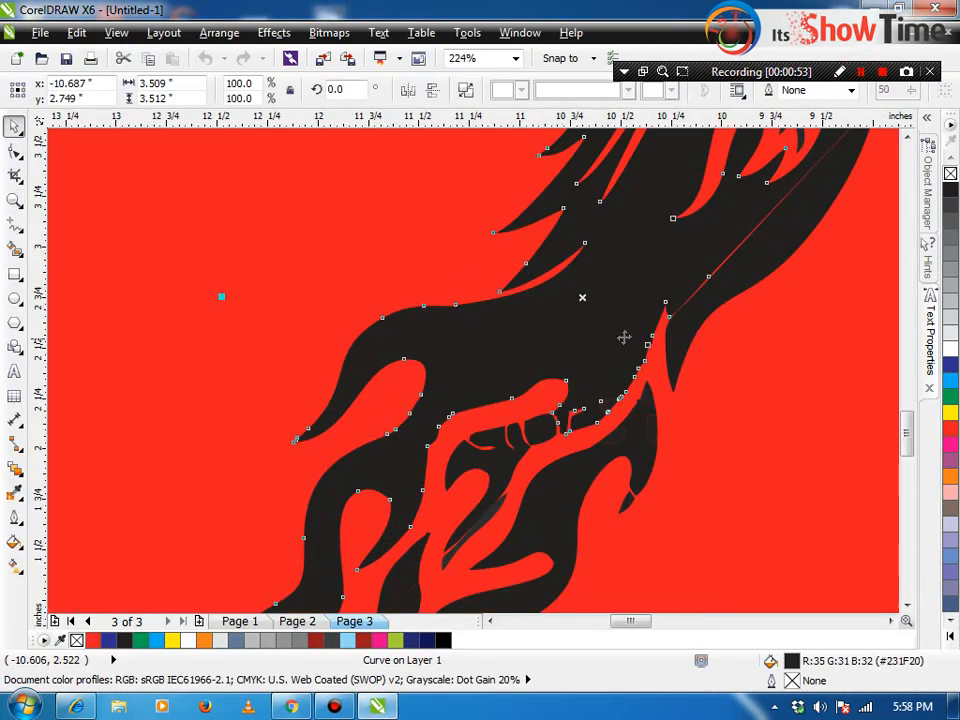
drag(539, 368, 711, 486)
key(space)
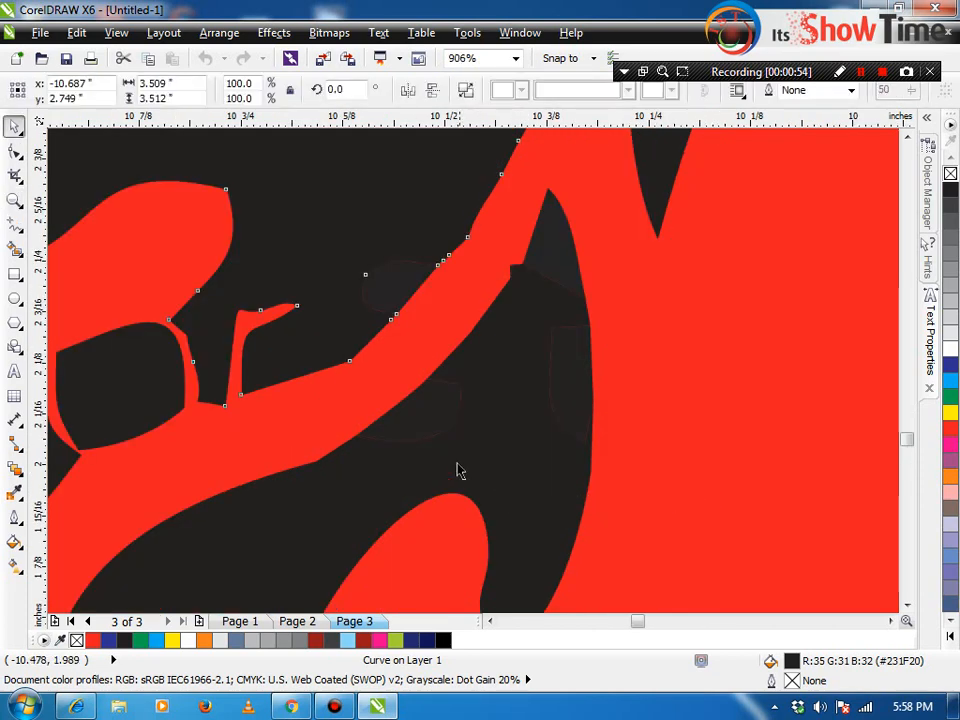
click(422, 392)
click(568, 392)
click(536, 396)
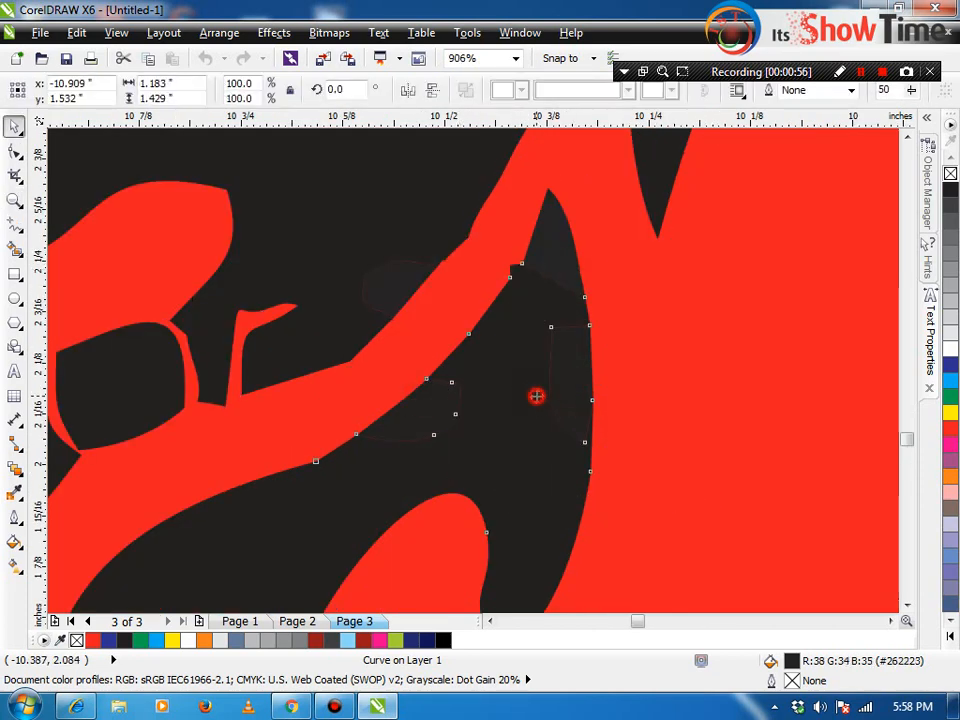
Step: Delete the red background rectangle and all the flame pieces
key(F4)
drag(503, 348, 250, 639)
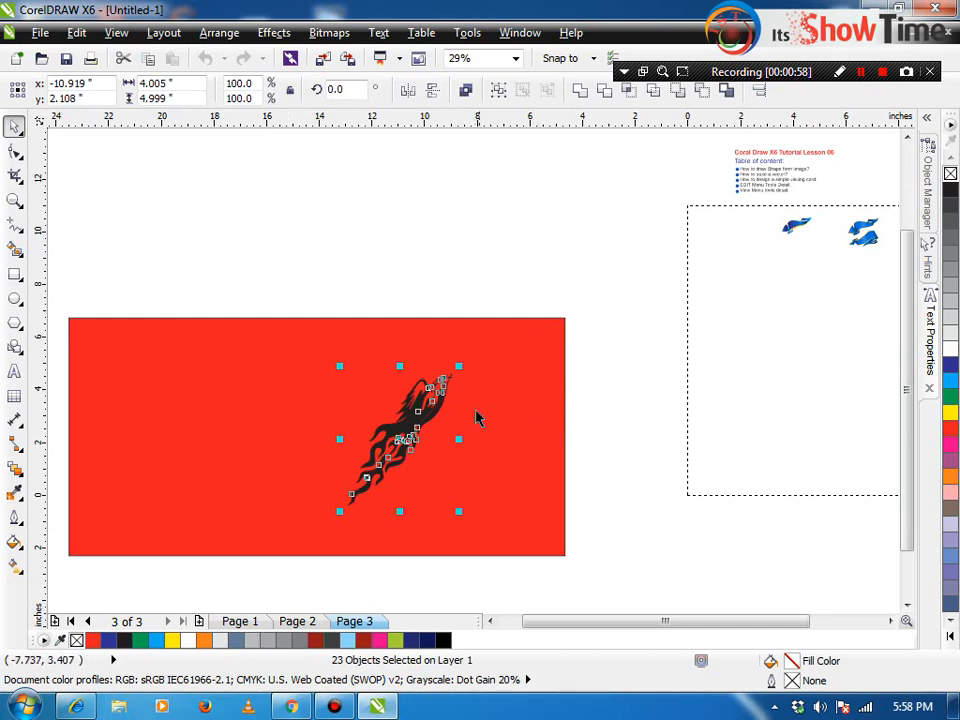
click(438, 429)
key(Delete)
mouse_move(505, 317)
mouse_down()
mouse_move(456, 398)
mouse_move(345, 516)
mouse_up()
key(Delete)
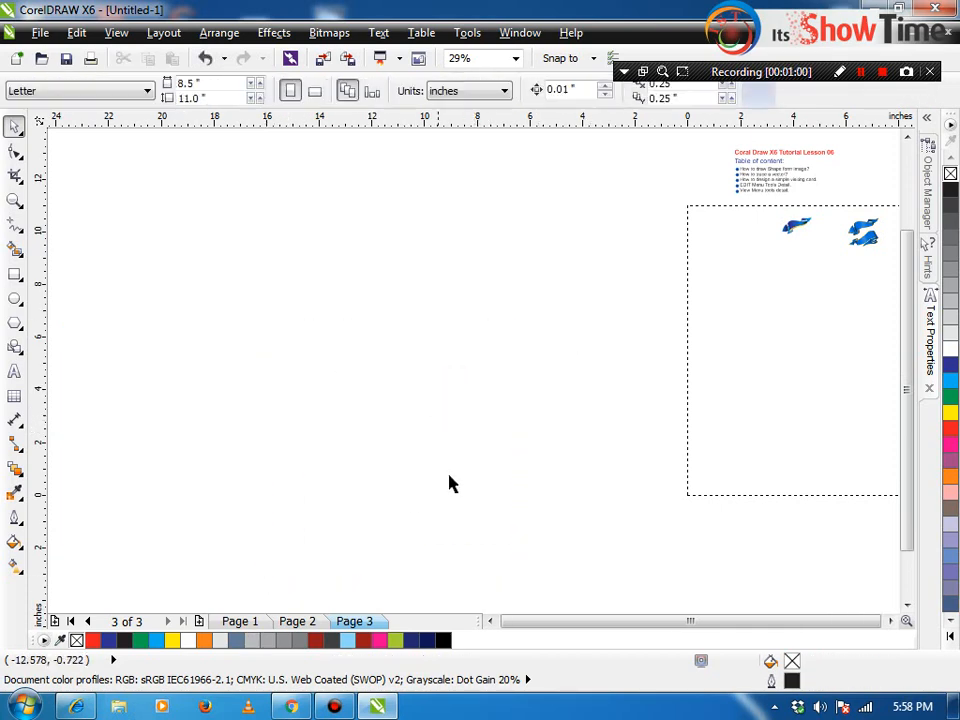
Step: Draw a 3.5 × 2.0 inch rectangle and centre it on the page
click(493, 461)
key(F4)
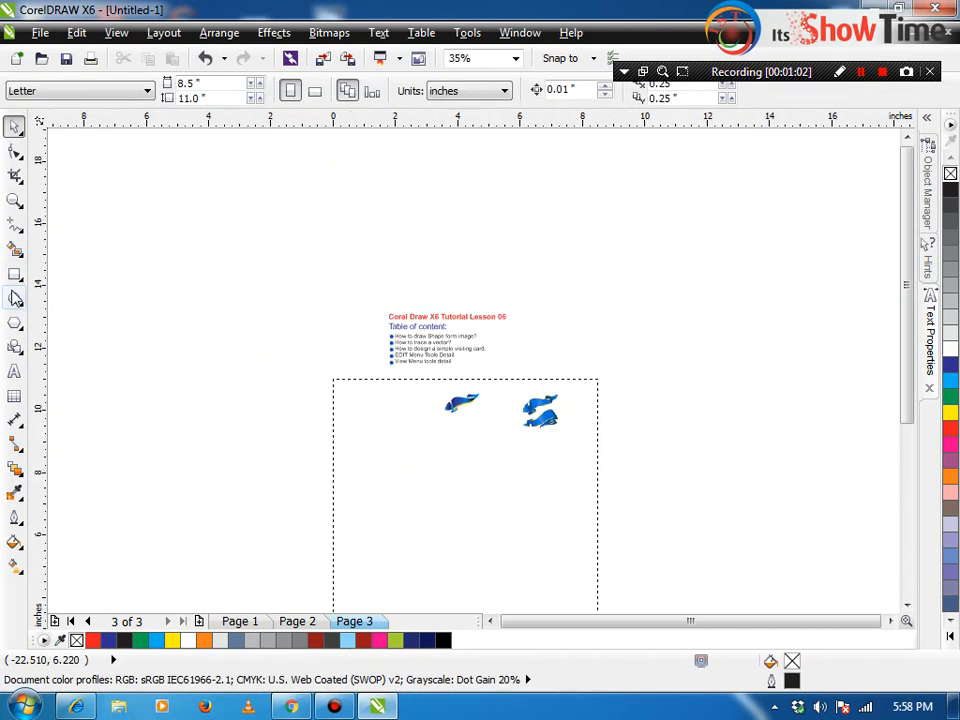
key(F6)
drag(363, 461, 458, 519)
click(170, 83)
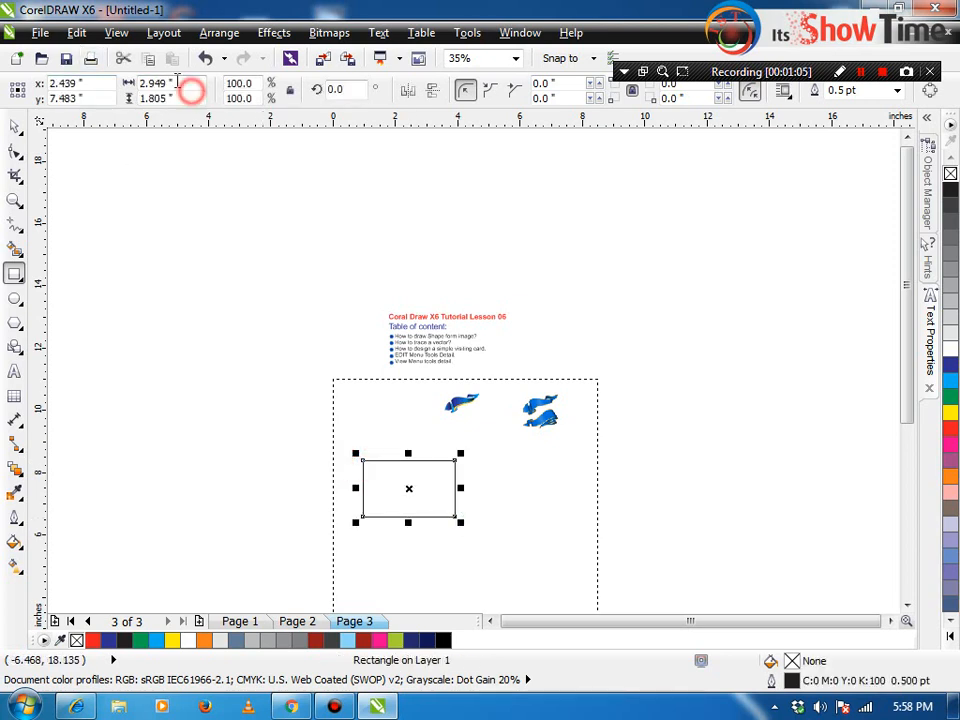
text(3.5)
key(Tab)
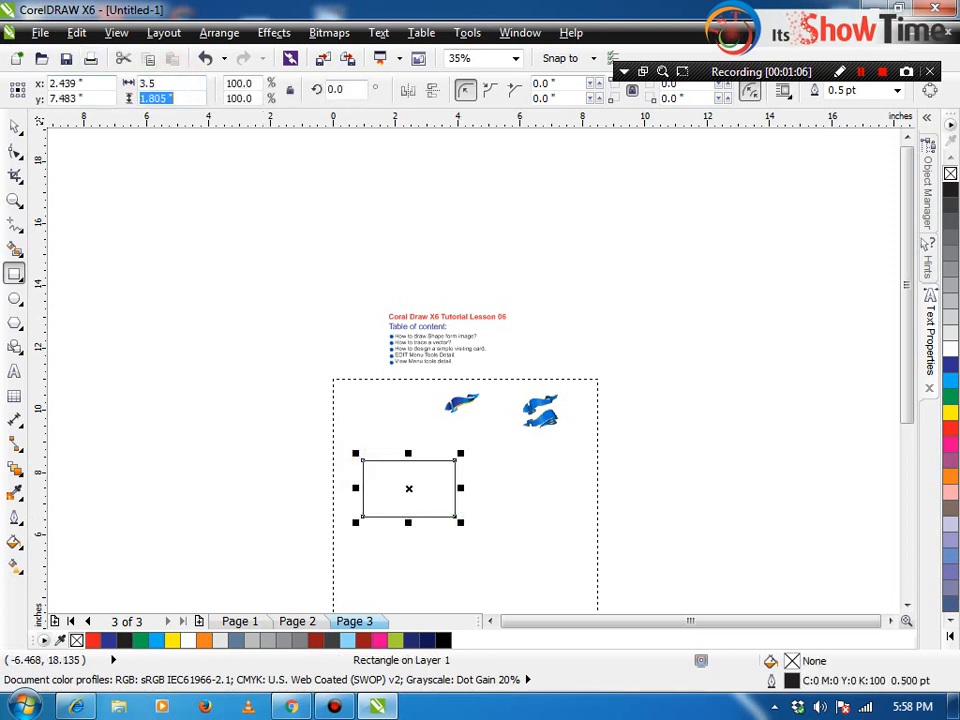
text(2.0)
key(Return)
key(p)
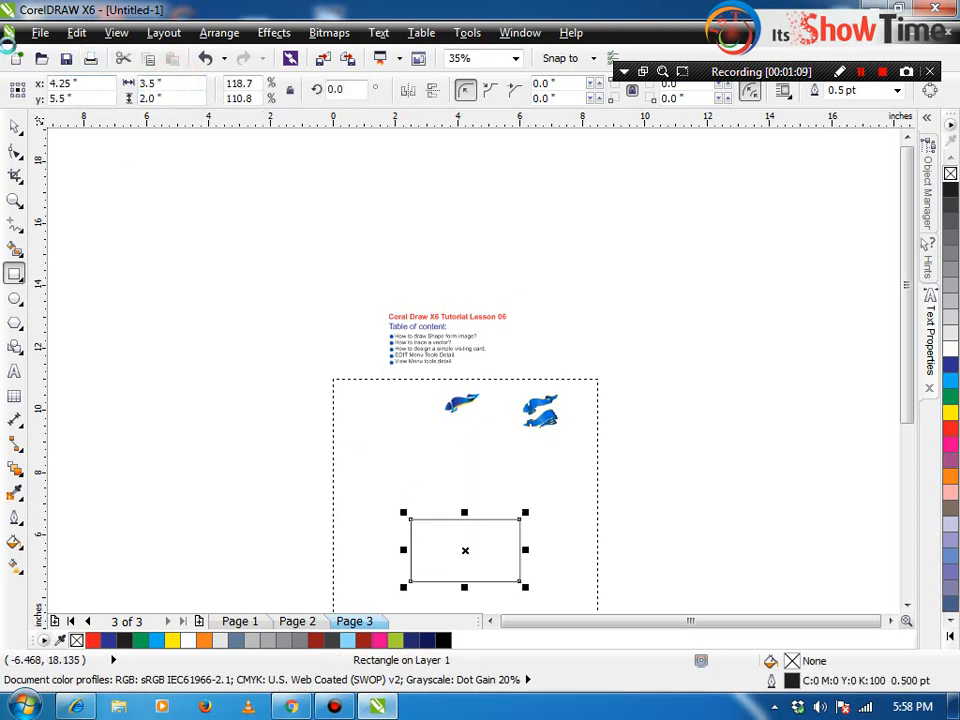
Step: Add a 3.25 × 1.75 inch inner border rectangle
key(shift+F2)
key(space)
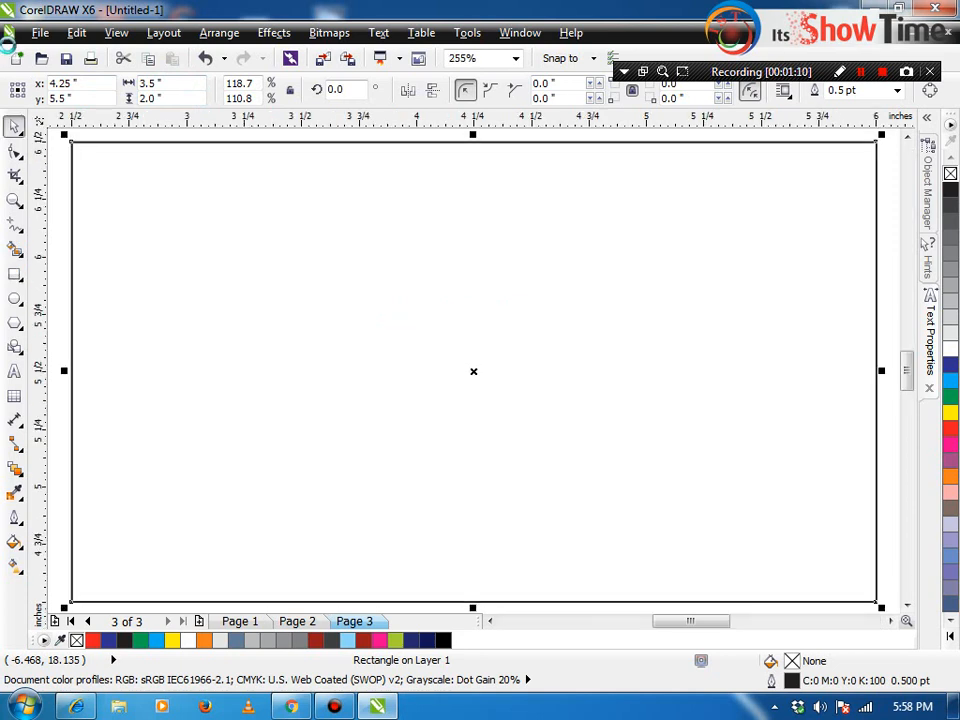
double_click(178, 80)
text(1.75)
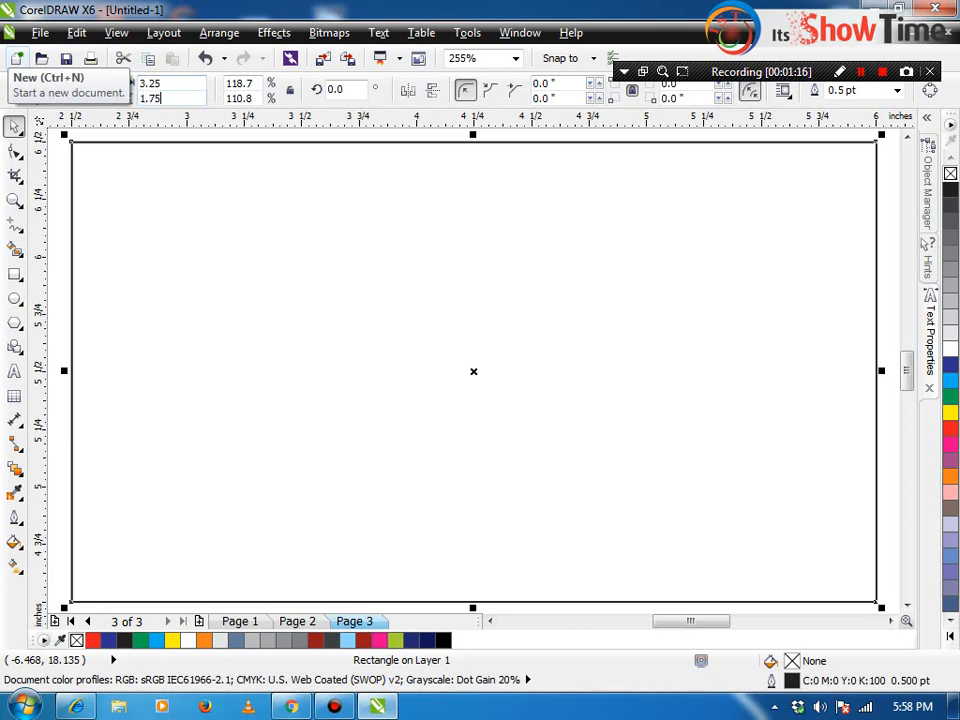
key(Return)
Step: Squash the outer rectangle into a thin 3.5 × 0.328 inch strip along the card's bottom
scroll(183, 262, down, 2)
drag(101, 214, 519, 467)
key(shift+F2)
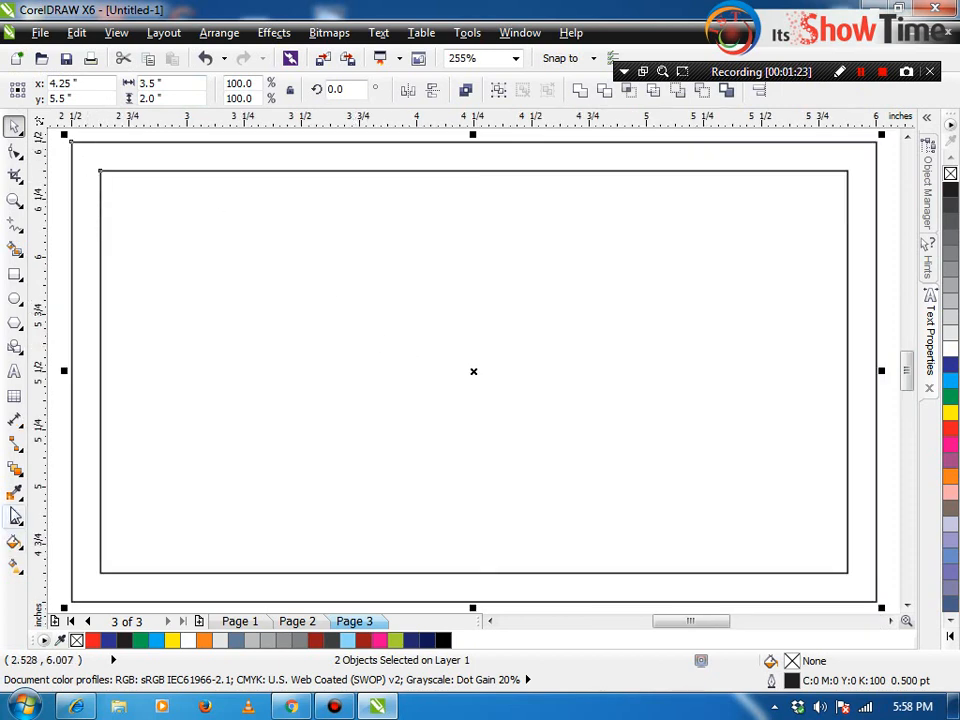
click(14, 467)
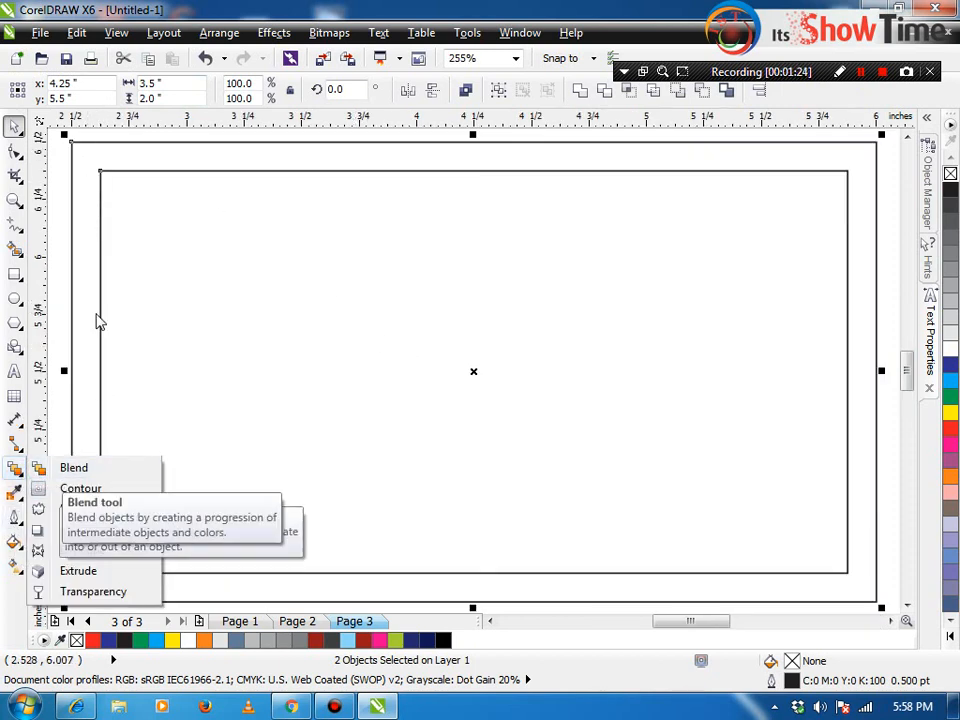
click(60, 258)
click(131, 289)
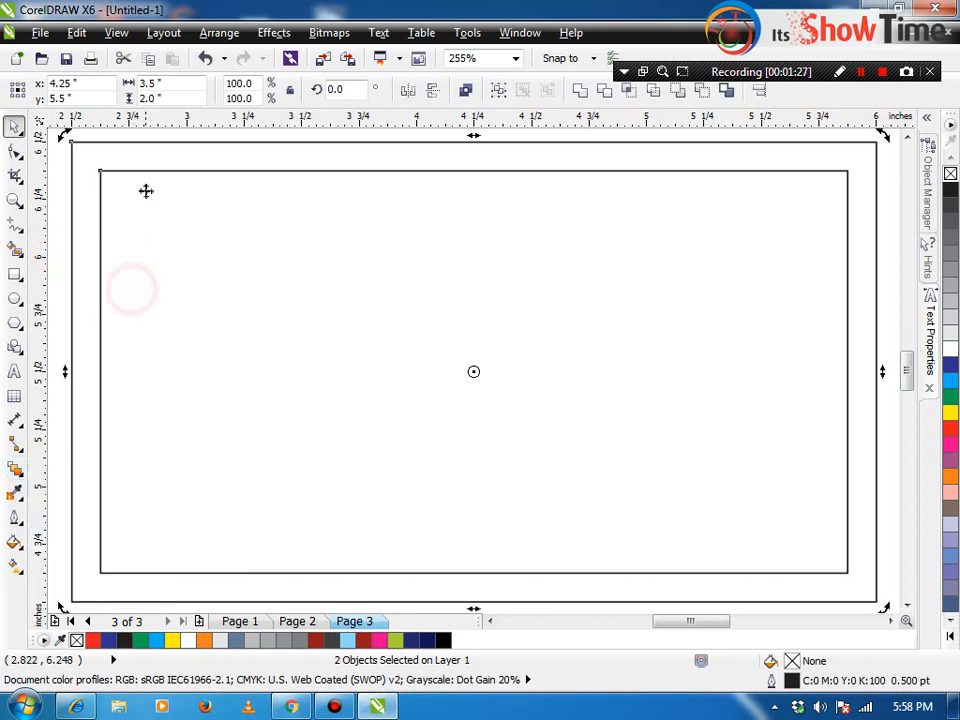
click(152, 180)
click(146, 147)
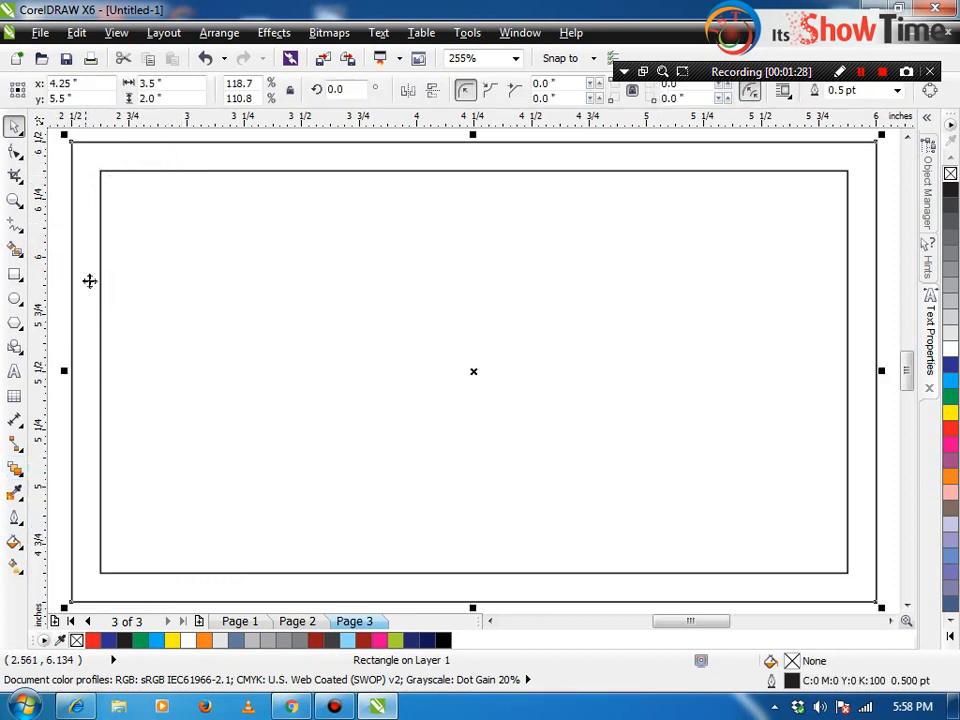
click(86, 134)
click(110, 149)
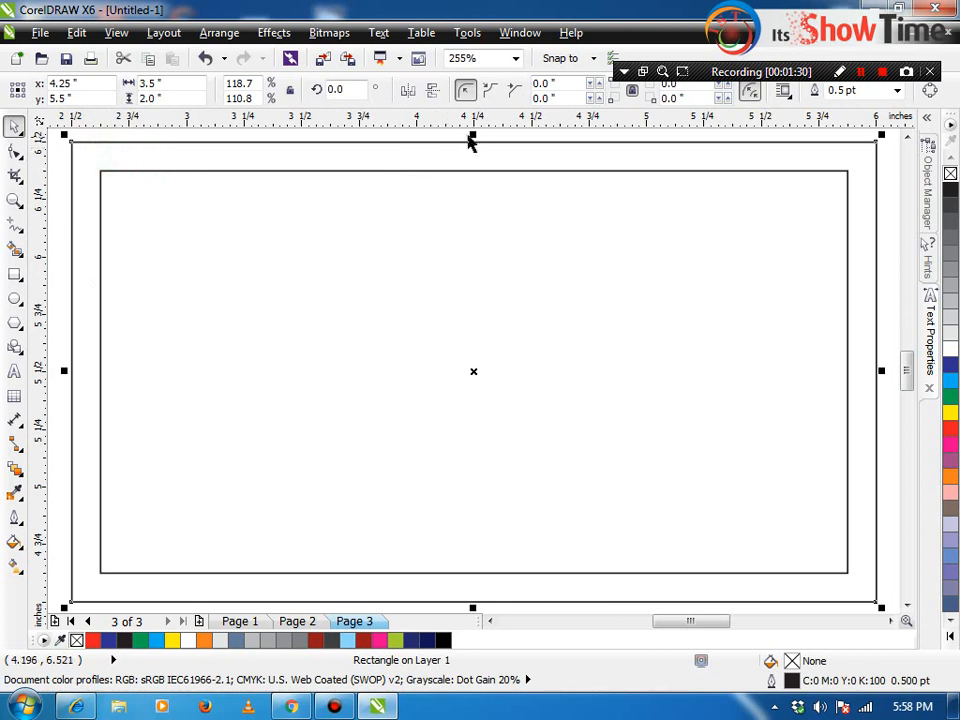
drag(472, 140, 489, 520)
scroll(453, 503, down, 2)
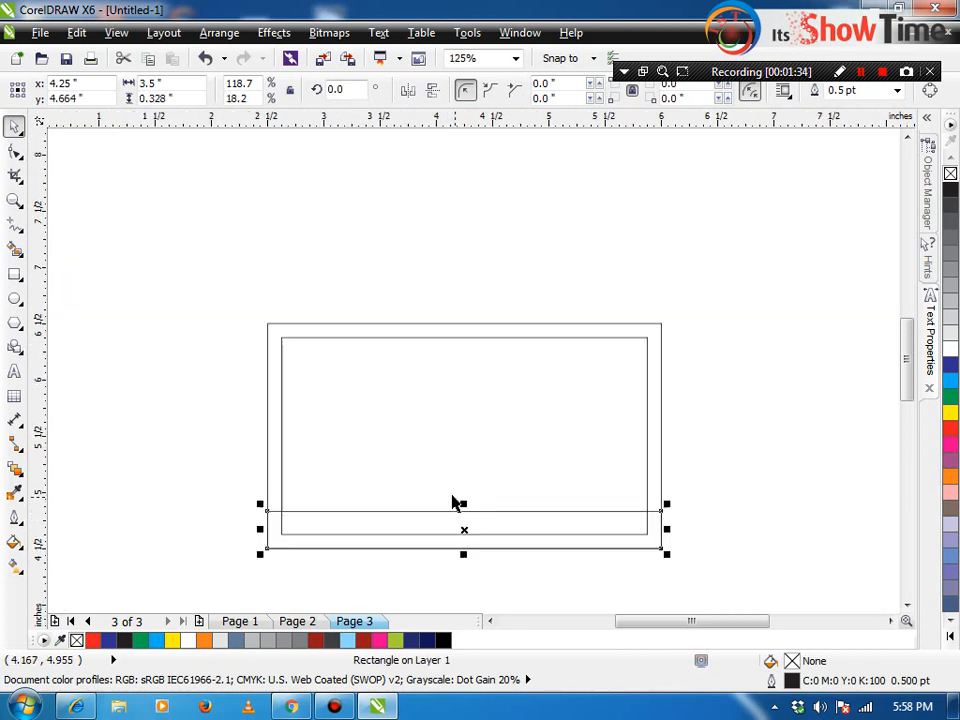
click(91, 323)
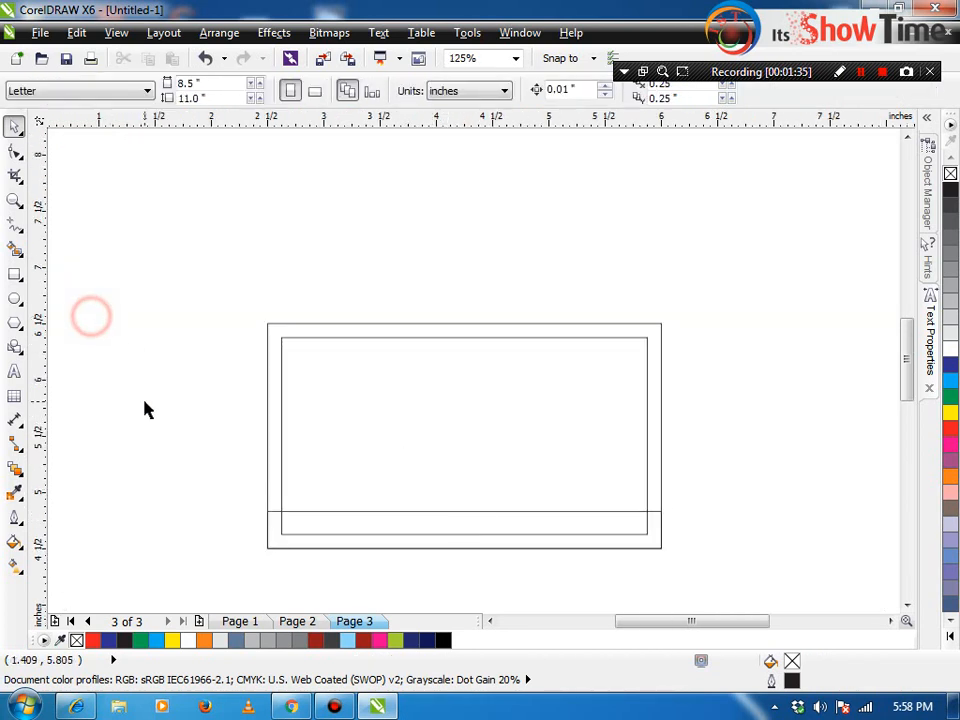
Step: From the desktop Blog folder, drag Logo.png onto the card in CorelDRAW
click(378, 707)
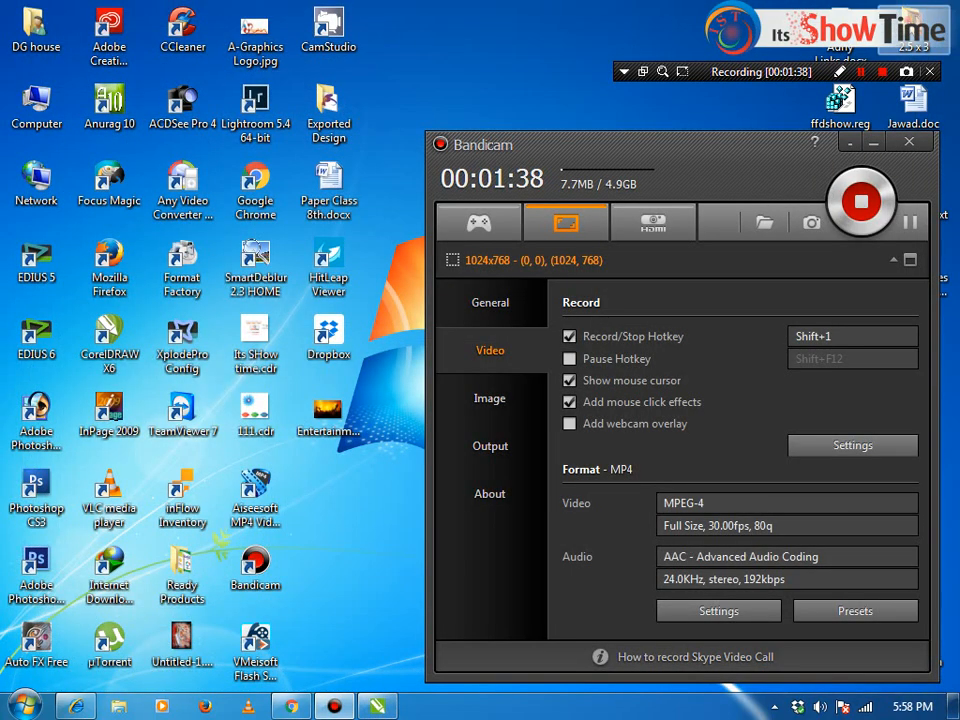
double_click(912, 30)
click(936, 9)
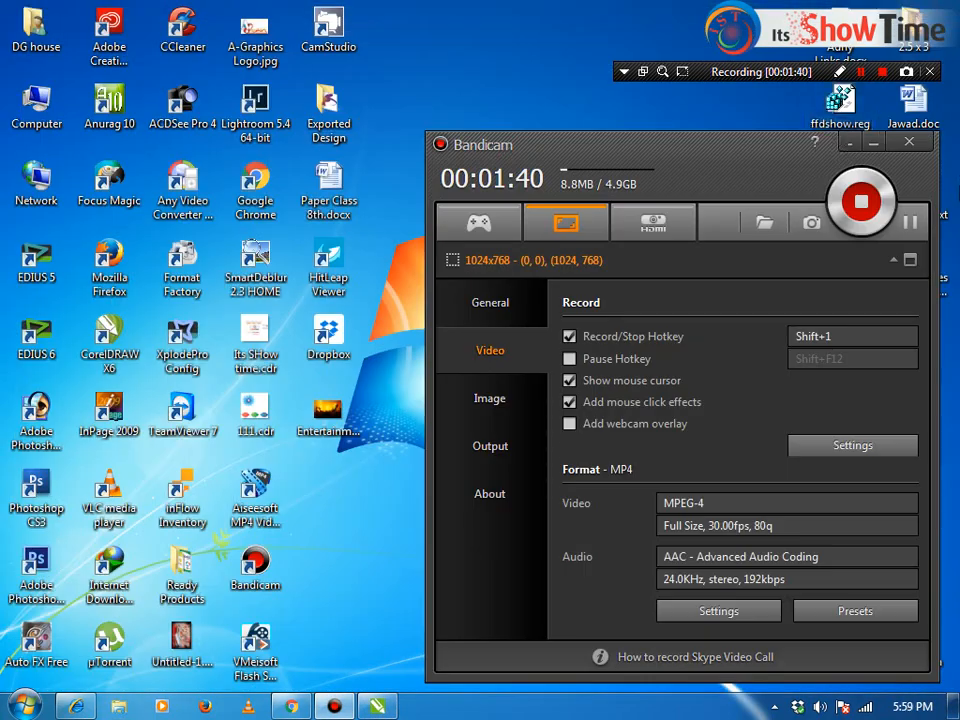
click(873, 146)
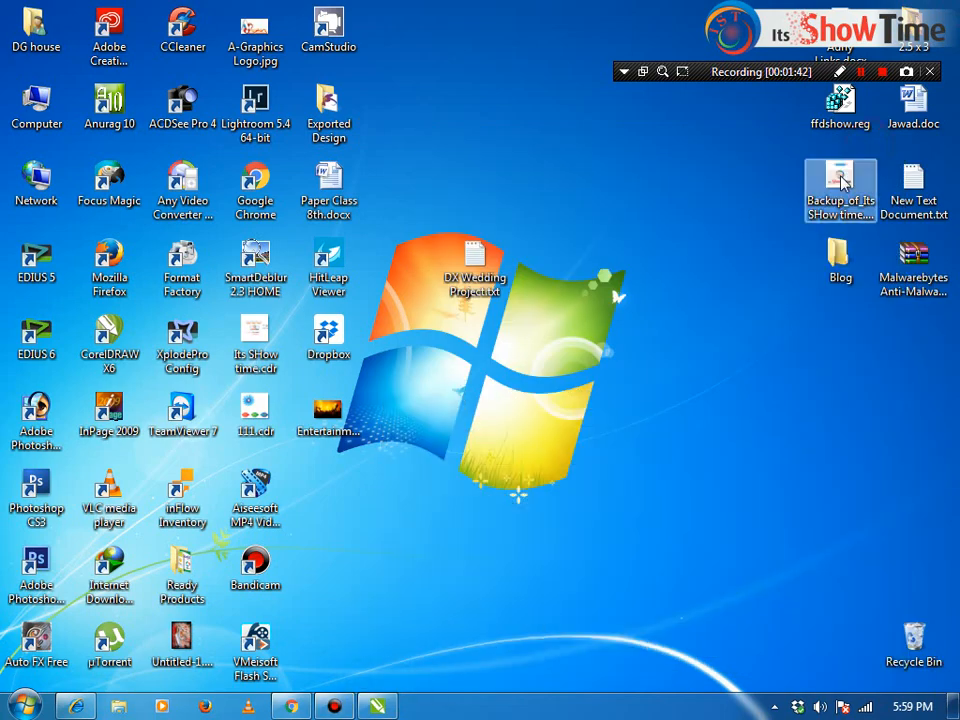
double_click(836, 262)
scroll(575, 432, down, 5)
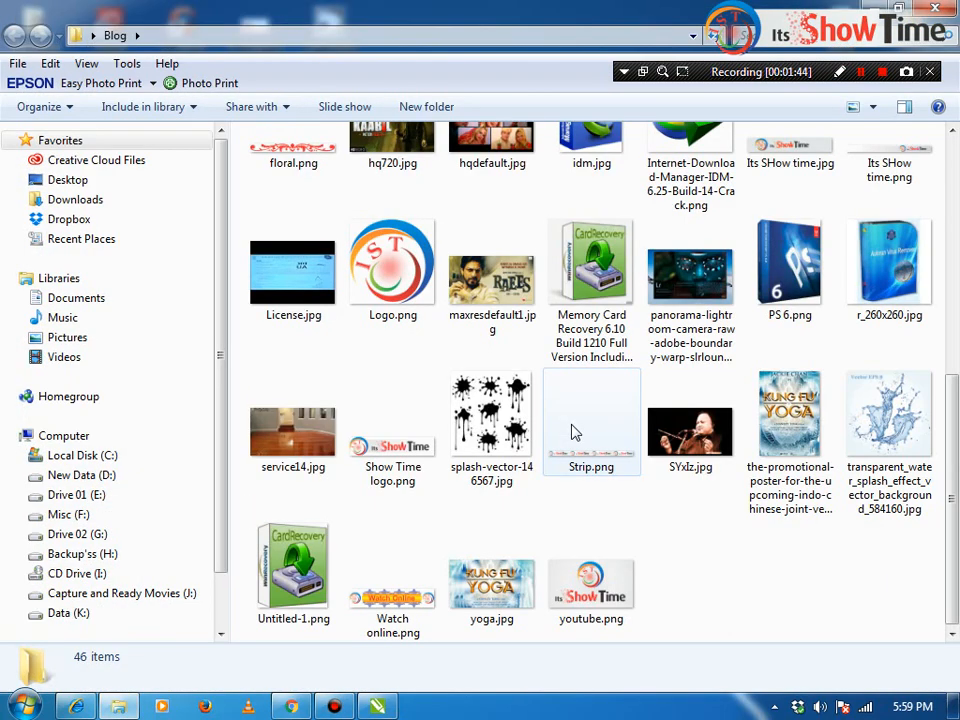
click(392, 275)
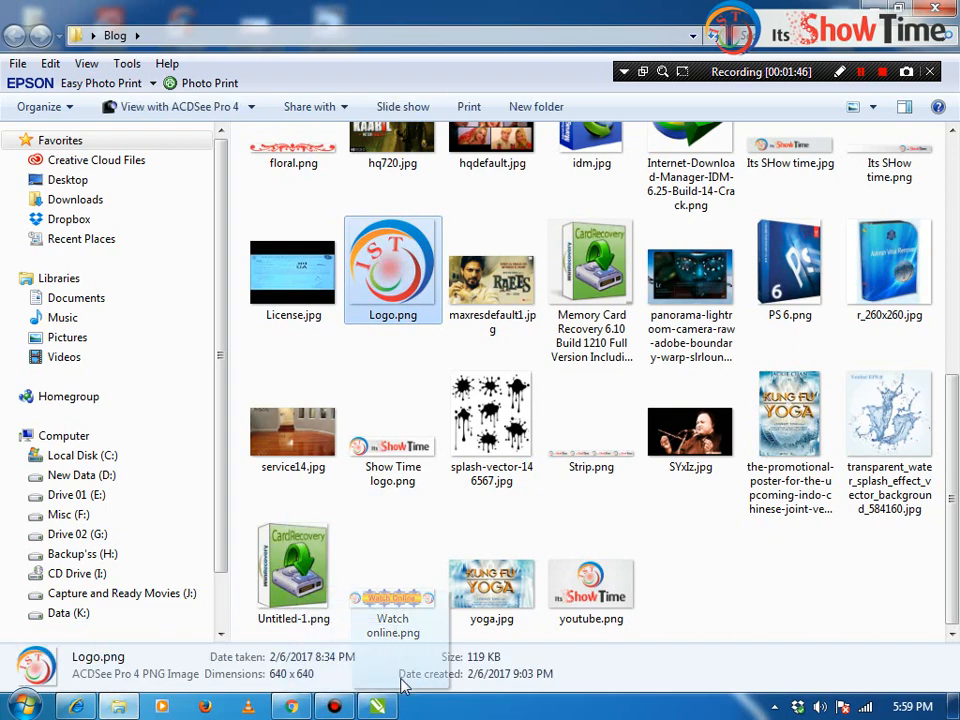
drag(380, 700, 381, 506)
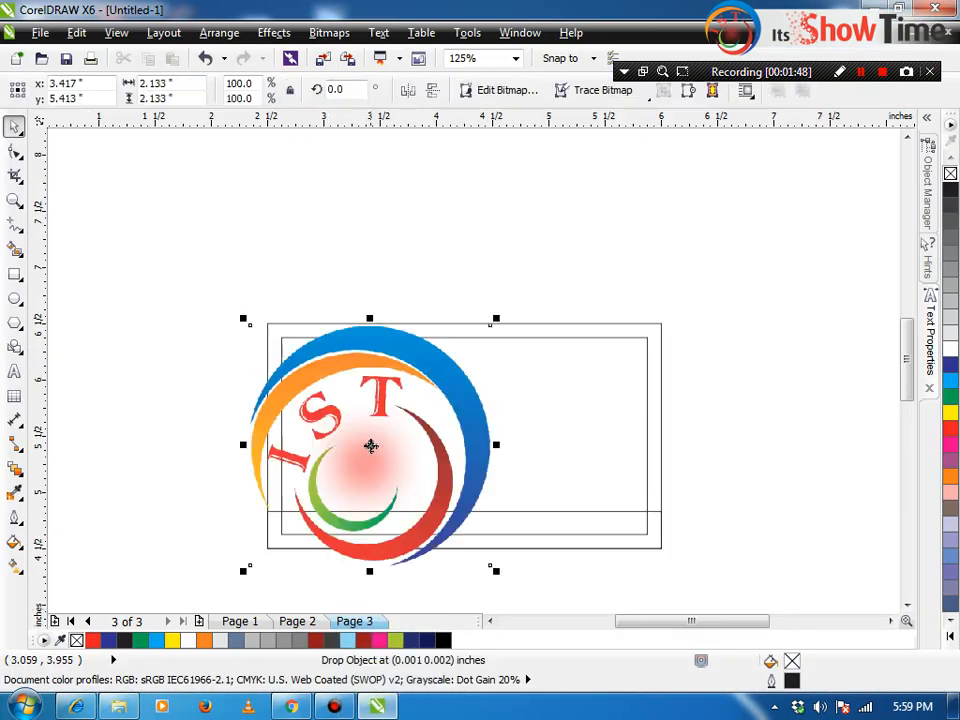
Step: Shrink the logo and, after trying pink and blue, set the card rectangle's fill to None
drag(495, 317, 414, 336)
key(F2)
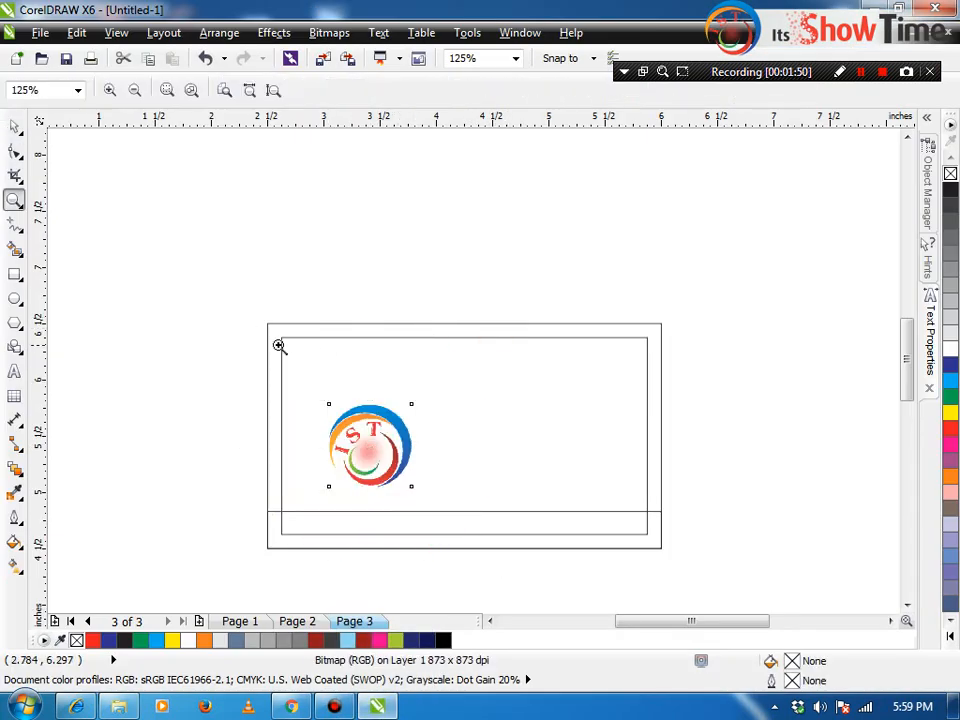
drag(279, 349, 459, 551)
click(229, 337)
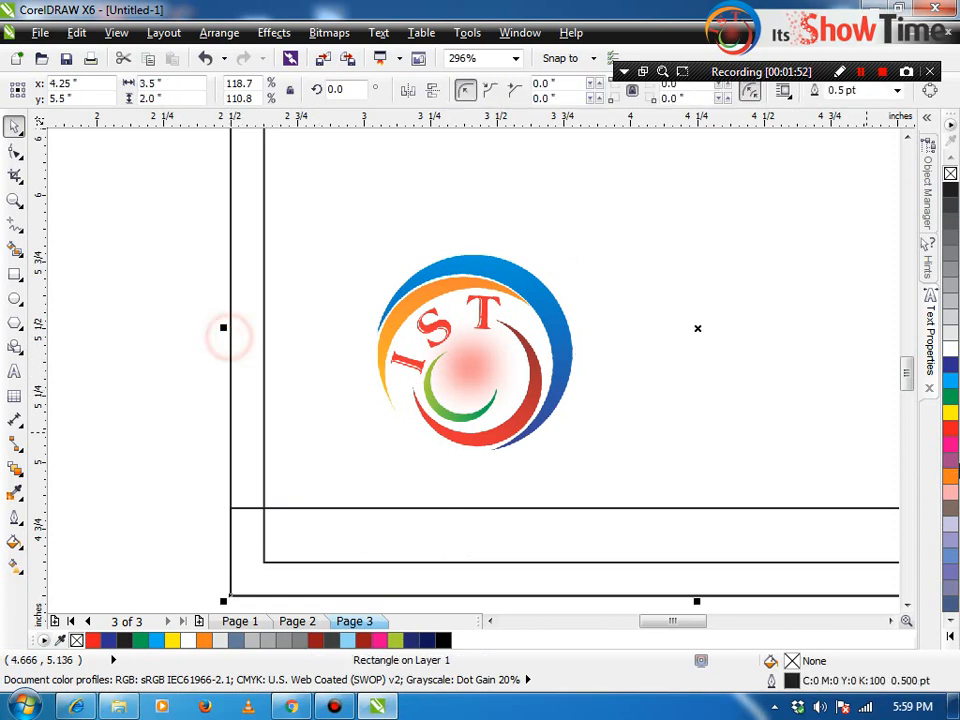
click(950, 445)
click(522, 371)
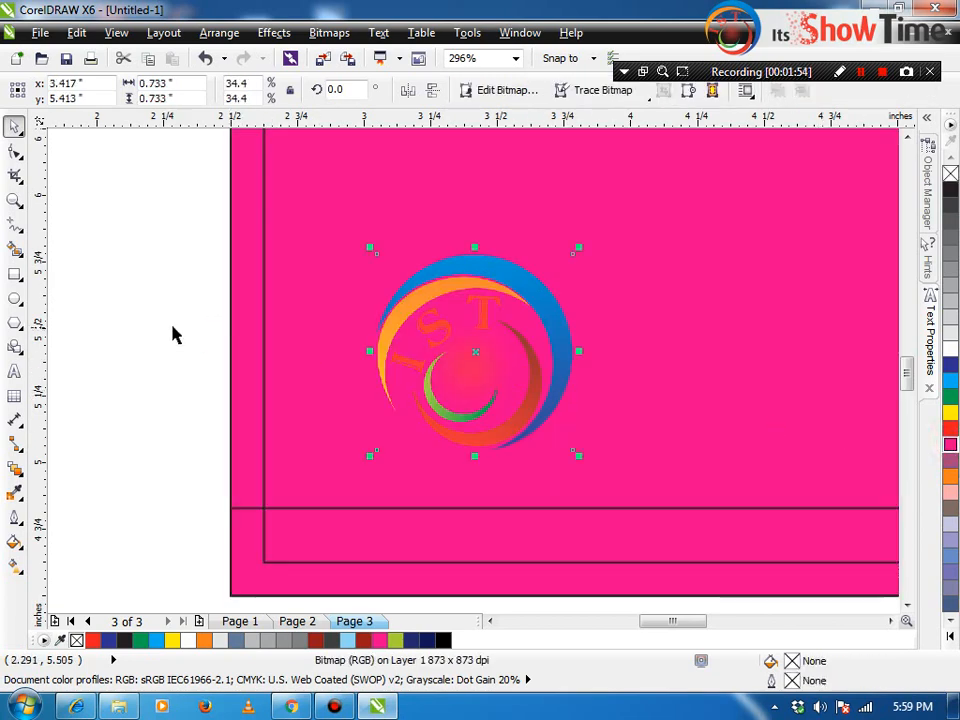
click(248, 343)
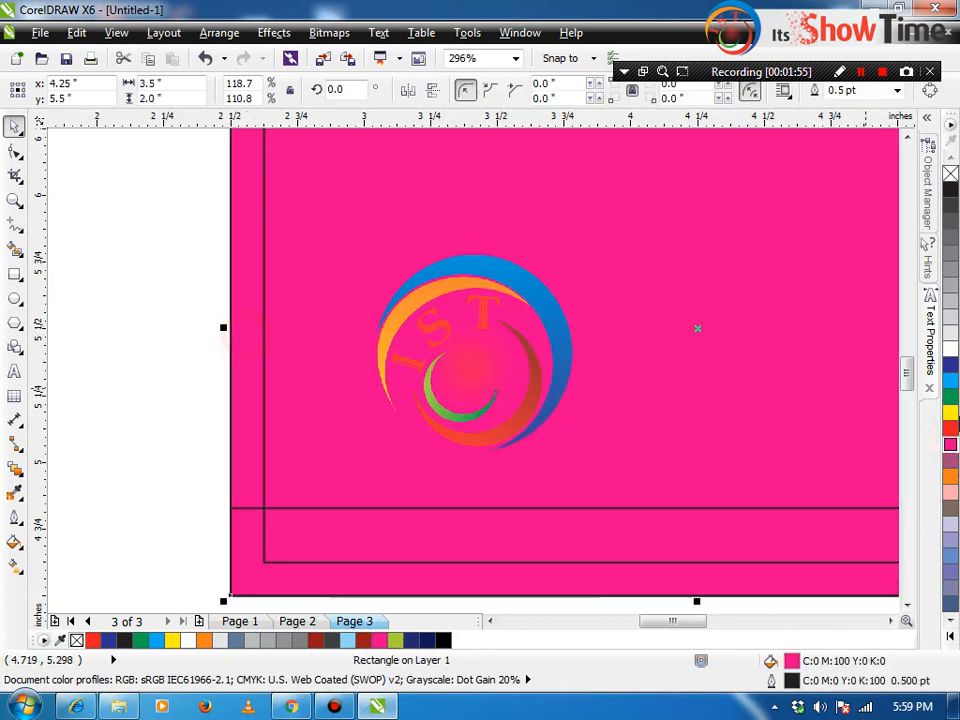
click(949, 380)
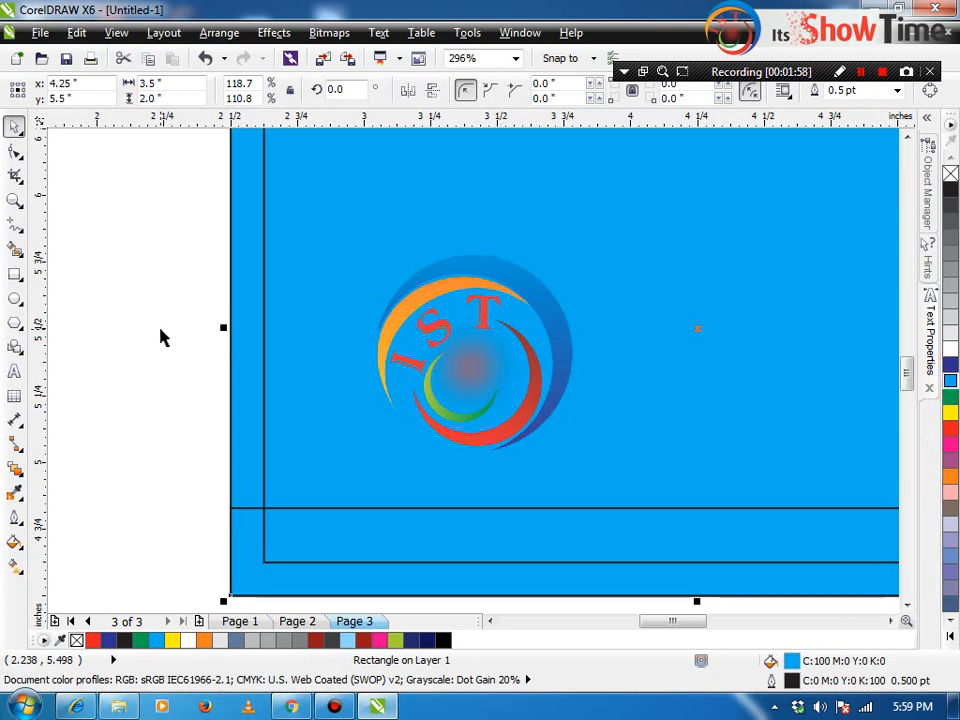
click(242, 296)
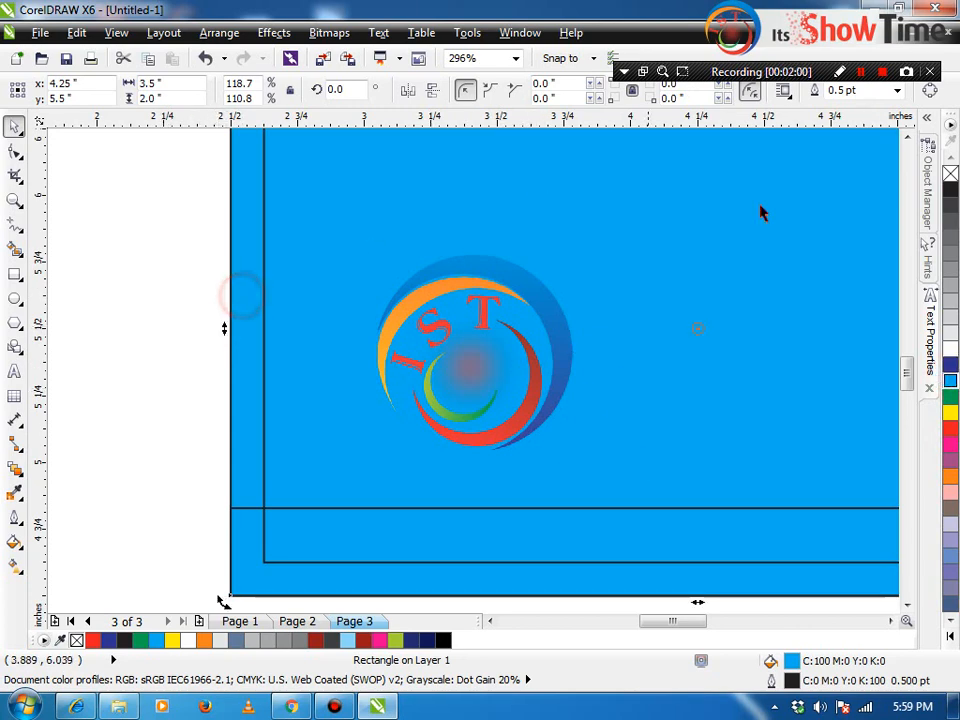
click(948, 172)
Step: Scale the logo down and align it centred at the card's top with C and T
scroll(743, 275, down, 1)
scroll(727, 290, down, 1)
click(643, 306)
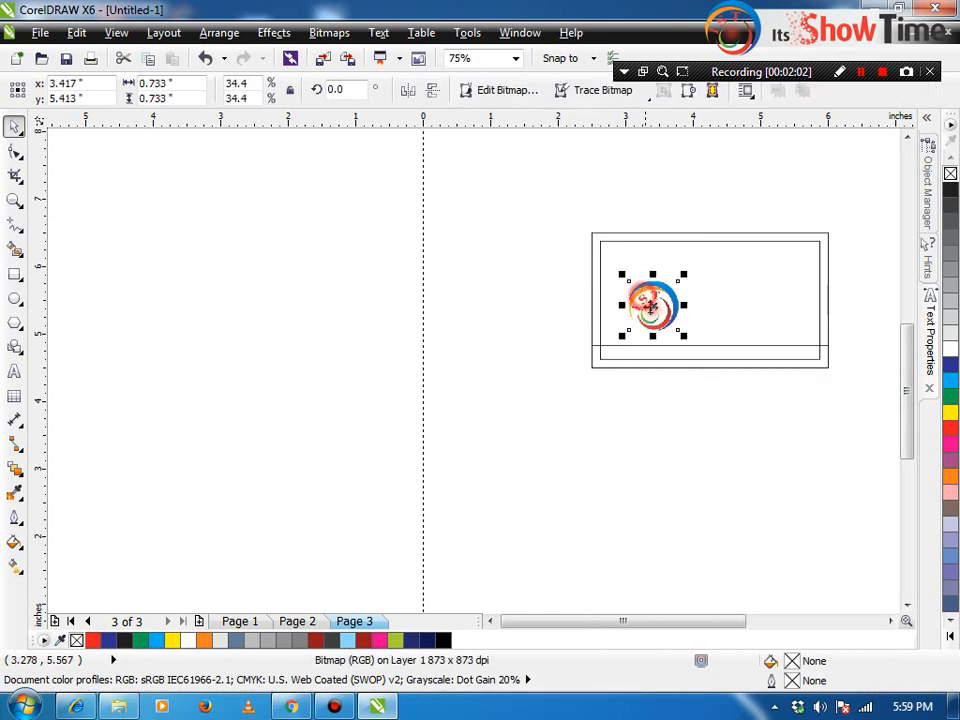
drag(680, 337, 652, 306)
shift+click(690, 285)
key(c)
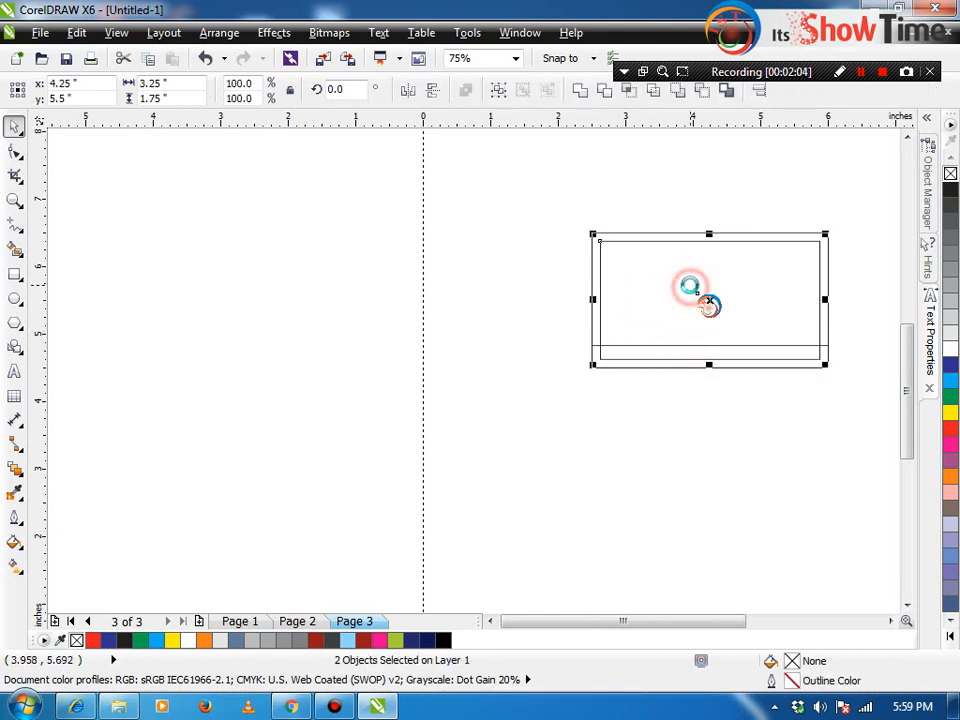
key(t)
key(Escape)
drag(715, 266, 731, 291)
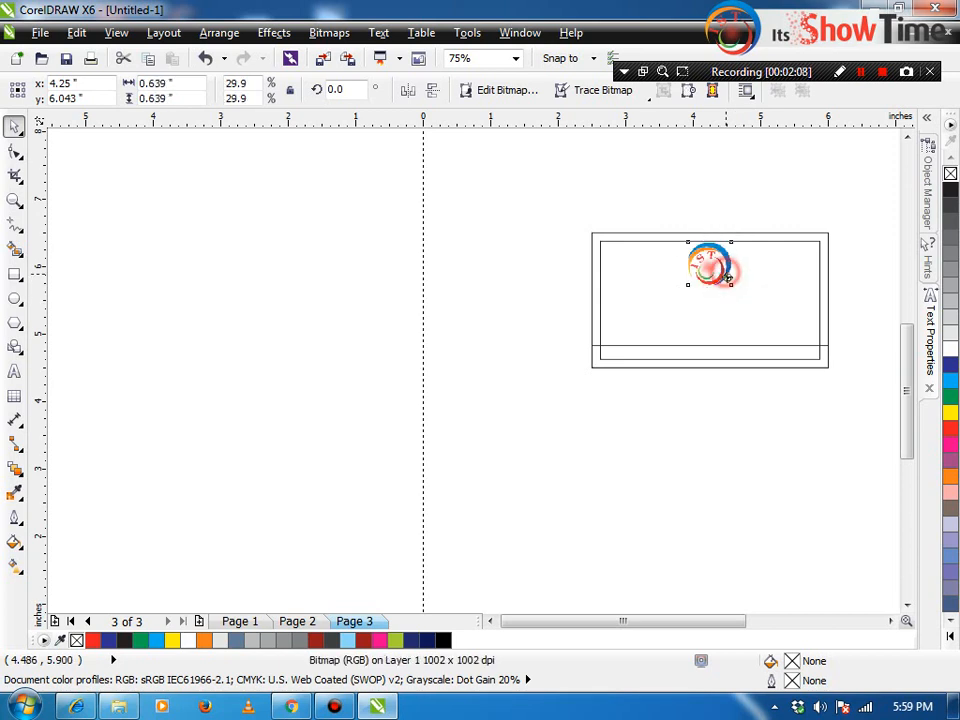
Step: Zoom in on the card, check the logo's placement, and start a text line beside it
key(z)
drag(540, 213, 860, 400)
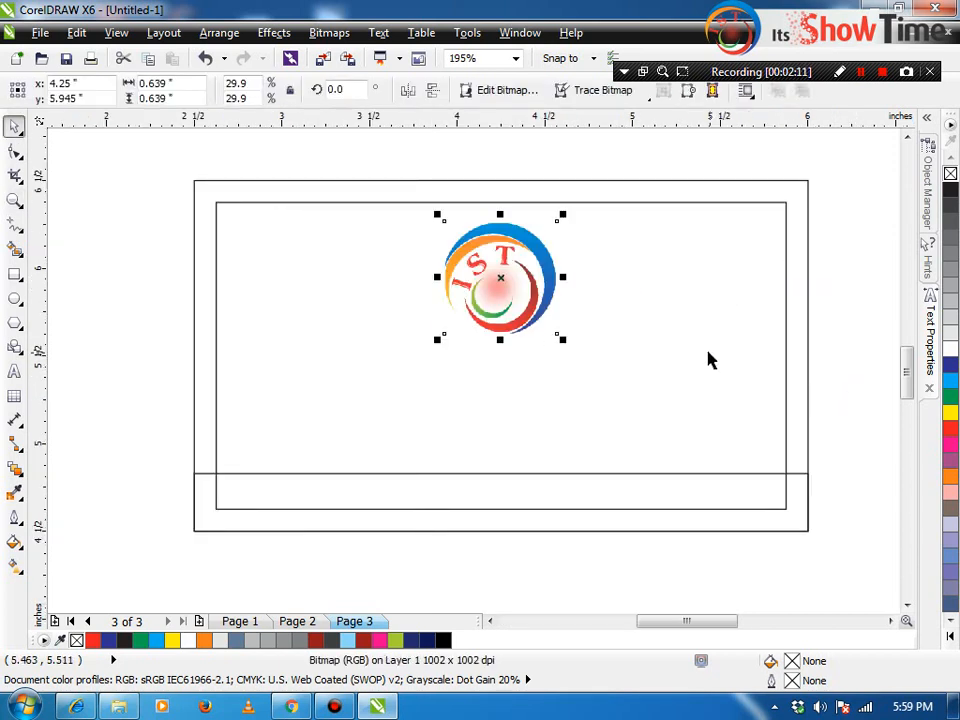
click(124, 340)
click(548, 290)
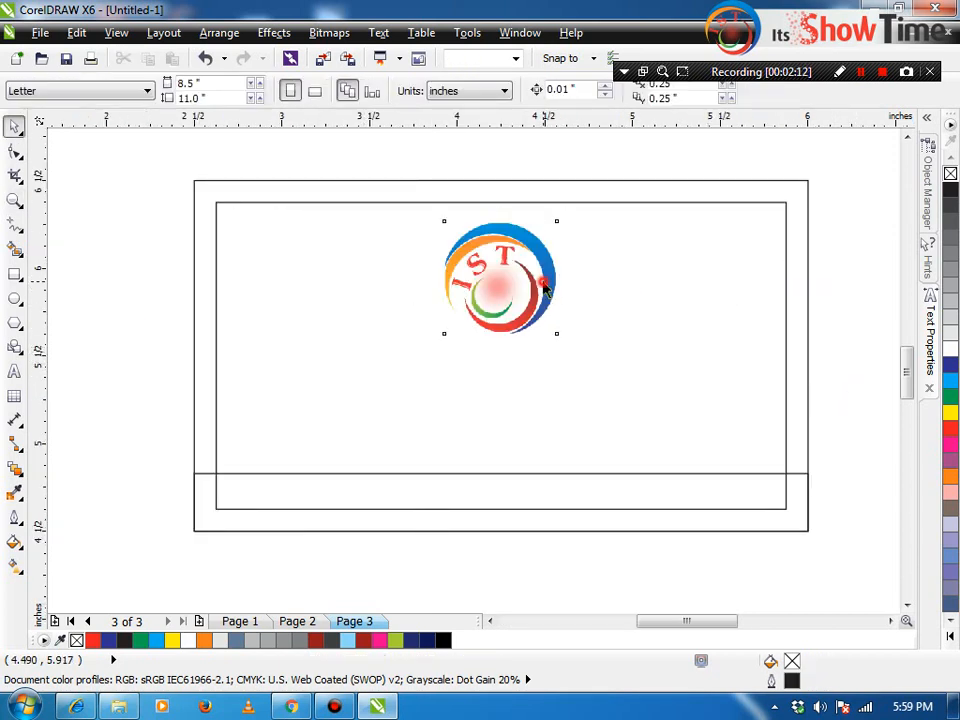
key(ctrl+a)
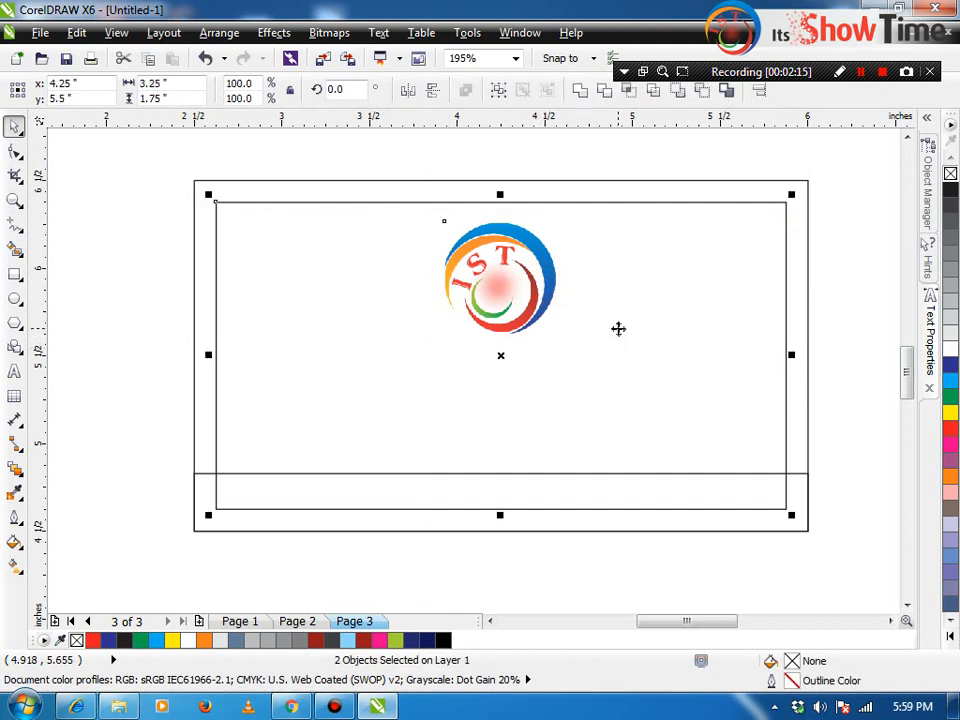
click(600, 366)
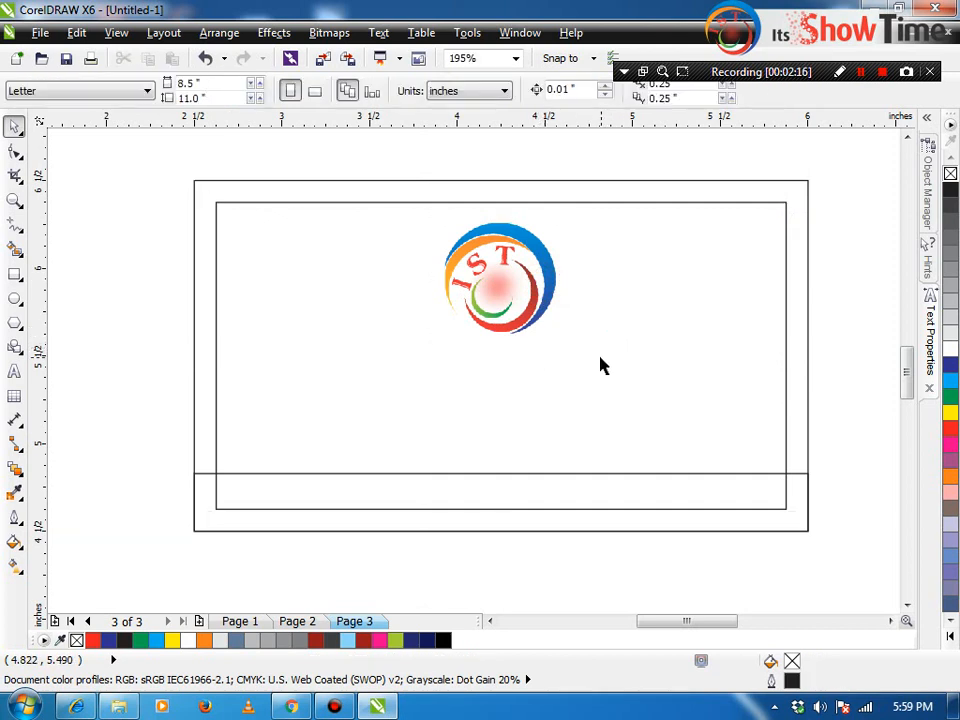
click(529, 287)
click(114, 304)
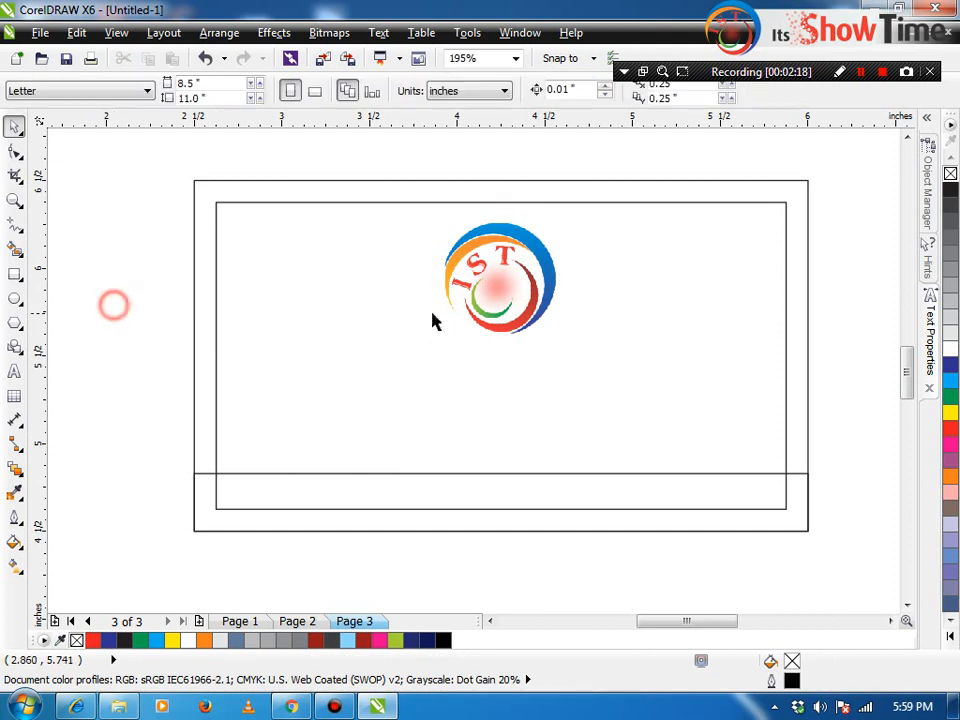
click(15, 371)
click(60, 415)
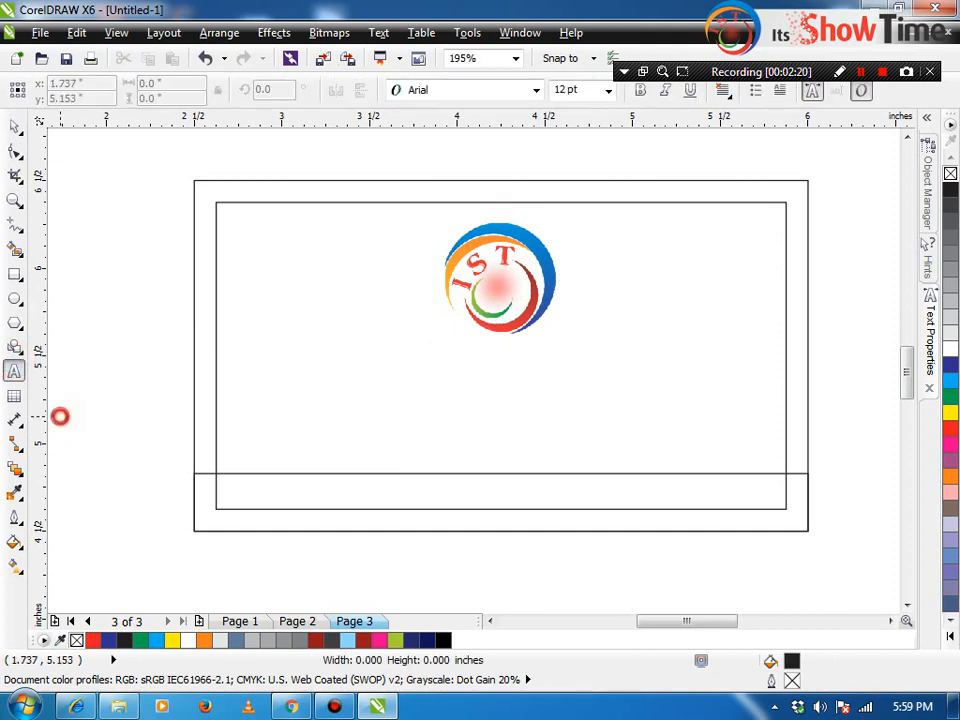
Step: Type the title 'Its Show Time' and make it bold
text(Its SHo)
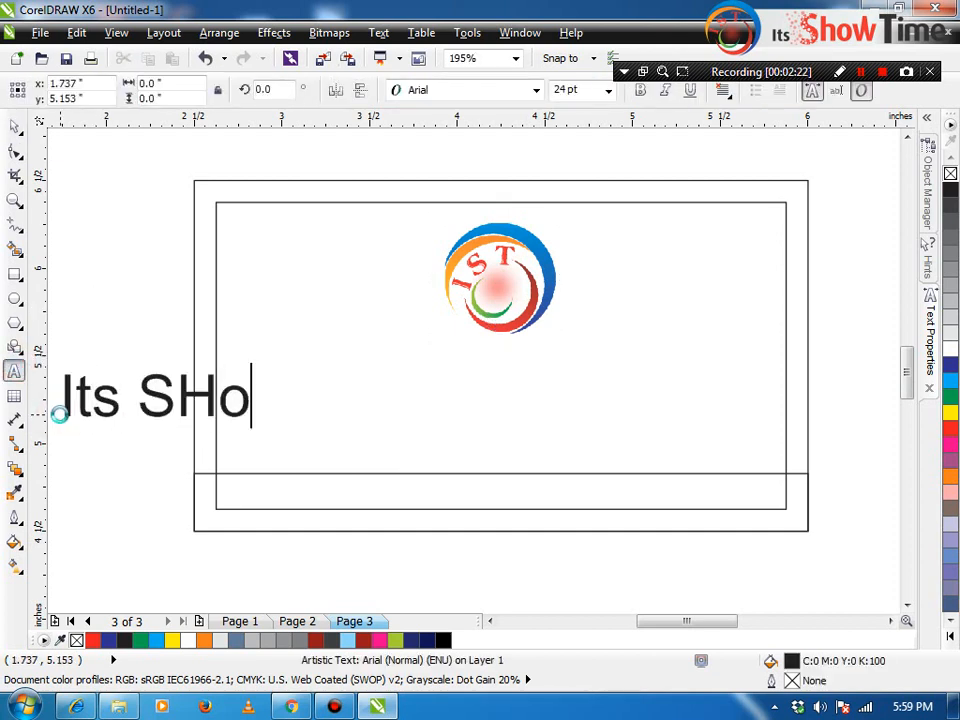
key(BackSpace)
key(BackSpace)
text(how Time)
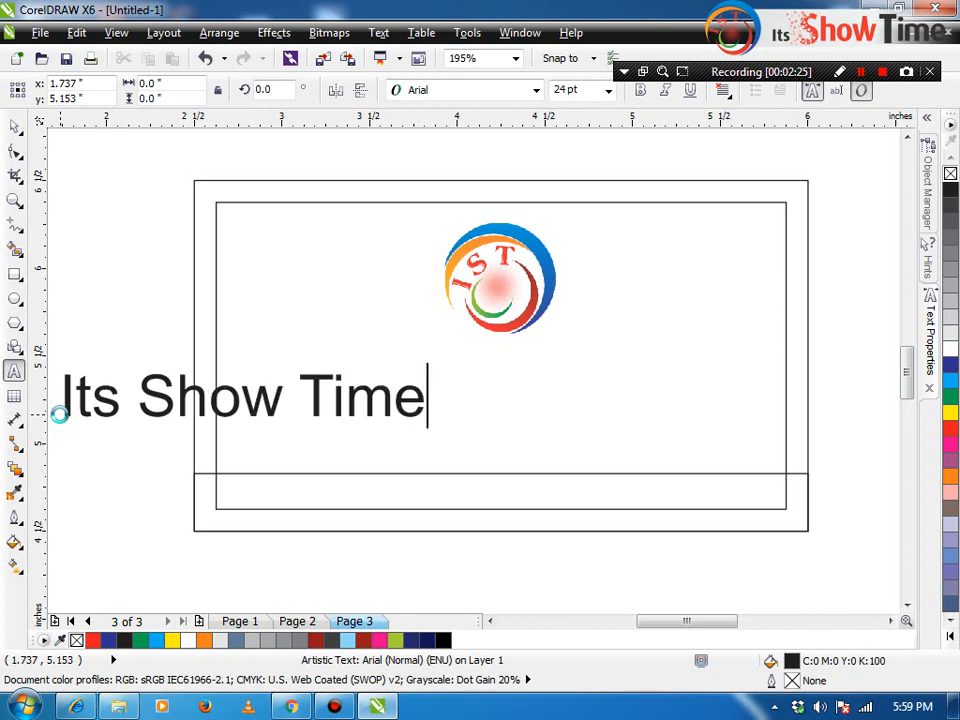
key(ctrl+space)
click(638, 90)
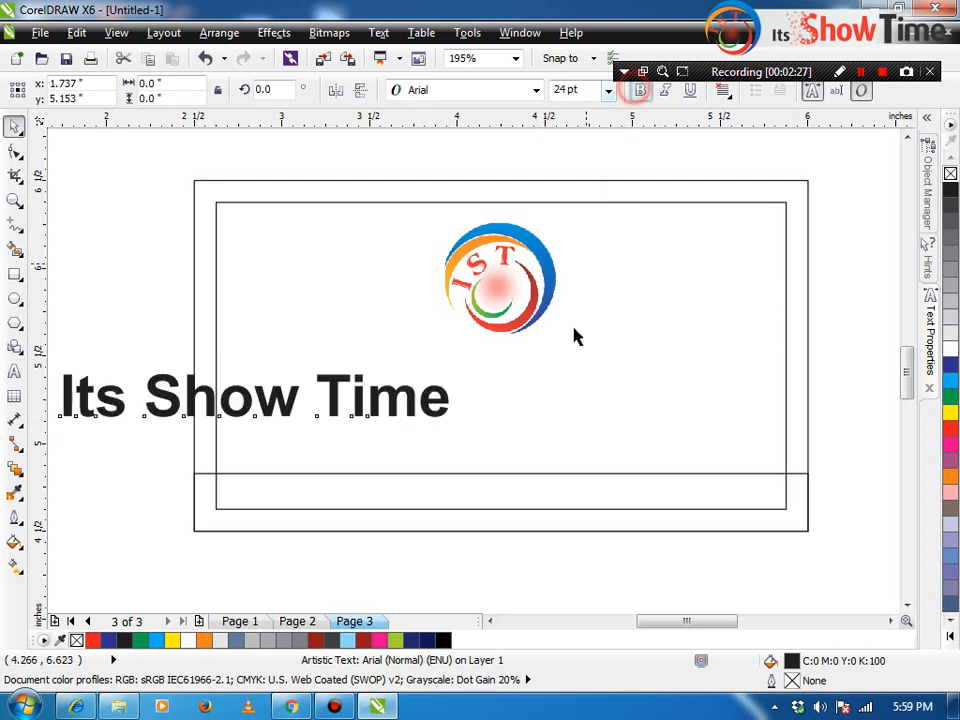
Step: Centre the title on the card with E and C, then shrink it to about 17 pt
shift+click(576, 332)
key(e)
key(Escape)
click(417, 360)
shift+click(553, 376)
key(c)
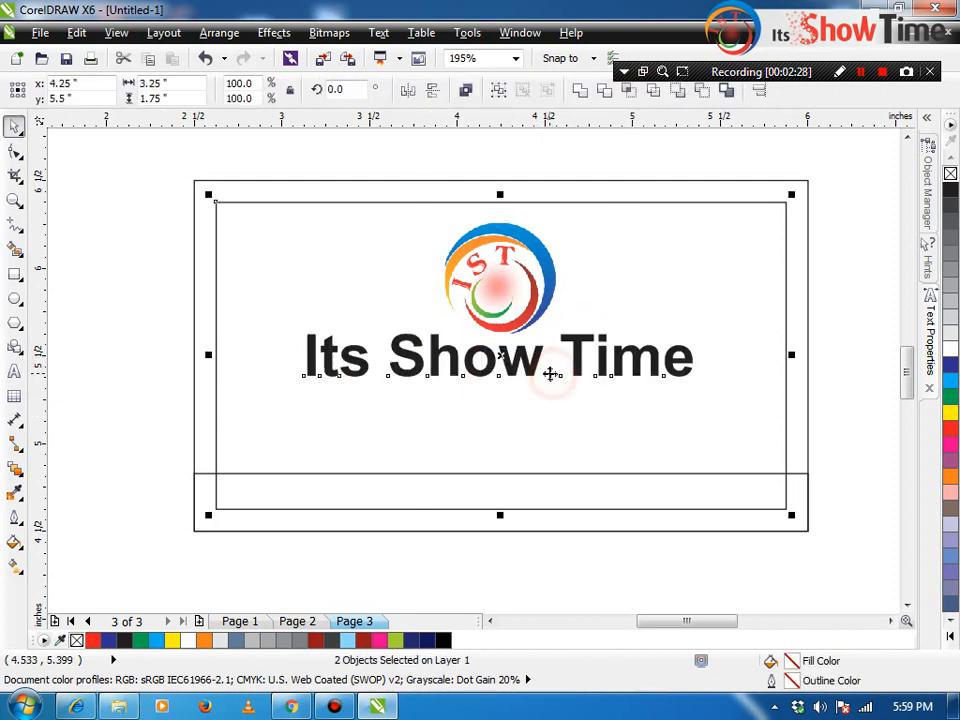
key(Escape)
click(578, 360)
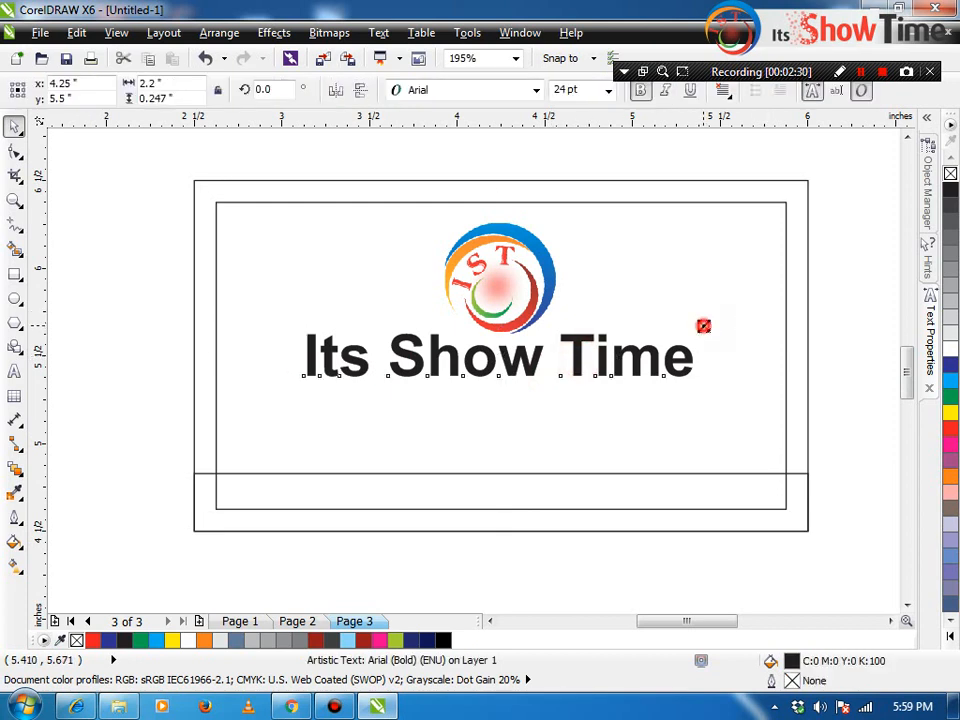
drag(705, 326, 641, 310)
click(463, 290)
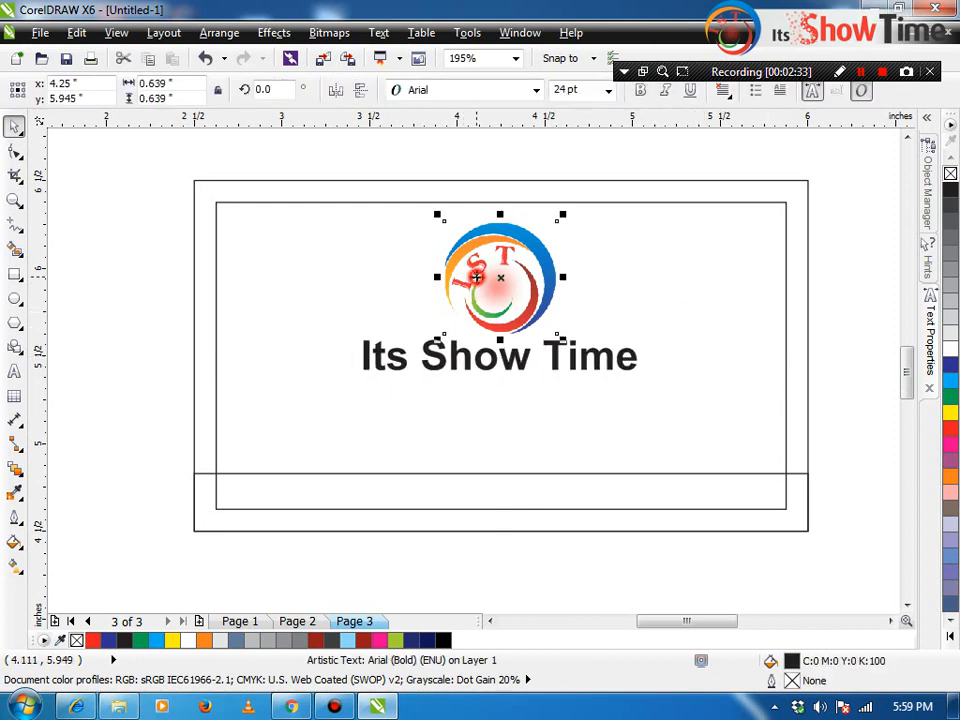
click(797, 182)
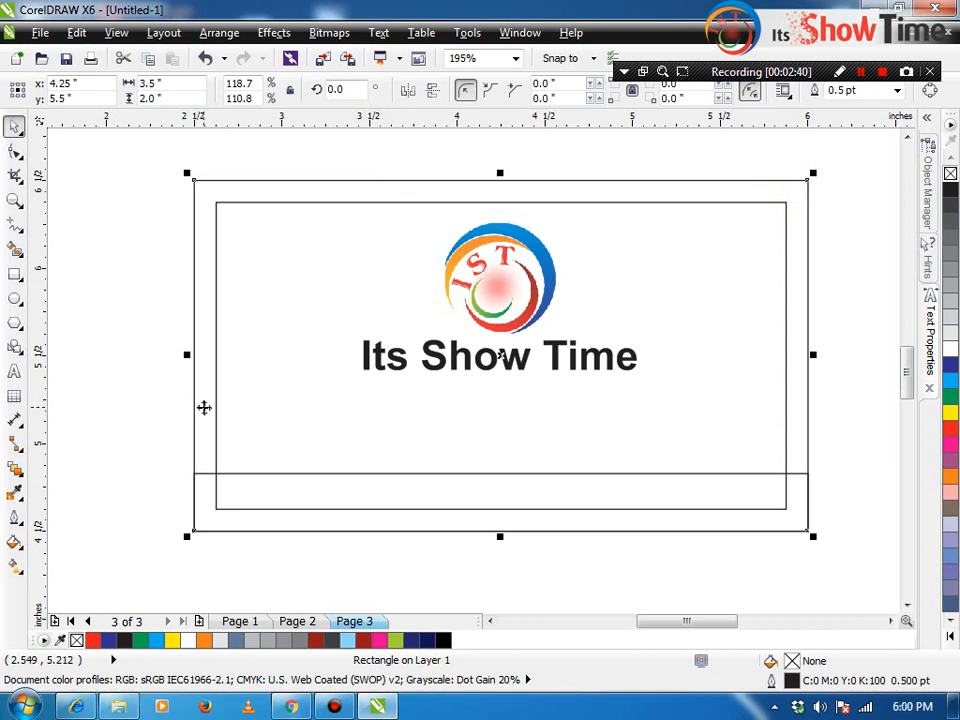
Step: Open the Import browser with Ctrl+I and scroll through the Blog folder's images
click(148, 457)
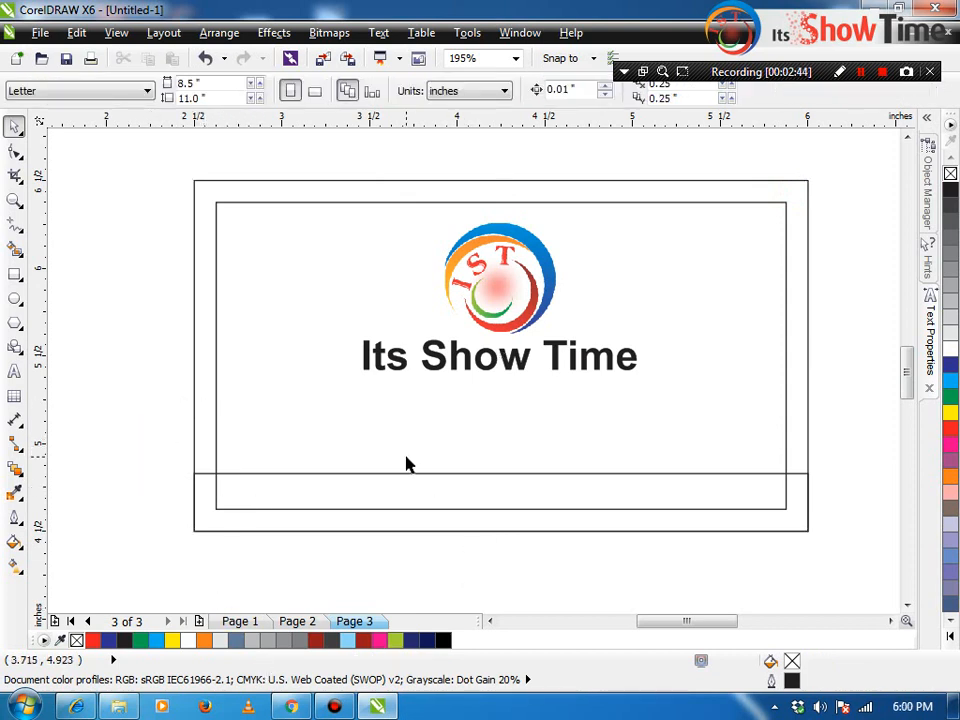
key(ctrl+i)
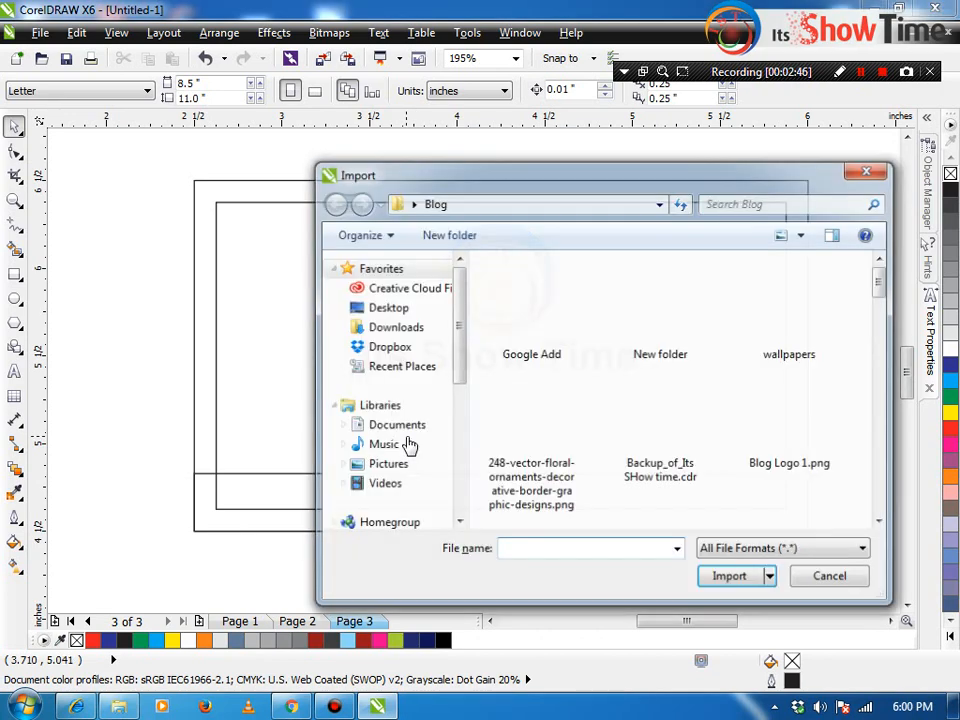
scroll(620, 413, down, 3)
scroll(620, 413, down, 6)
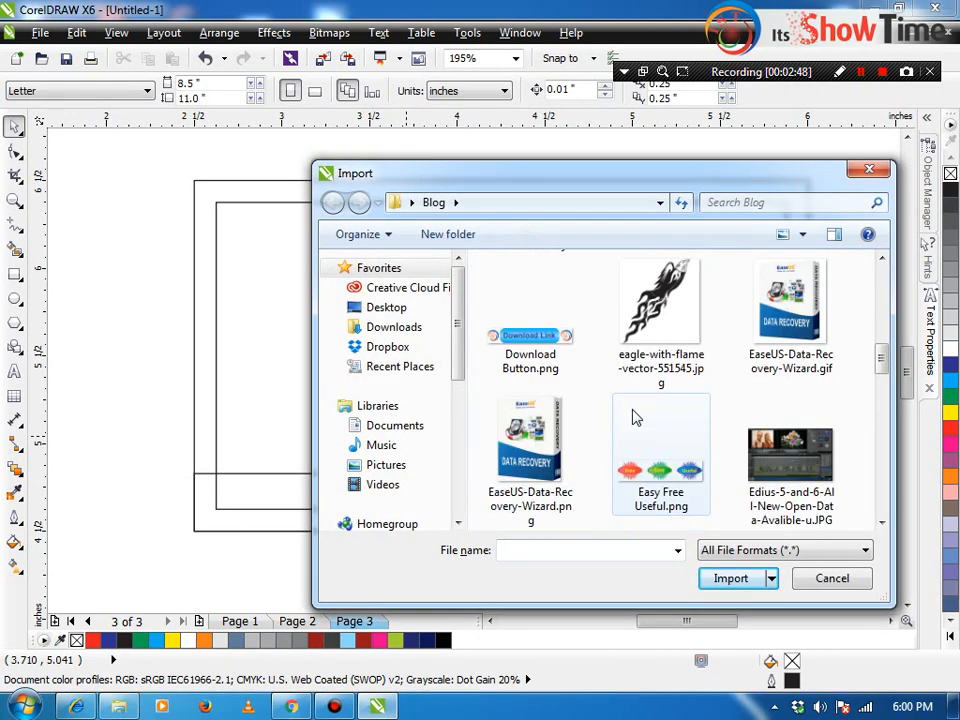
scroll(650, 432, up, 7)
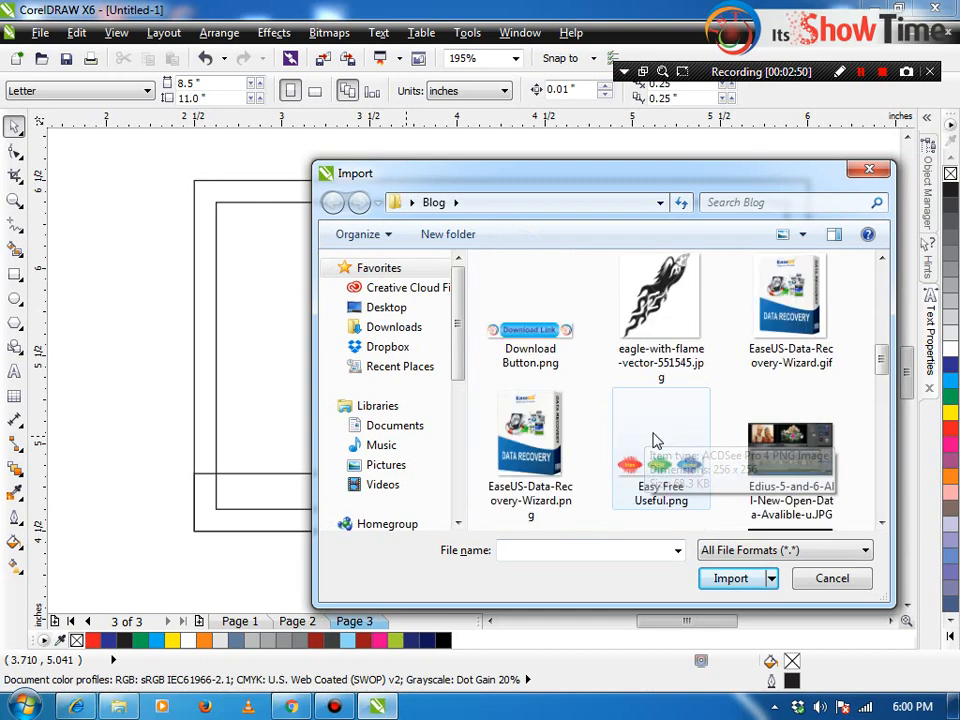
scroll(697, 438, up, 3)
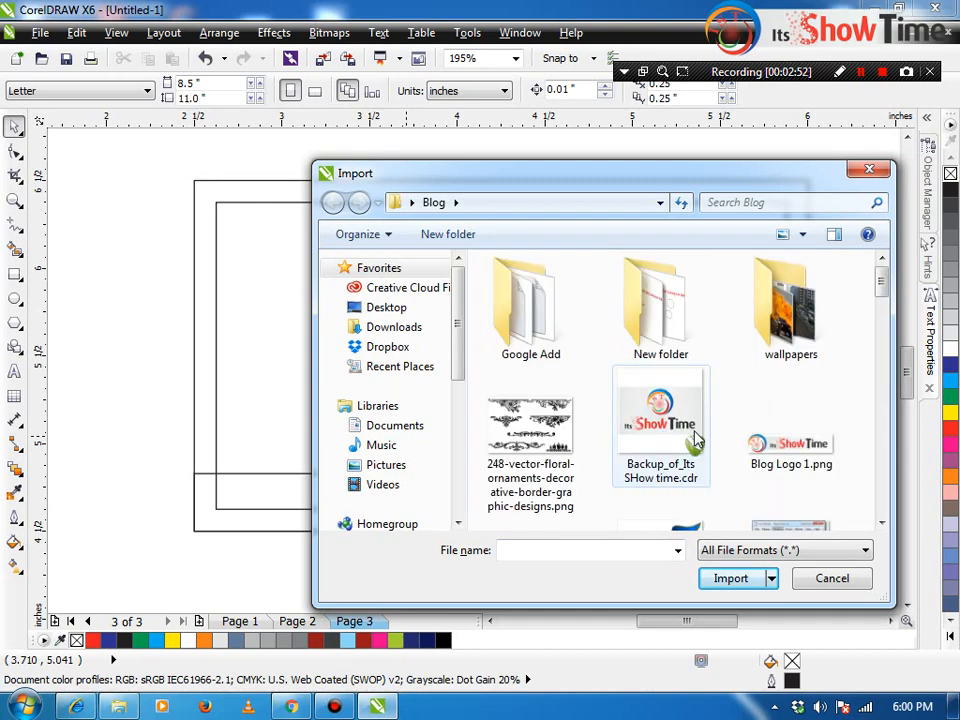
scroll(697, 438, down, 5)
scroll(697, 438, down, 5)
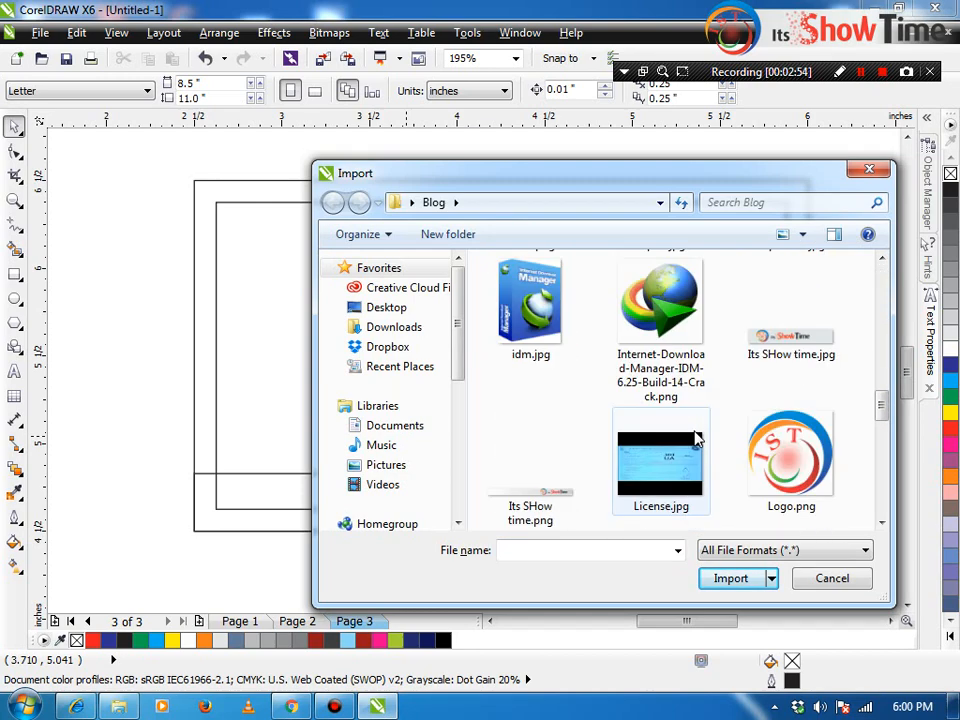
scroll(697, 438, down, 10)
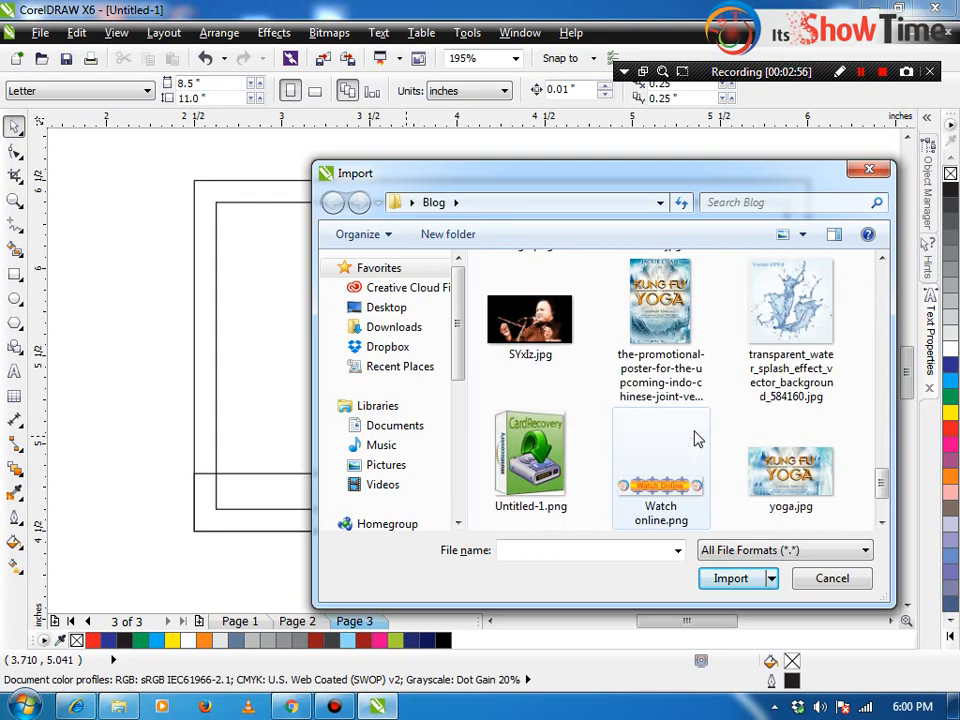
Step: Switch to the Downloads folder and choose the 4x6 photo file
click(401, 330)
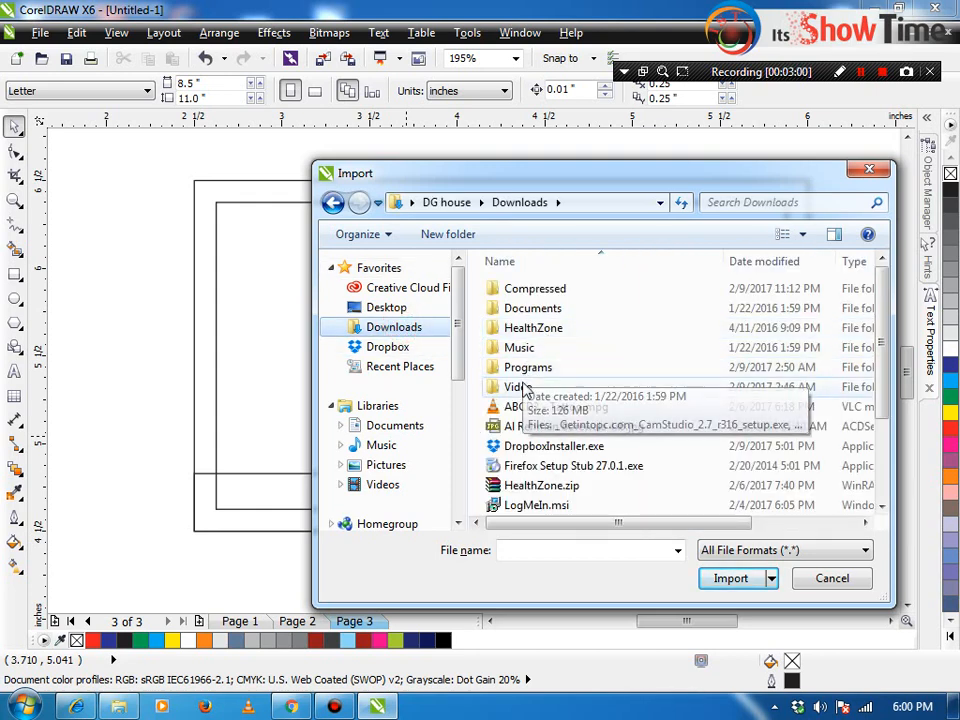
click(576, 433)
scroll(574, 435, down, 2)
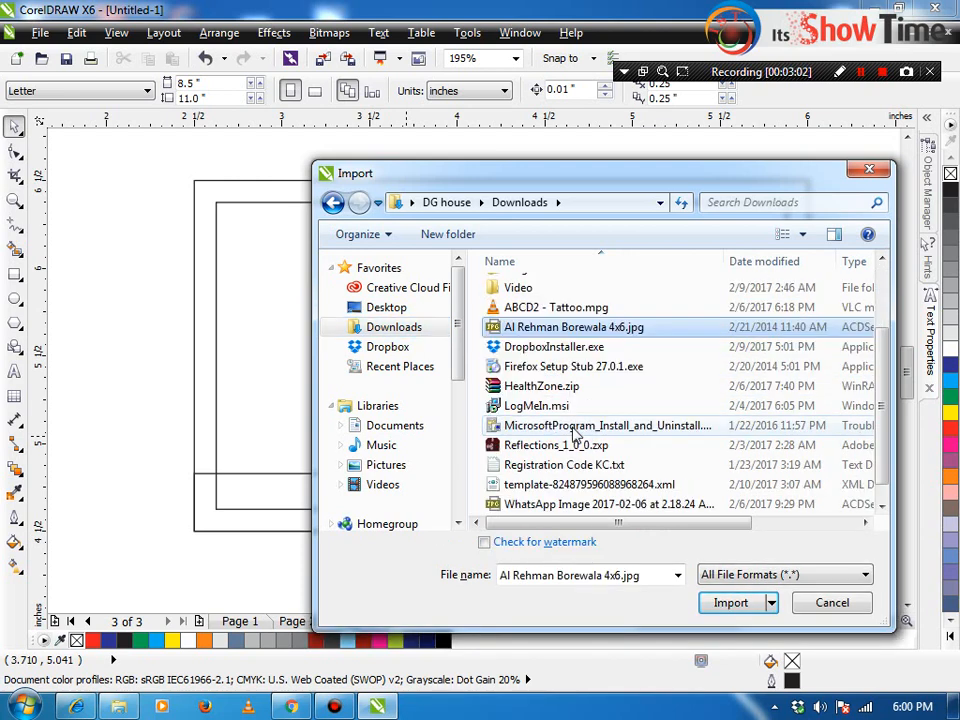
scroll(553, 478, down, 1)
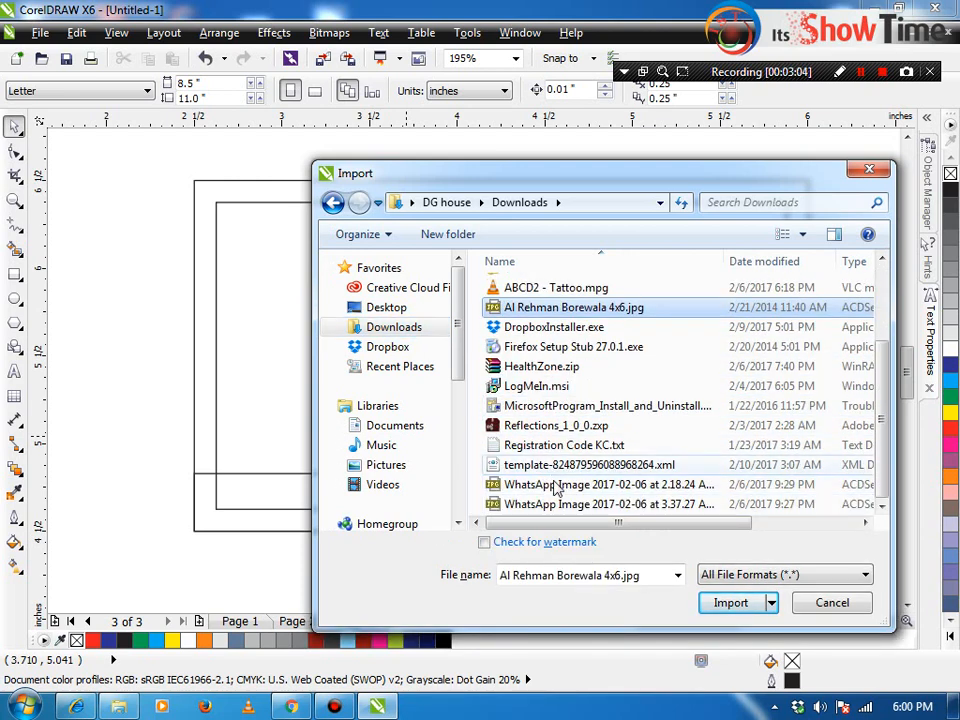
scroll(532, 389, up, 2)
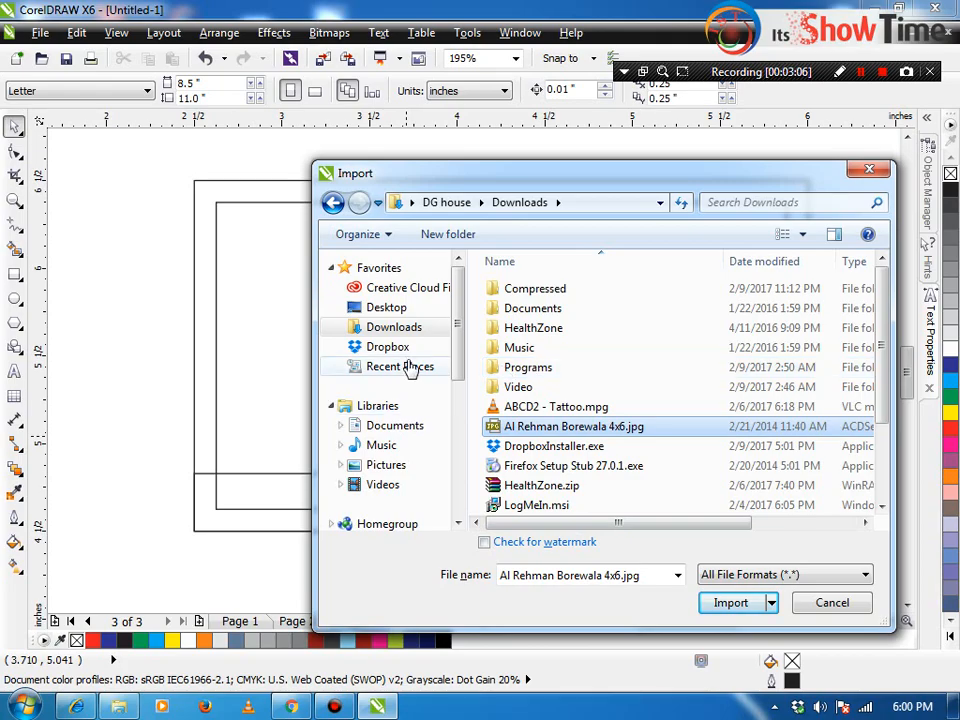
double_click(549, 424)
Step: Bring the concert photo onto Page 3, shrink it, and move it beside the card
key(super+d)
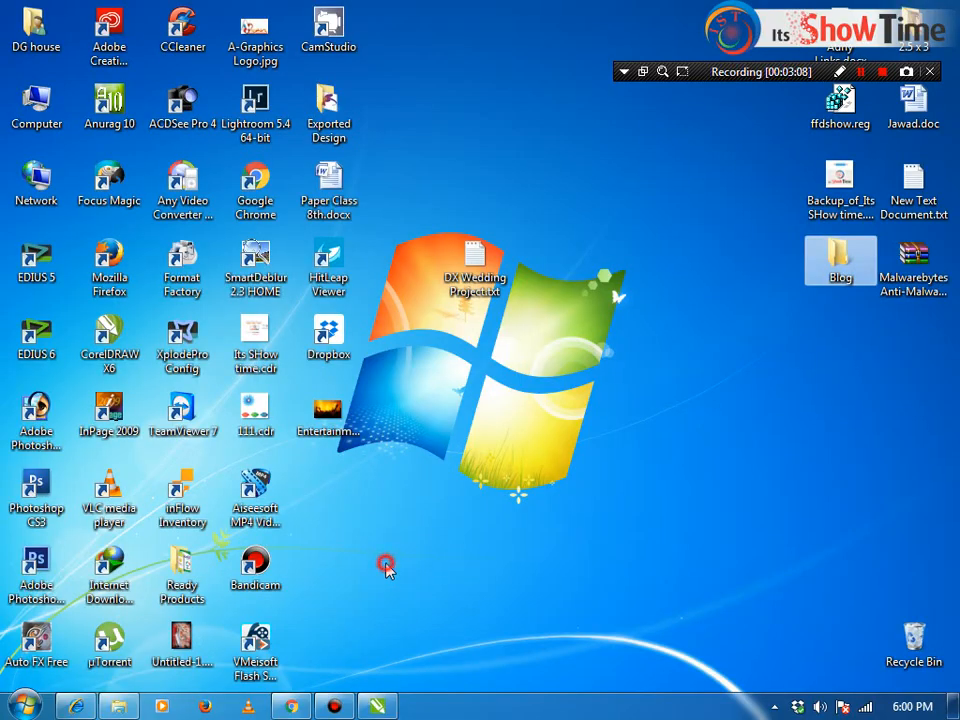
drag(337, 430, 457, 537)
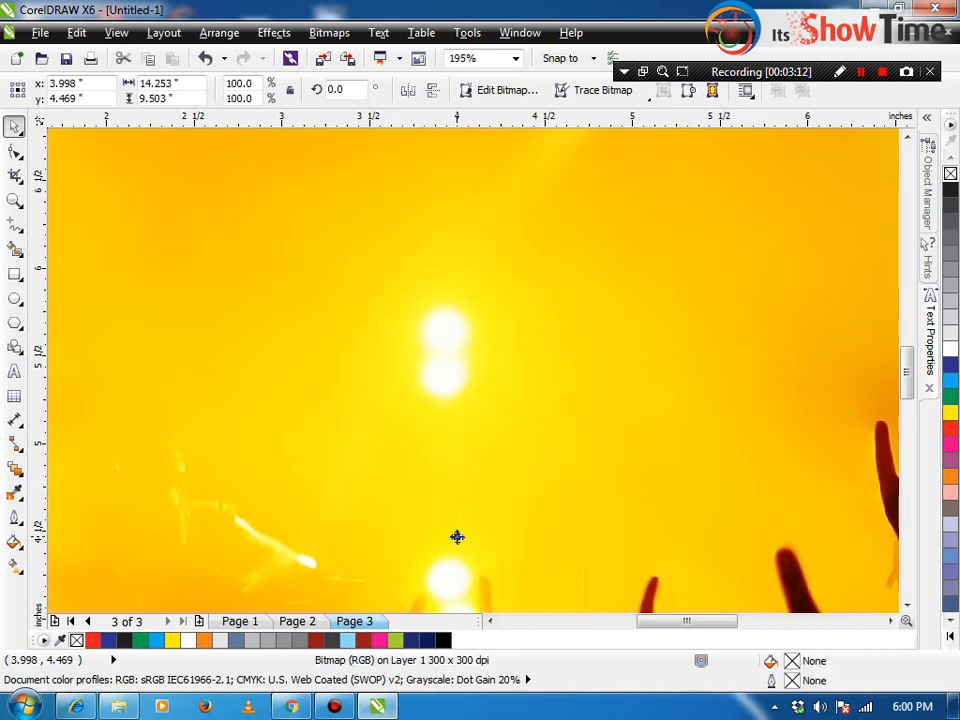
key(F4)
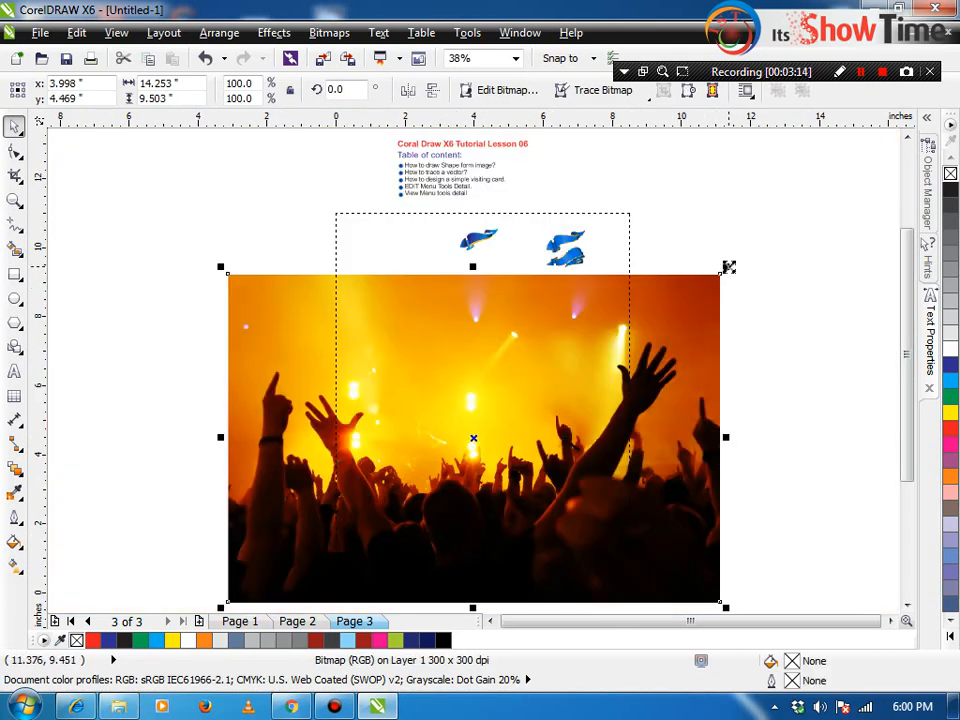
drag(729, 267, 548, 334)
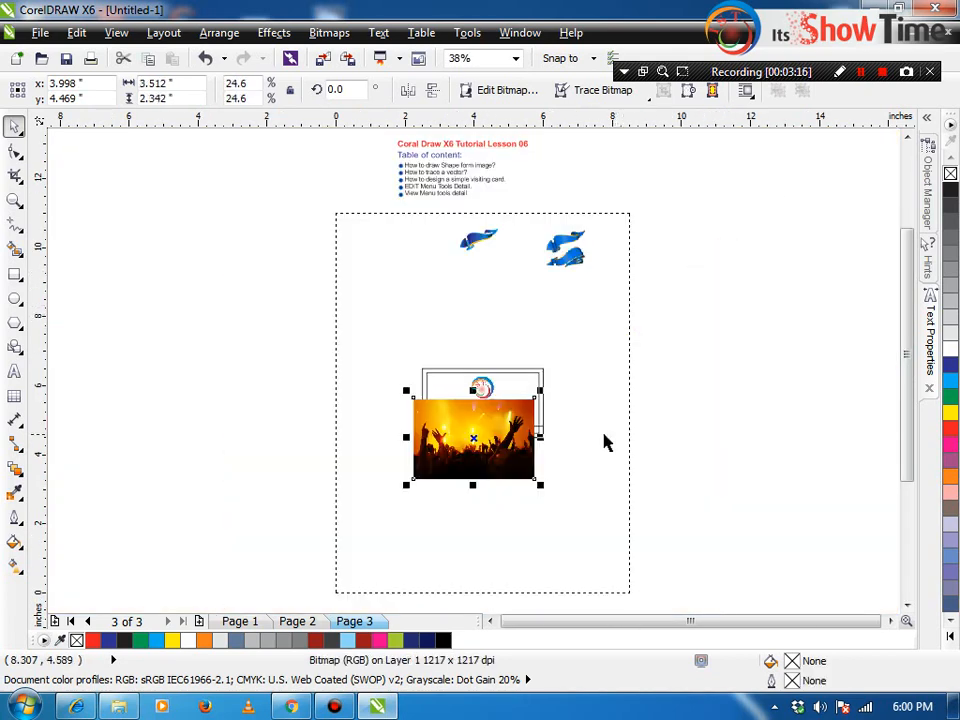
scroll(604, 442, up, 1)
drag(500, 506, 675, 462)
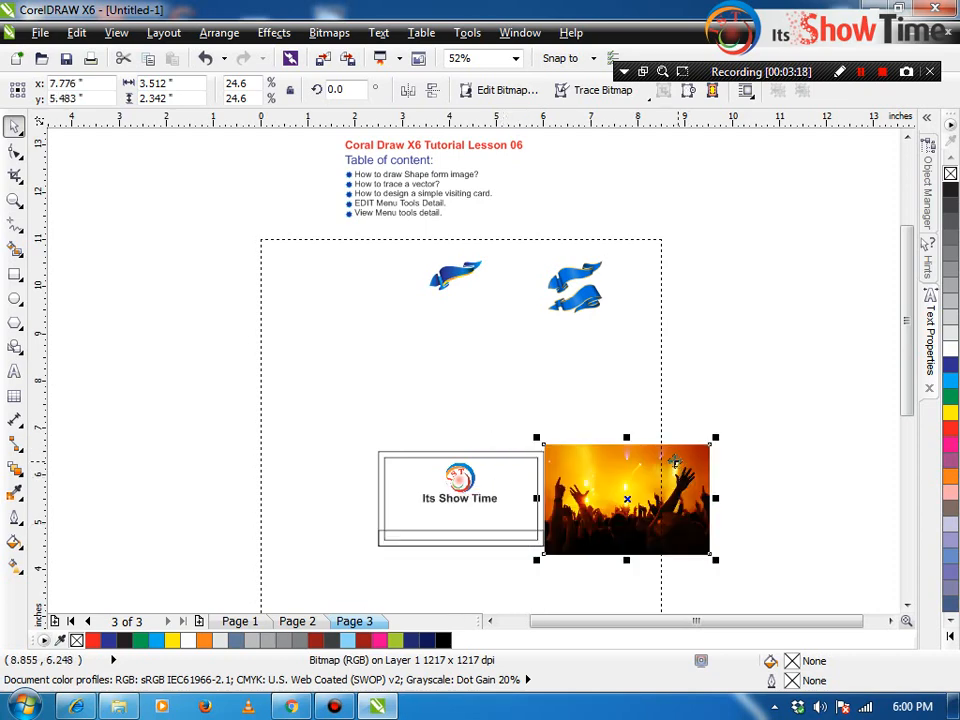
Step: PowerClip the photo inside the card frame and enlarge it to fill the card
drag(588, 469, 527, 452)
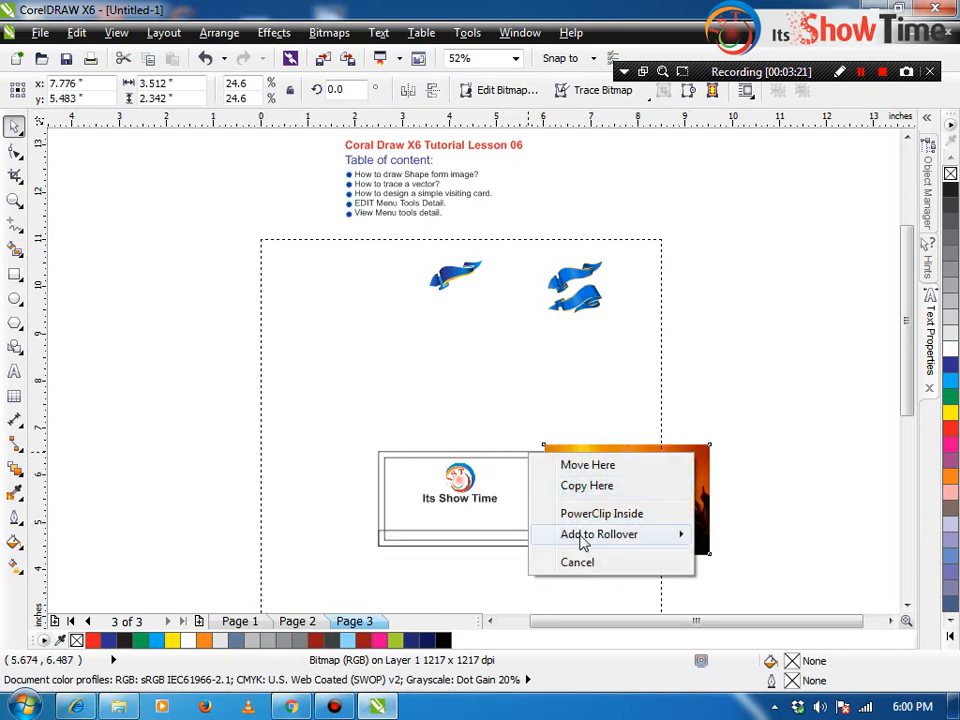
click(580, 513)
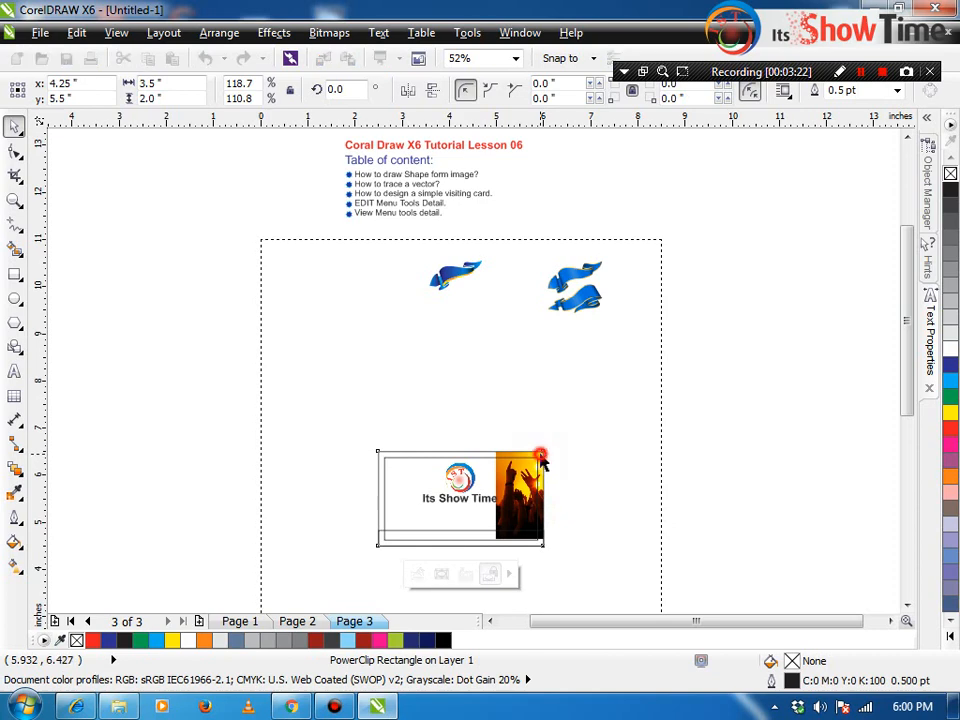
drag(580, 482, 464, 497)
drag(546, 439, 409, 574)
Step: Shrink the IST logo, raise it, and move the 'Its Show Time' title up
key(z)
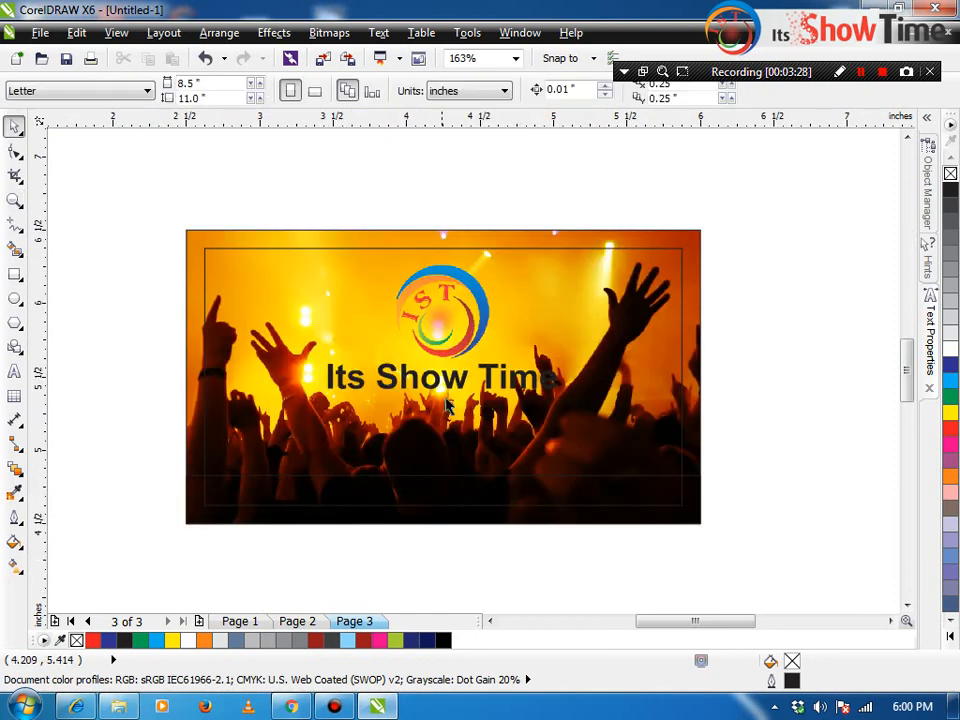
click(484, 291)
drag(494, 260, 449, 272)
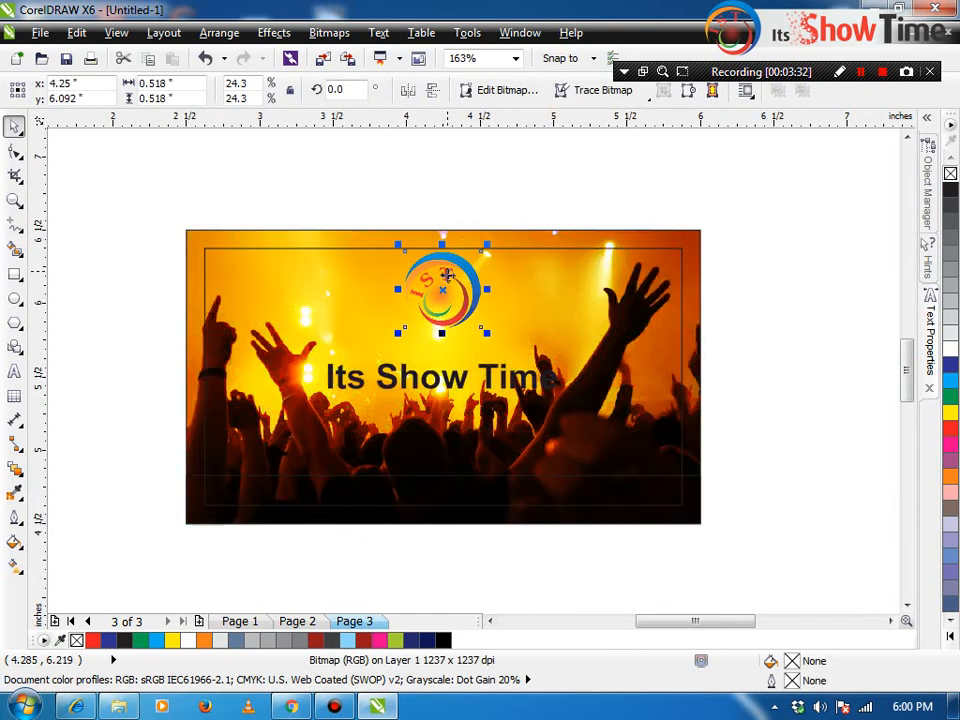
click(452, 379)
drag(455, 379, 455, 347)
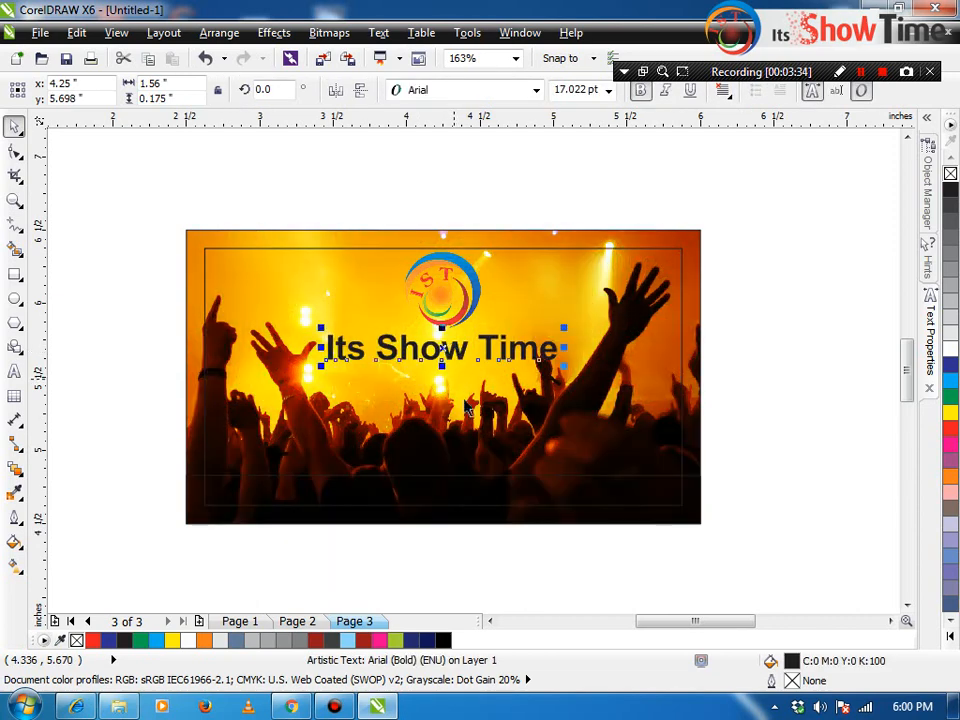
Step: Give the card's frame rectangle a white outline
click(673, 421)
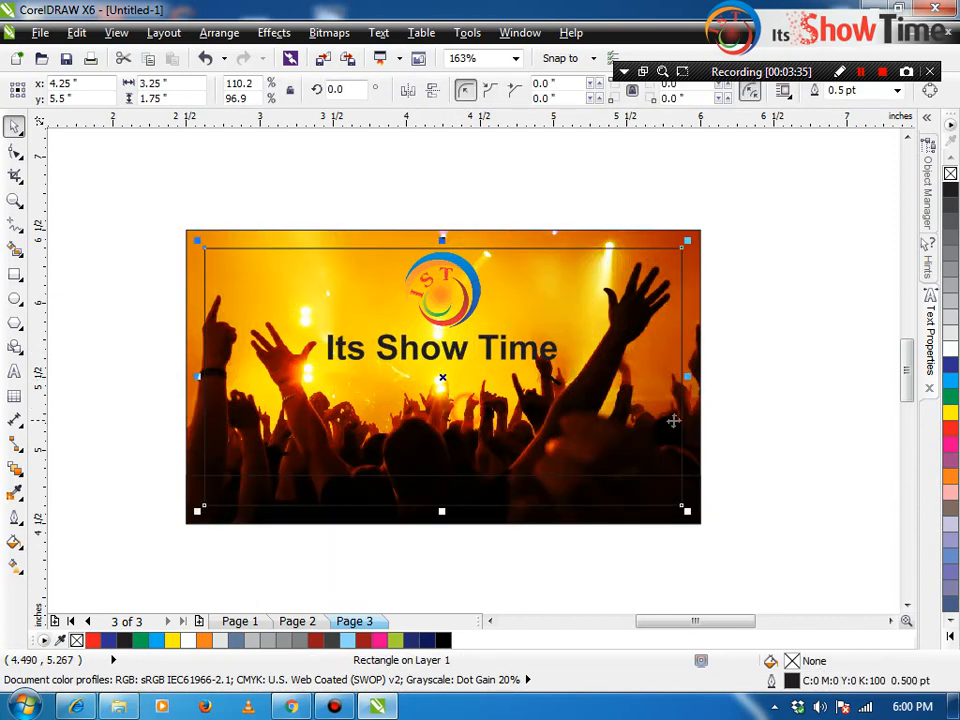
right_click(950, 348)
click(789, 354)
Step: Zoom in on the card and the IST logo to check the title and logo placement
key(F2)
drag(740, 233, 161, 557)
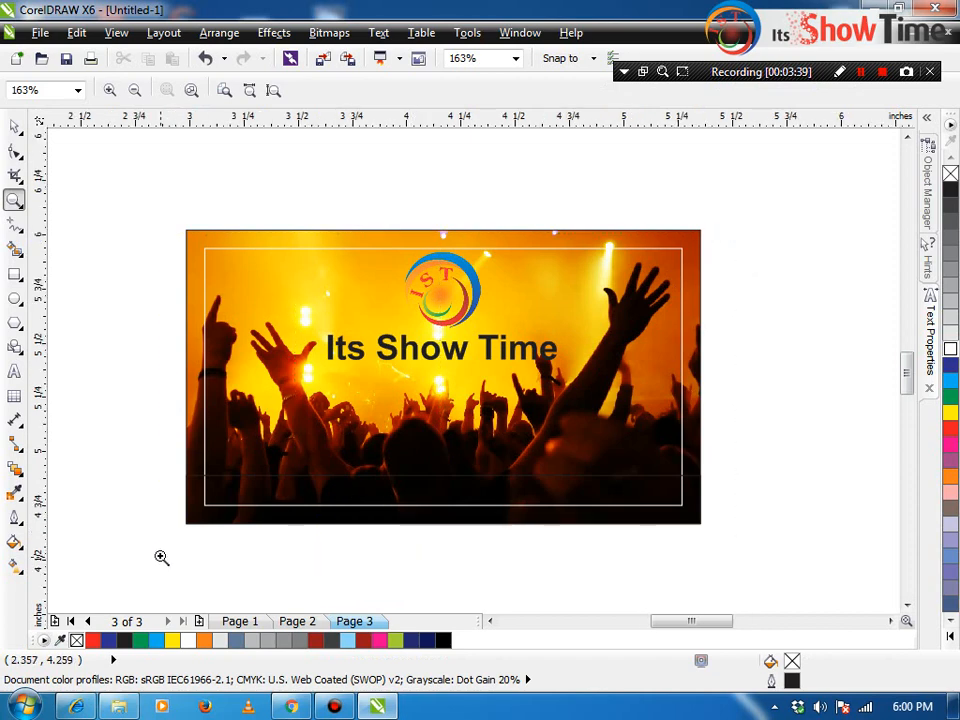
click(495, 300)
click(502, 241)
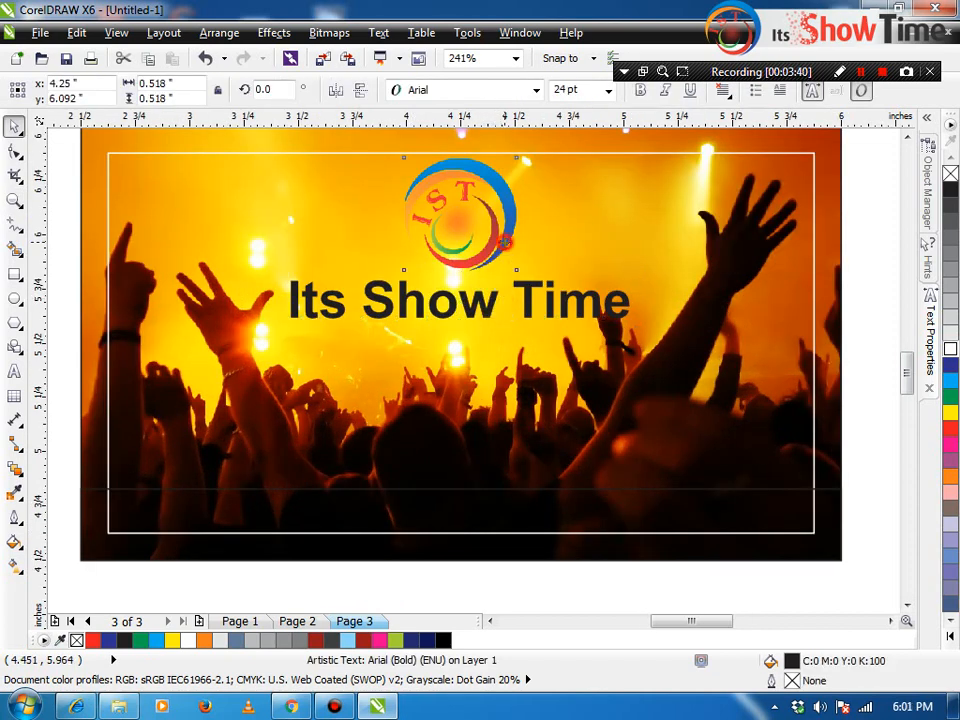
key(F2)
drag(542, 339, 349, 184)
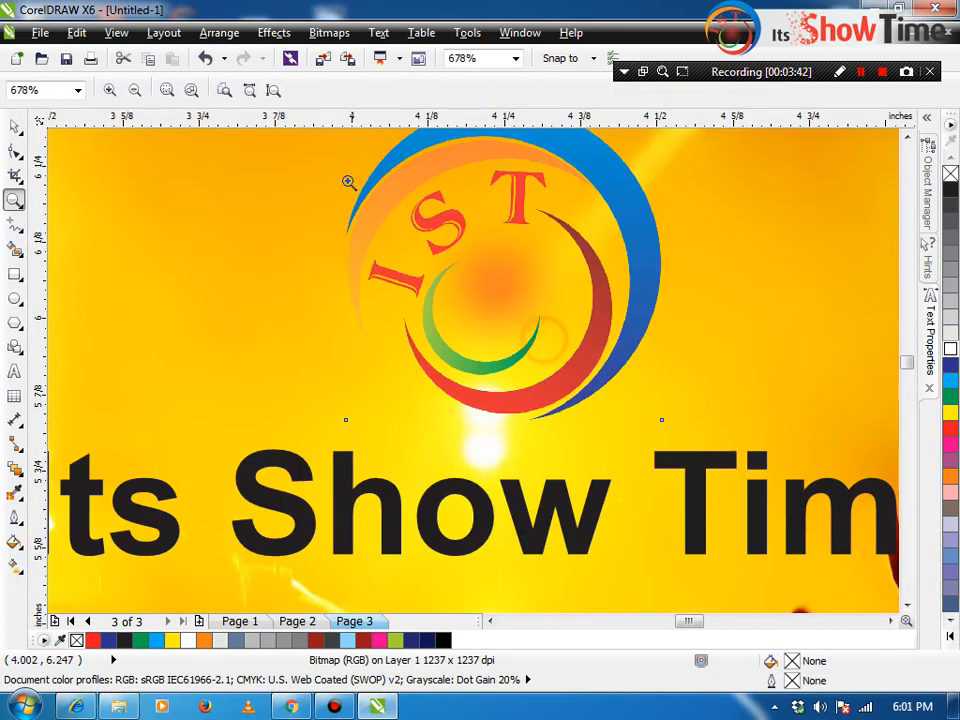
scroll(591, 263, down, 3)
scroll(612, 370, down, 2)
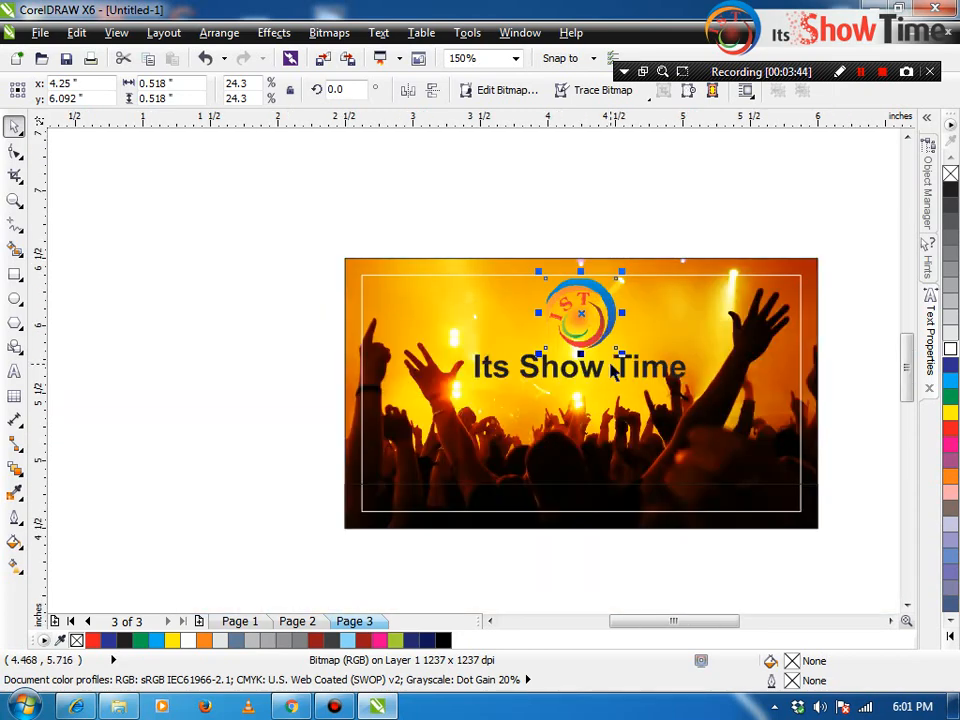
Step: Reframe the card at a working size and select the IST logo
click(677, 266)
key(F2)
drag(501, 223, 669, 375)
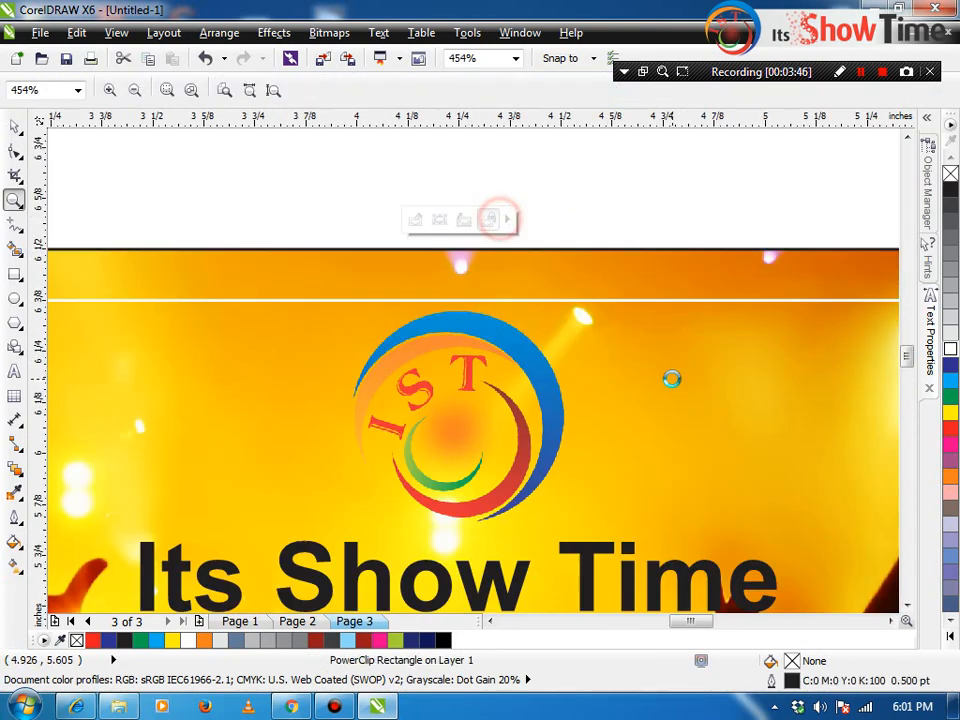
scroll(520, 362, down, 4)
key(F2)
drag(424, 302, 703, 538)
click(403, 246)
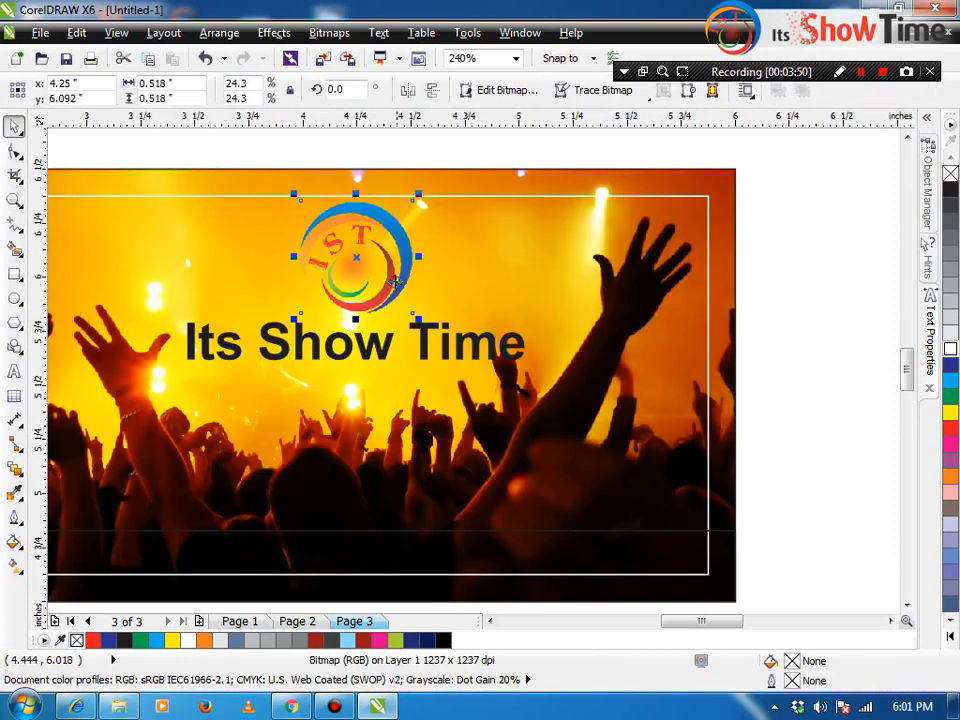
click(15, 469)
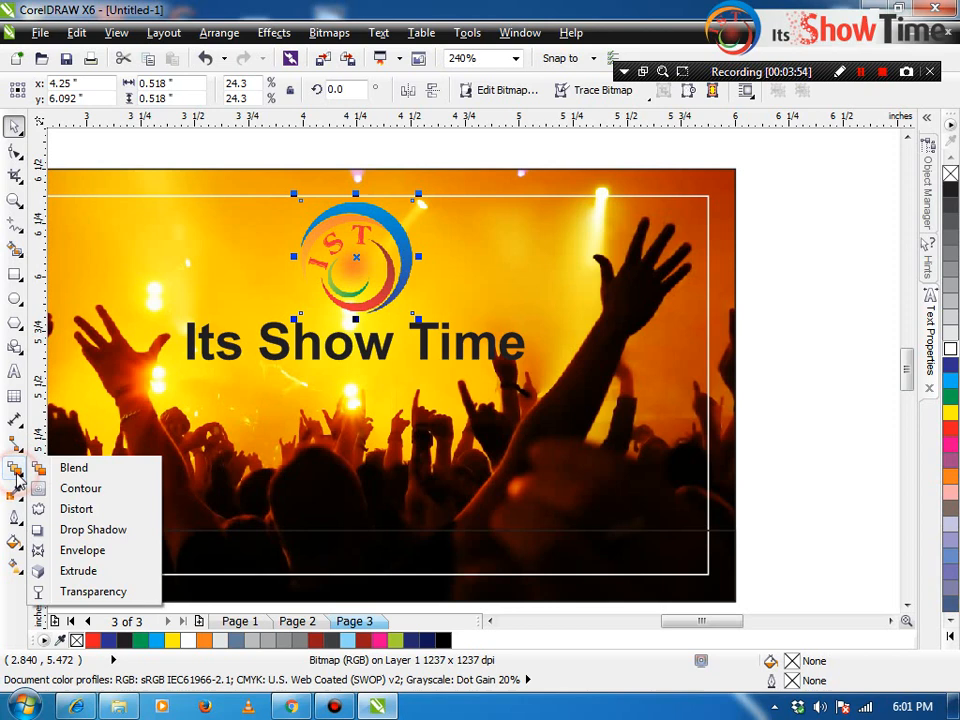
Step: Add a white drop shadow to the logo with Add blending and opacity 76
click(92, 529)
drag(356, 313, 356, 200)
click(784, 90)
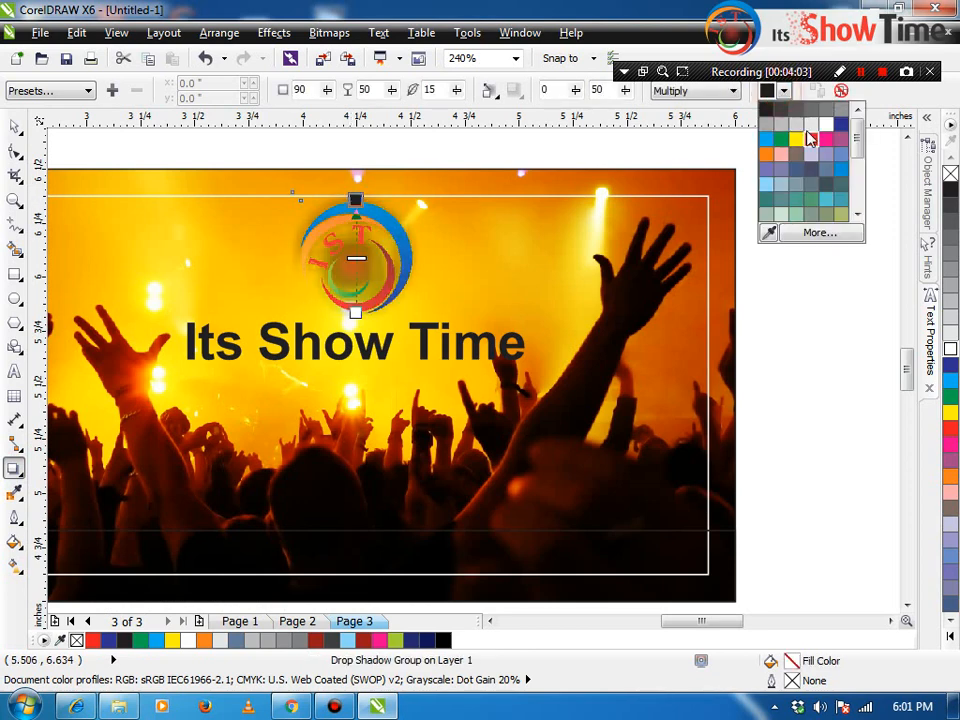
click(823, 135)
click(675, 91)
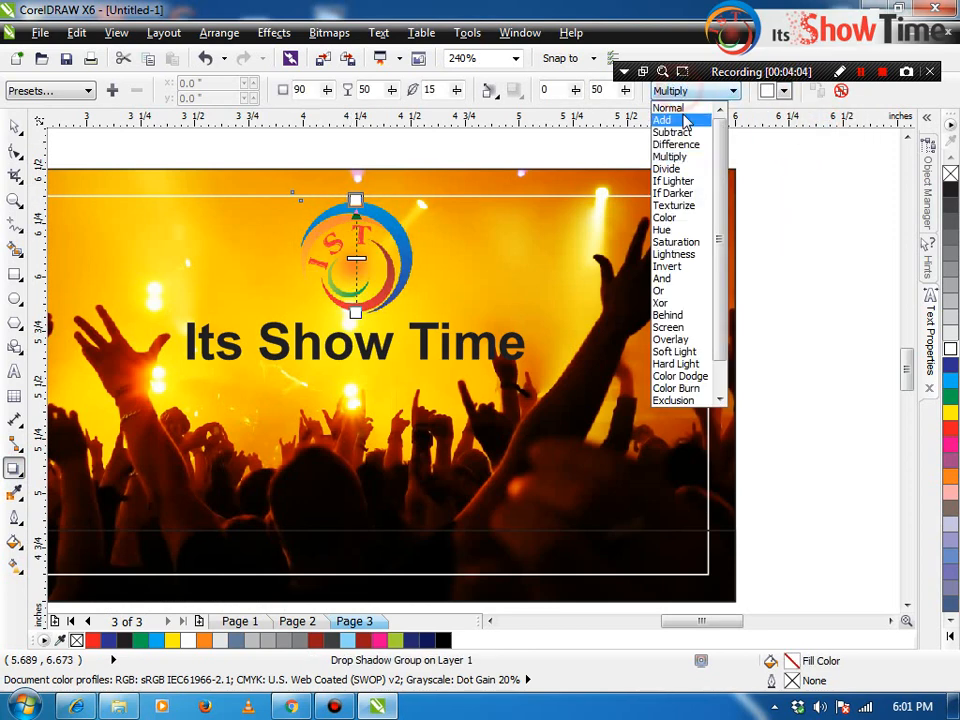
click(683, 120)
drag(392, 90, 451, 103)
Step: Set the shadow's feathering edges to Inverse Squared
click(490, 90)
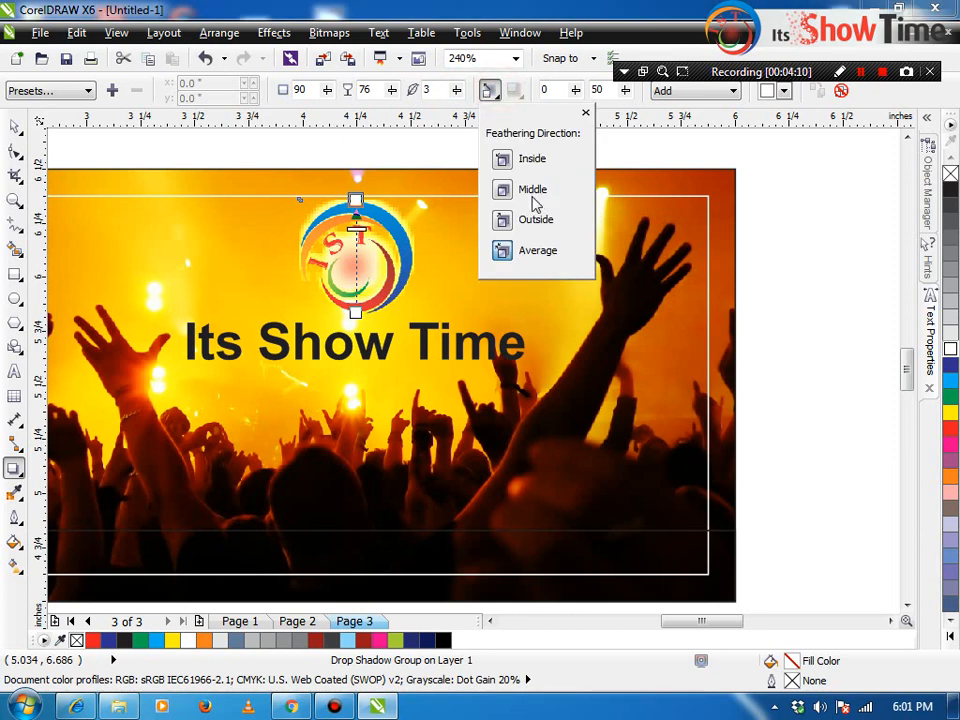
click(516, 90)
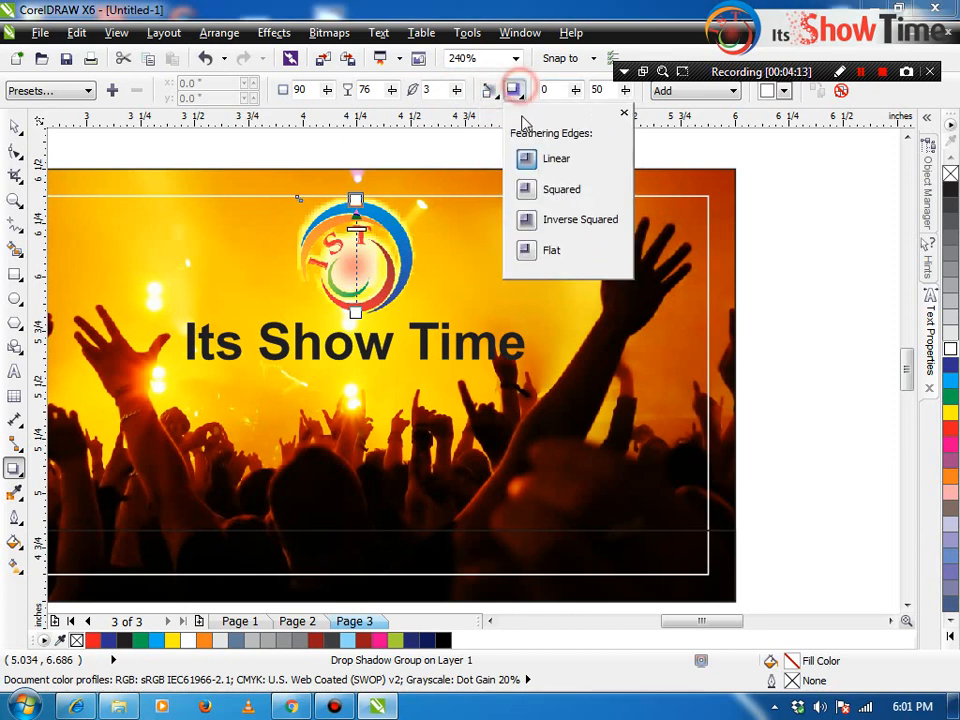
click(526, 219)
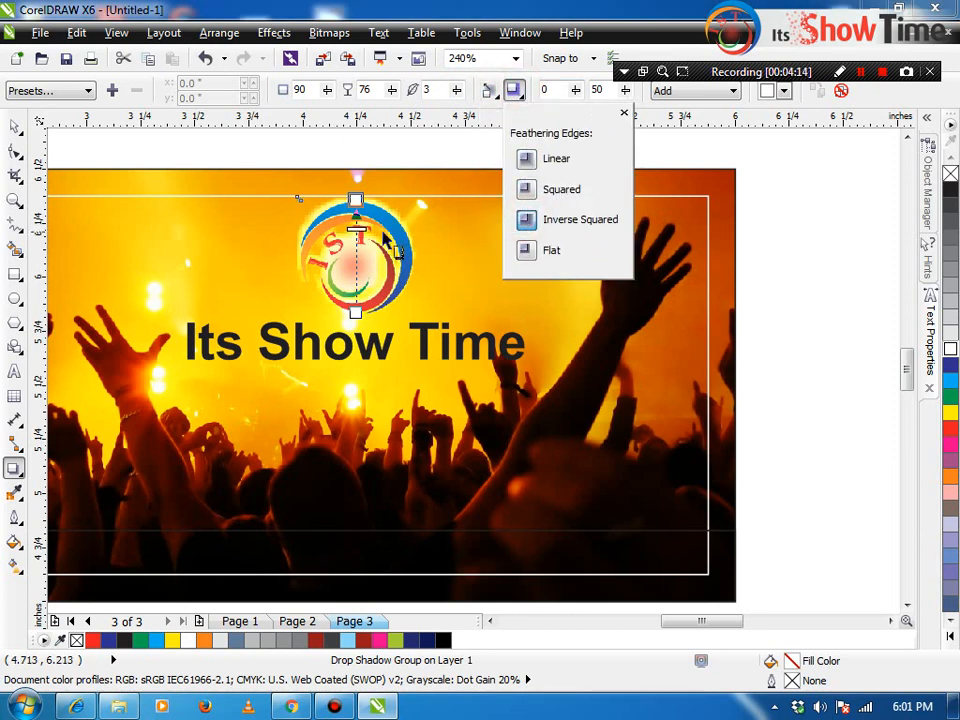
click(355, 196)
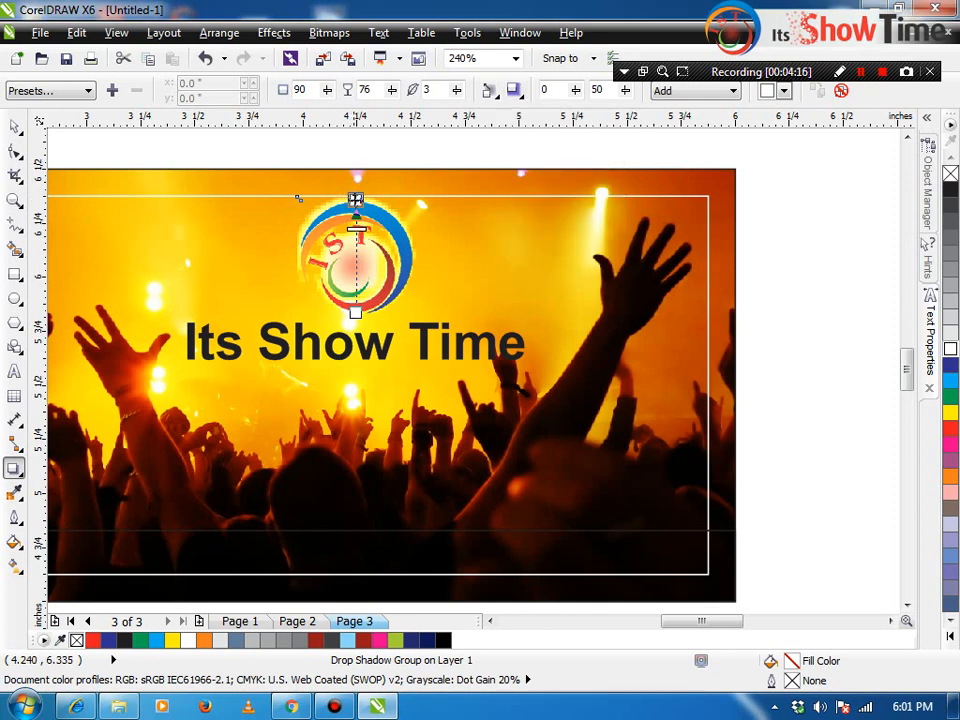
click(359, 188)
Step: Reselect the logo's drop shadow and raise its opacity further
key(space)
click(356, 207)
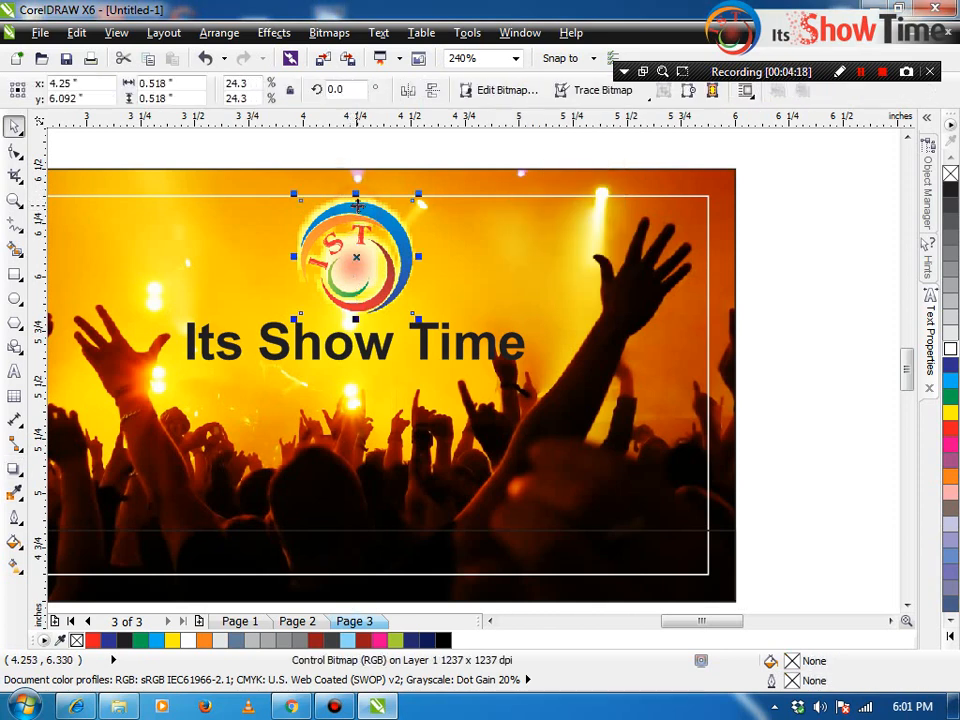
click(369, 199)
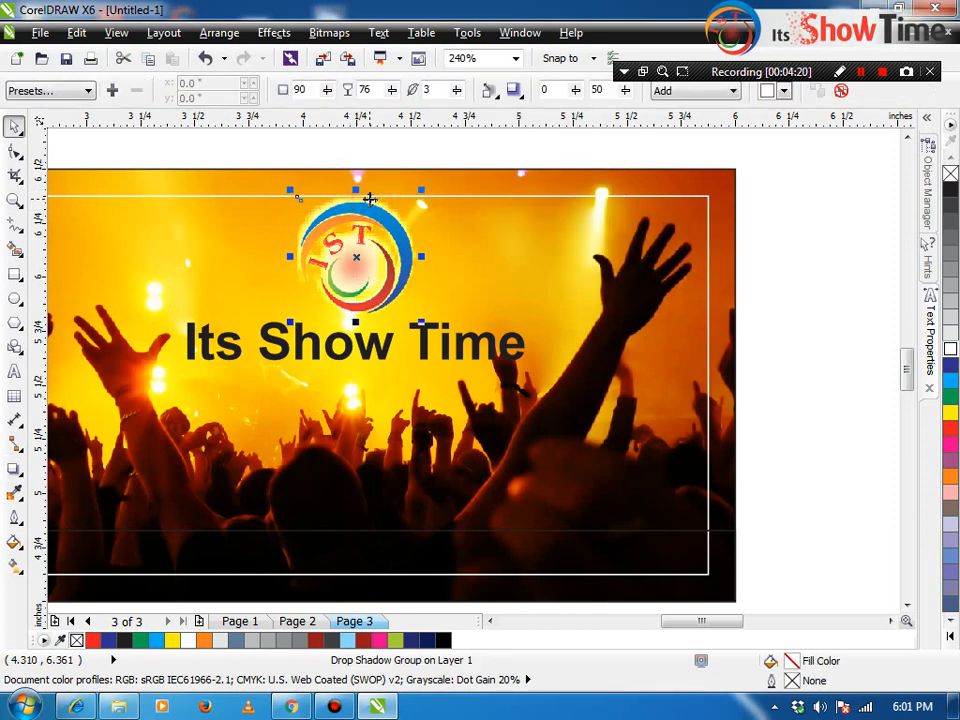
drag(393, 91, 413, 102)
key(F2)
drag(219, 392, 456, 158)
Step: Reopen drop shadow editing on the logo and review the glow
click(12, 470)
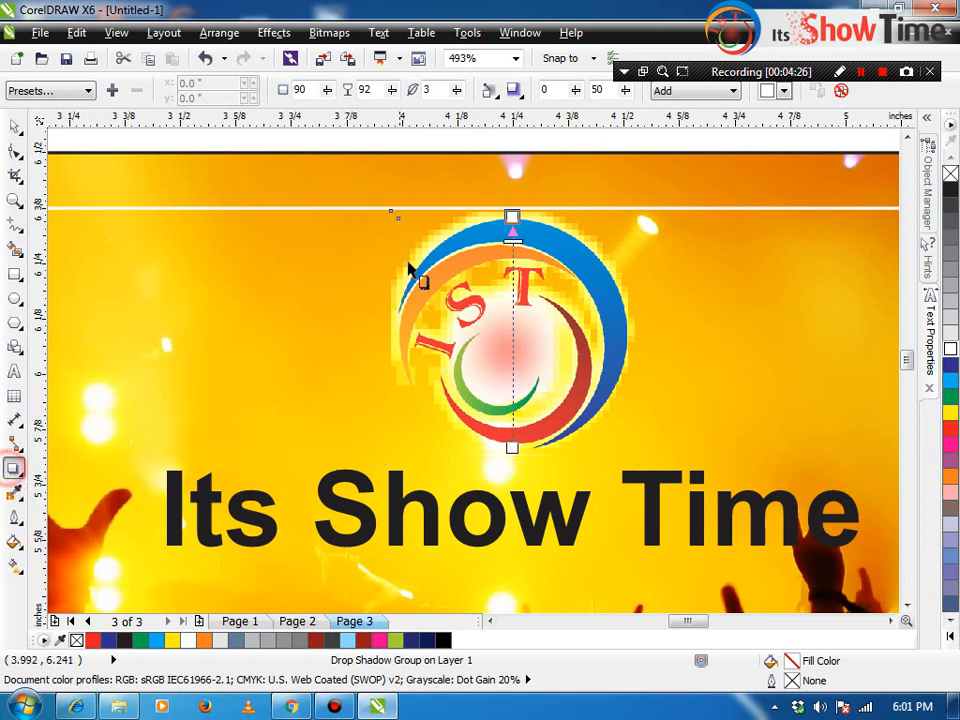
drag(510, 216, 511, 217)
key(space)
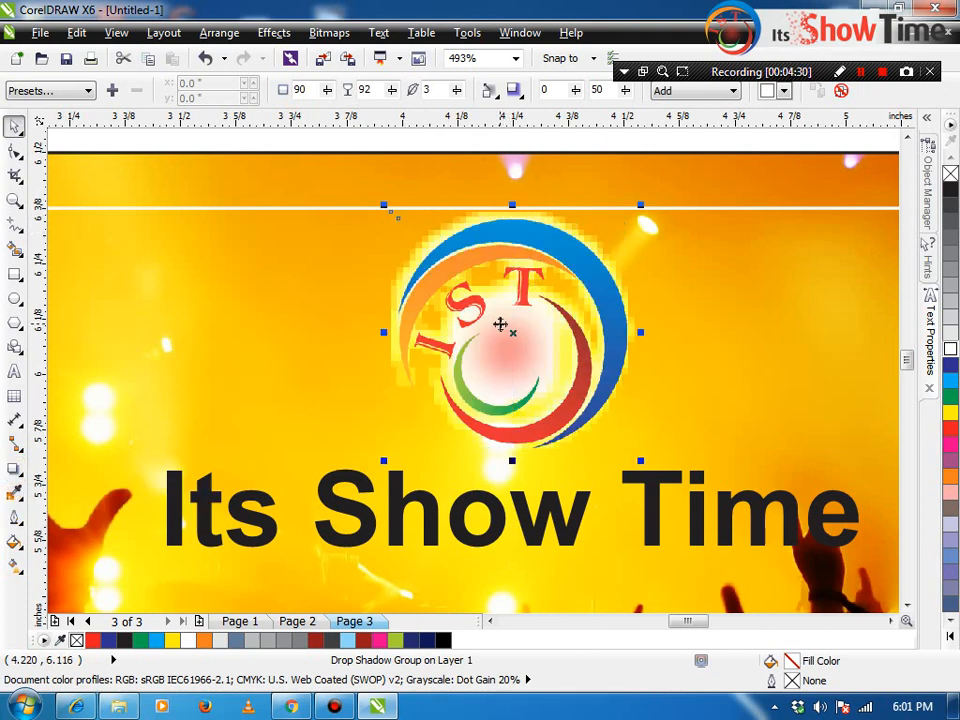
scroll(501, 324, down, 2)
click(527, 229)
Step: Zoom out to the whole card, then back in, and select the IST logo
key(F2)
drag(741, 258, 48, 436)
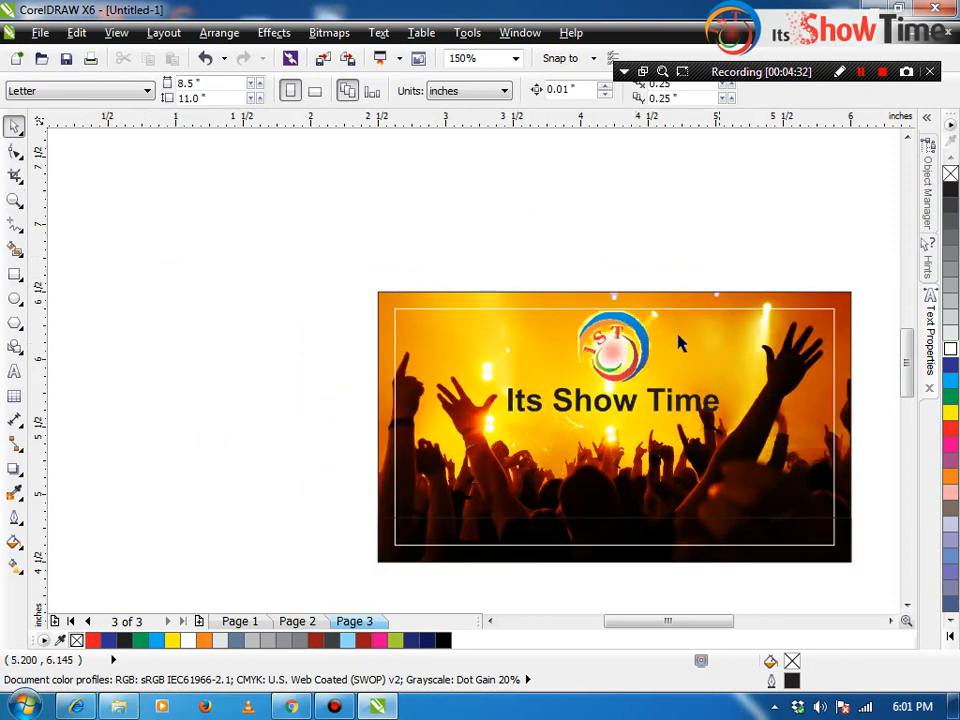
key(F2)
drag(546, 290, 671, 396)
click(549, 403)
scroll(549, 403, down, 4)
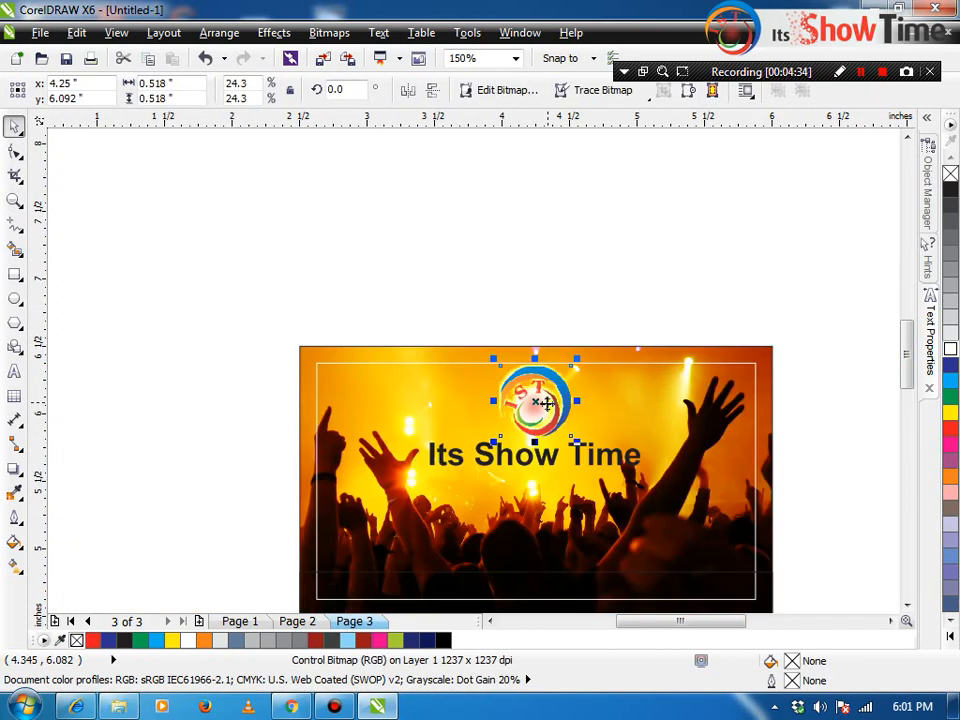
click(14, 298)
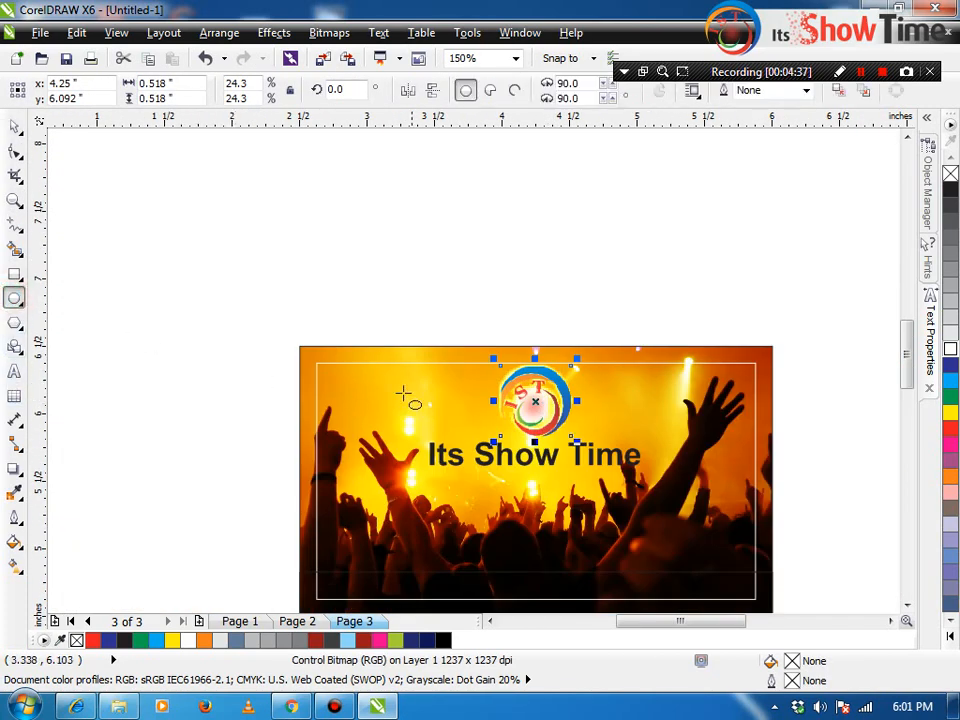
Step: Draw a circle on the photo above 'Its', then try a bitmap conversion and undo it
drag(370, 372, 425, 435)
key(F2)
drag(304, 343, 579, 508)
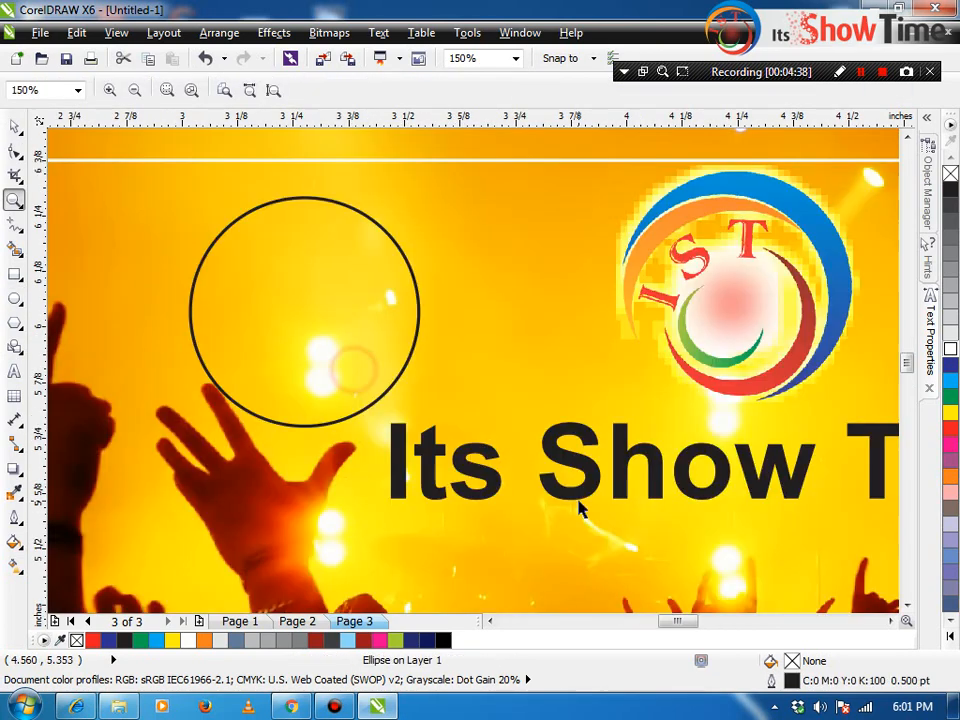
click(329, 32)
click(370, 54)
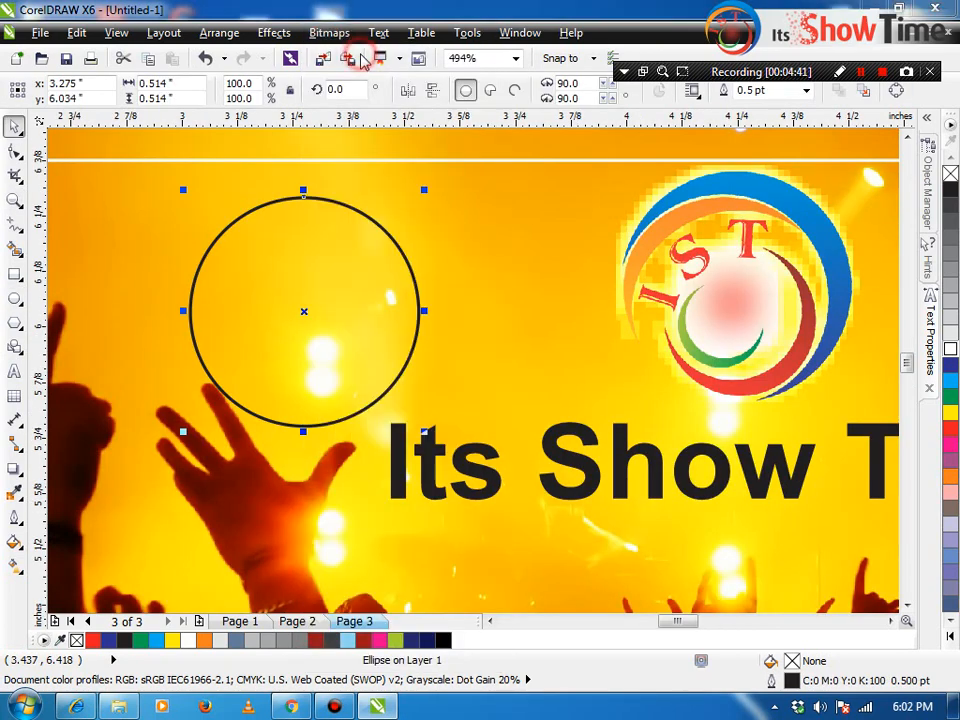
click(439, 463)
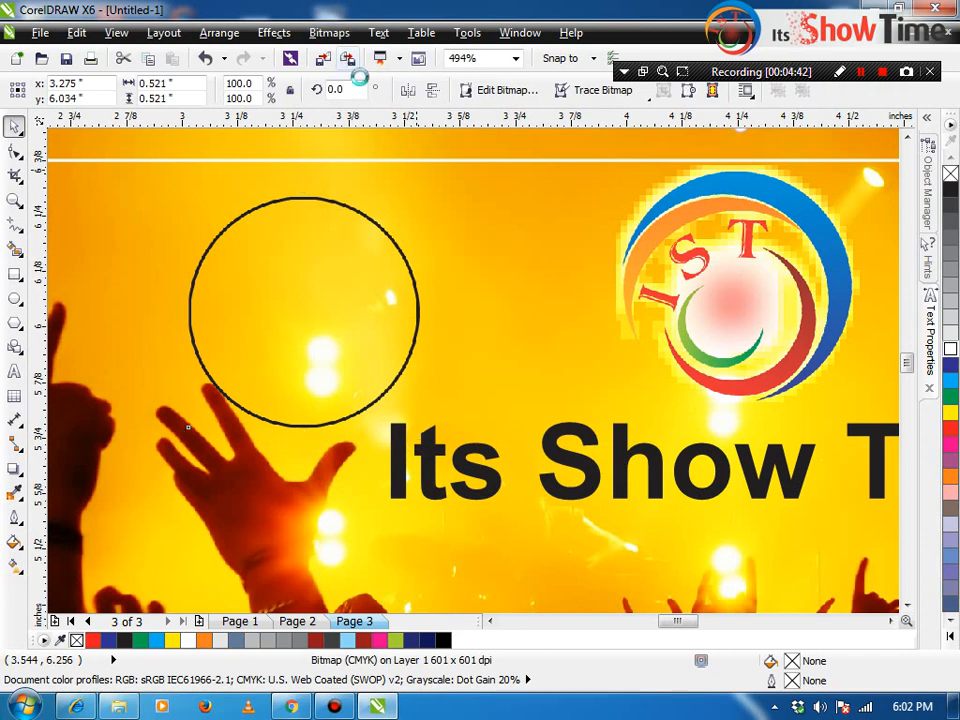
key(ctrl+z)
Step: Fill the circle white, remove its outline, and convert it to a bitmap
click(953, 352)
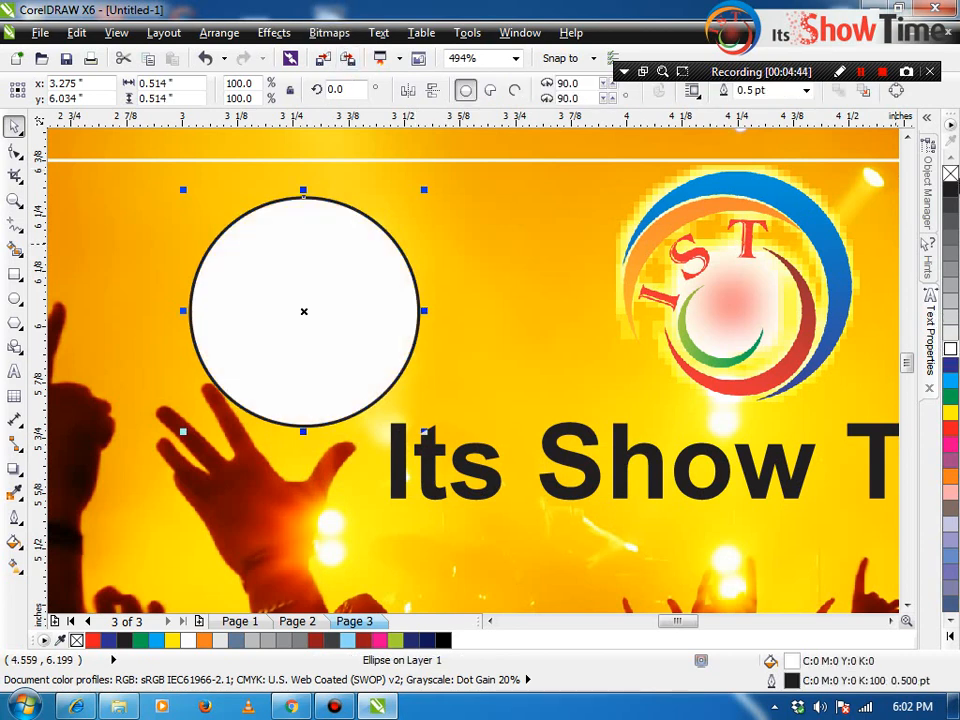
right_click(950, 173)
click(329, 32)
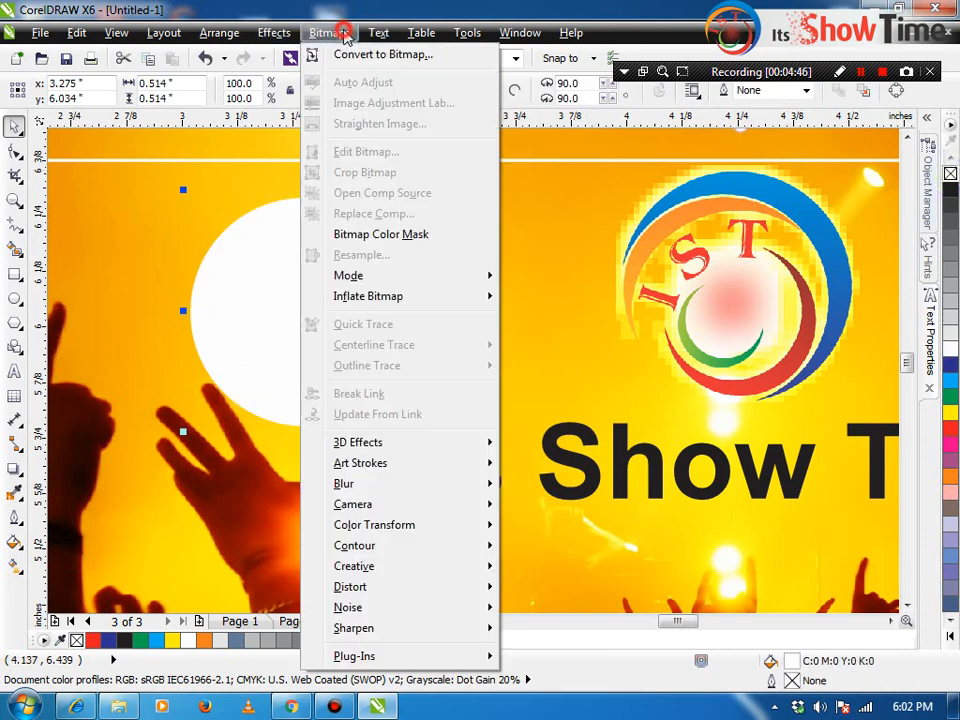
click(350, 55)
key(Return)
Step: Apply a Gaussian Blur with a 60-pixel radius to the white circle
click(329, 32)
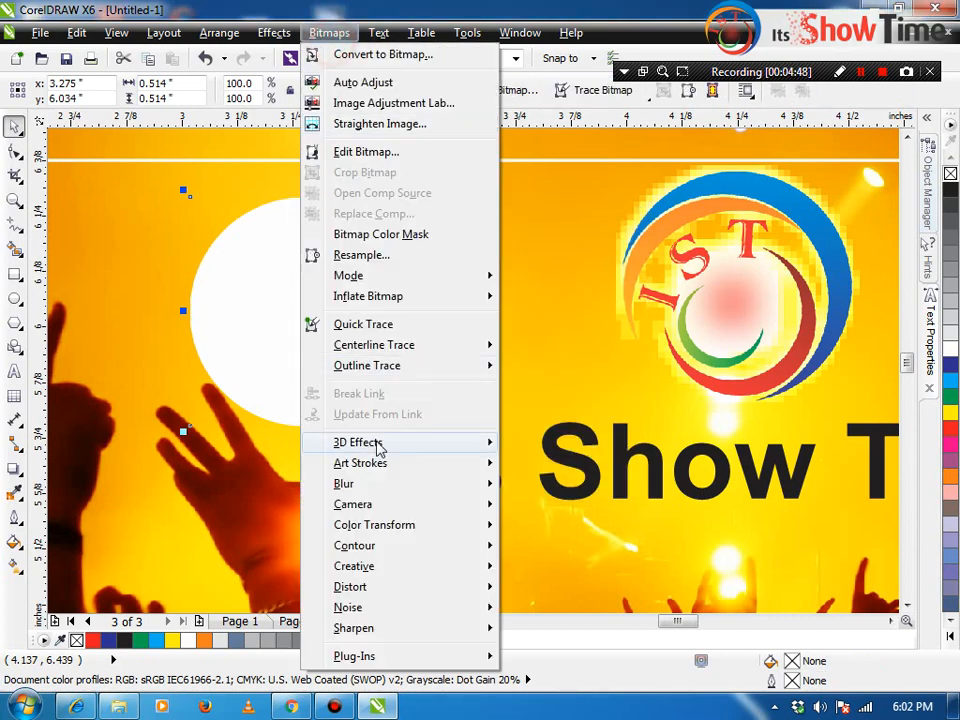
click(377, 483)
click(545, 506)
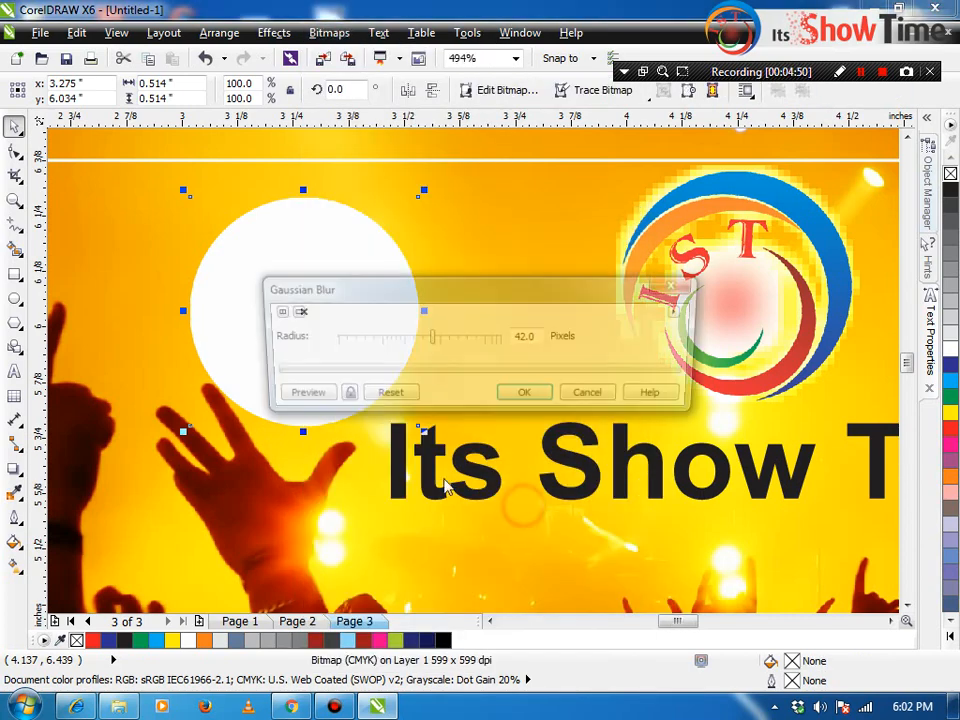
click(308, 396)
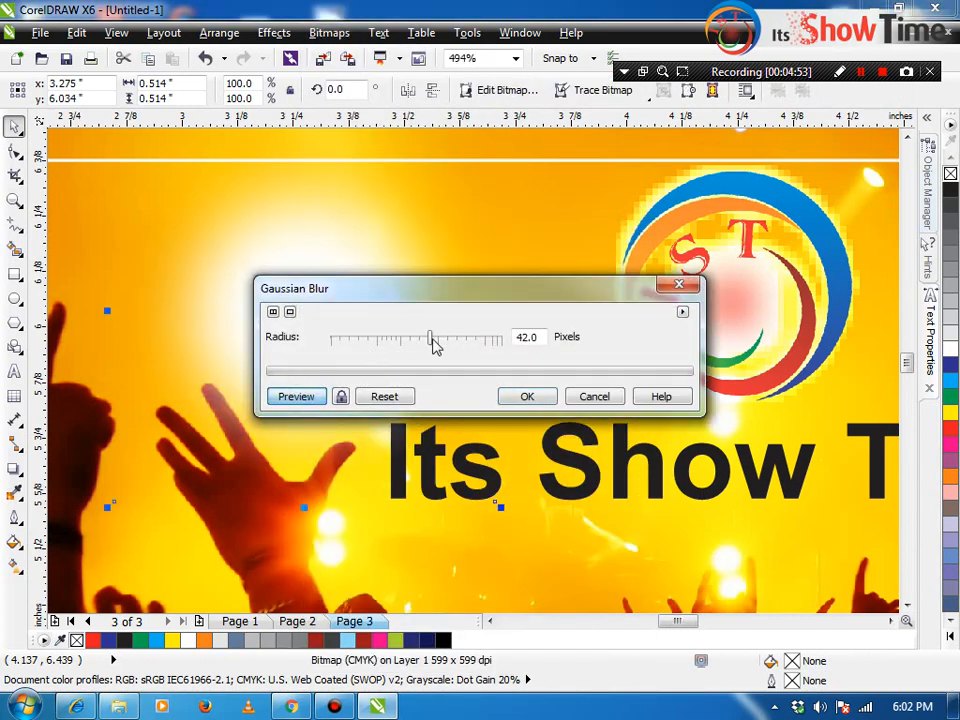
drag(440, 345, 446, 338)
click(315, 396)
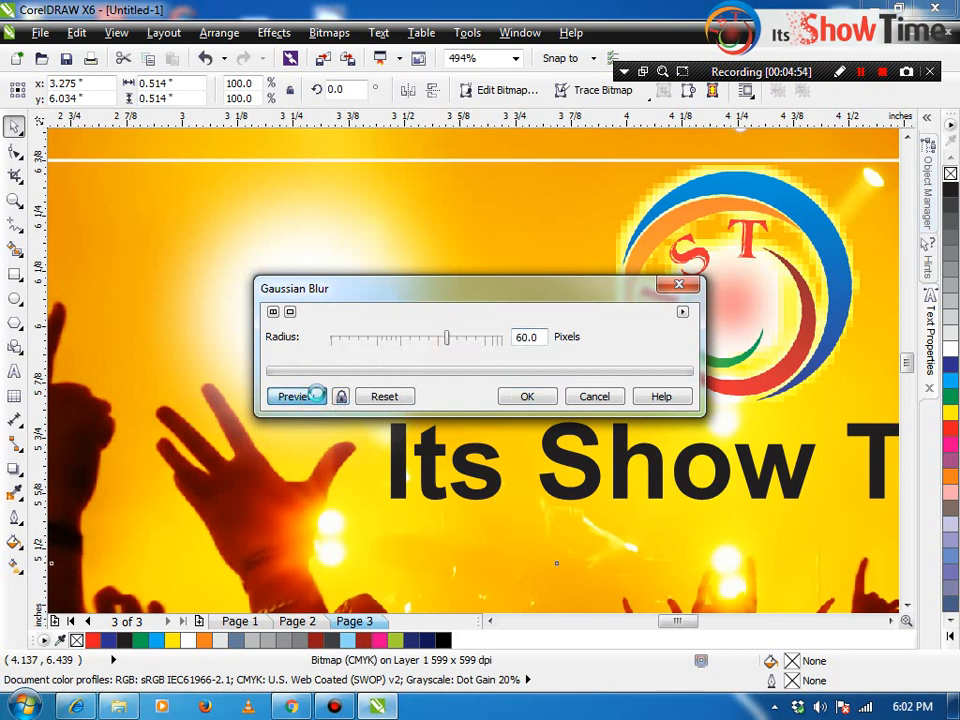
click(527, 396)
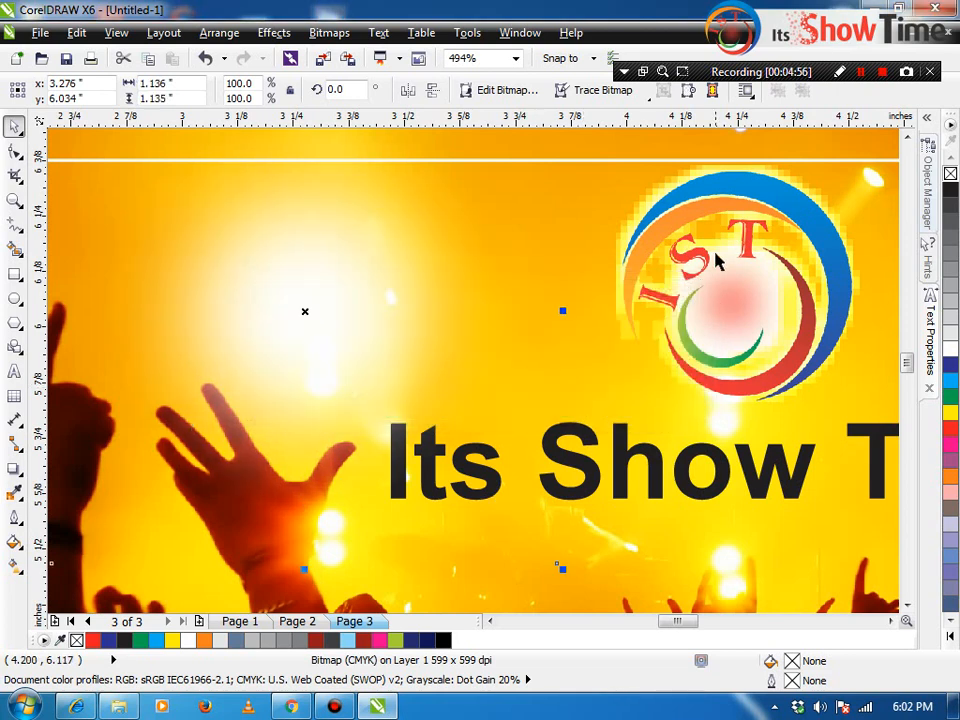
Step: Set the IST logo's drop shadow blend mode to Normal
click(716, 257)
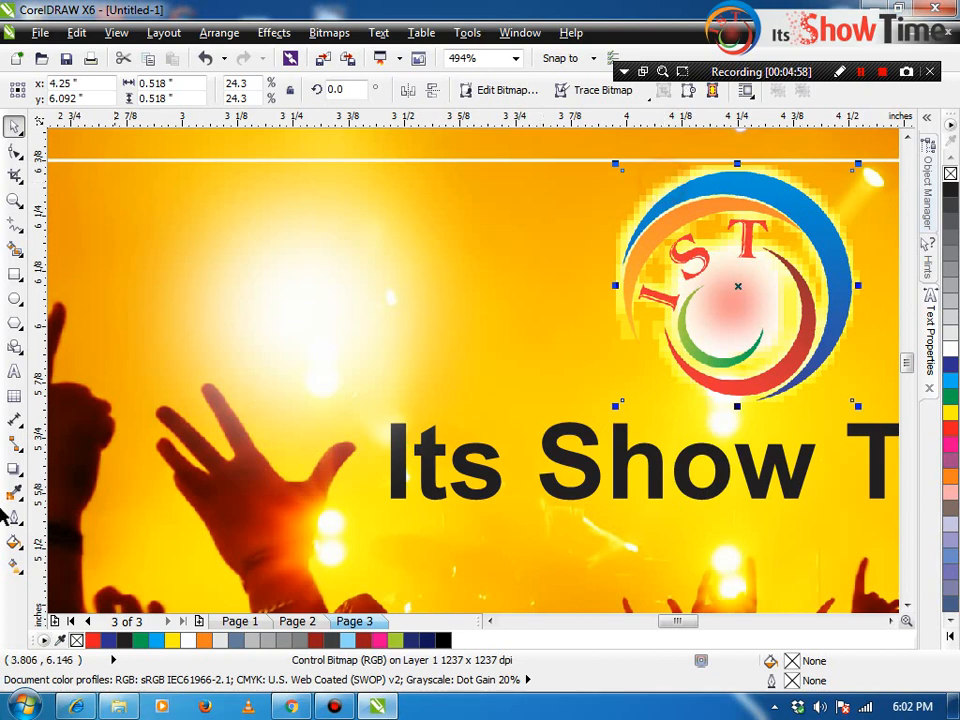
click(14, 444)
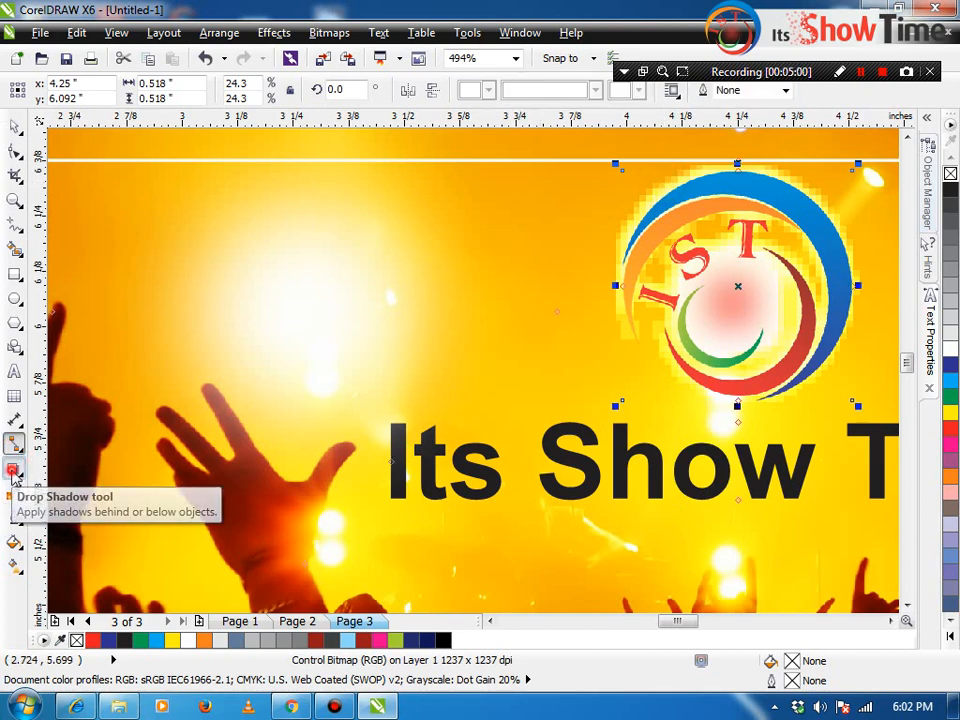
click(14, 468)
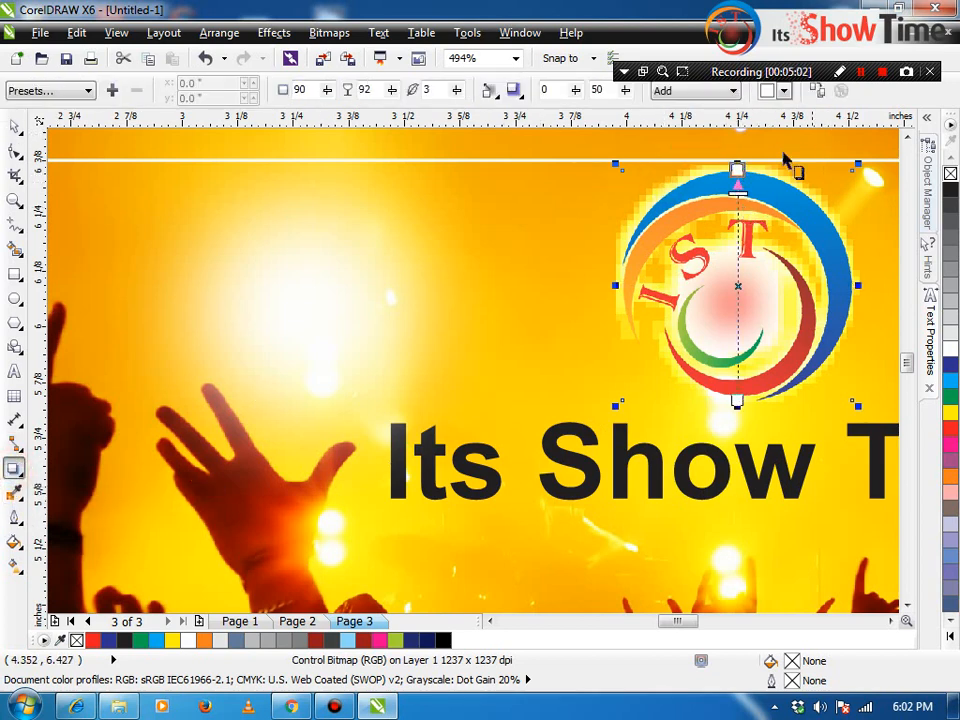
click(688, 92)
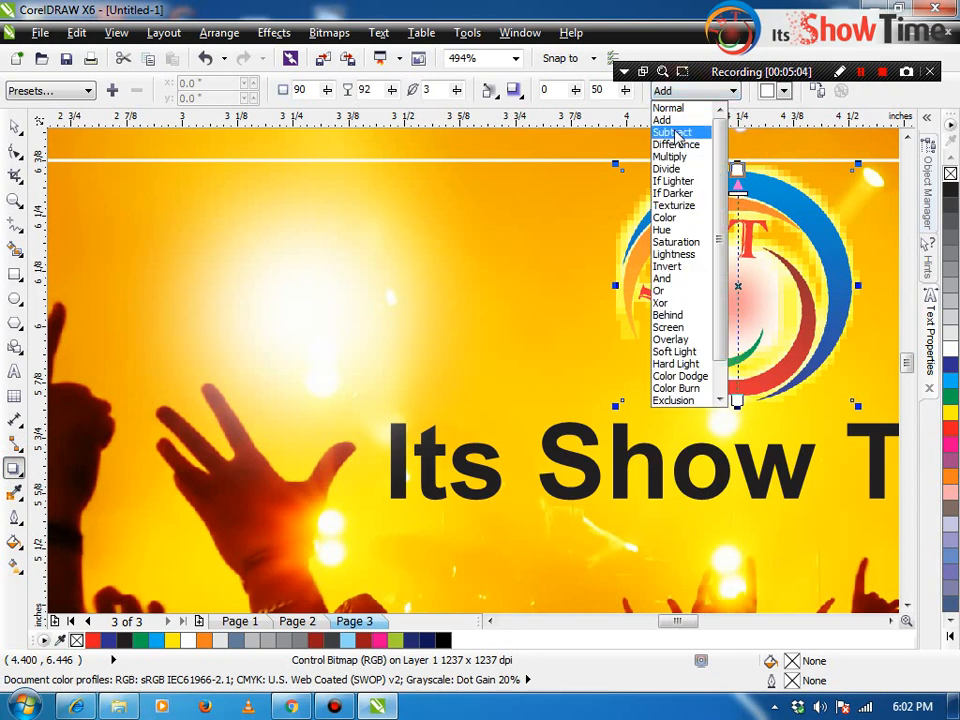
click(668, 107)
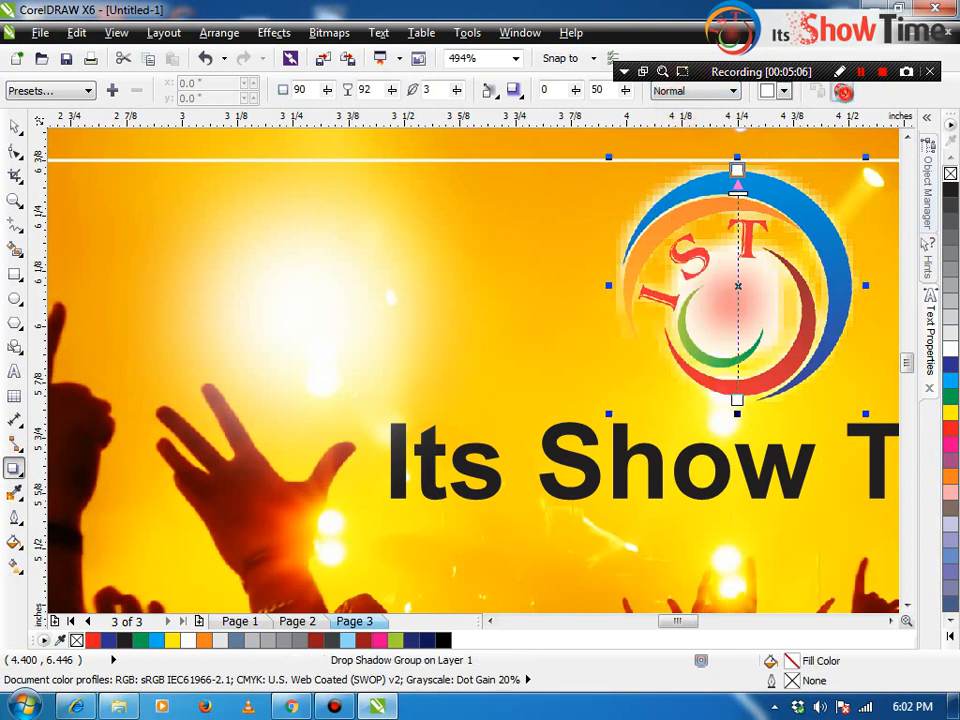
key(space)
Step: Move the blurred white glow onto the IST logo and enlarge it slightly
drag(343, 317, 699, 275)
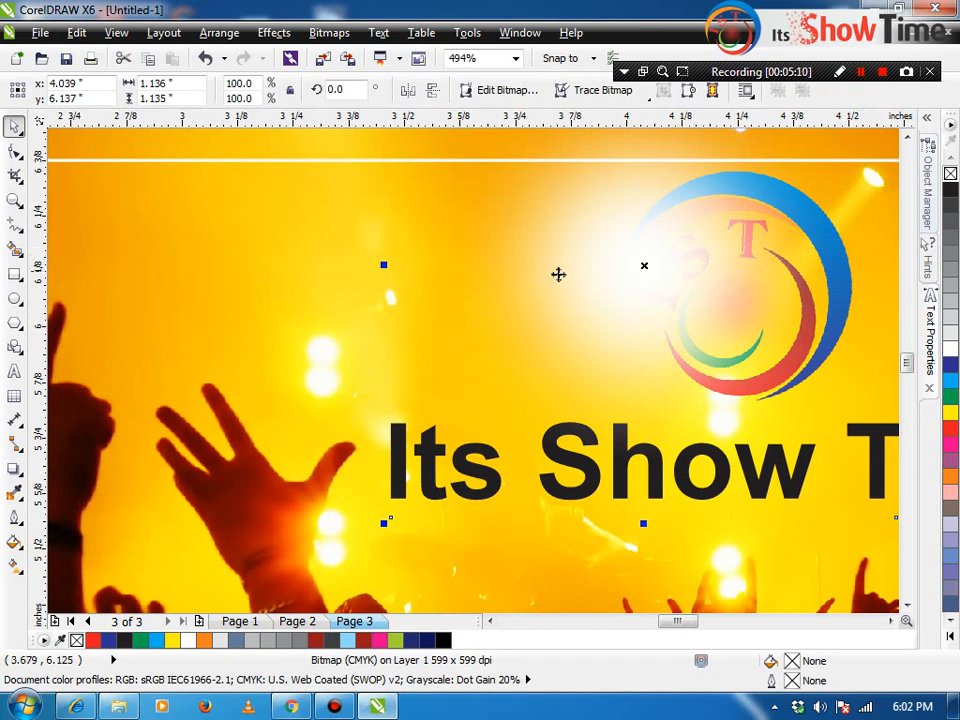
drag(558, 274, 440, 281)
click(828, 279)
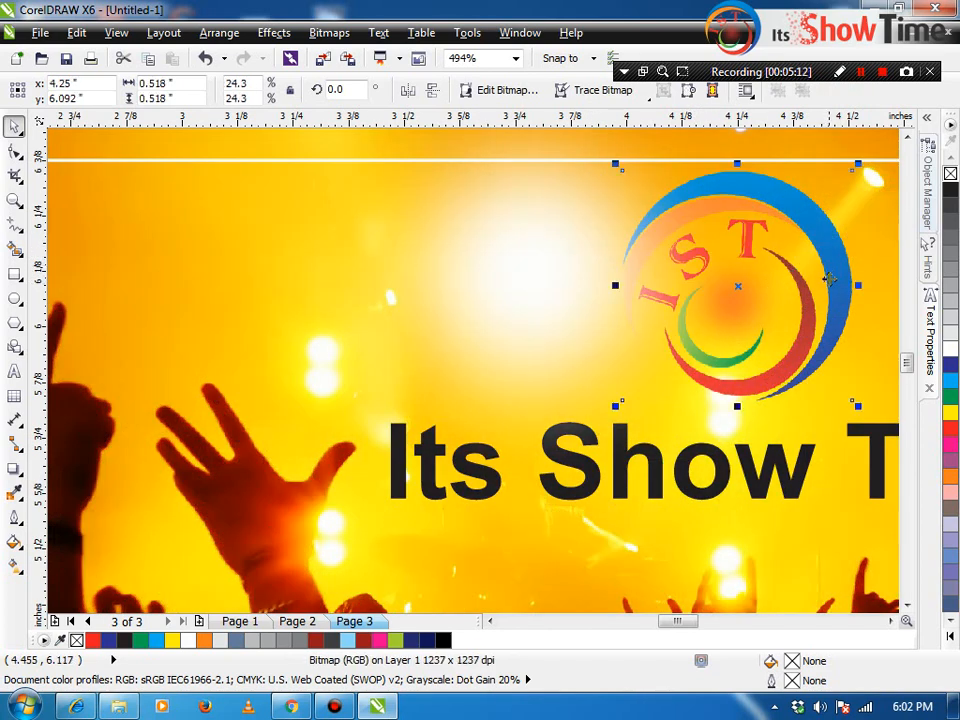
drag(525, 311, 729, 278)
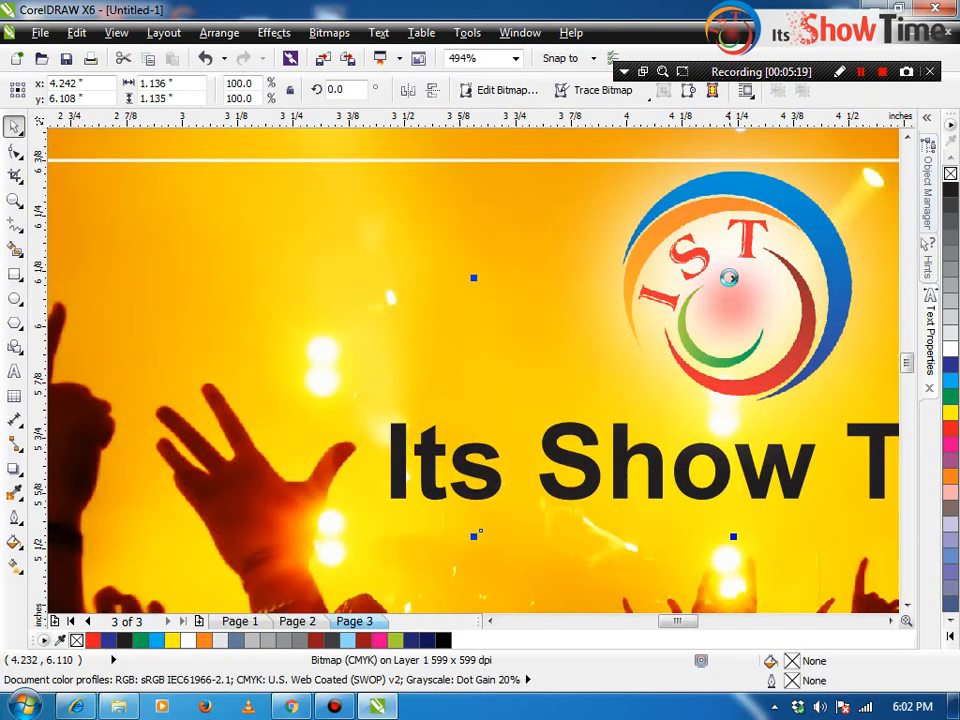
scroll(729, 278, down, 4)
mouse_move(800, 346)
mouse_down()
mouse_move(796, 339)
mouse_move(801, 349)
mouse_up()
click(755, 187)
Step: Zoom in on the lit logo, then zoom out to show the whole card
key(z)
drag(627, 222, 798, 373)
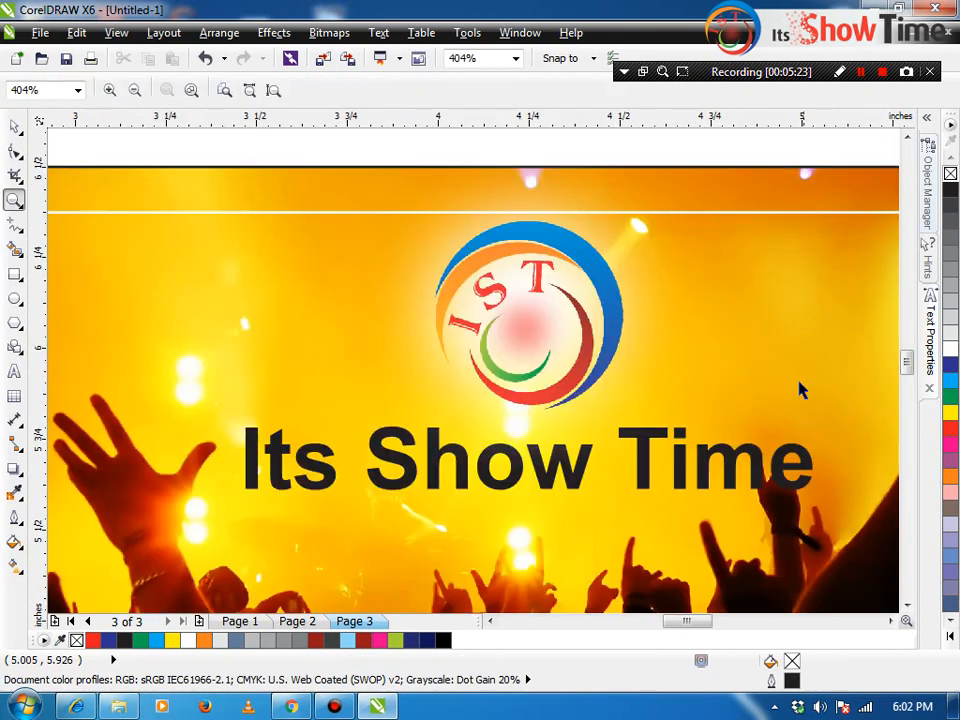
key(space)
scroll(695, 376, down, 2)
key(z)
drag(426, 304, 853, 525)
key(space)
Step: Give the title a fountain fill from red to a dark red CMYK colour
click(565, 332)
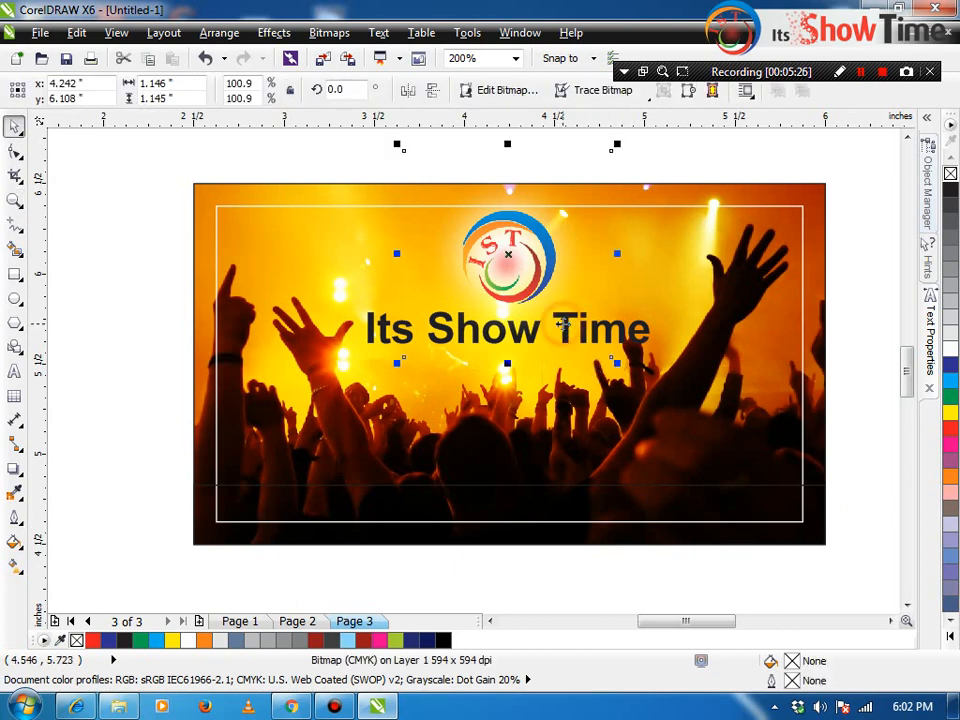
click(645, 340)
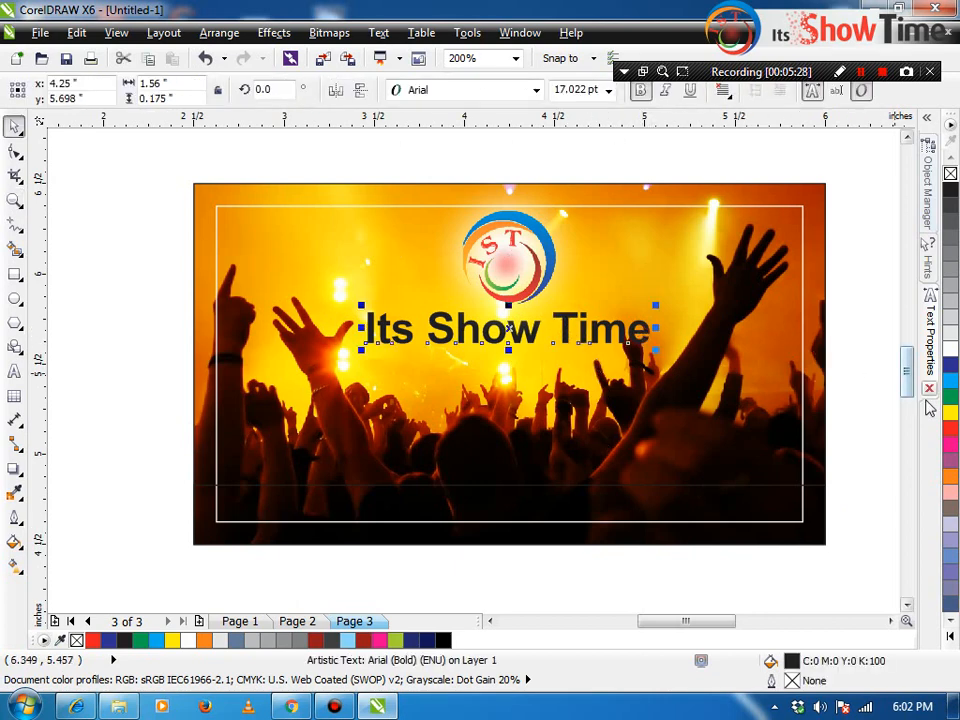
key(F11)
click(377, 361)
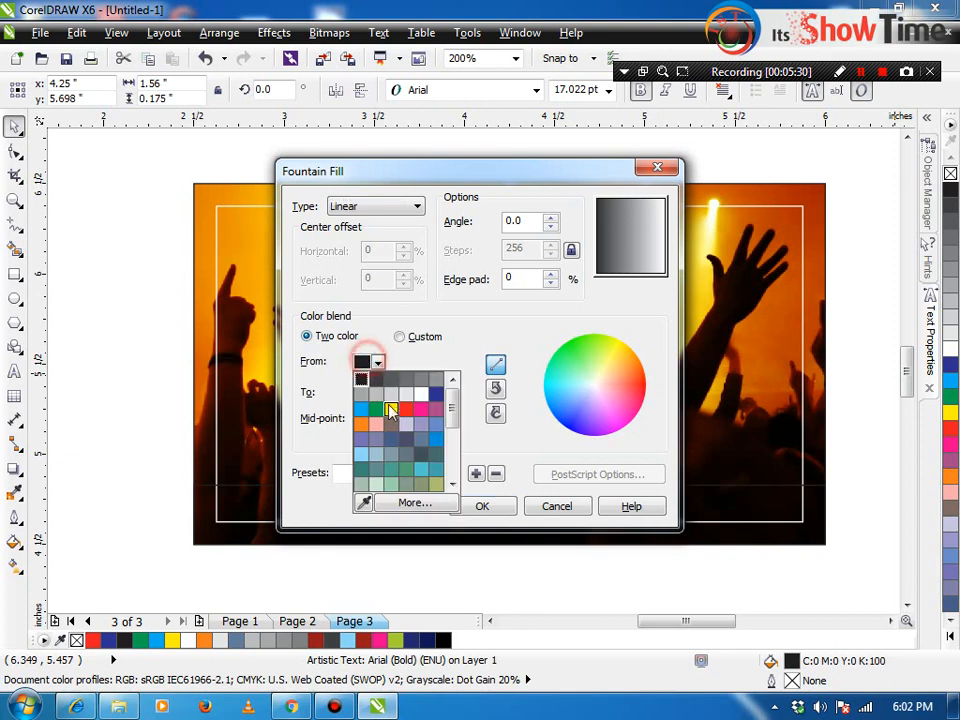
click(400, 413)
click(377, 392)
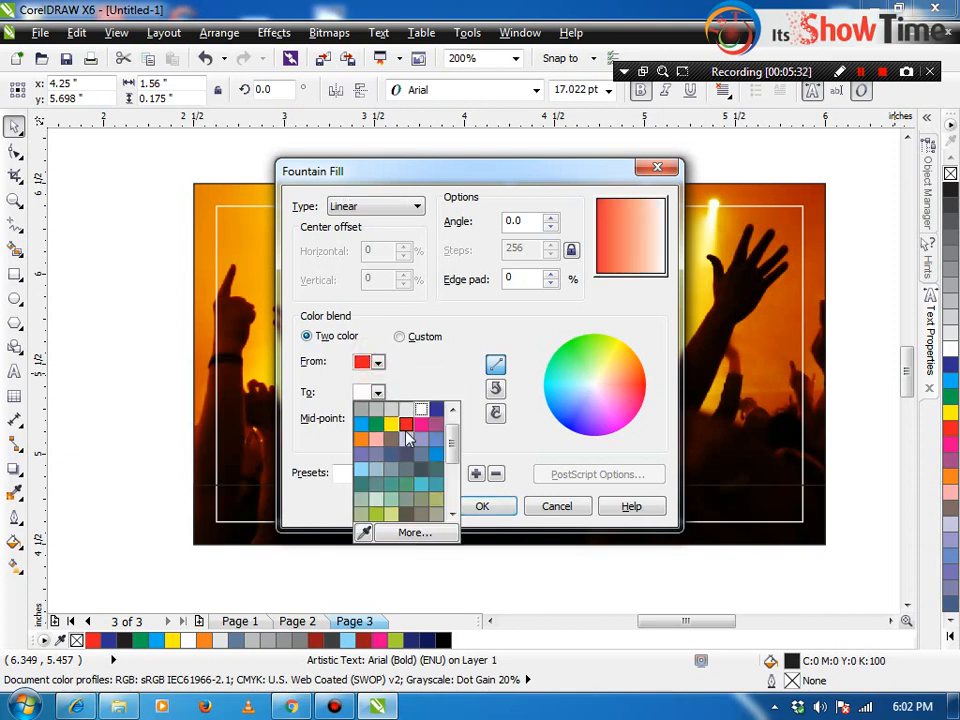
click(408, 533)
click(322, 209)
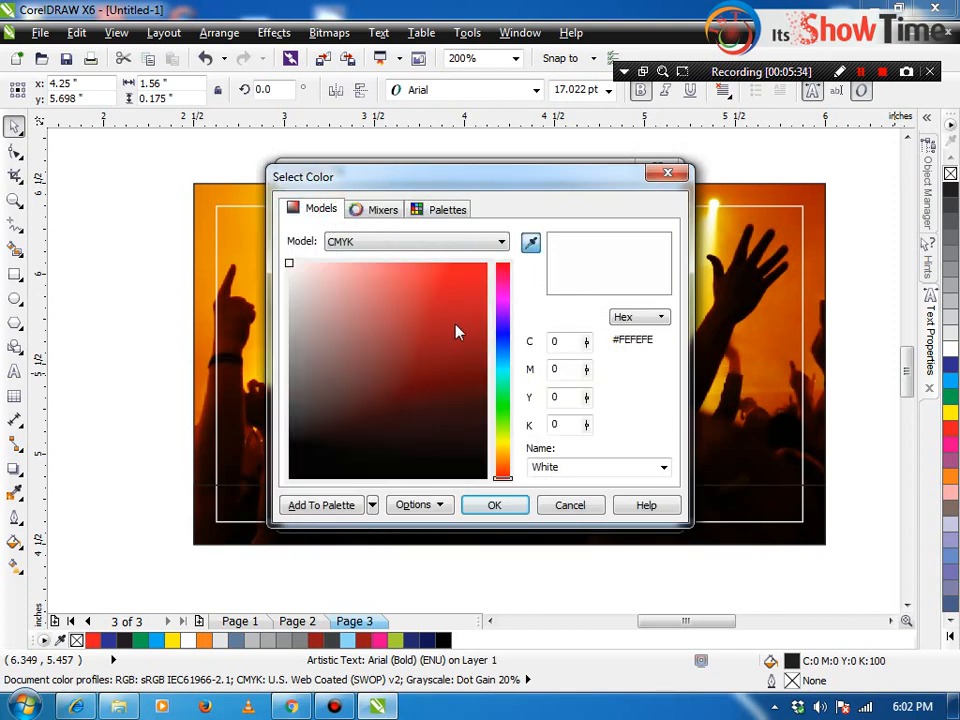
click(505, 266)
click(460, 345)
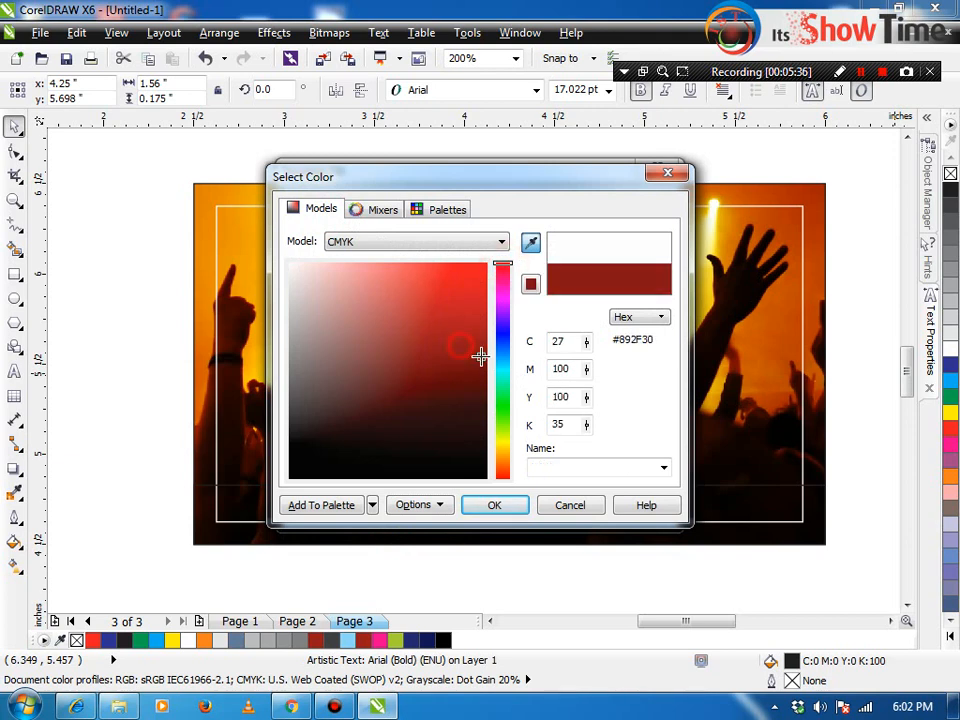
click(495, 507)
Step: Set the red gradient angle to -90 and apply it to the title
double_click(535, 220)
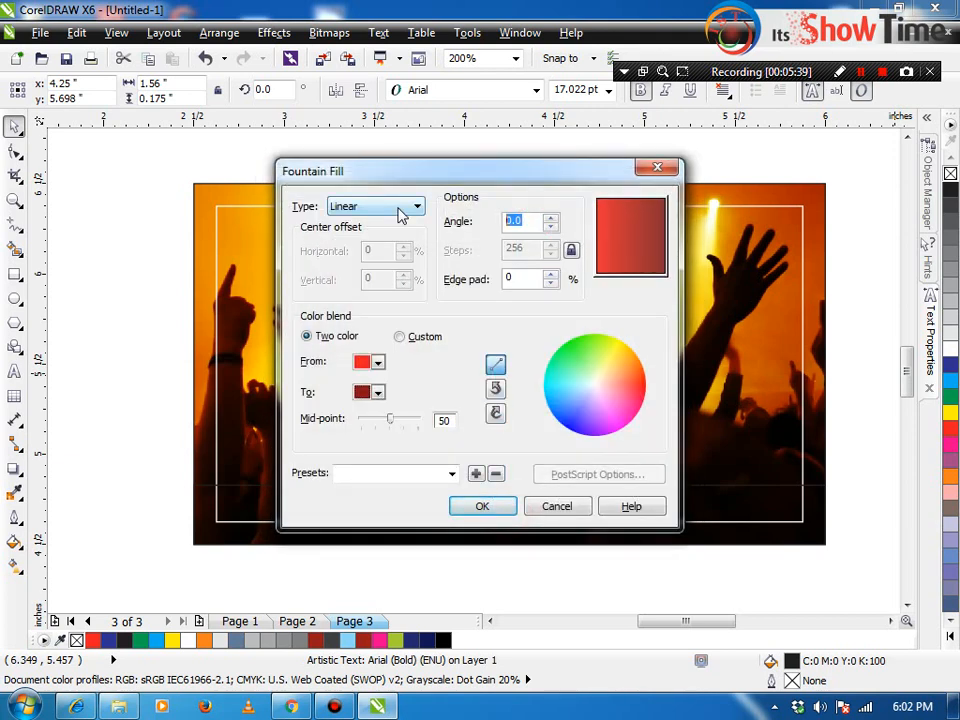
text(90)
click(506, 220)
text(-)
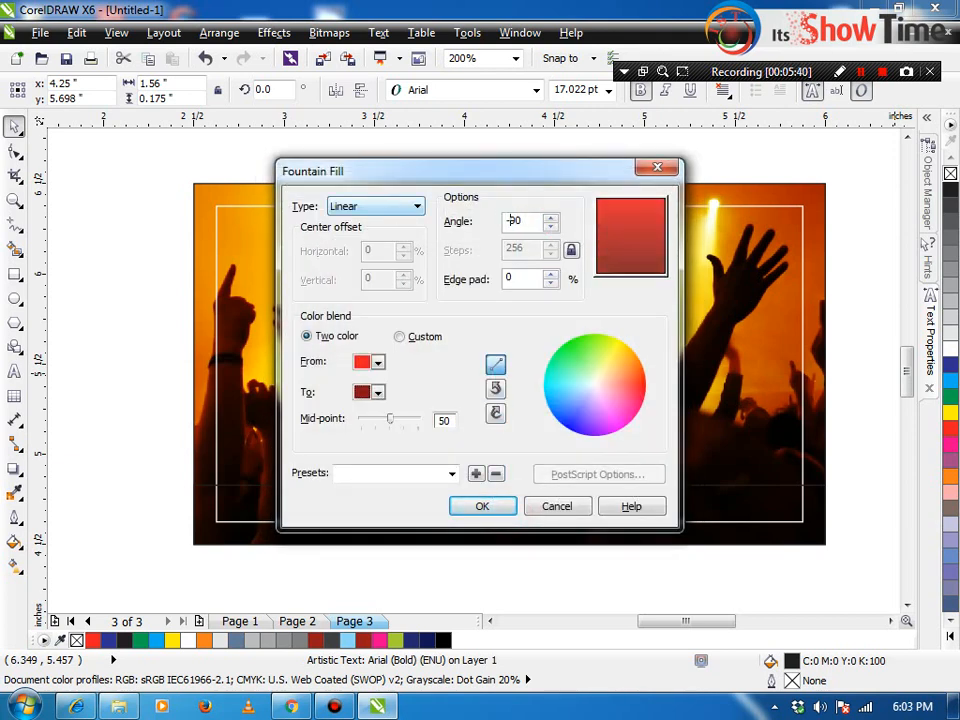
click(548, 280)
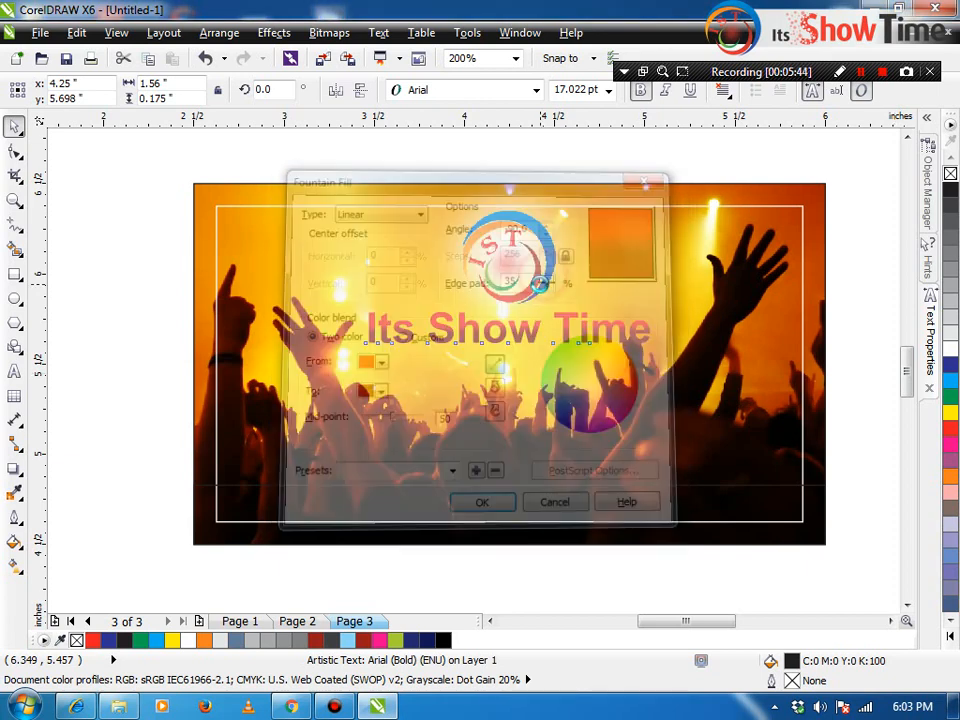
key(z)
drag(296, 369, 296, 369)
key(space)
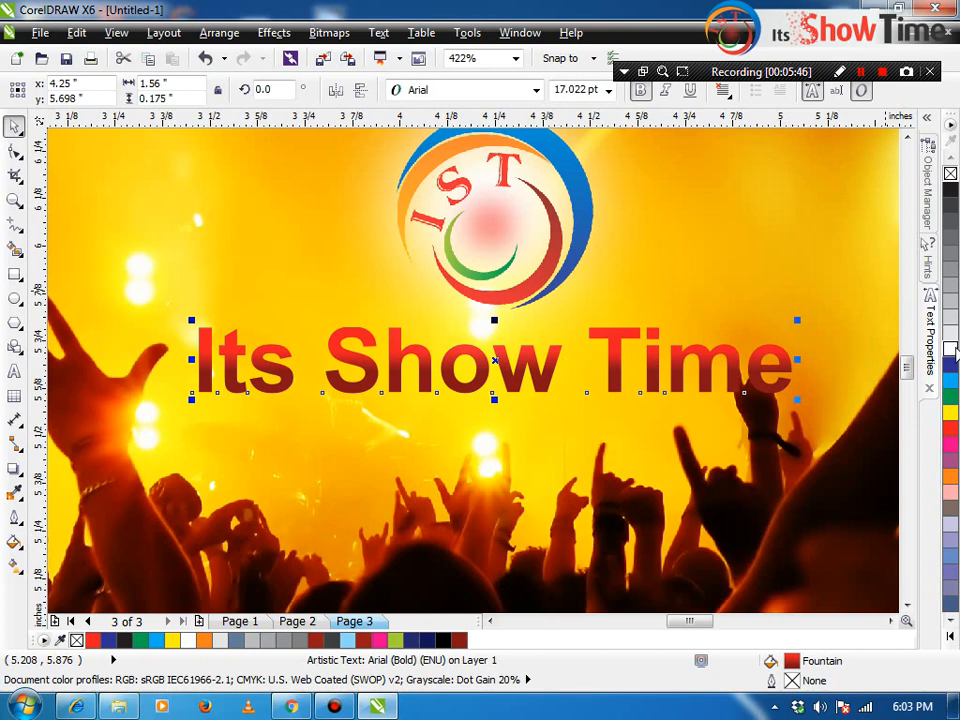
Step: Give the title a 2 pt white outline behind the fill, scaled with the text, rounded caps
right_click(953, 349)
double_click(798, 681)
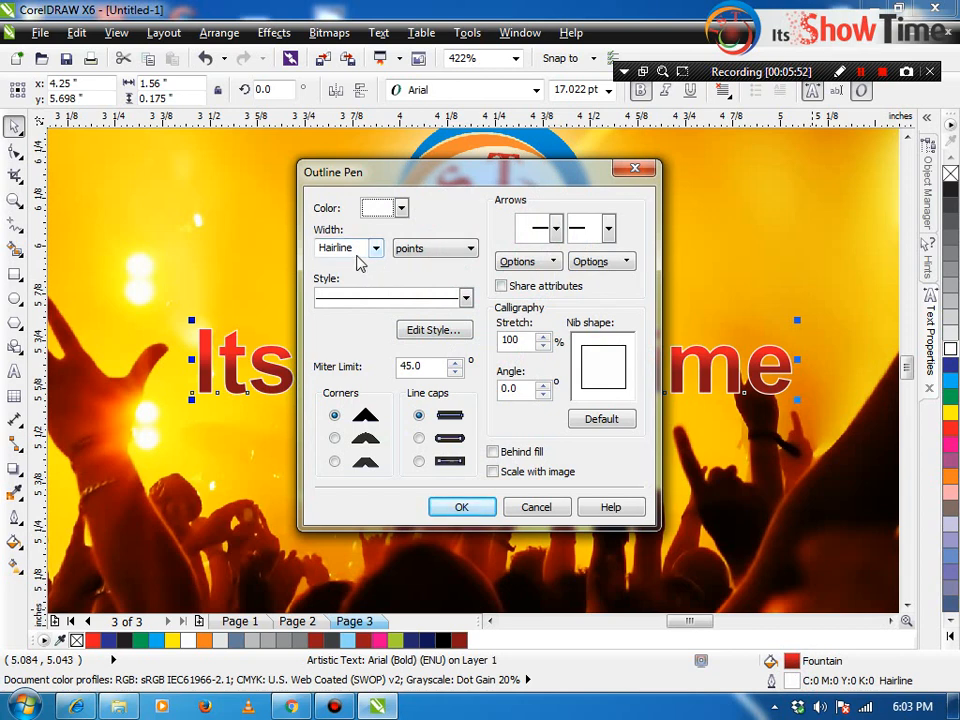
click(358, 254)
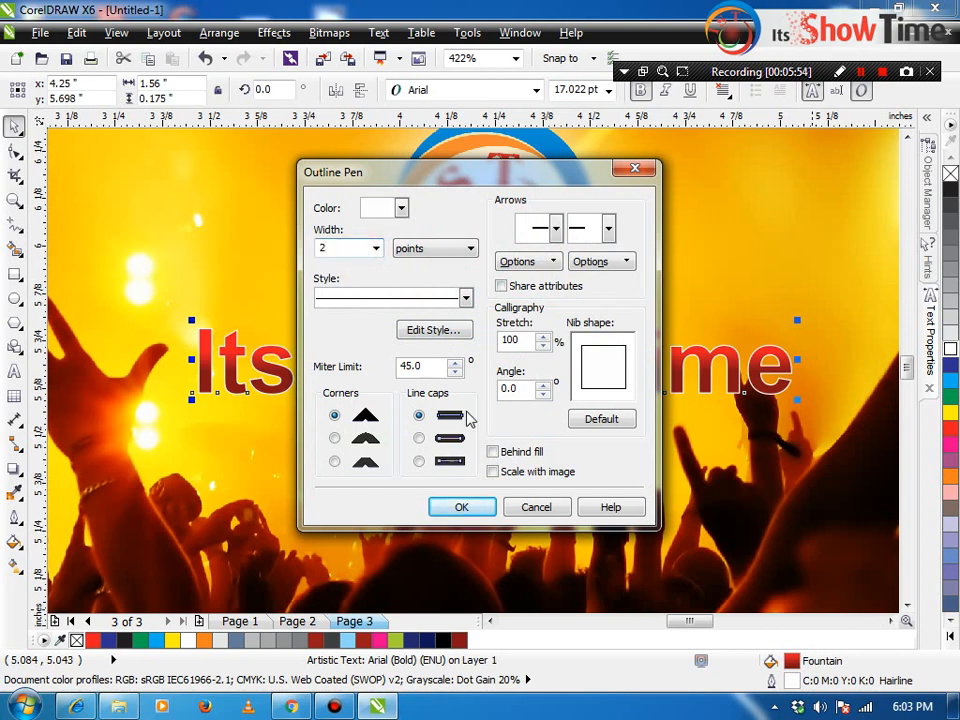
click(493, 472)
click(492, 452)
click(418, 438)
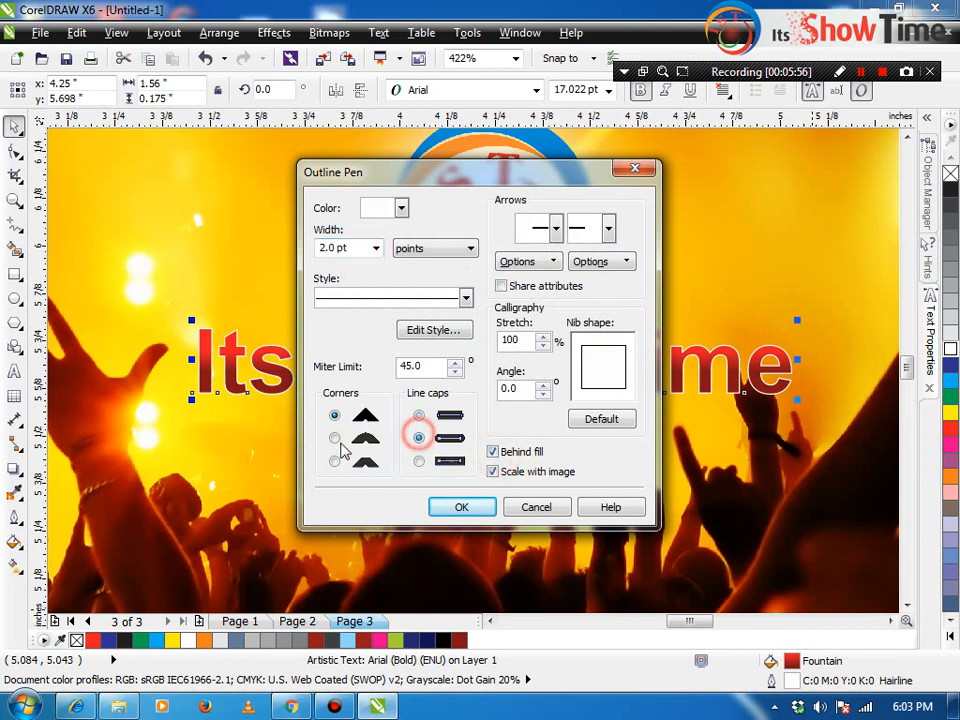
click(334, 439)
click(458, 507)
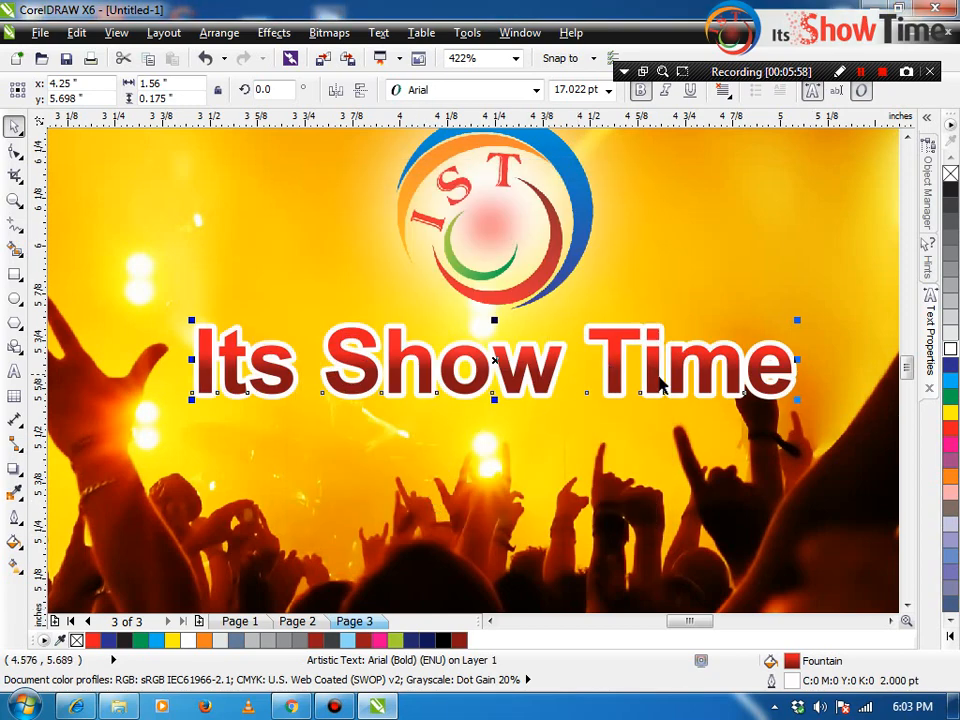
Step: Shrink the title slightly to 13.574 pt, keeping it centred under the logo
scroll(660, 385, down, 2)
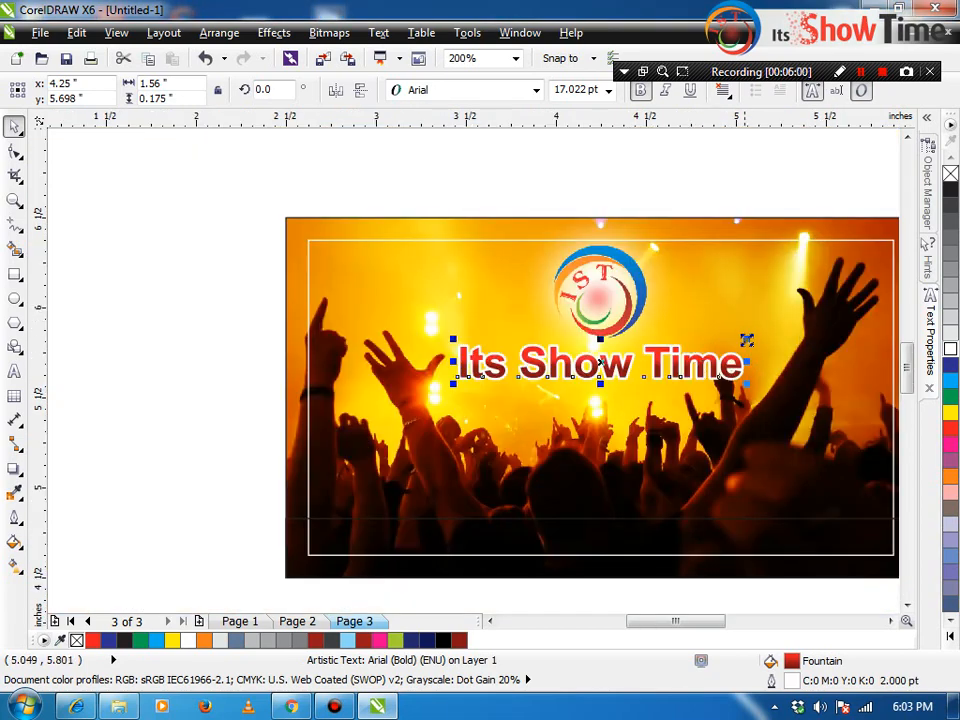
drag(747, 340, 716, 341)
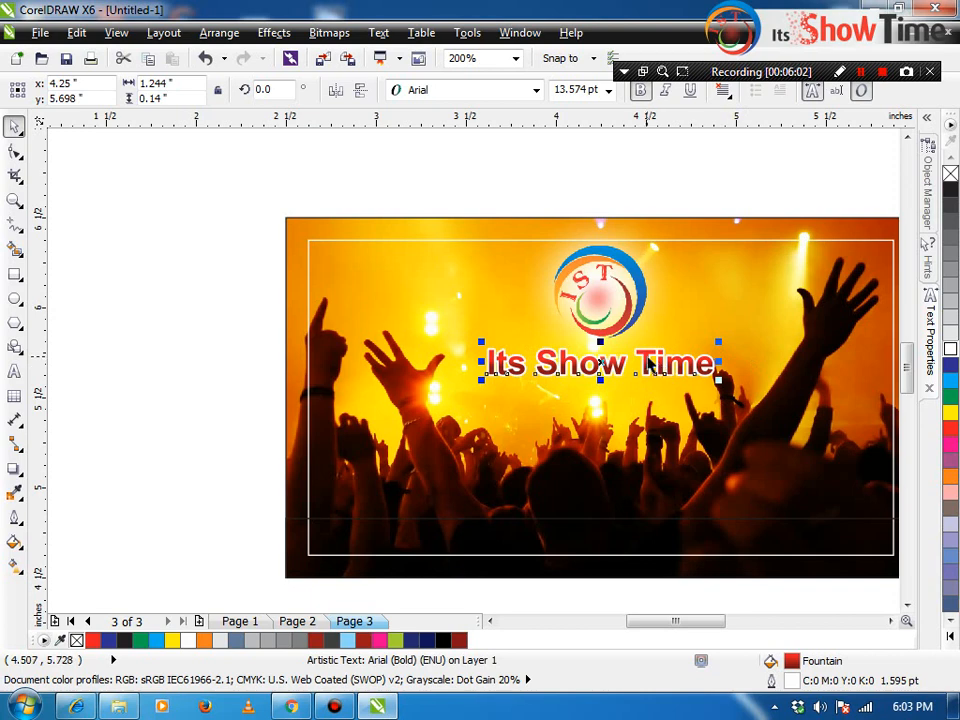
click(646, 356)
click(706, 367)
Step: Nudge the title up, then try shrinking the white inner frame and undo it
drag(710, 367, 711, 363)
shift+click(719, 323)
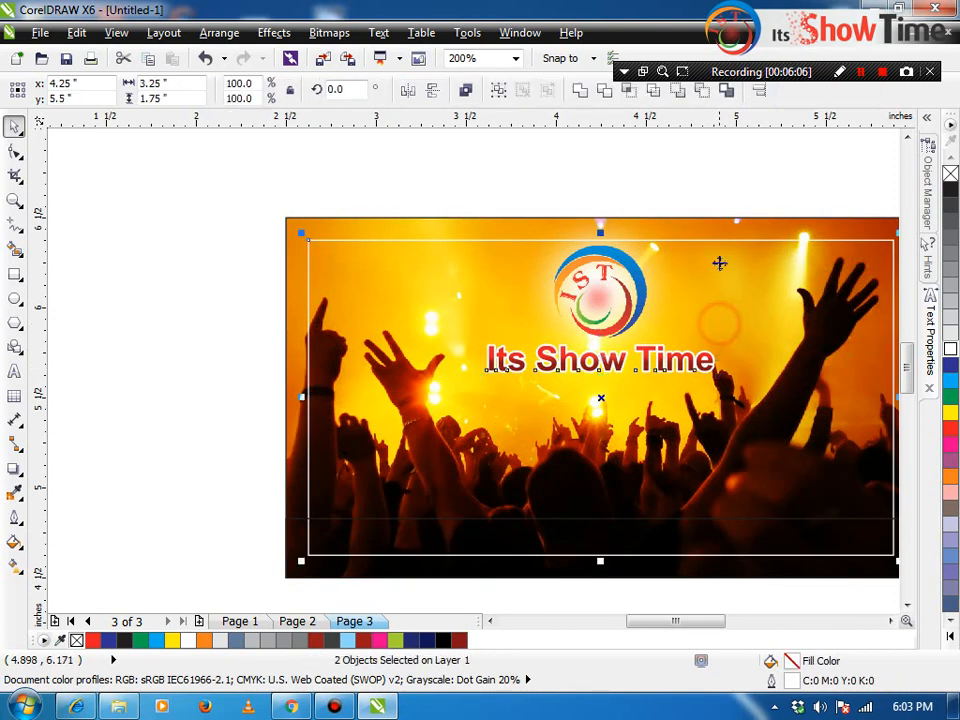
click(724, 221)
click(583, 250)
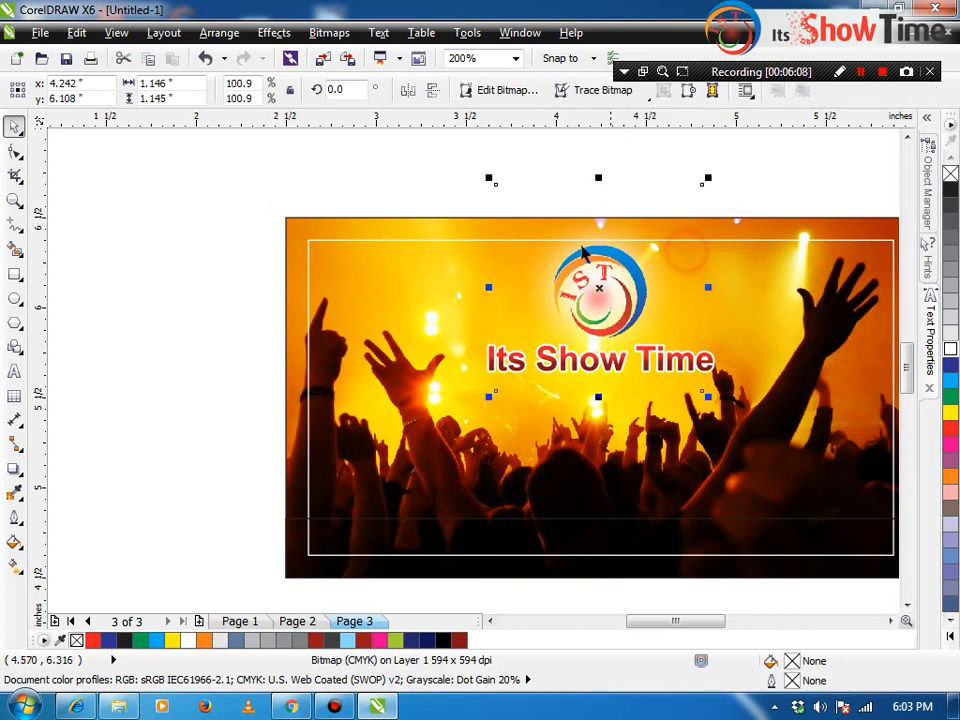
click(312, 267)
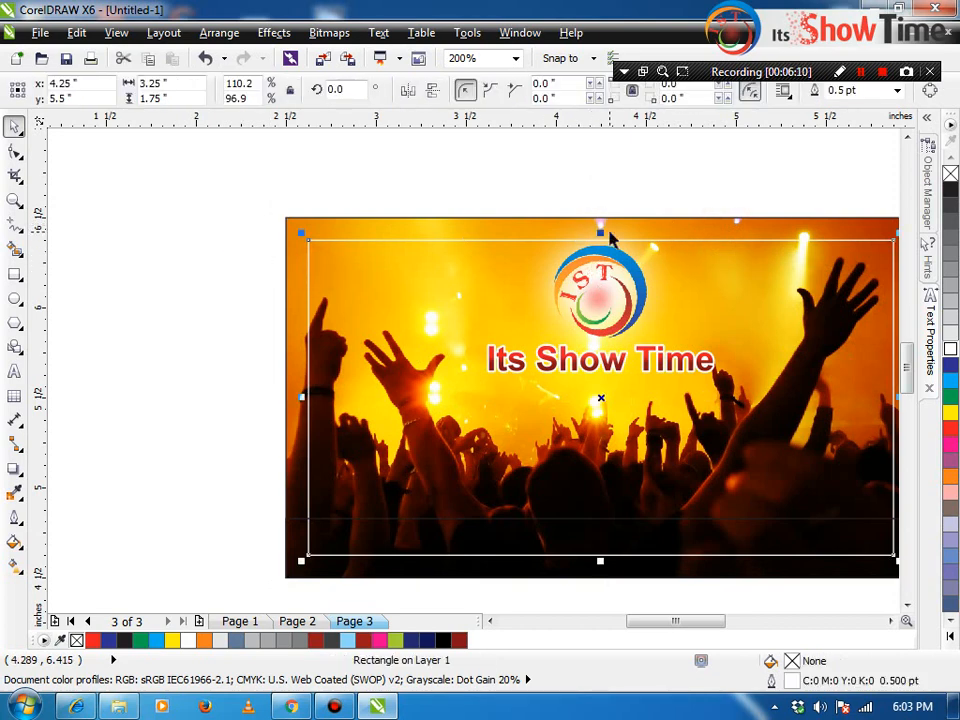
drag(601, 232, 600, 492)
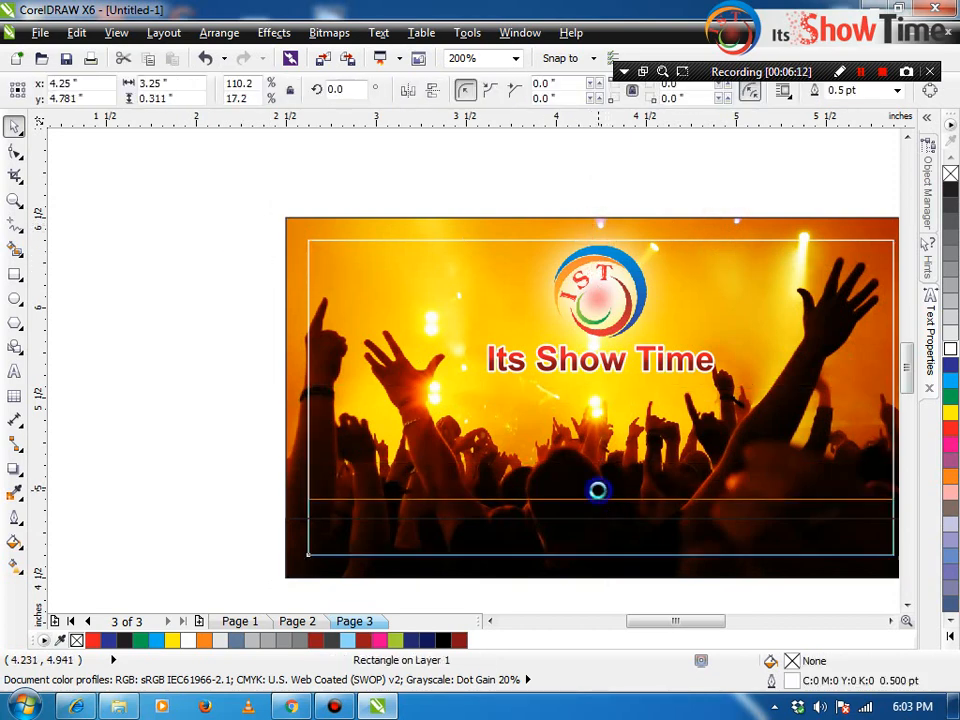
key(ctrl+z)
Step: Fill the black bottom band with yellow
click(298, 528)
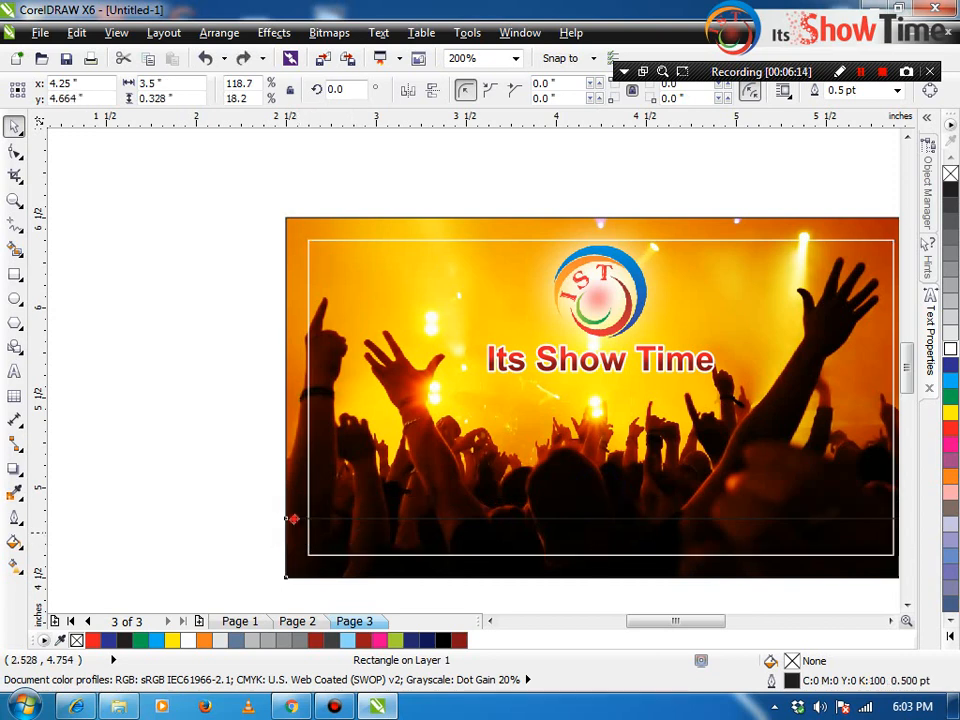
click(950, 412)
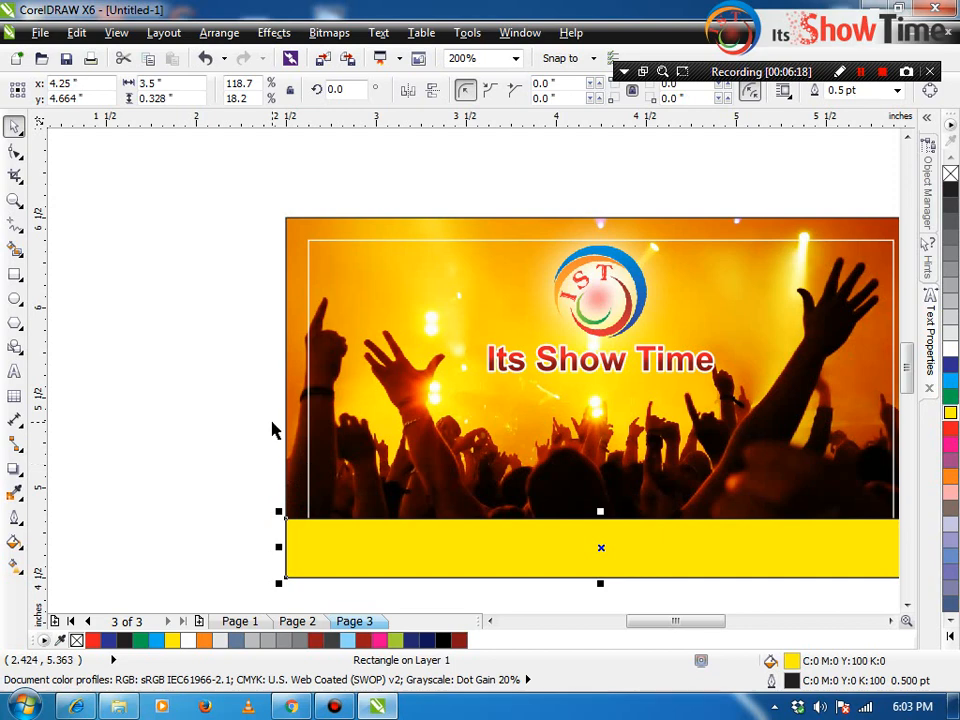
key(F11)
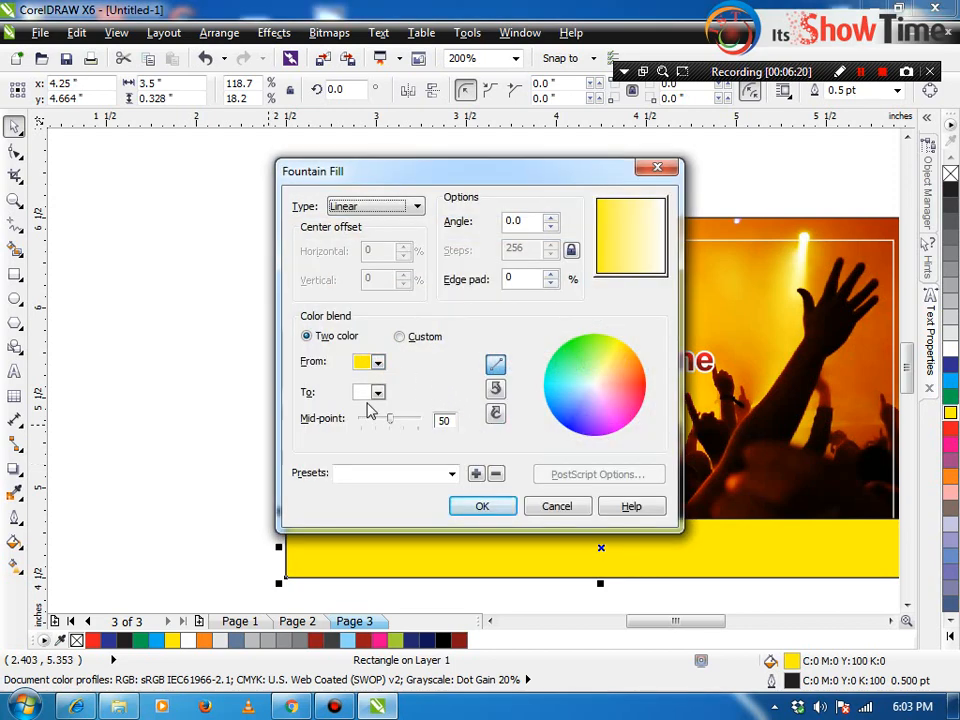
Step: Sample orange (C9 M55 Y100 K0) from the concert photo and fill the bottom band with it
key(Escape)
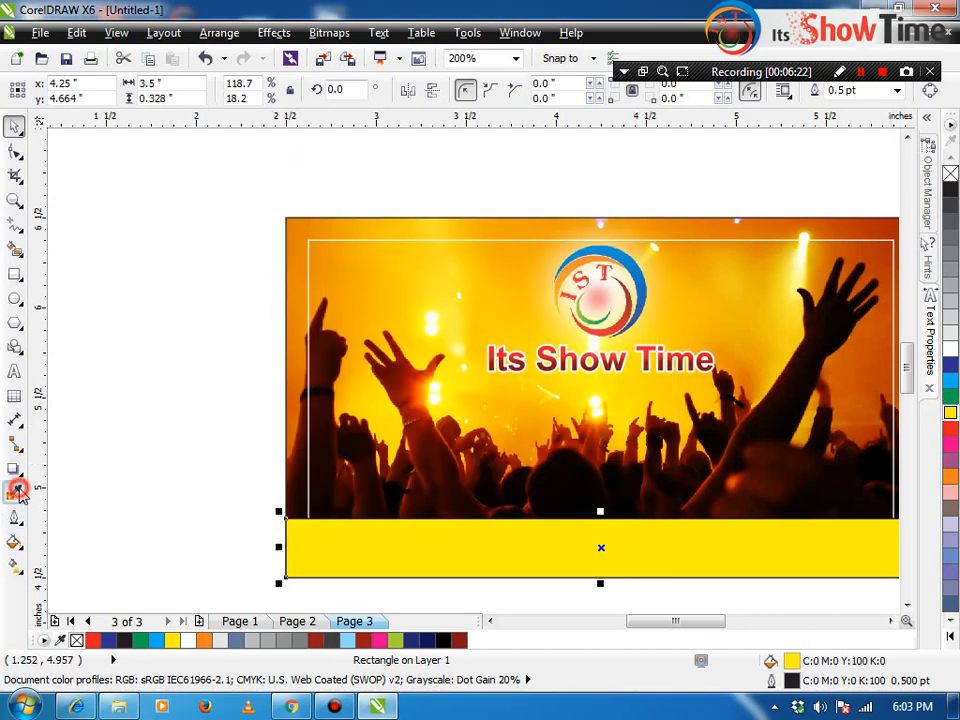
click(18, 490)
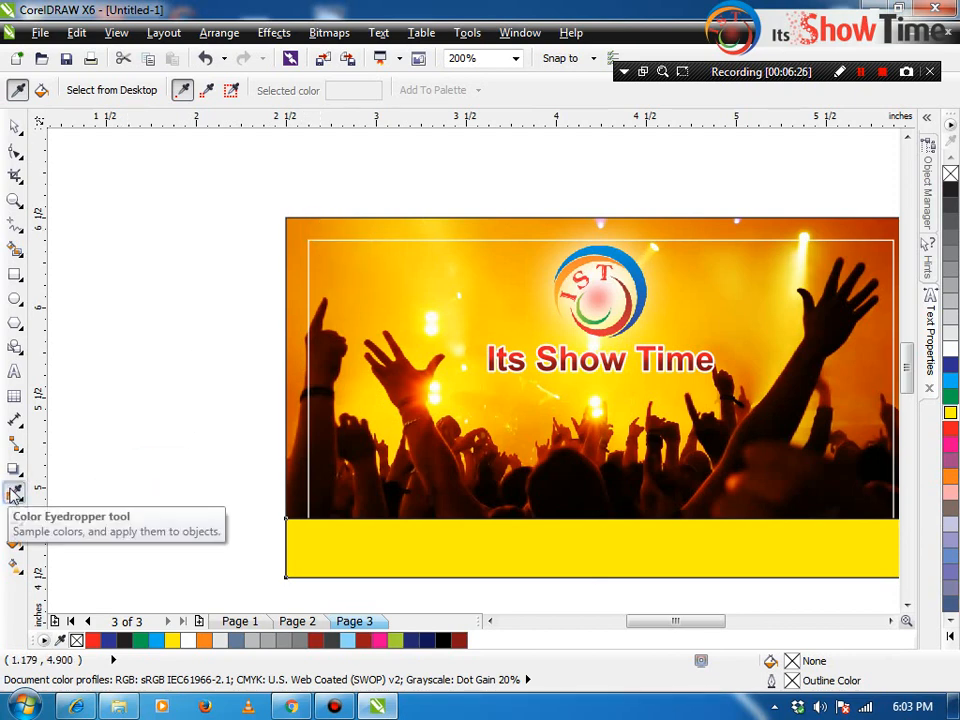
click(312, 222)
click(307, 551)
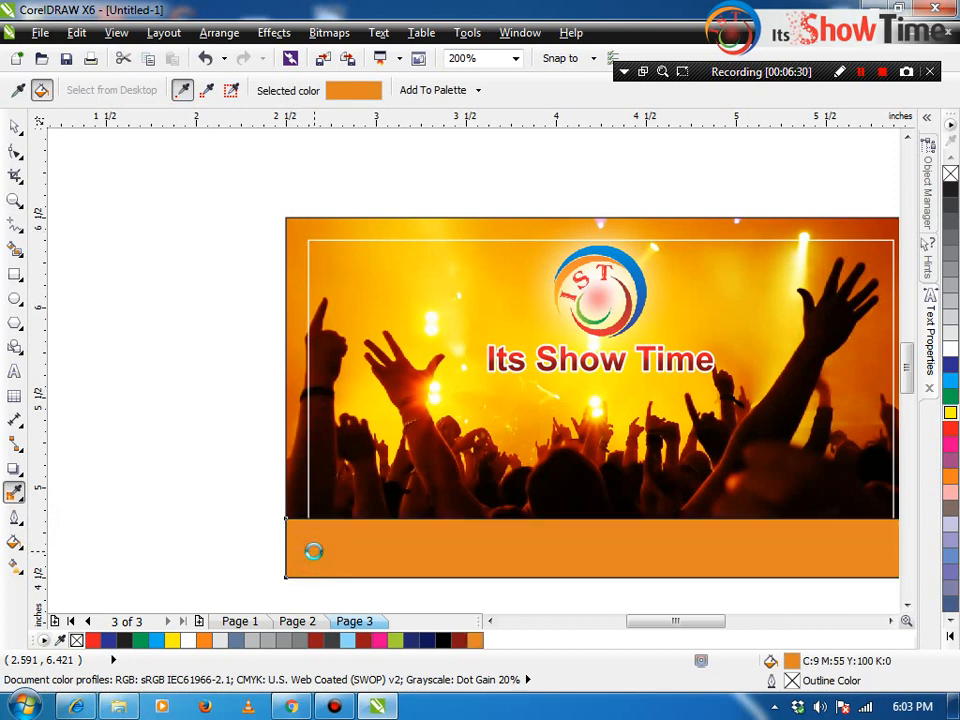
Step: Fill the bottom band with a custom orange-and-yellow linear fountain fill angled at -68.5°
key(F11)
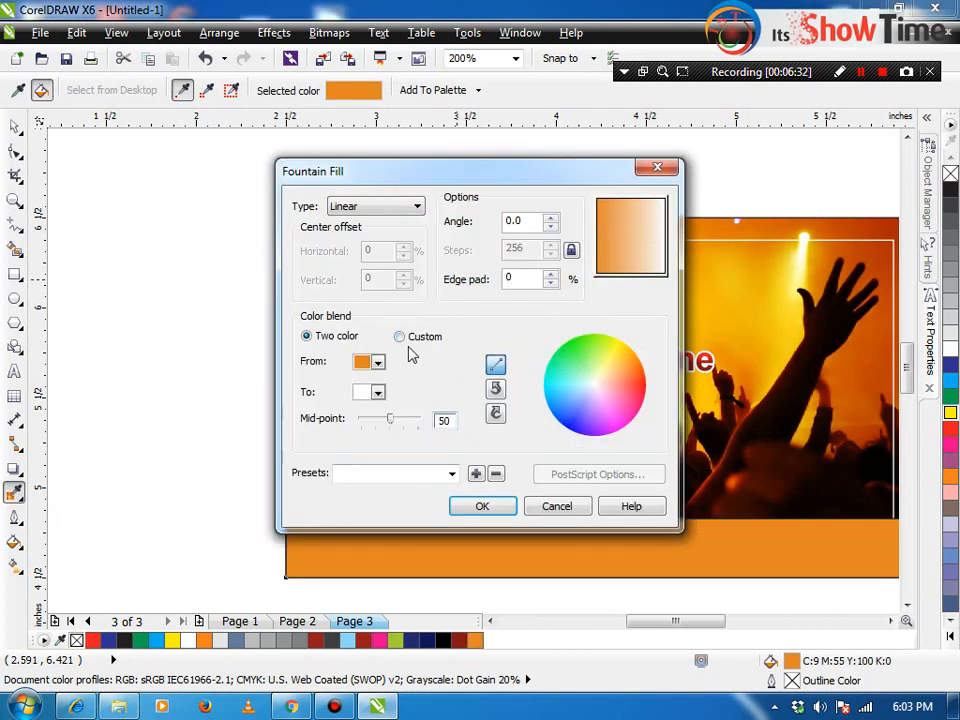
click(399, 336)
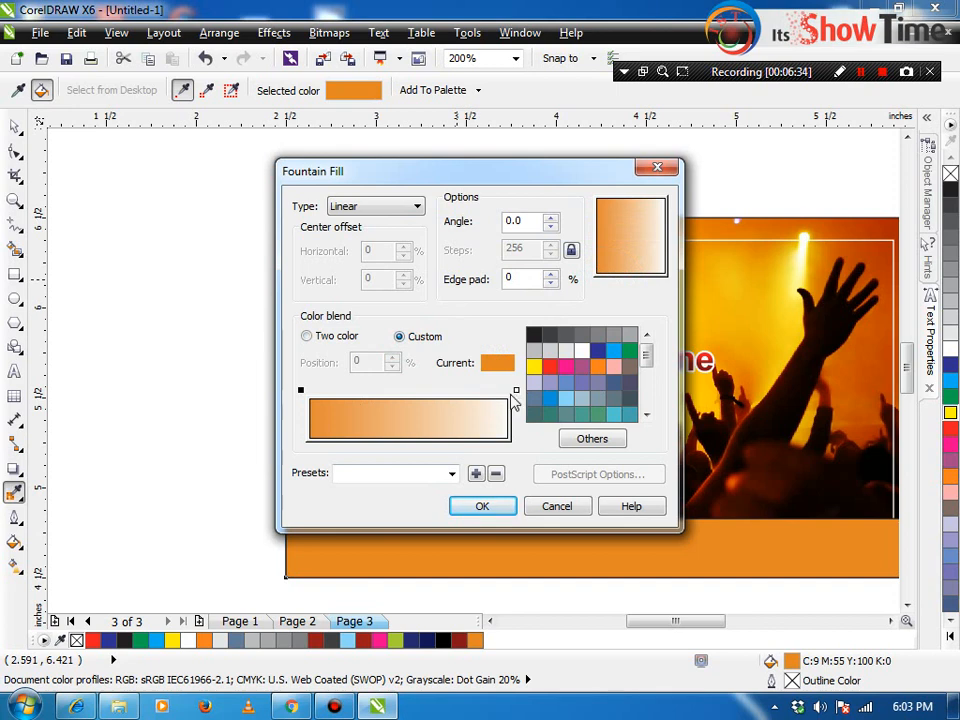
double_click(339, 390)
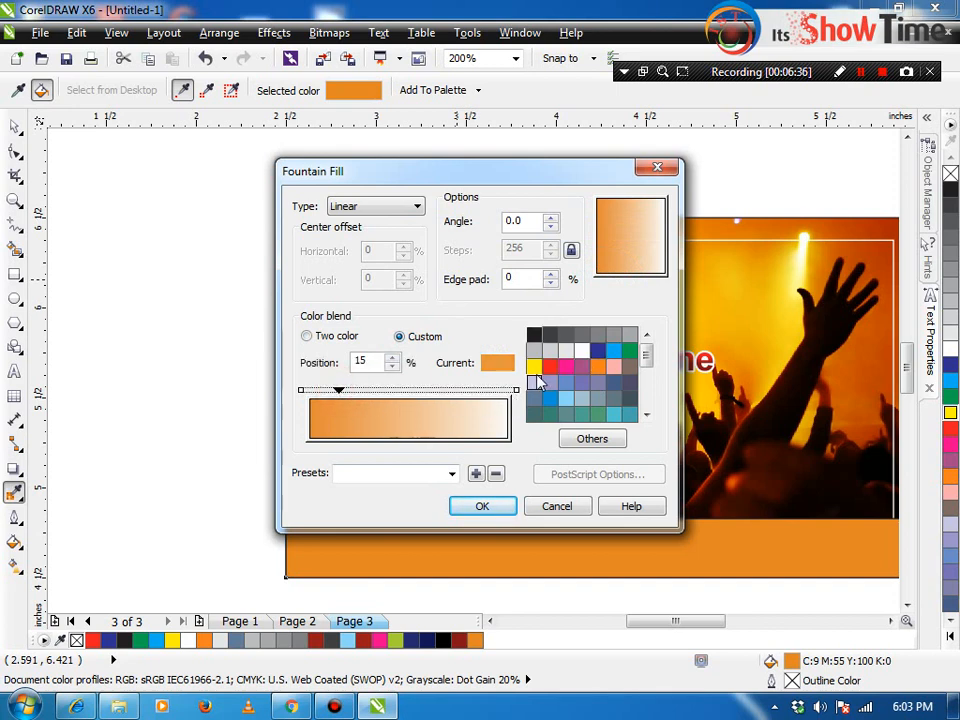
click(537, 383)
click(534, 366)
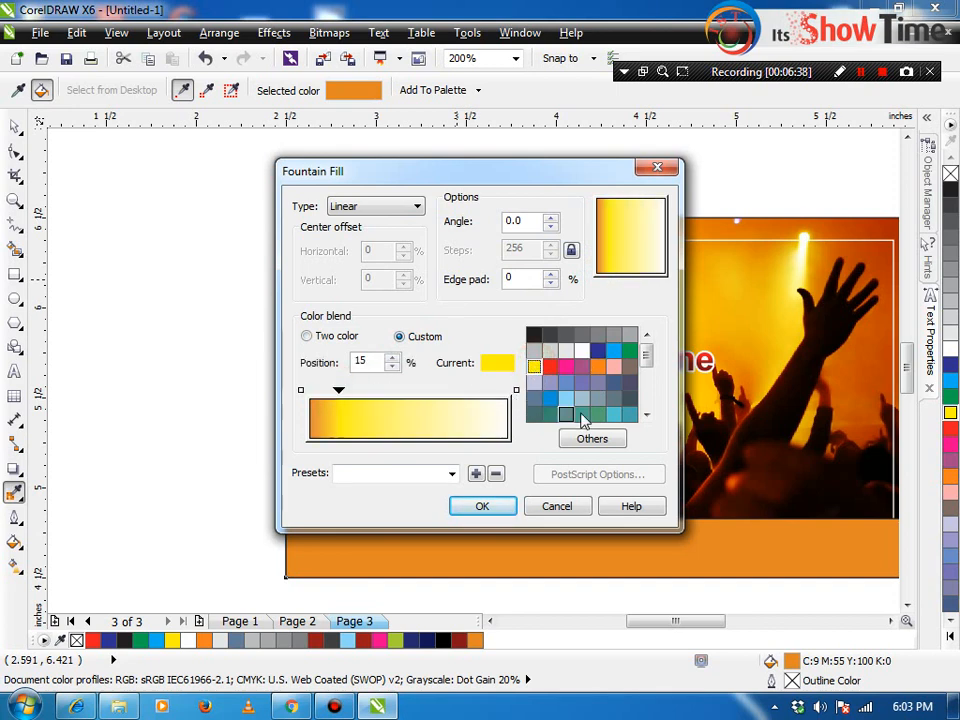
click(859, 73)
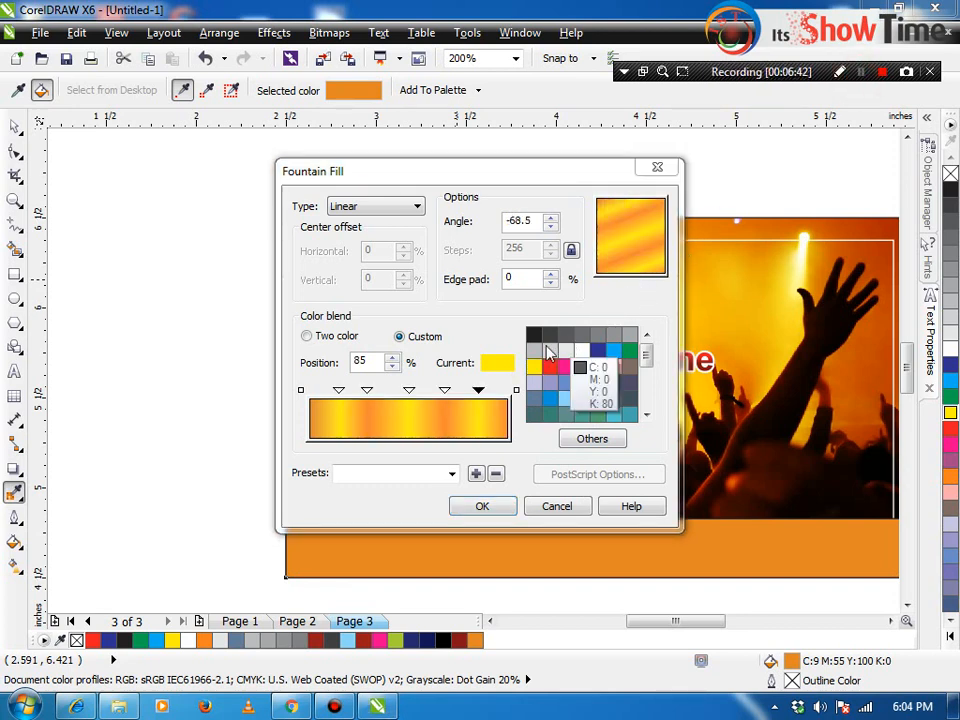
click(483, 506)
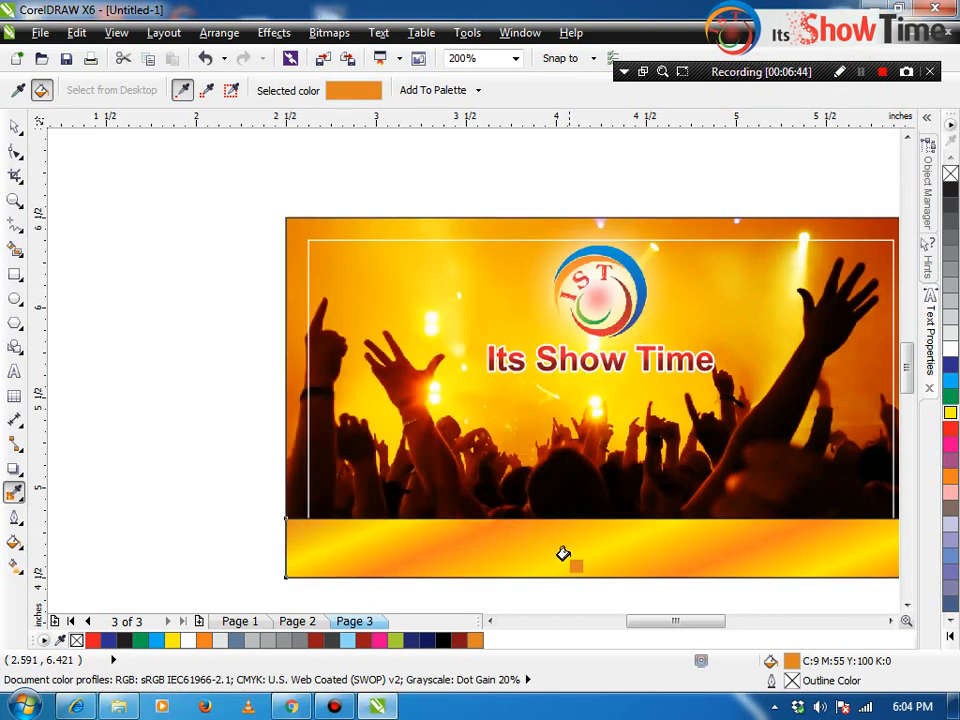
key(space)
Step: Stretch the bottom band slightly taller upward
click(579, 549)
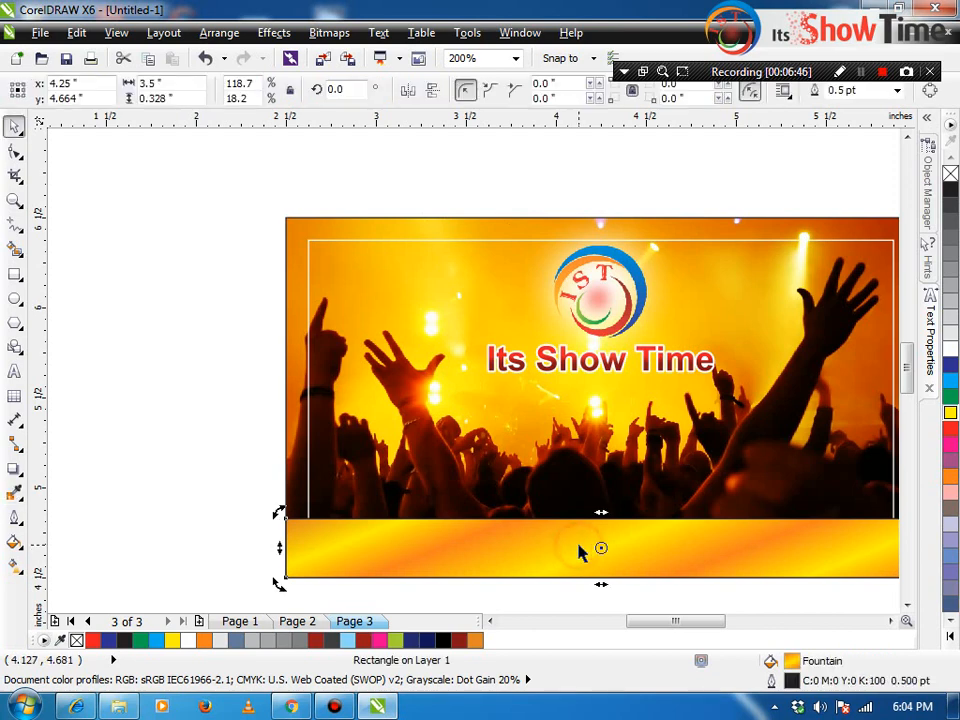
click(253, 495)
click(645, 546)
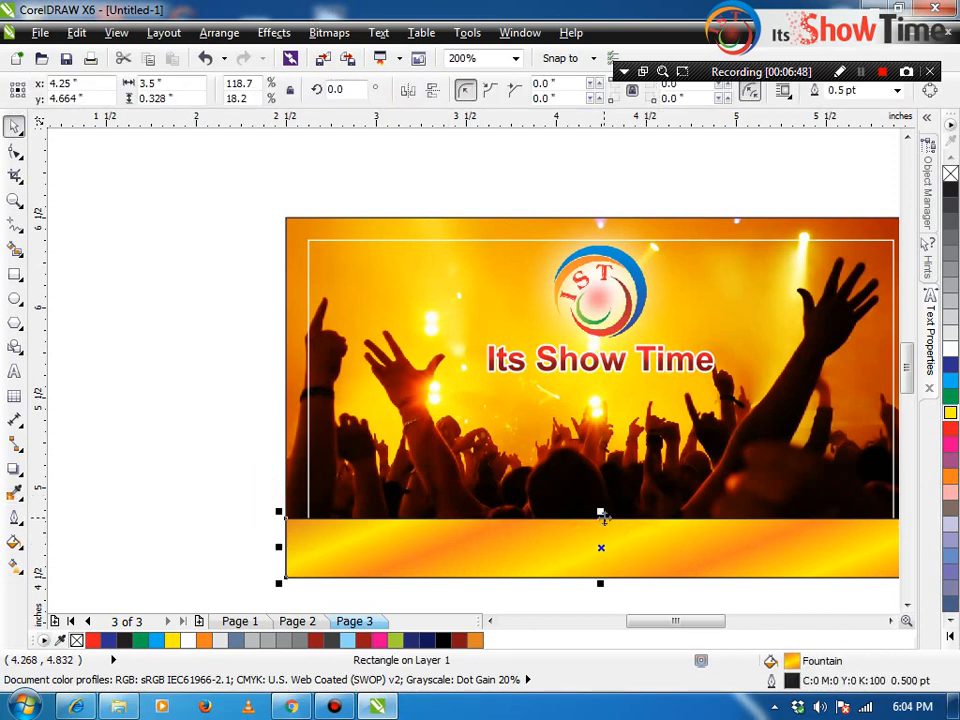
drag(600, 512, 602, 503)
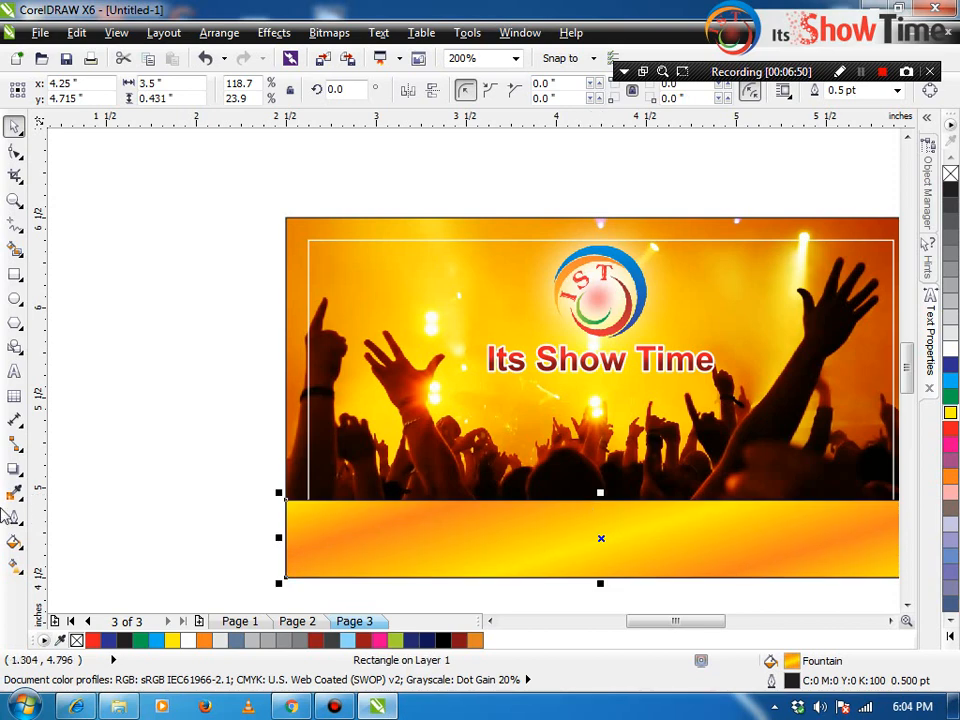
Step: Try a linear transparency fading the band upward, then undo back to solid orange at original height
click(14, 470)
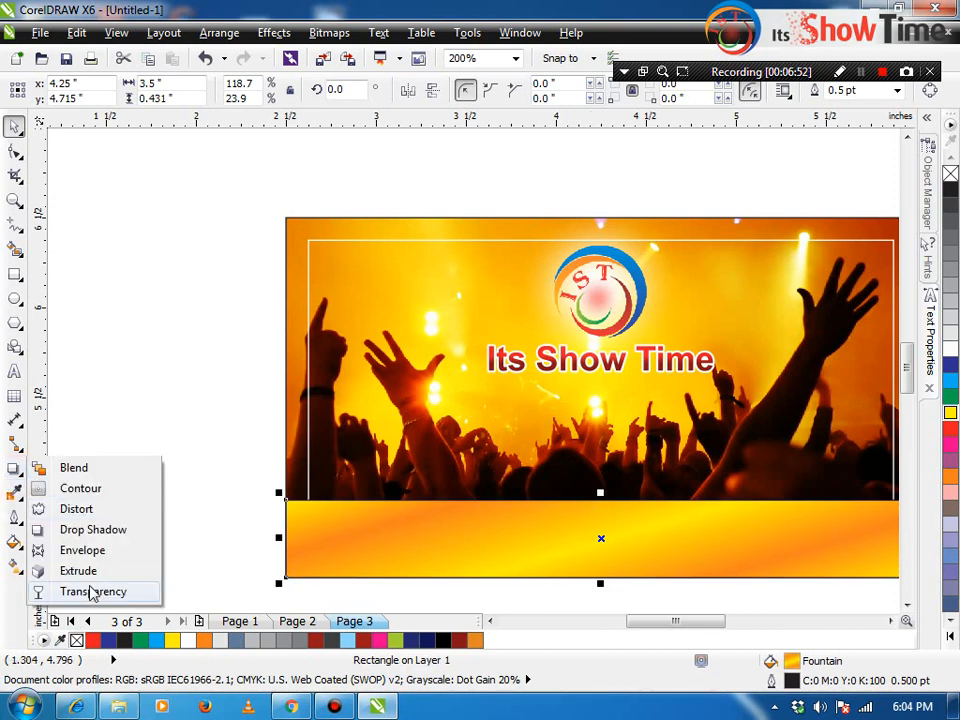
click(64, 590)
drag(615, 544, 615, 504)
key(space)
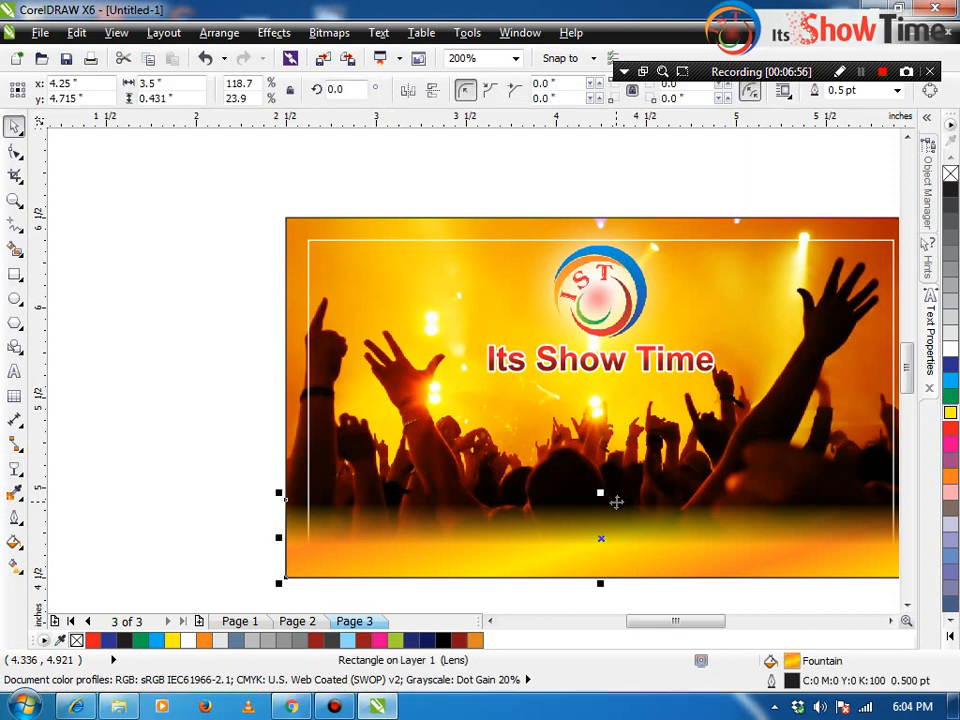
key(ctrl+z)
key(ctrl+z)
key(ctrl+z)
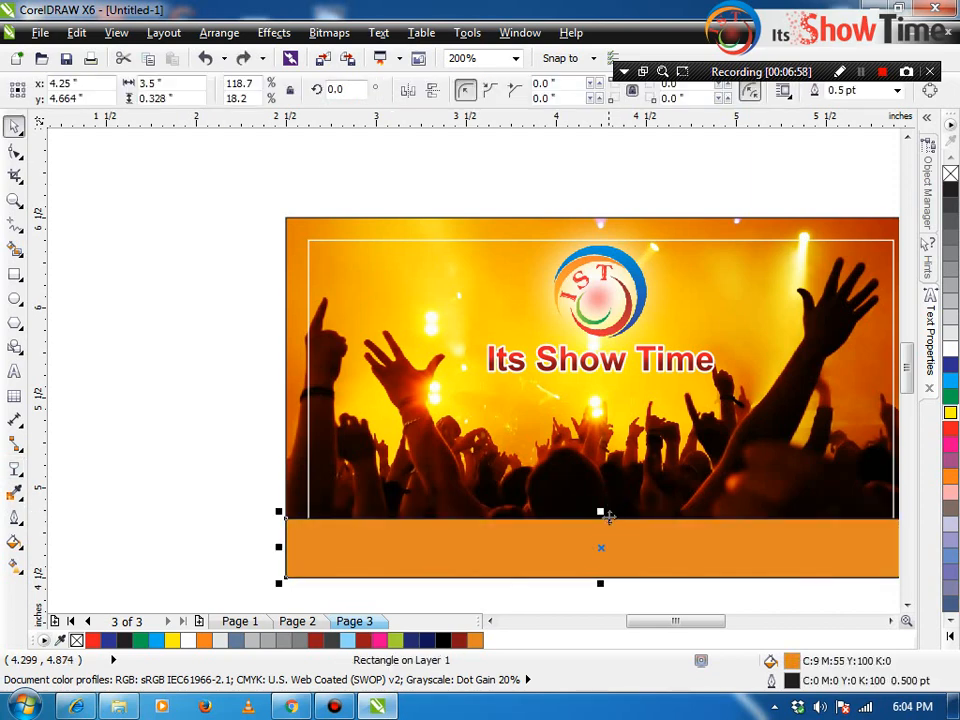
Step: Draw a tall yellow ellipse with no outline left of the card and enlarge it
click(14, 298)
drag(140, 302, 192, 399)
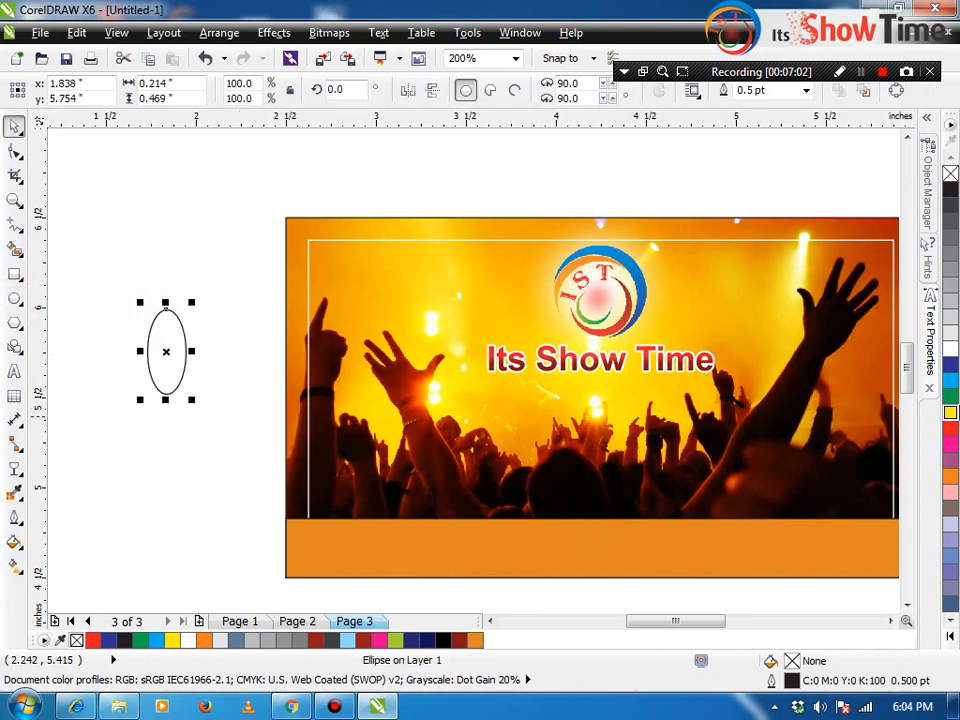
click(949, 413)
right_click(950, 173)
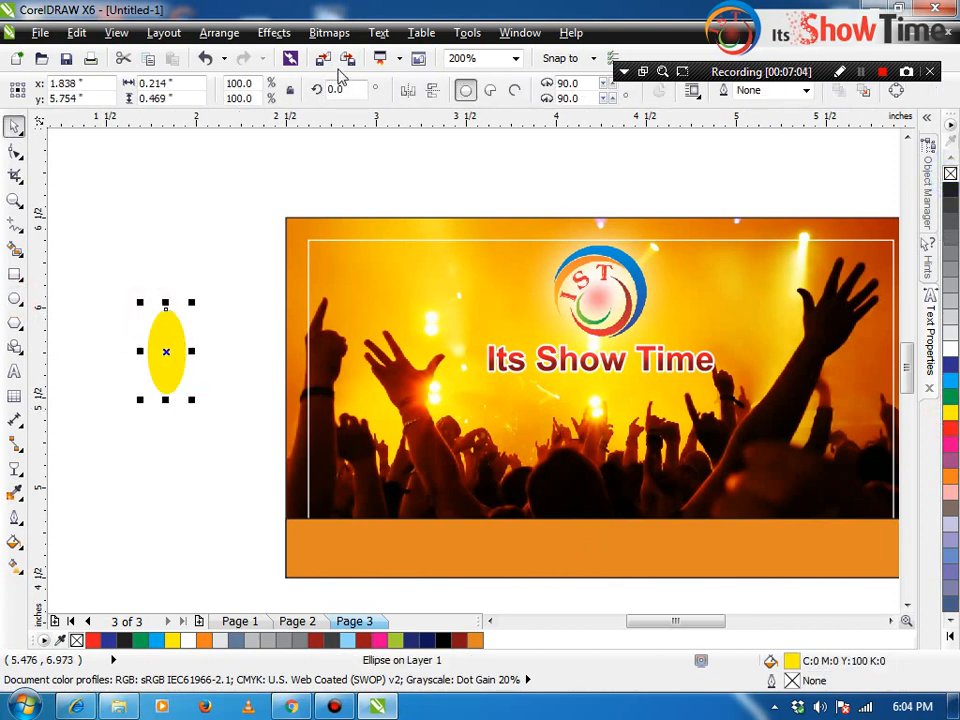
click(329, 32)
click(193, 402)
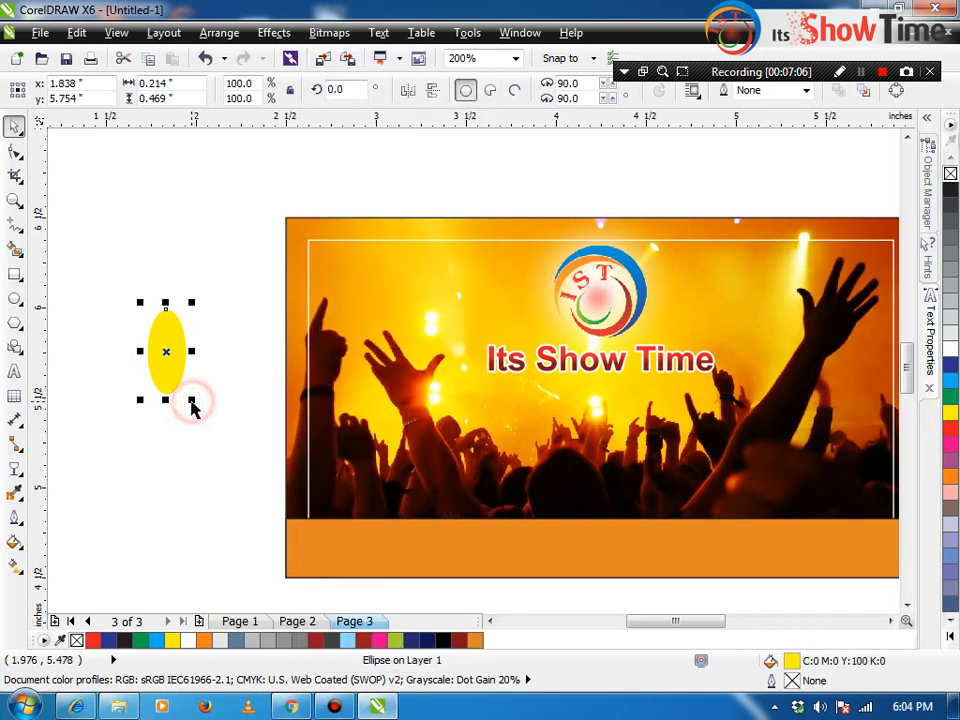
click(196, 402)
click(171, 352)
drag(194, 398, 226, 475)
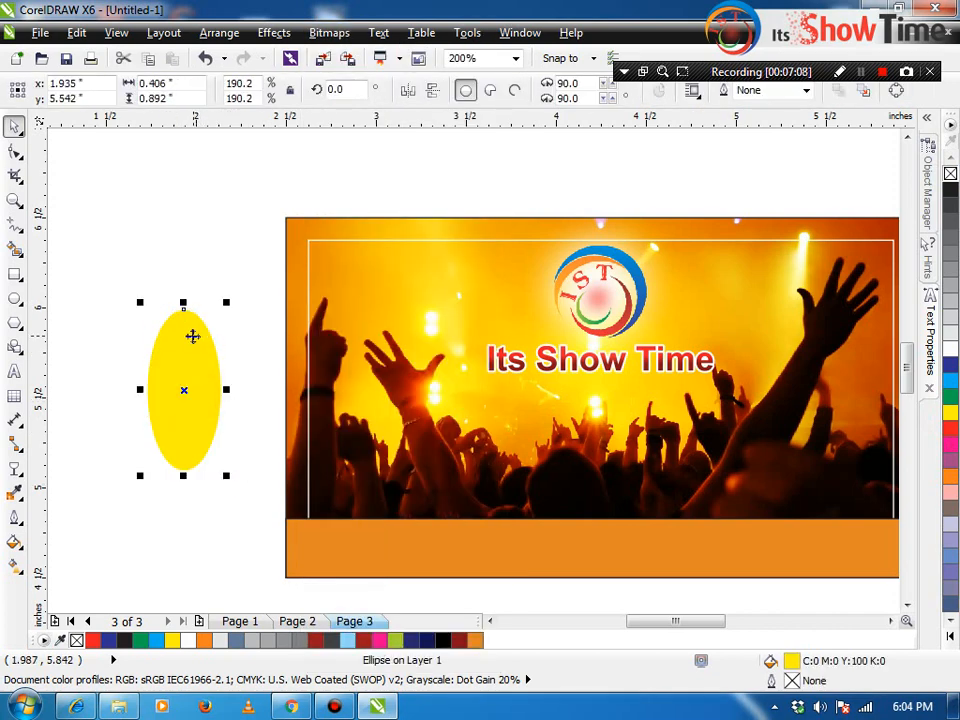
Step: Convert the ellipse to a bitmap and preview a Gaussian Blur at radius 21
click(329, 32)
click(347, 55)
key(Return)
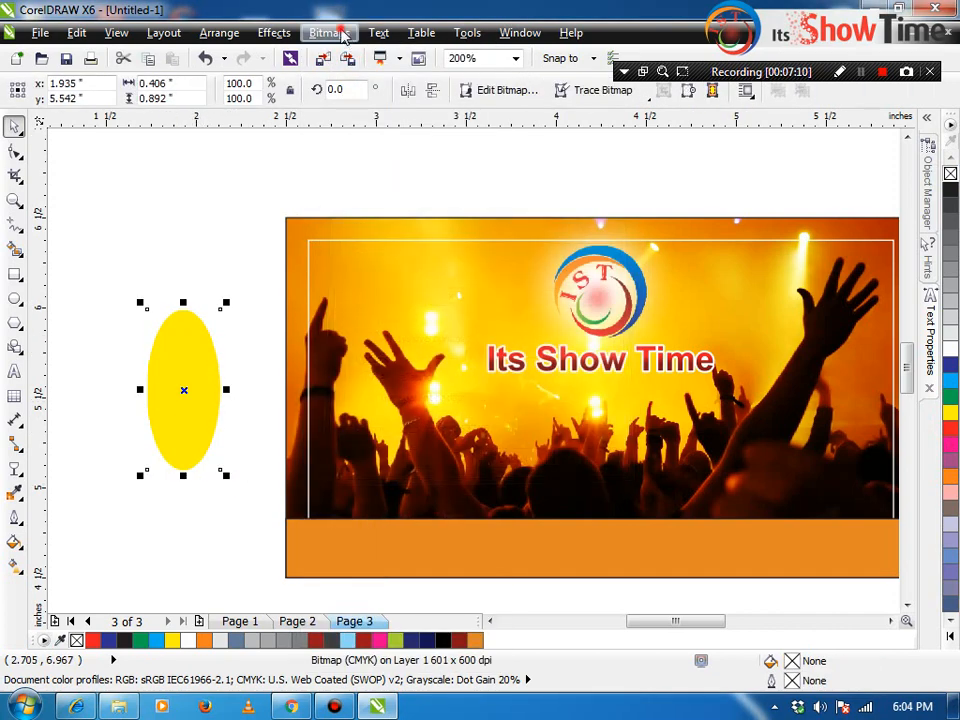
click(329, 32)
click(358, 486)
click(548, 506)
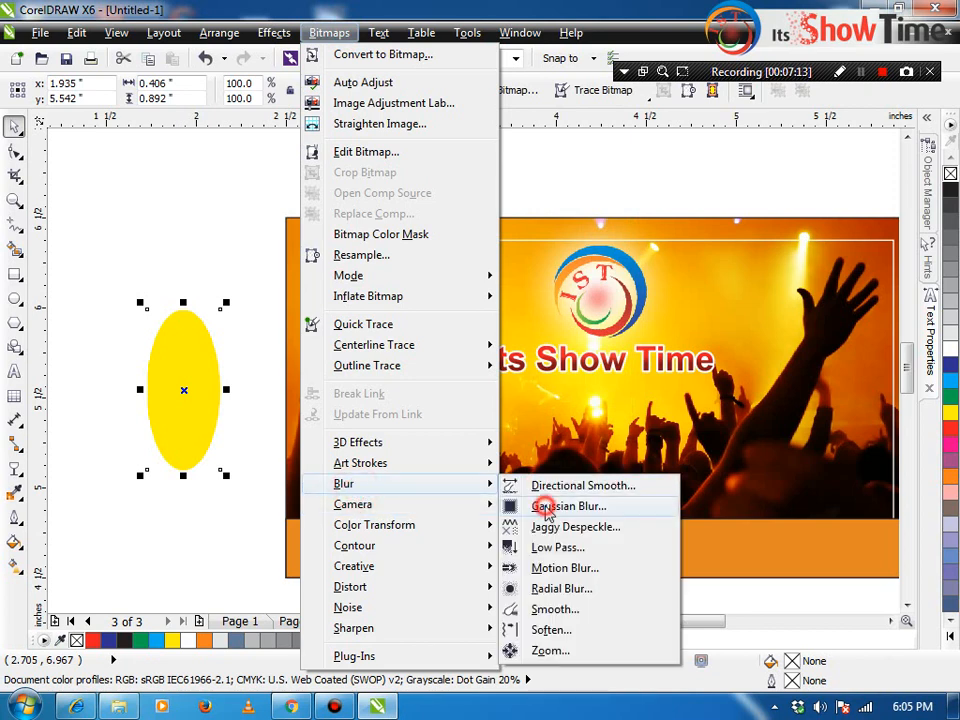
click(407, 337)
click(300, 396)
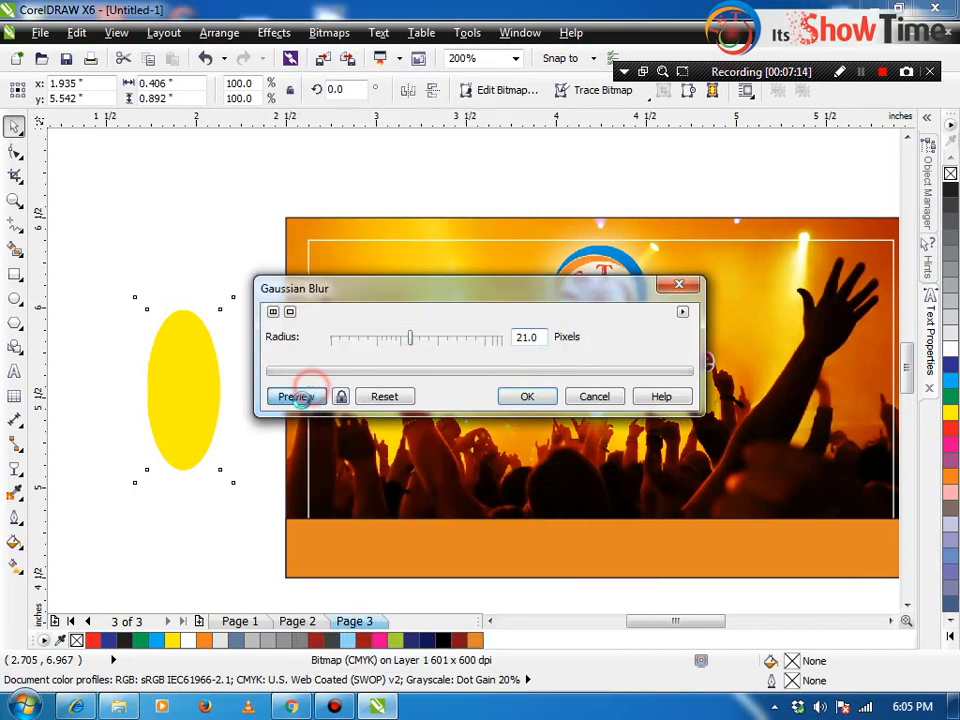
Step: Raise the blur radius through 46 and 64 to 93 pixels, apply it, and move the glow over the band
drag(407, 340, 450, 345)
click(296, 396)
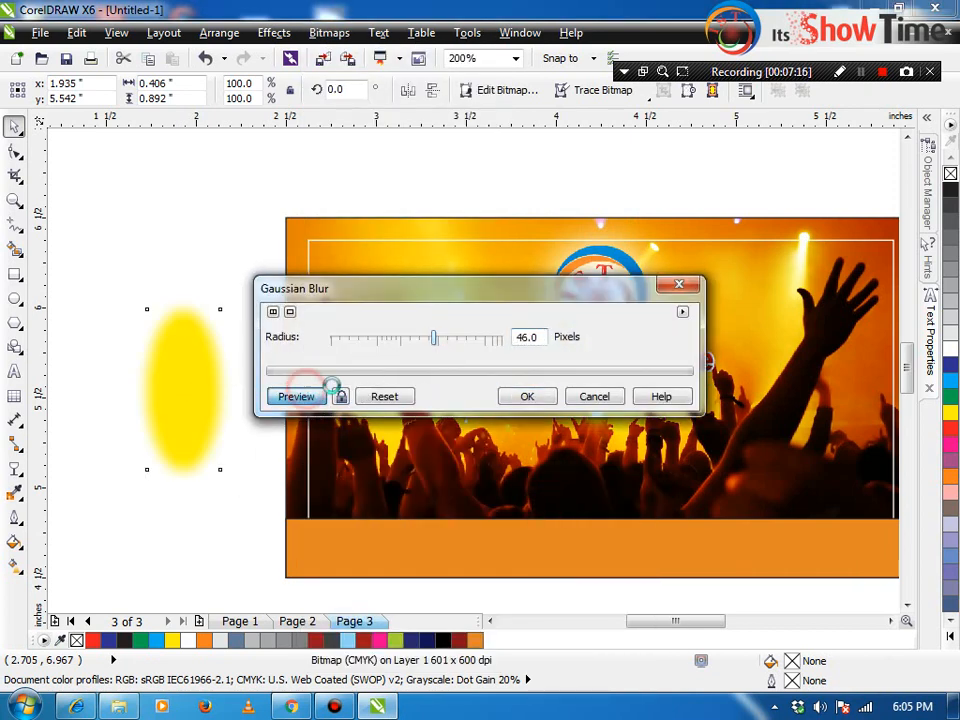
click(450, 337)
click(290, 396)
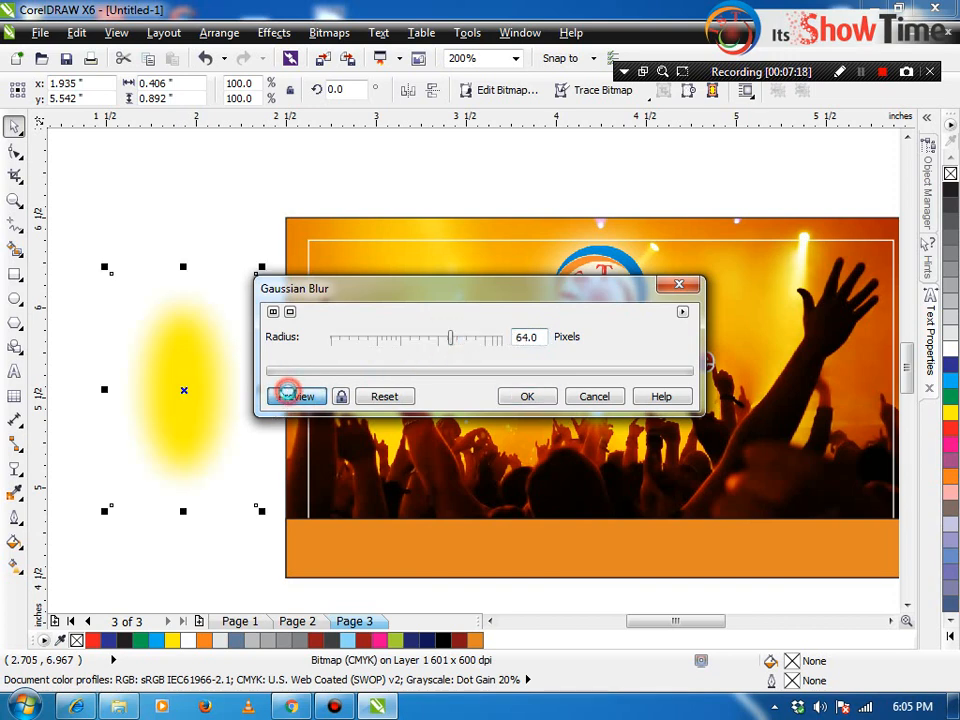
click(476, 338)
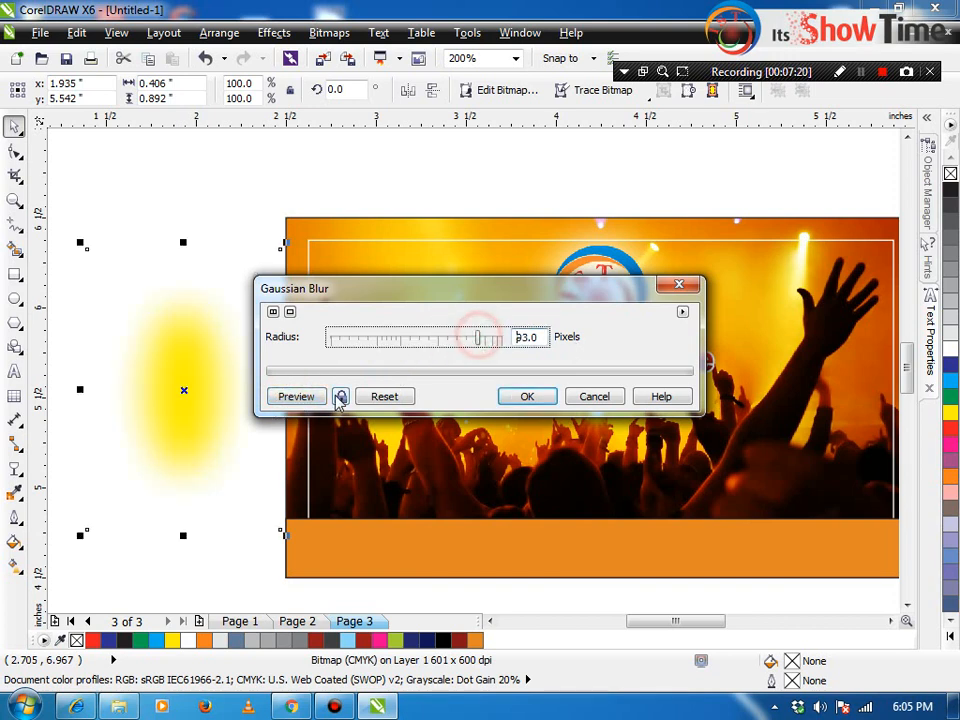
click(305, 396)
click(527, 396)
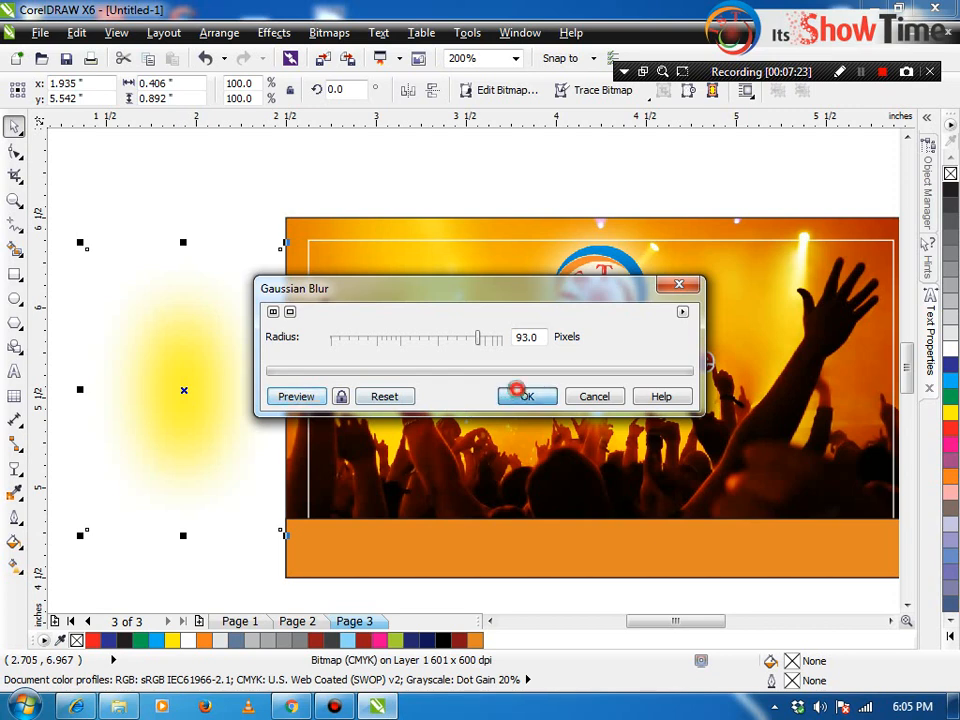
drag(184, 388, 394, 561)
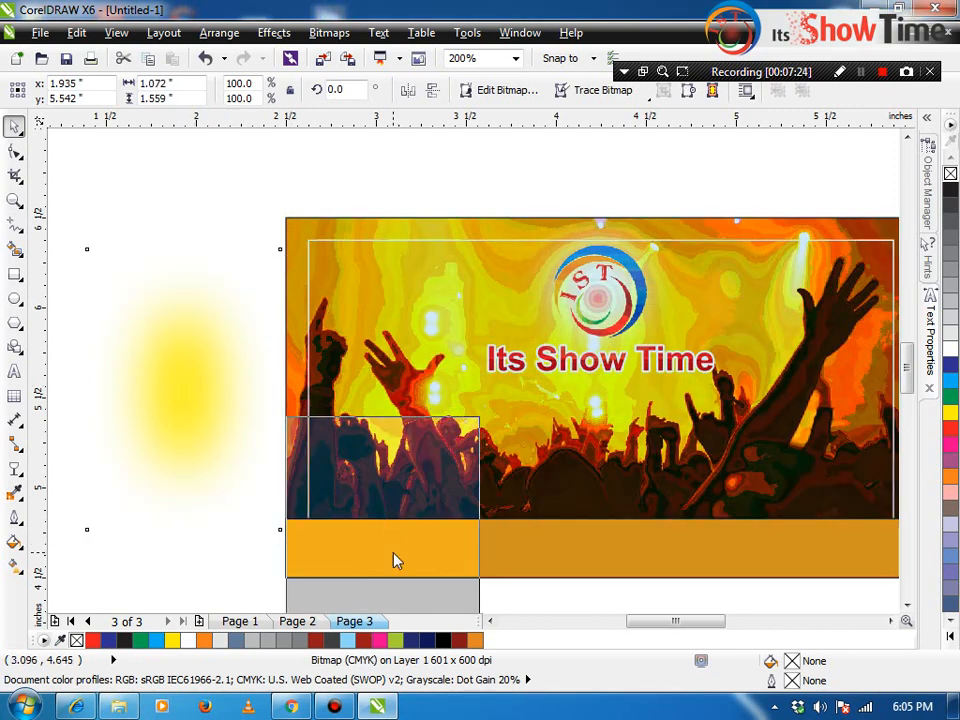
Step: PowerClip the glow inside the orange band, shifting it right and enlarging it
click(441, 613)
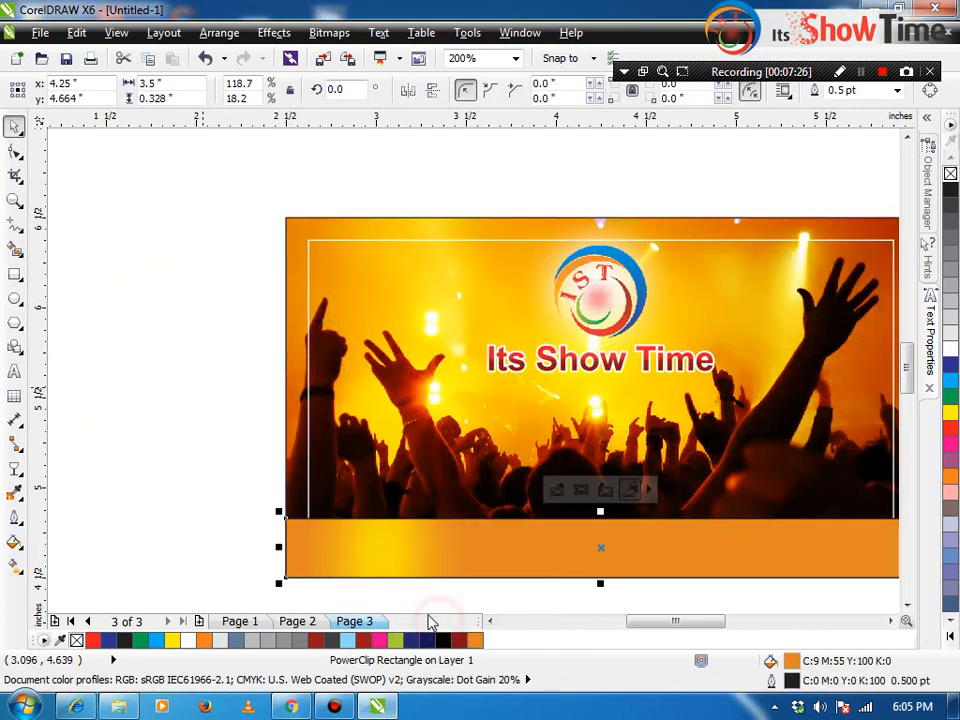
ctrl+click(387, 544)
drag(387, 544, 410, 542)
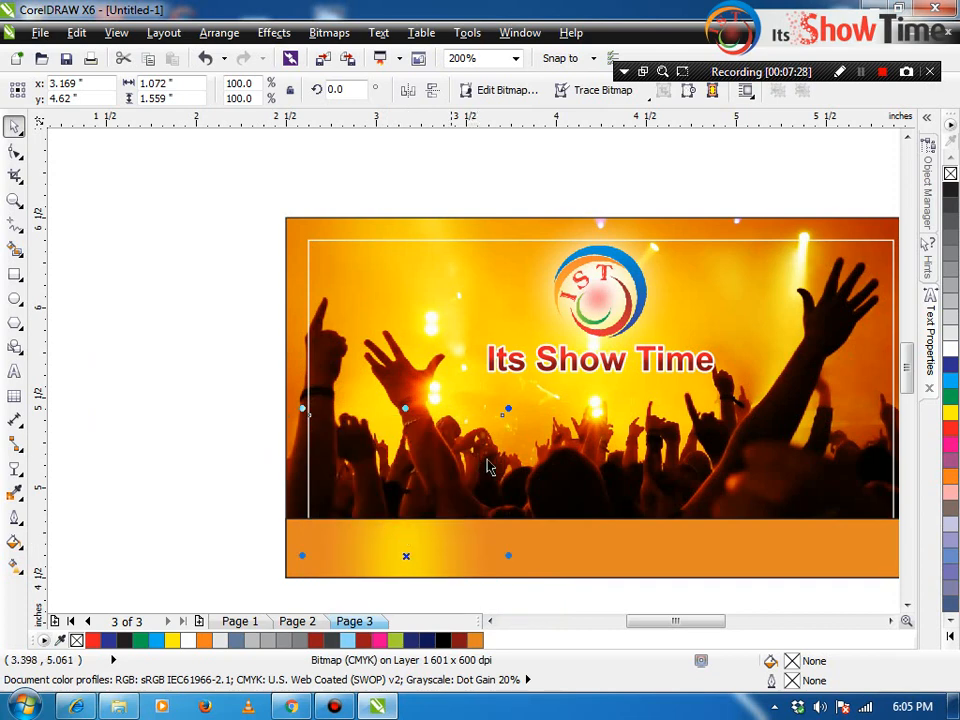
drag(509, 409, 519, 393)
Step: Inside the band's PowerClip, add two more glow copies at centre and lower right, enlarge them, and finish
click(528, 556)
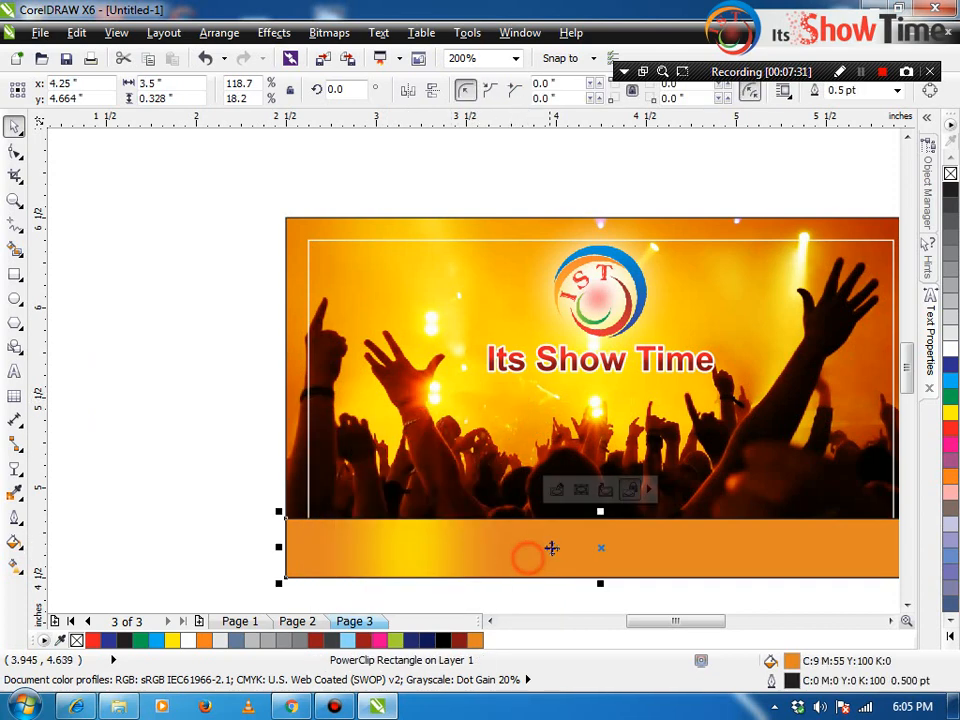
ctrl+click(586, 545)
drag(398, 540, 610, 481)
right_click(610, 481)
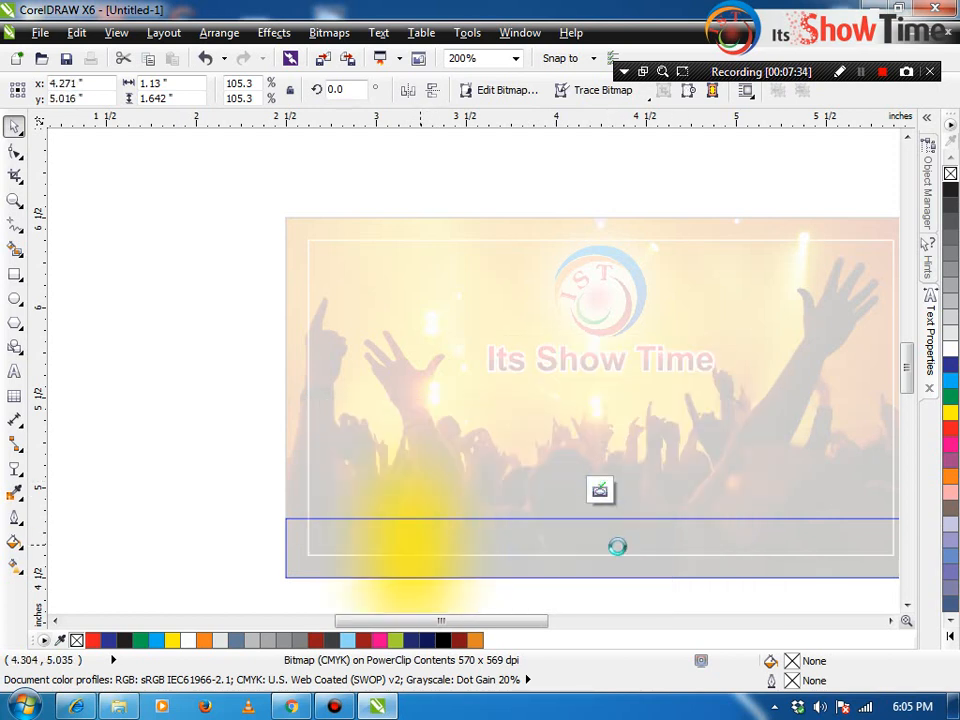
drag(613, 534, 769, 599)
right_click(769, 599)
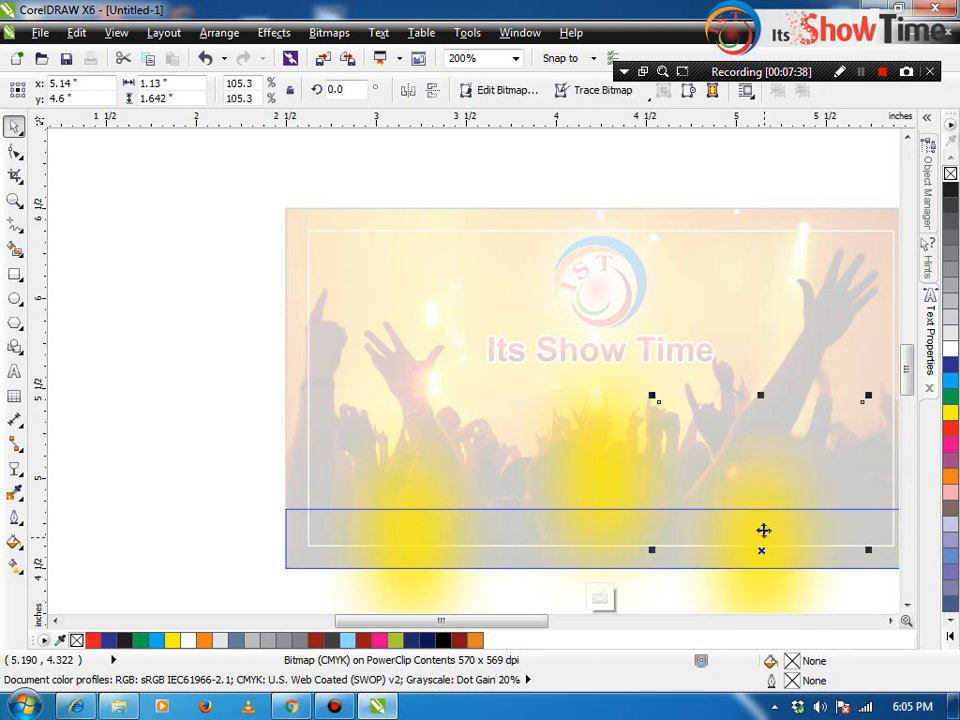
drag(763, 524, 767, 561)
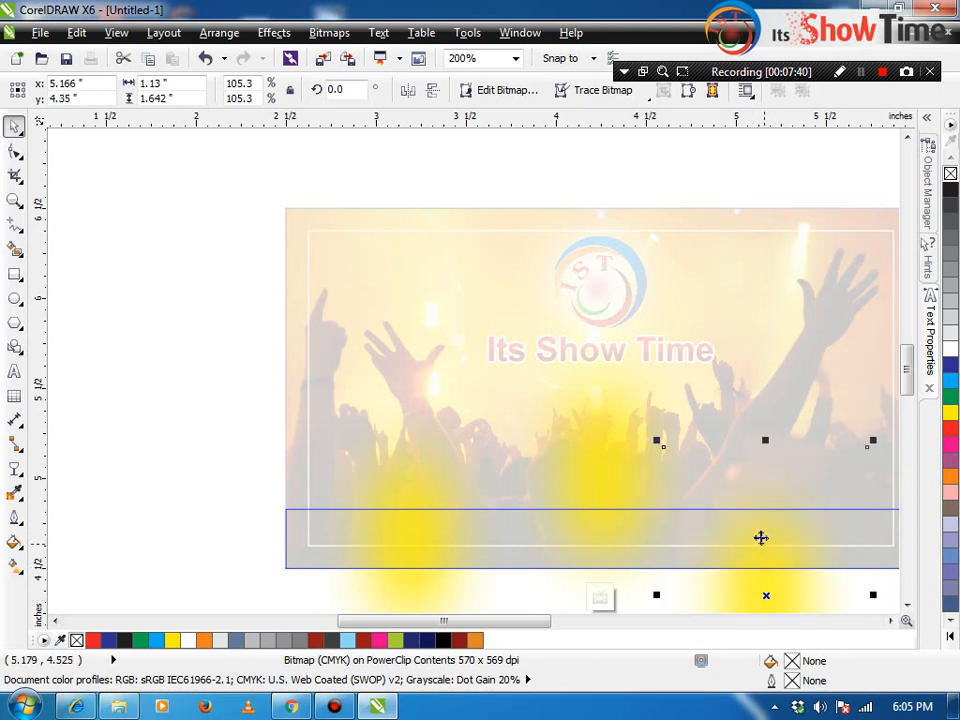
drag(656, 440, 640, 417)
click(600, 601)
click(161, 482)
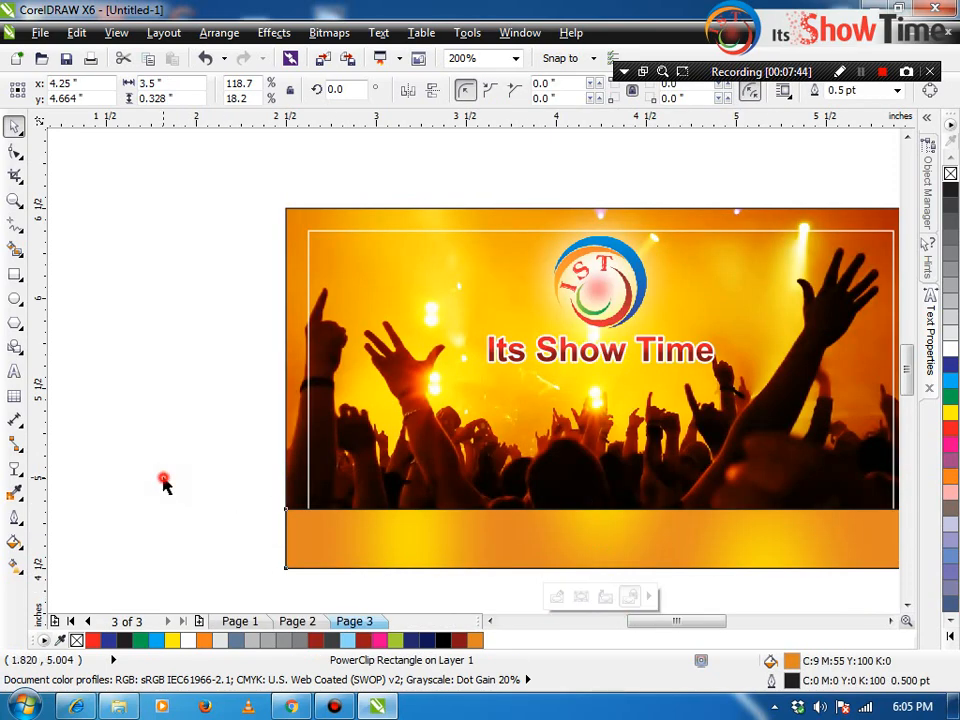
key(z)
drag(280, 468, 626, 550)
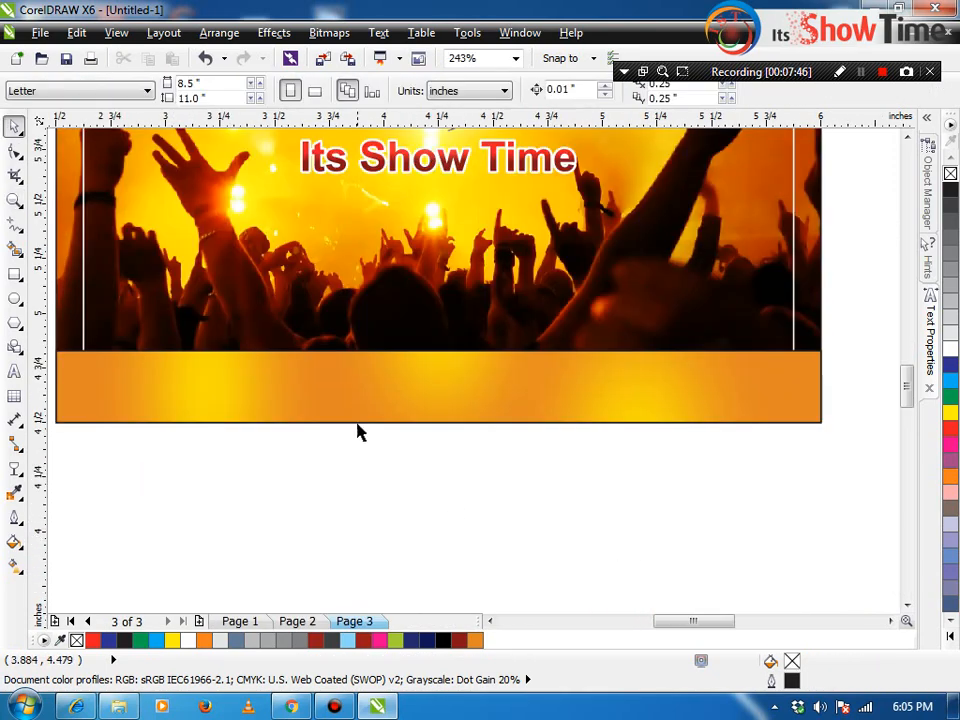
click(356, 399)
click(14, 466)
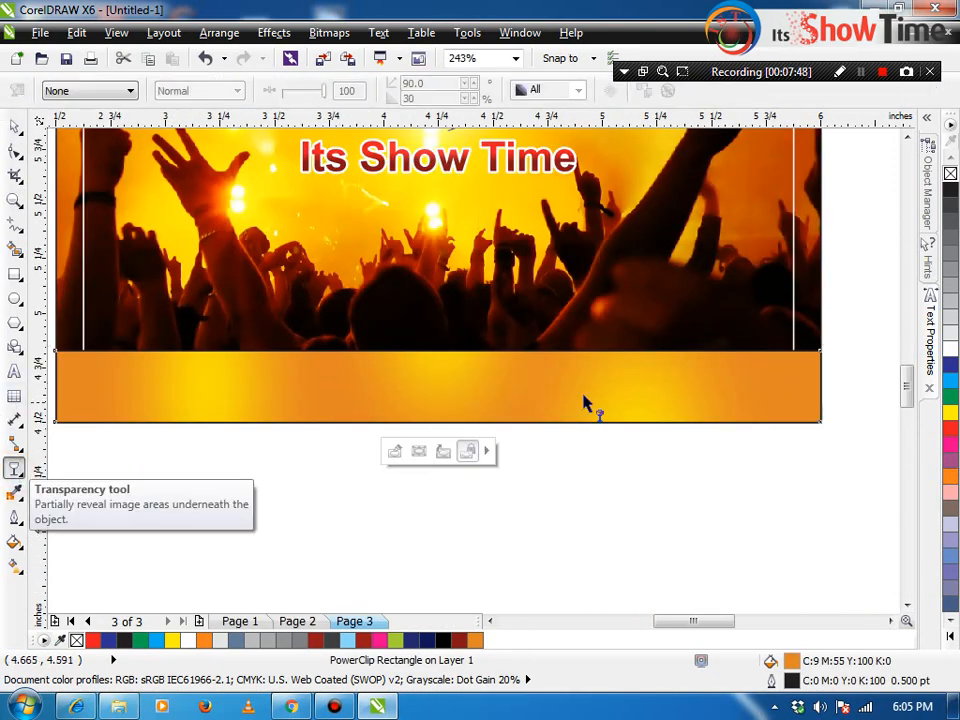
drag(421, 396, 421, 352)
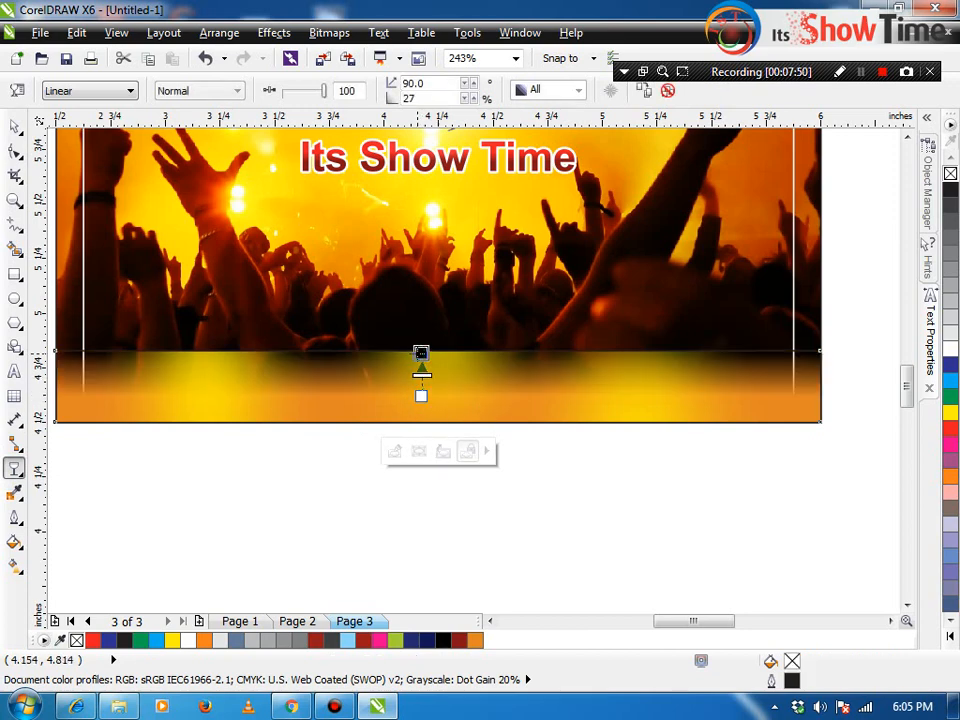
key(ctrl+z)
key(space)
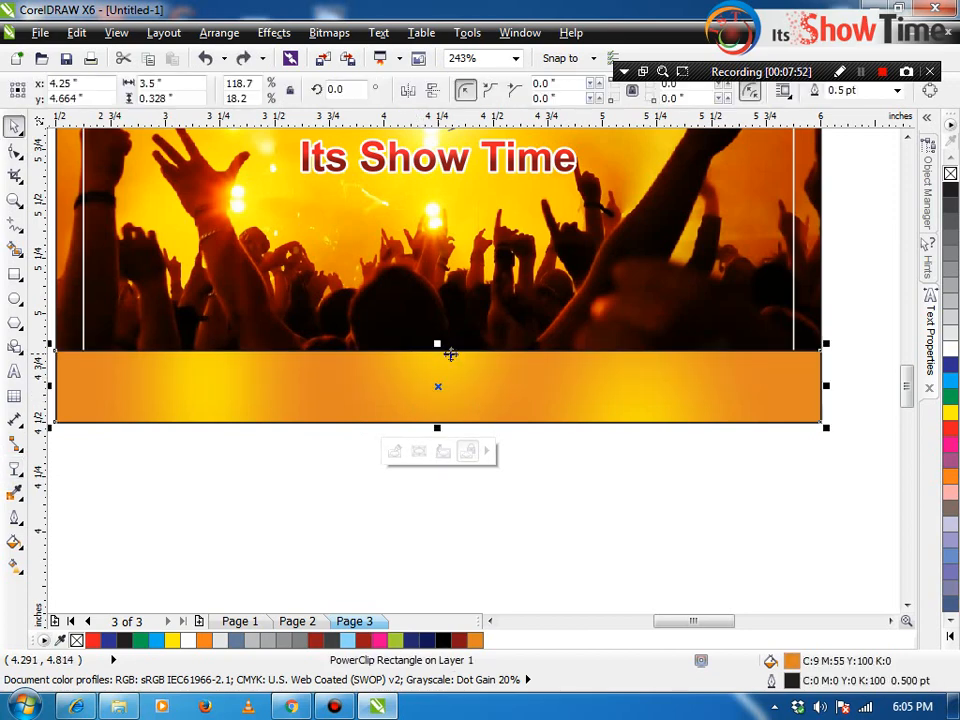
drag(438, 343, 437, 312)
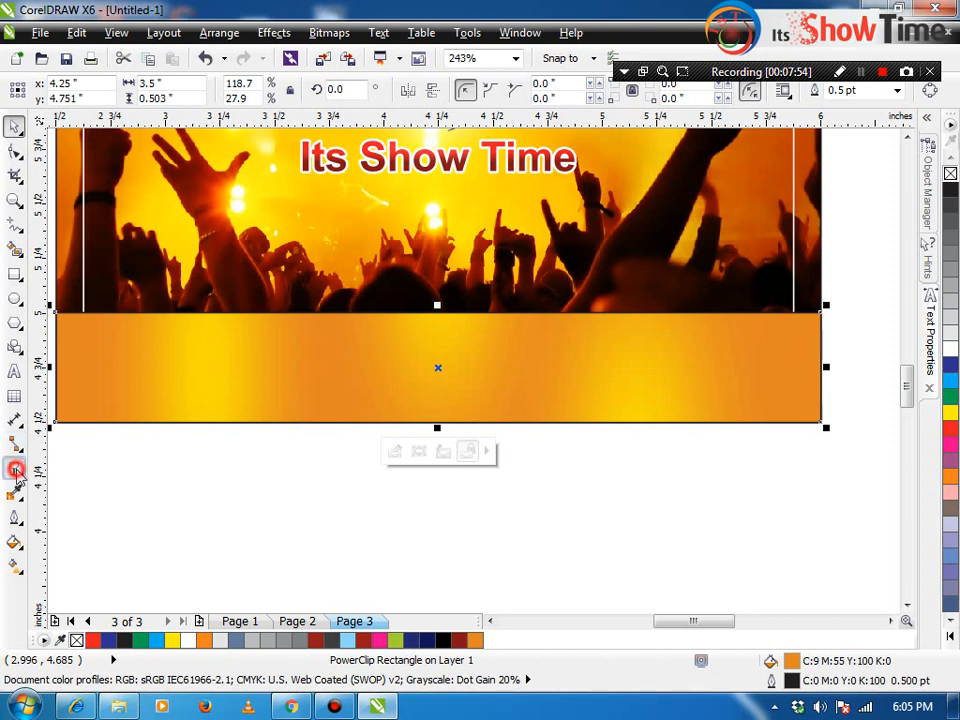
click(14, 466)
drag(403, 374, 401, 326)
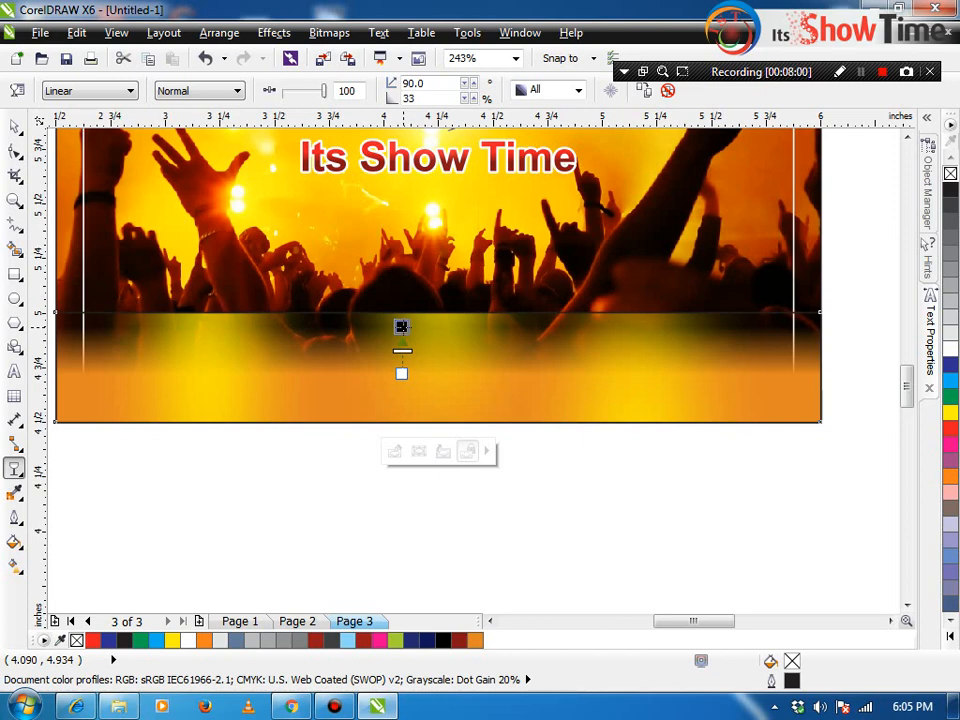
key(ctrl+z)
key(ctrl+z)
key(space)
key(ctrl+z)
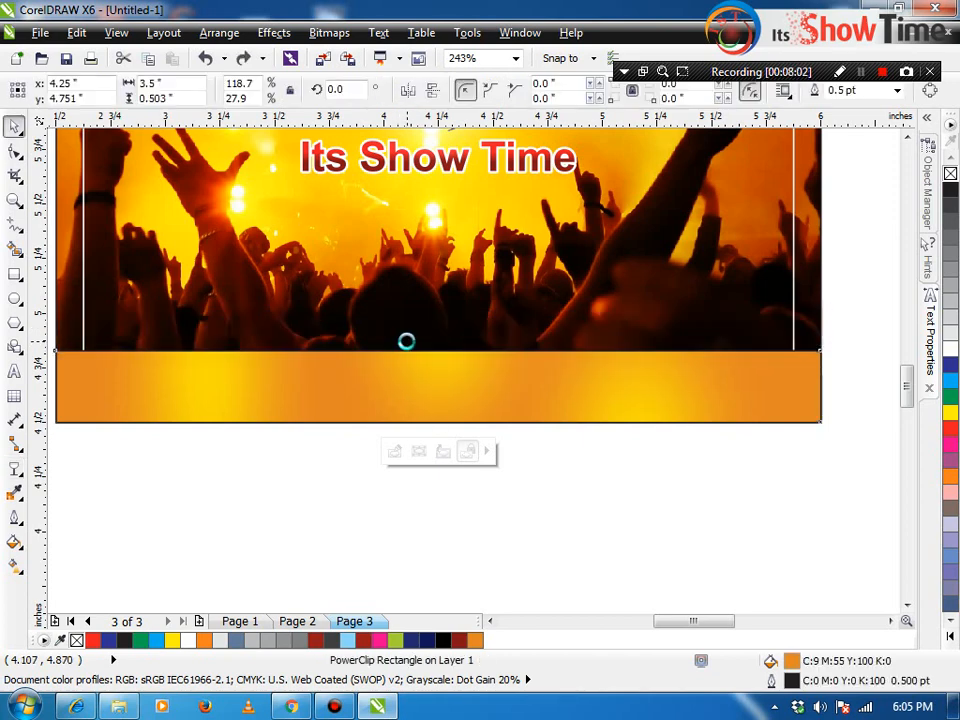
key(space)
click(280, 498)
Step: Drop a copy of the 'Its Show Time' title onto the bottom band
key(space)
scroll(280, 498, down, 2)
key(F2)
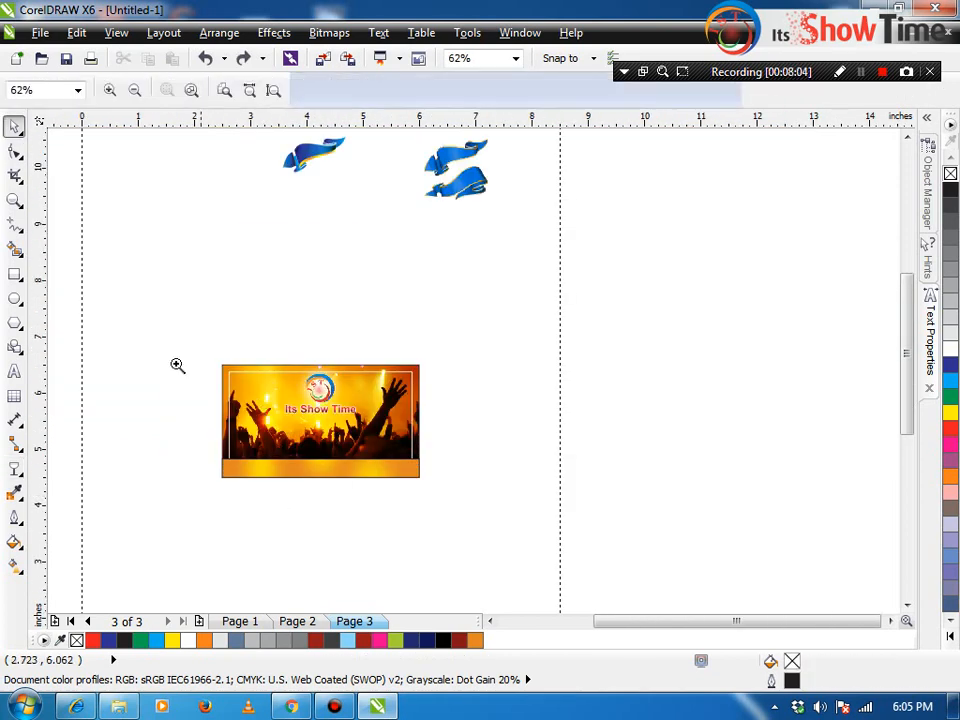
drag(172, 344, 422, 476)
click(400, 329)
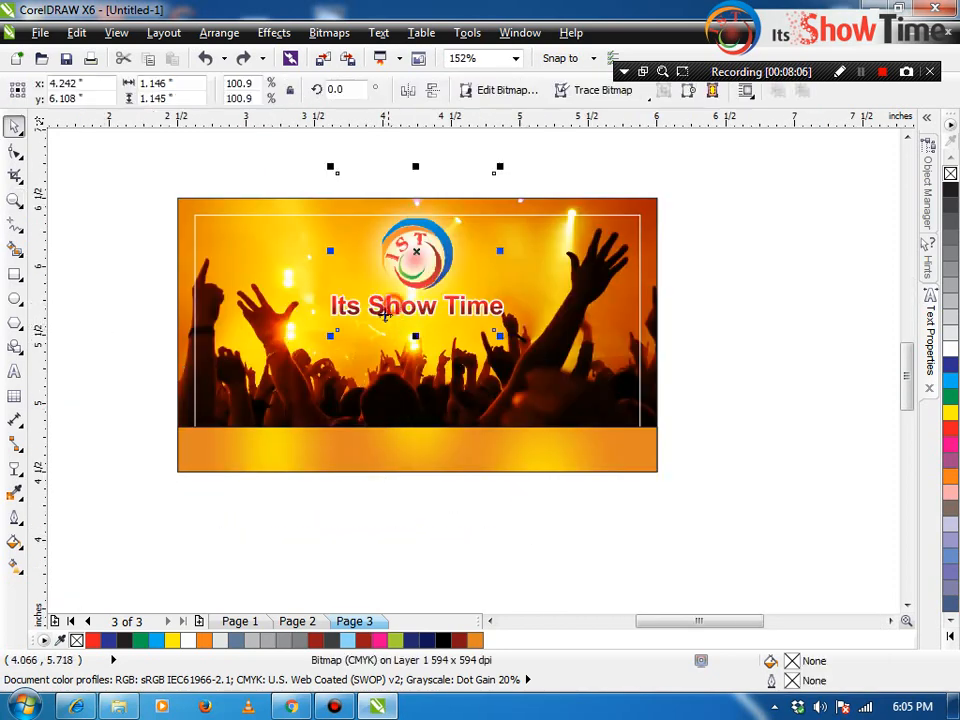
drag(332, 304, 240, 441)
right_click(240, 441)
click(202, 385)
Step: Make the copied text black with no outline, shrink it, and nudge it left
click(198, 385)
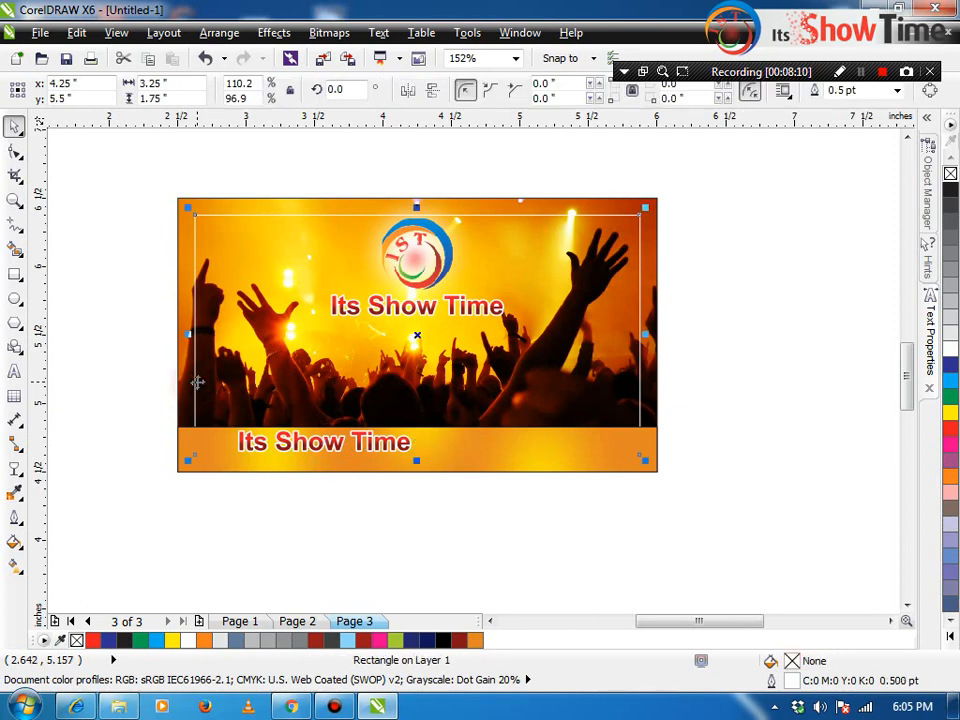
click(240, 505)
key(F2)
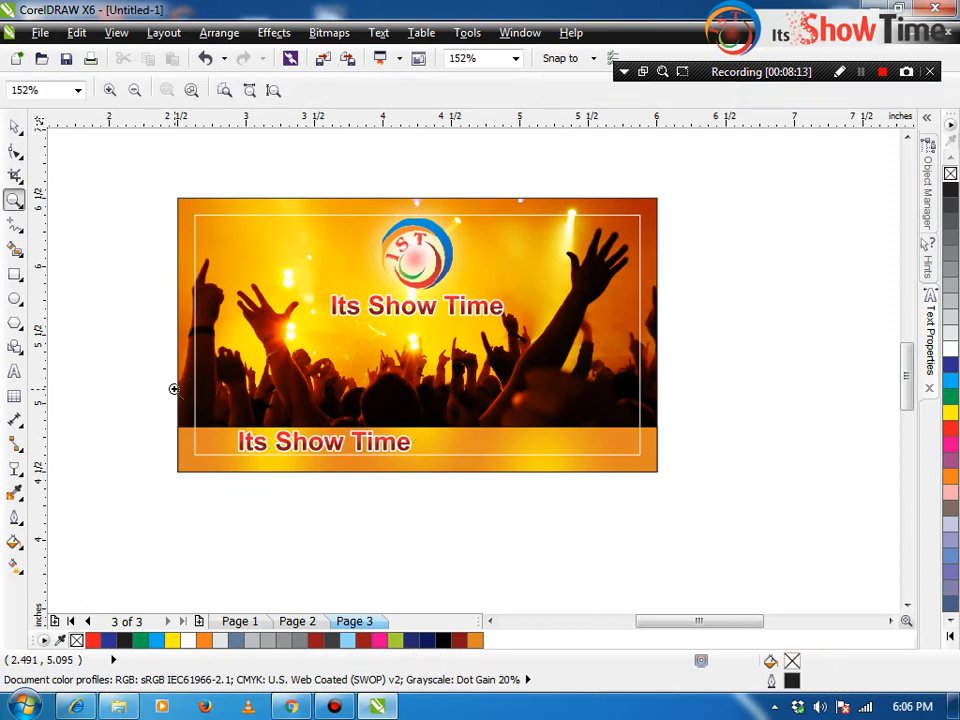
drag(175, 385, 557, 500)
click(336, 378)
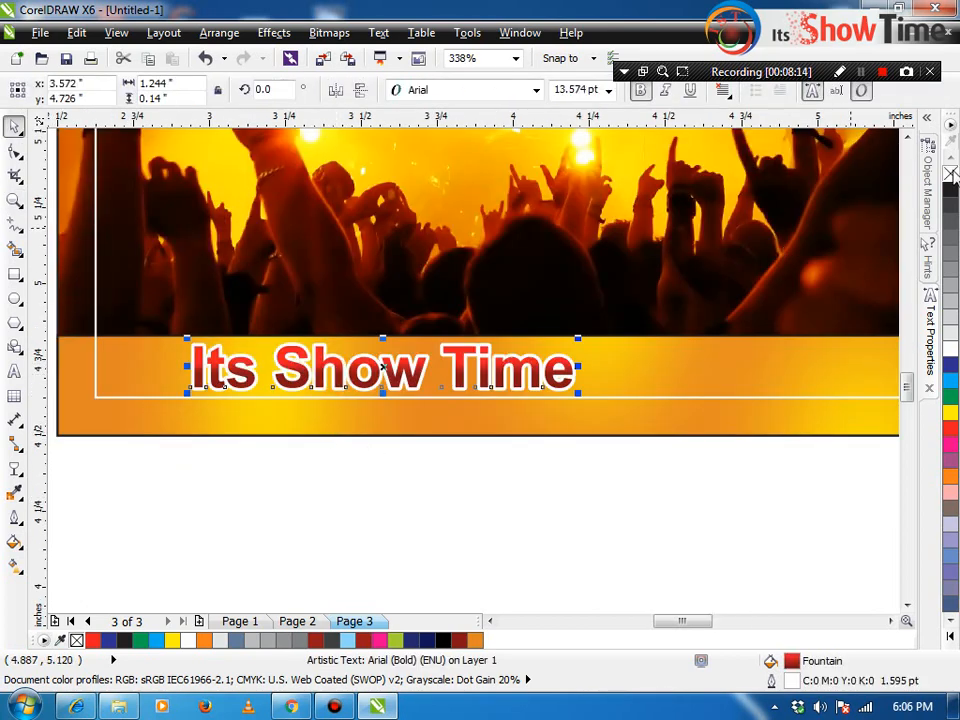
click(951, 190)
right_click(950, 174)
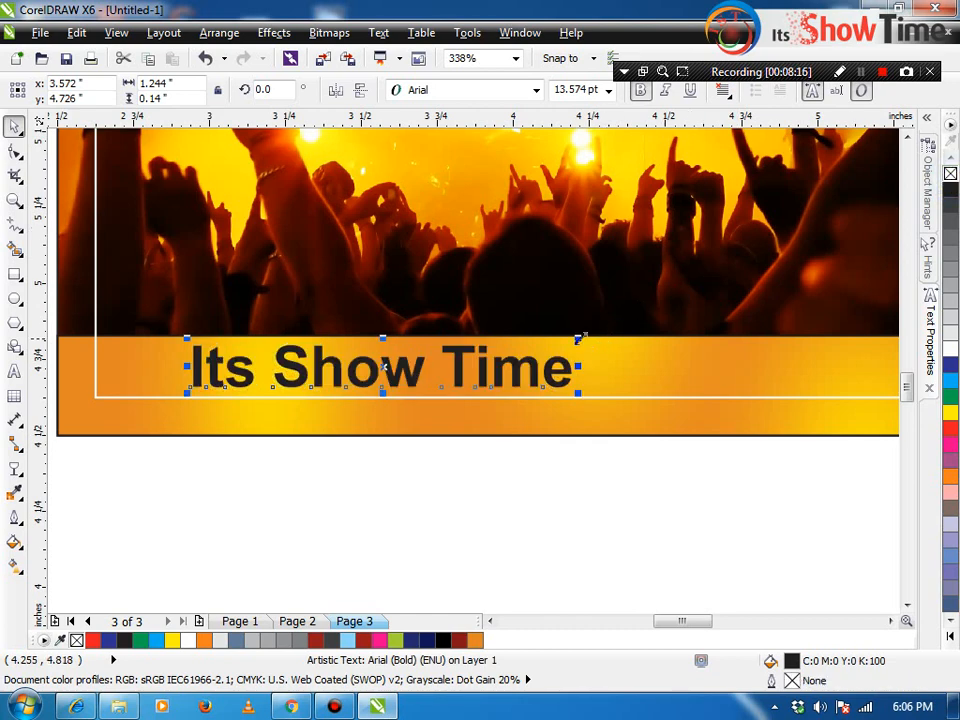
drag(583, 337, 433, 350)
drag(346, 377, 302, 369)
Step: Change the copied text to 'Address:' followed by a run of placeholder x's
double_click(302, 367)
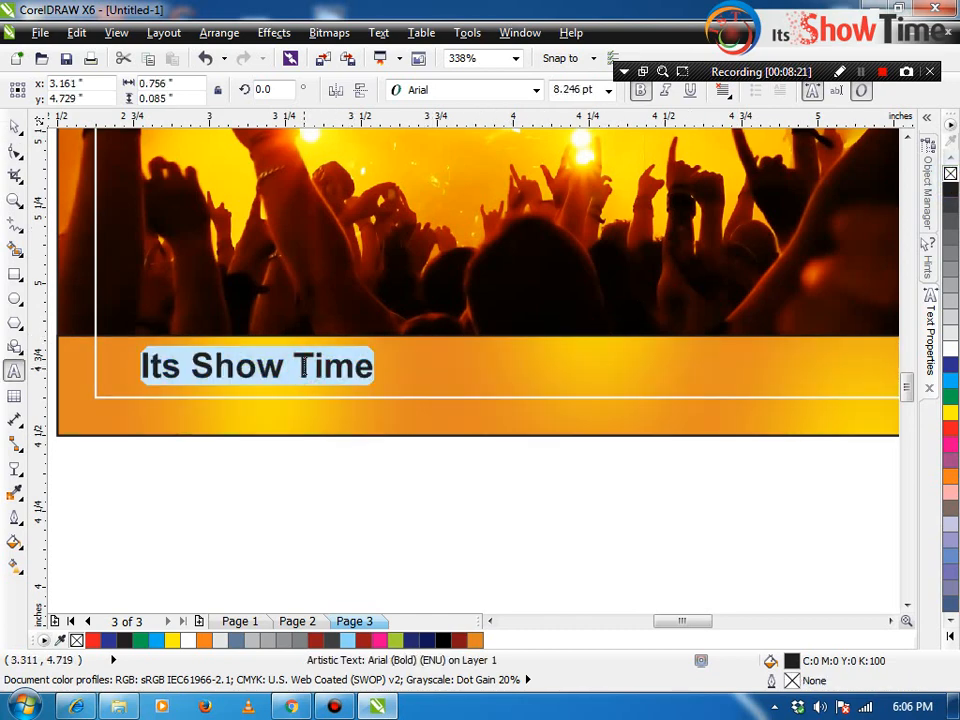
text(Address:)
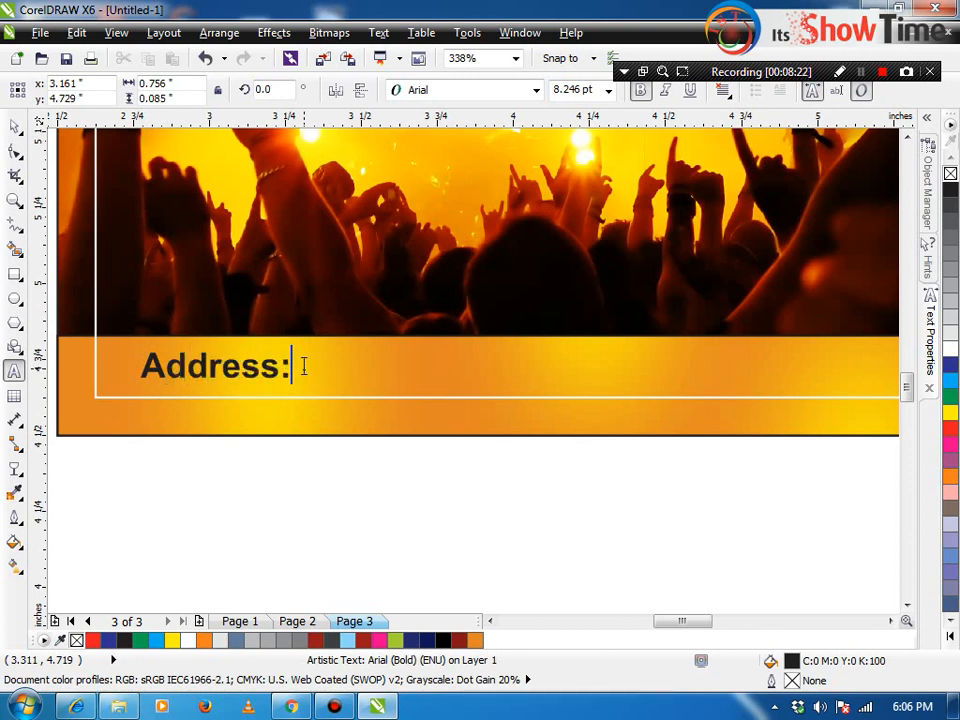
key(ctrl+space)
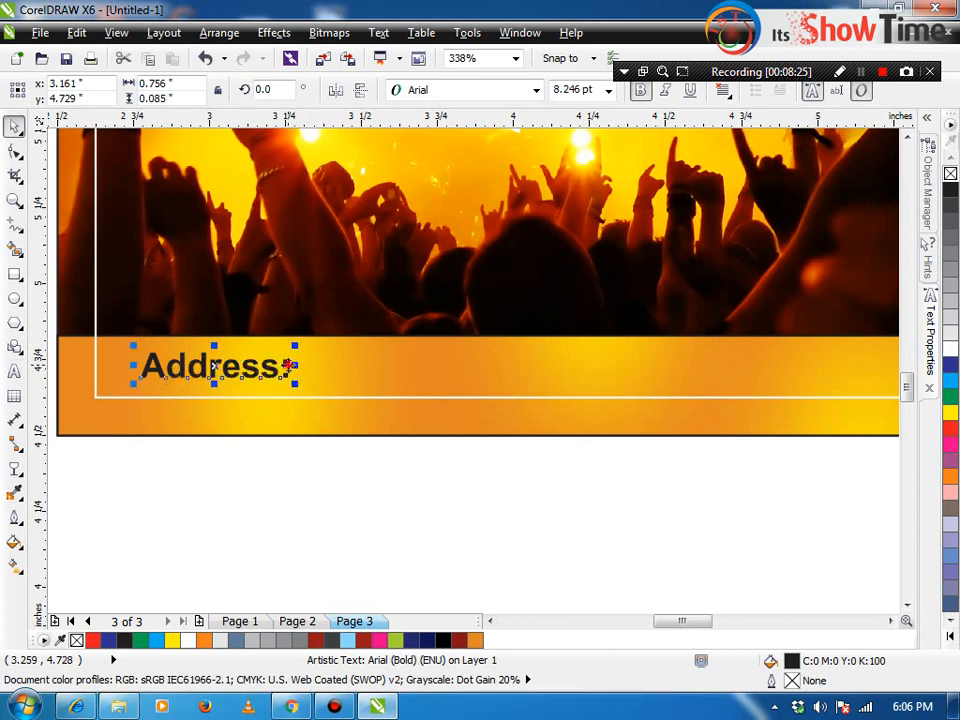
double_click(287, 366)
text(xxxxxx)
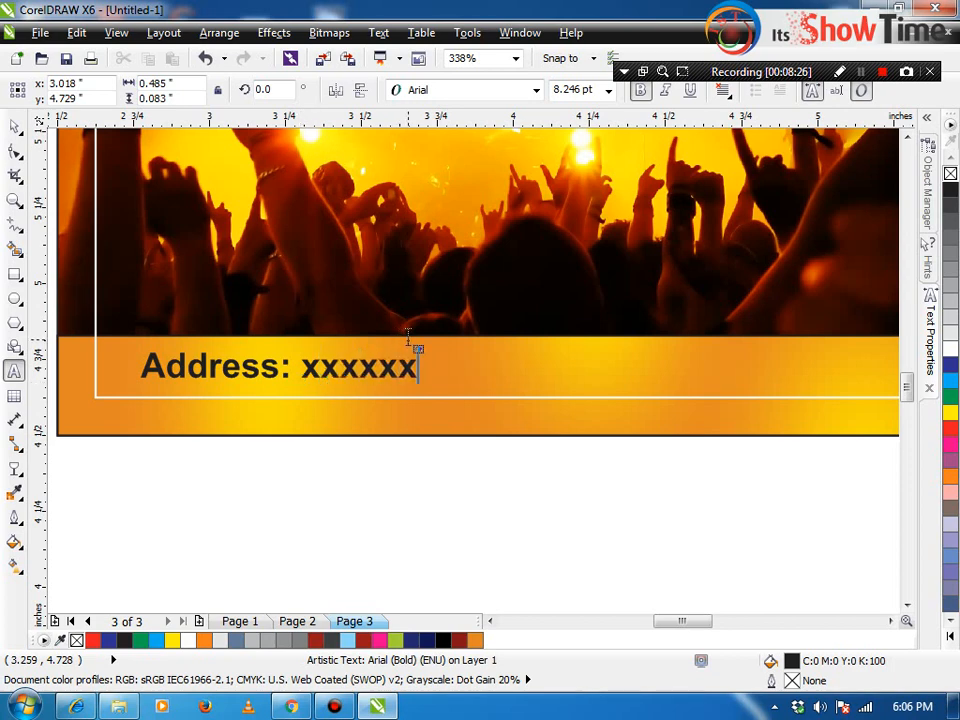
text(xxxxxxxxxxxxxxxxxxxx)
key(ctrl+space)
scroll(465, 347, down, 3)
click(540, 443)
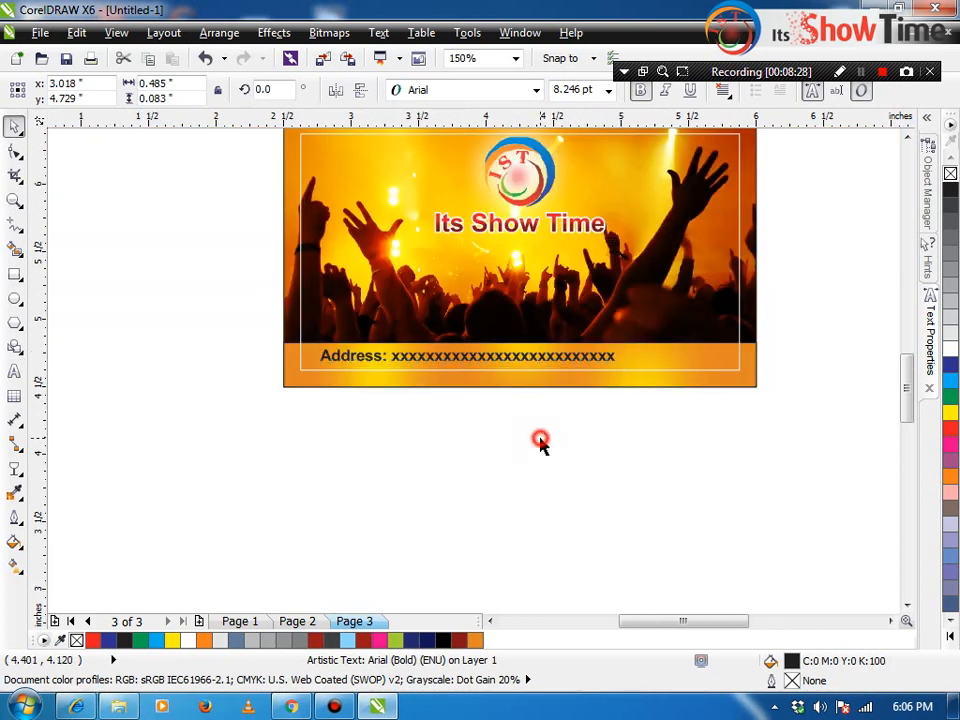
Step: Place a smaller copy of the title just below the original
key(F2)
drag(790, 390, 242, 140)
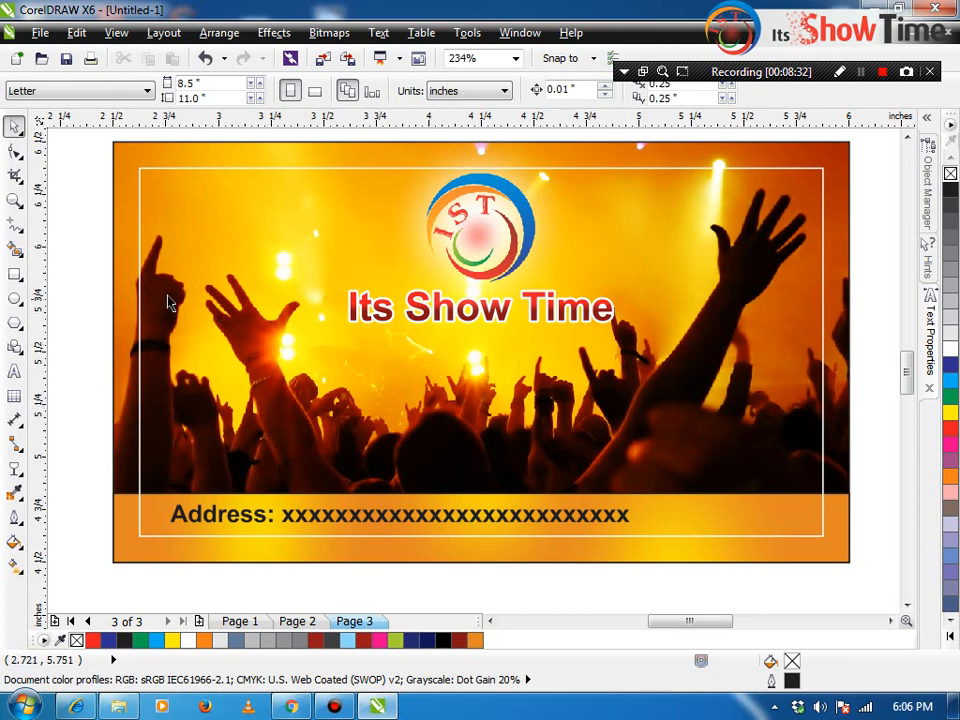
drag(433, 312, 434, 360)
right_click(434, 360)
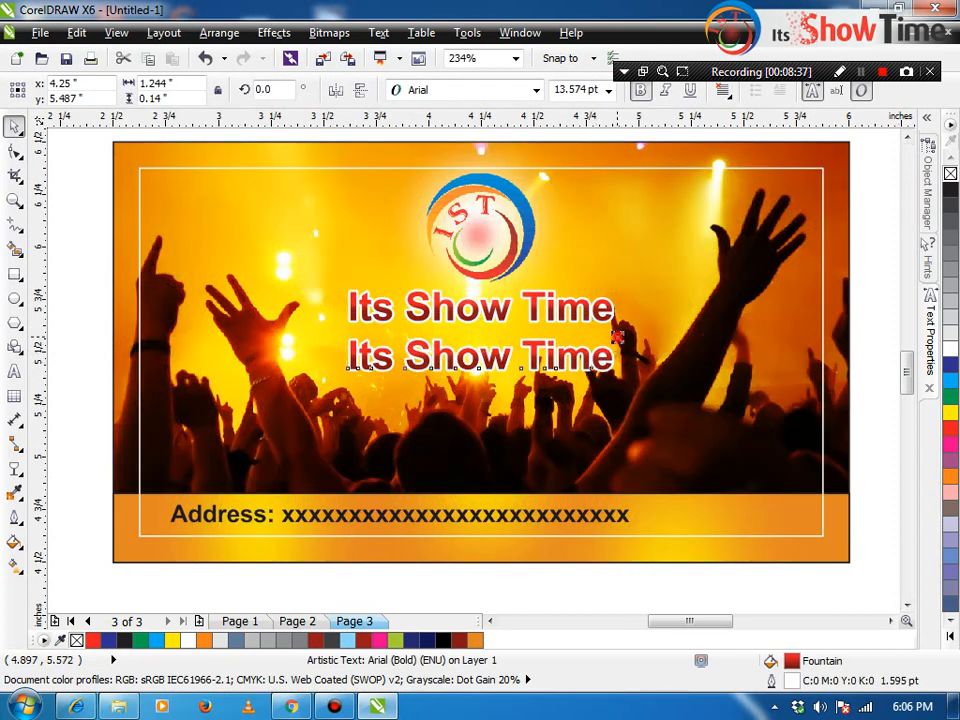
drag(618, 332, 581, 335)
Step: Replace the copied text with 'Mob:' followed by the mobile number
double_click(535, 356)
key(ctrl+a)
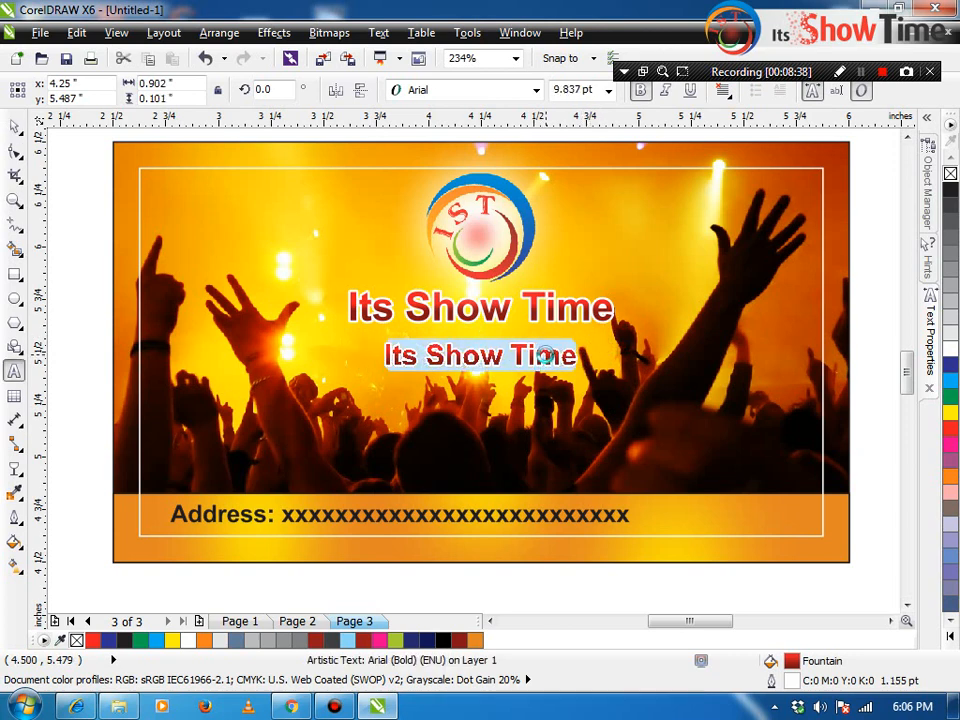
text(Mob:)
key(ctrl+space)
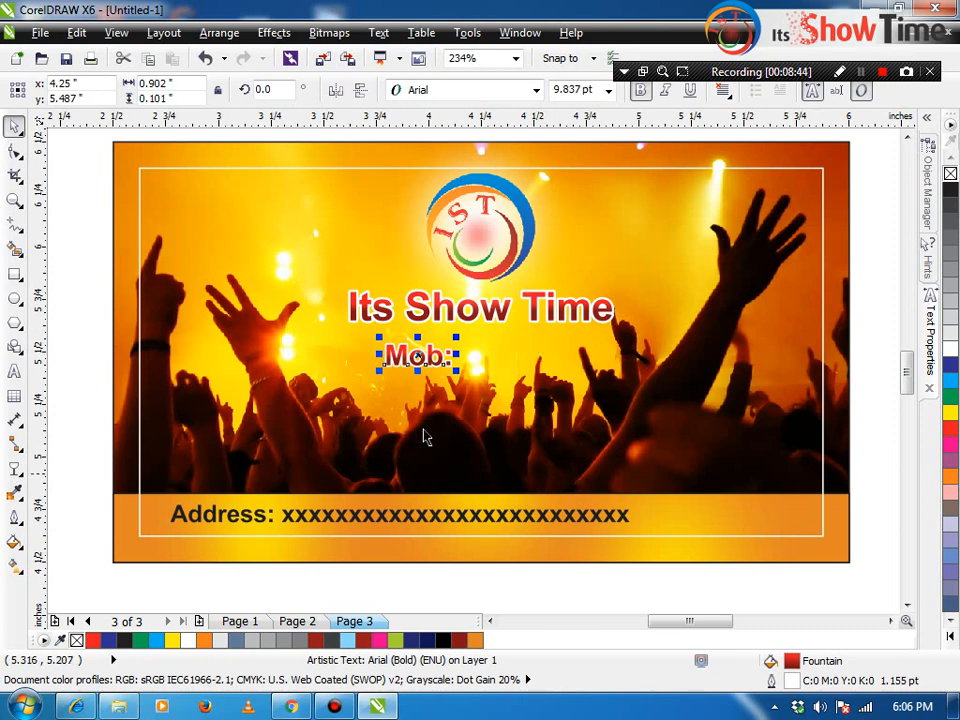
double_click(443, 357)
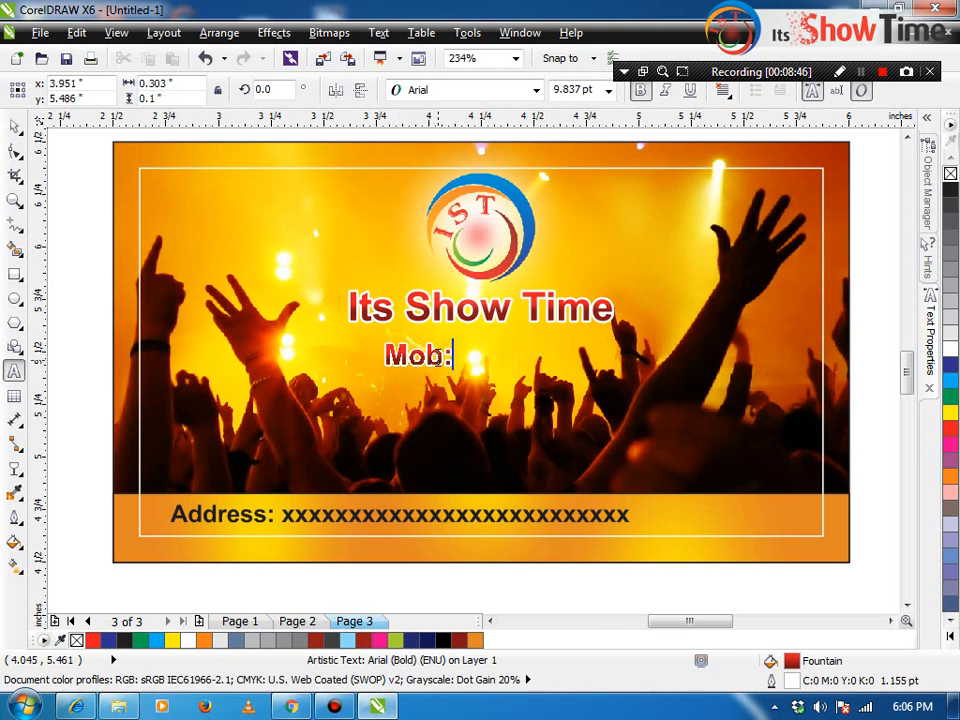
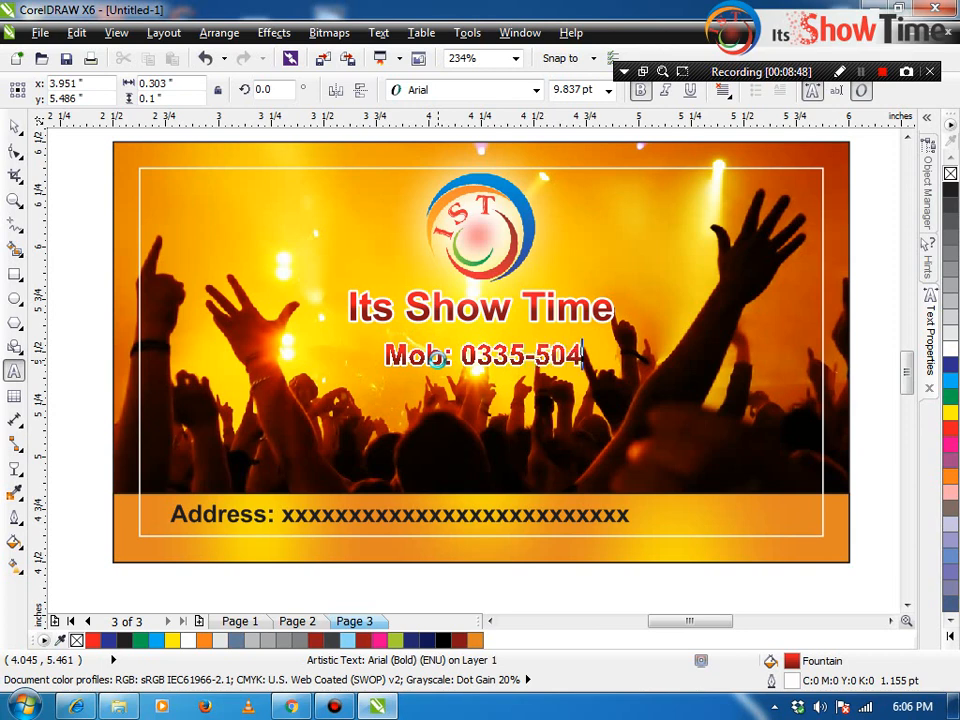
key(ctrl+space)
Step: Centre the mobile line under the title, shrink it, nudge it up, and colour it dark blue
shift+click(496, 321)
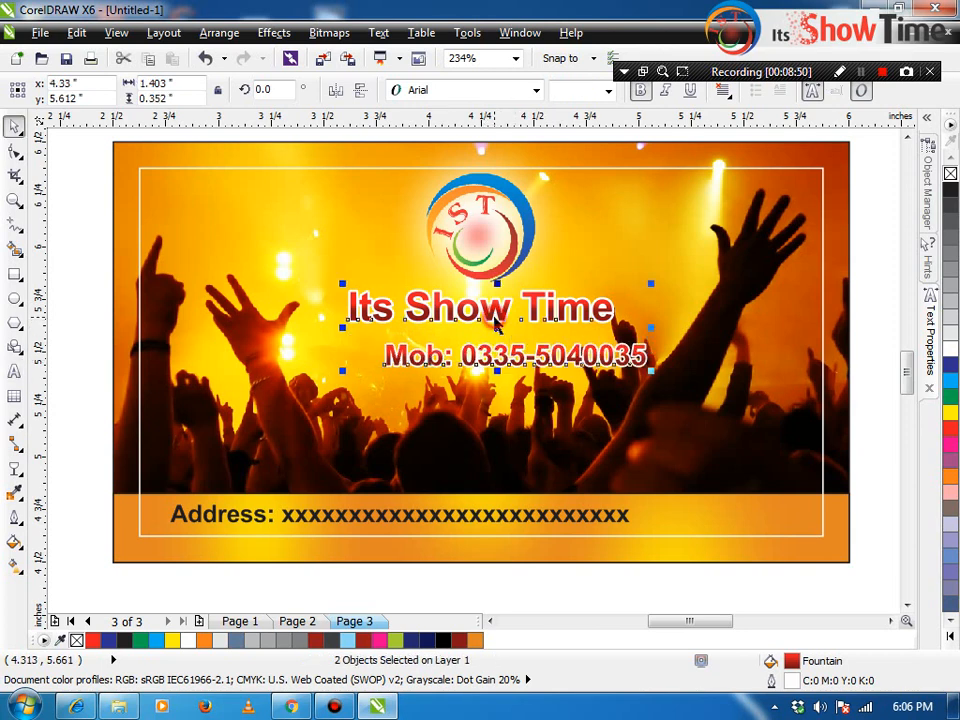
key(c)
click(519, 340)
click(522, 350)
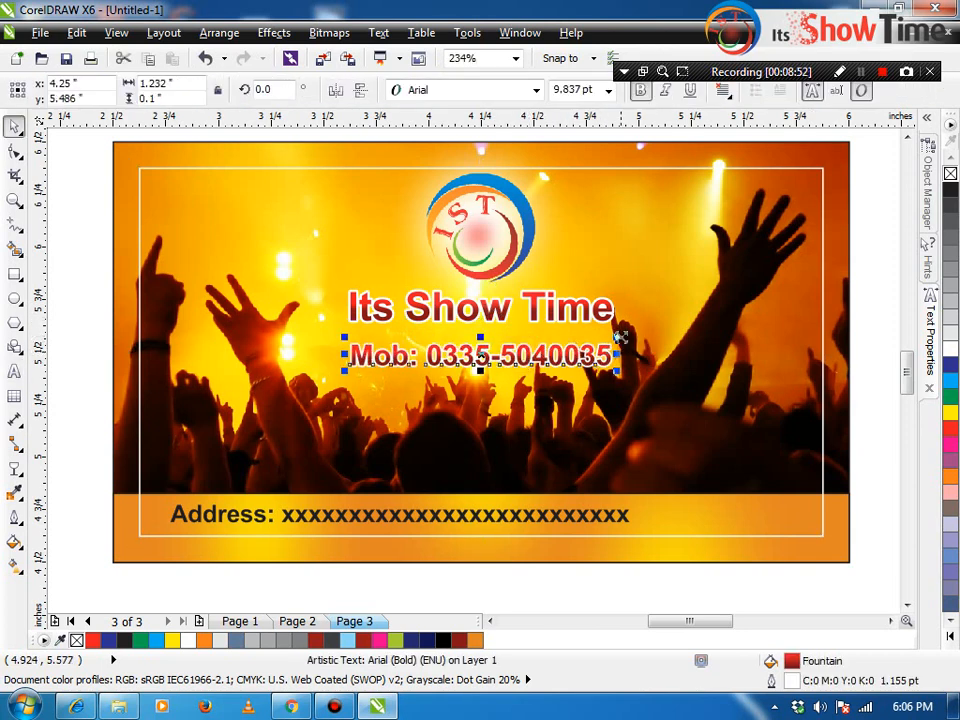
drag(620, 338, 583, 336)
drag(524, 355, 524, 346)
click(951, 364)
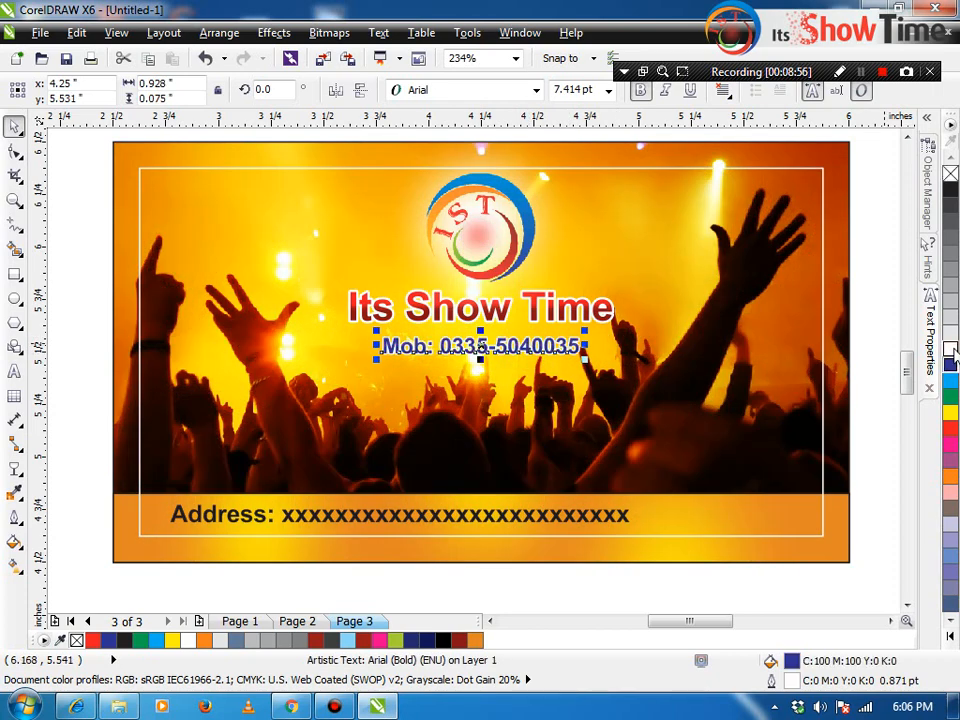
click(887, 381)
click(820, 345)
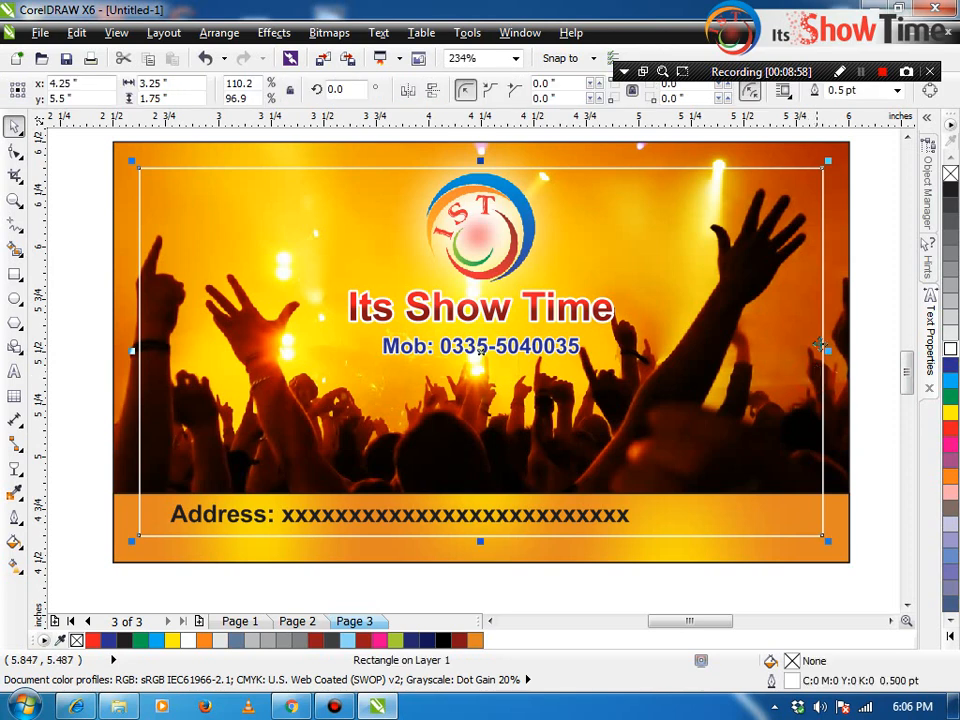
Step: Delete the inner frame, add eight more x's to the address, and centre it on the band
key(Delete)
click(527, 530)
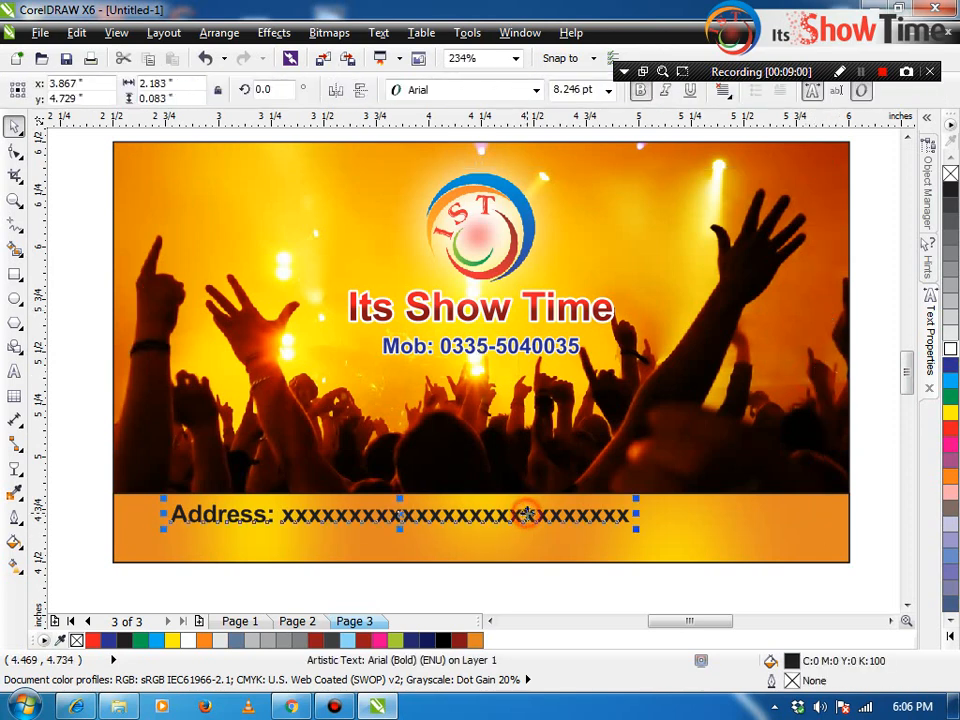
double_click(577, 514)
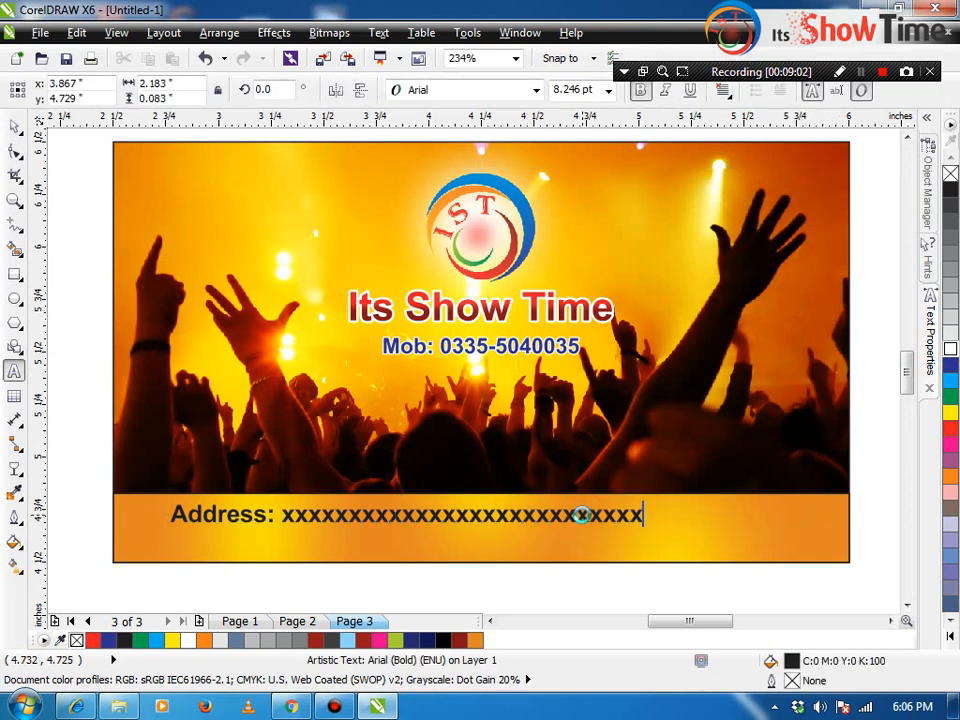
text(xxxxxxxxxx)
key(ctrl+space)
shift+click(744, 553)
key(c)
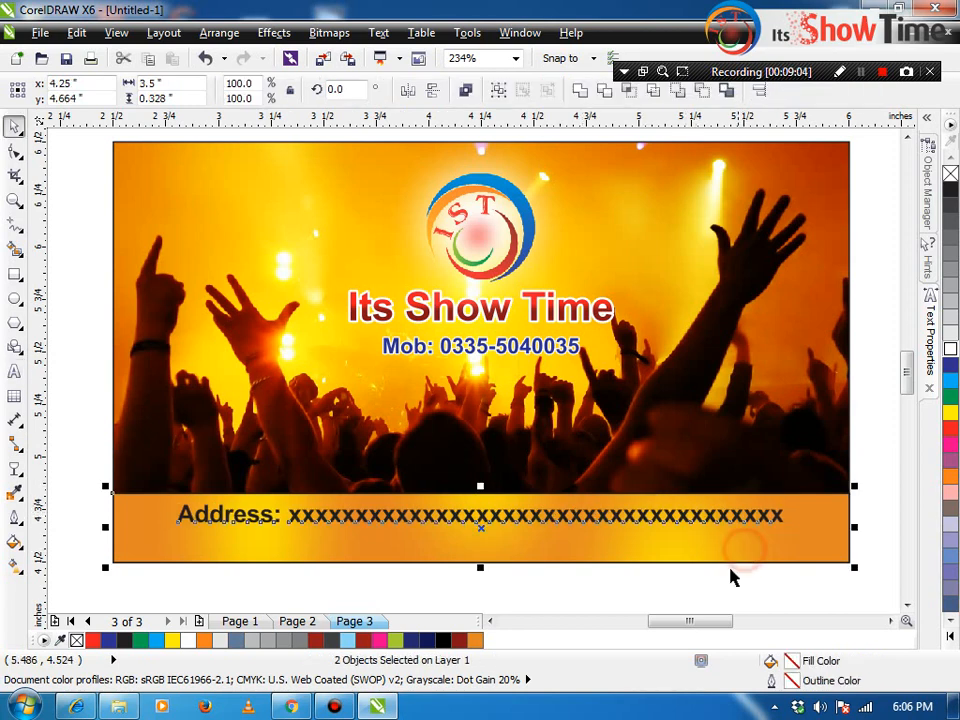
Step: Convert the mobile number, title and address texts to curves with Ctrl+Q
click(718, 583)
click(825, 416)
scroll(793, 411, down, 4)
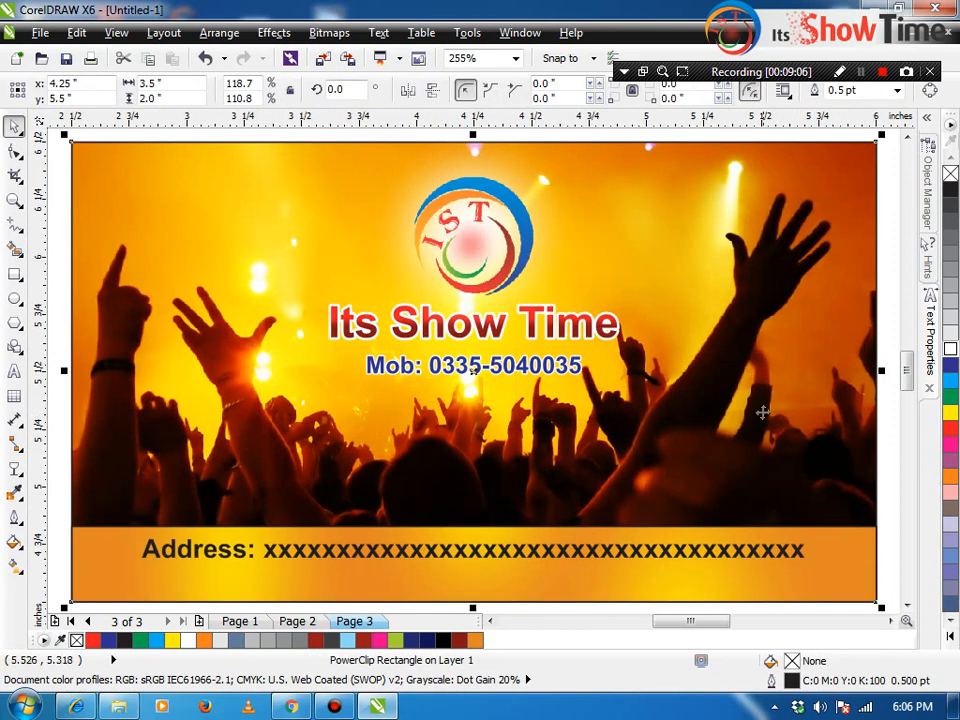
drag(858, 250, 259, 527)
key(shift+F2)
key(Escape)
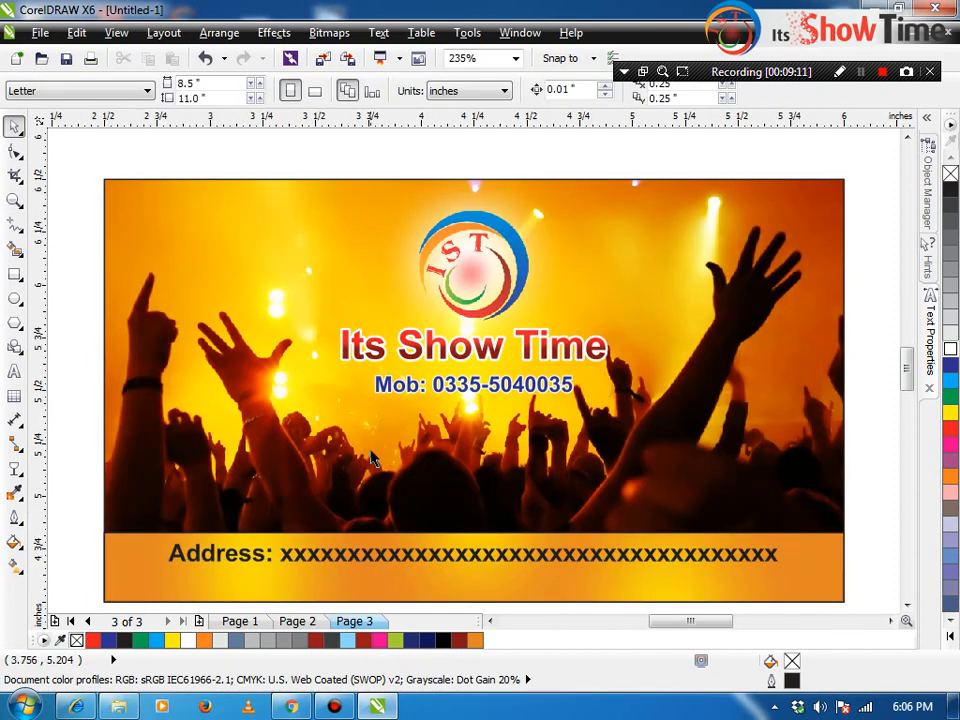
click(395, 388)
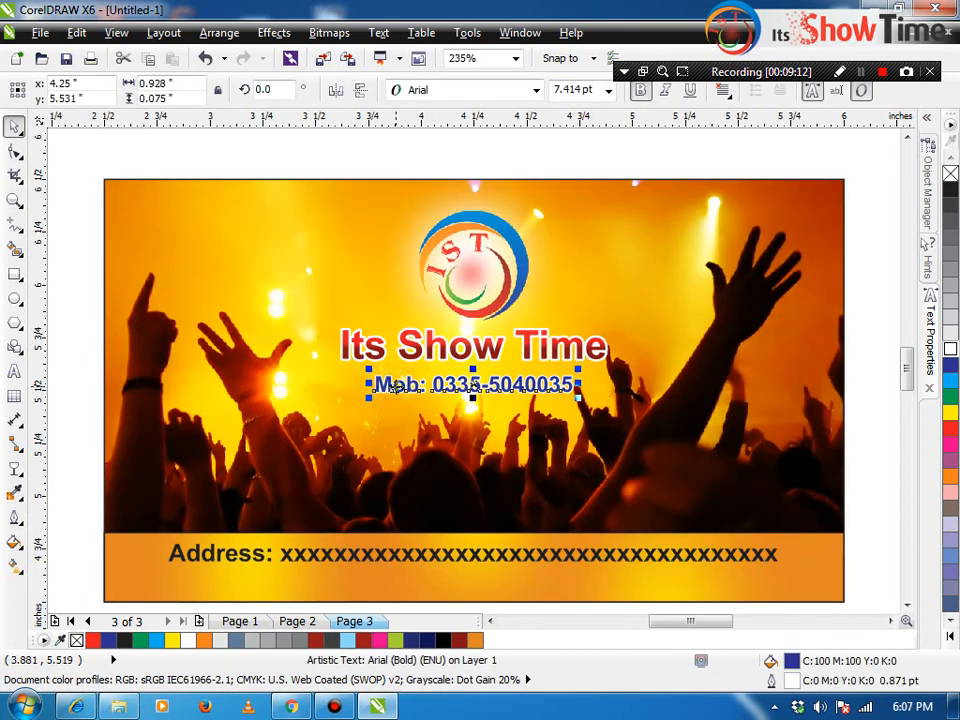
key(ctrl+q)
click(407, 350)
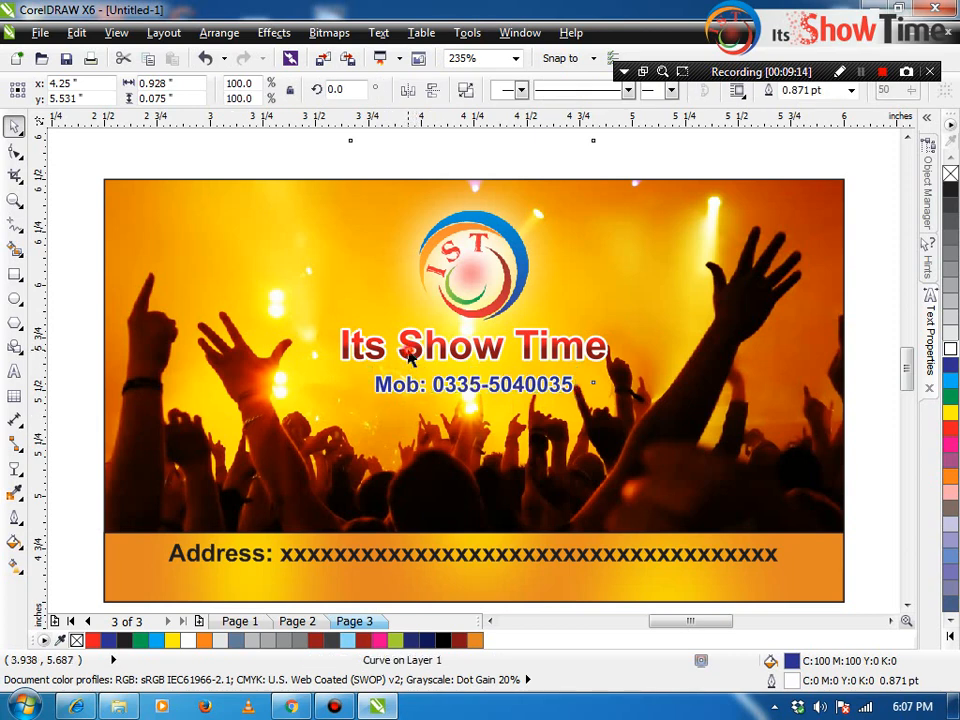
click(349, 360)
key(ctrl+q)
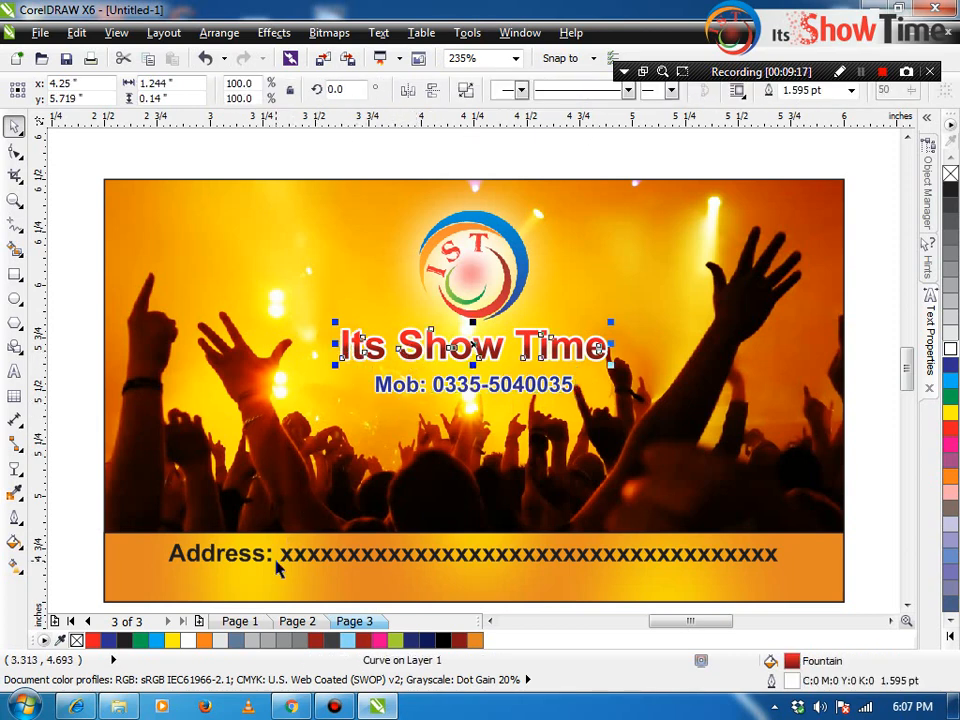
click(278, 559)
key(ctrl+q)
Step: Zoom in to frame the finished business card
key(F4)
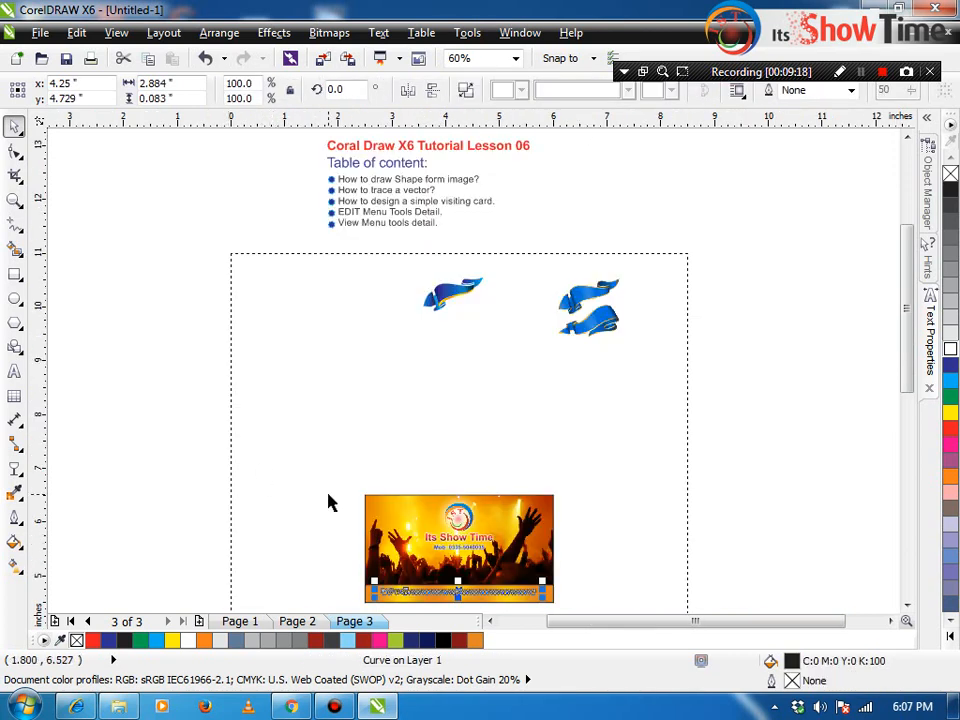
drag(326, 480, 584, 584)
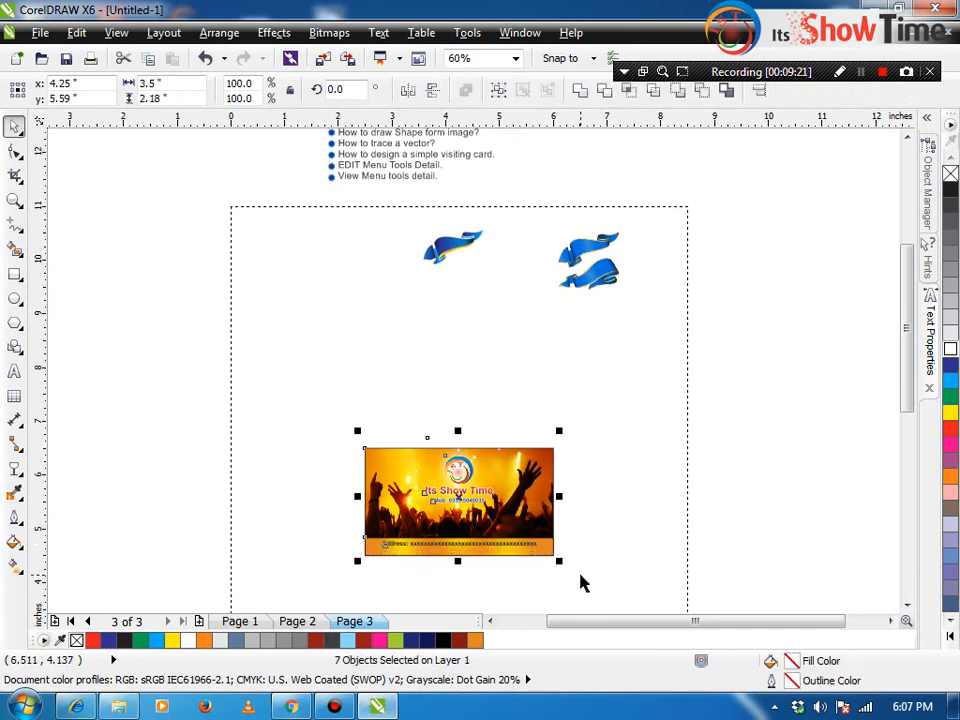
key(shift+F2)
click(95, 416)
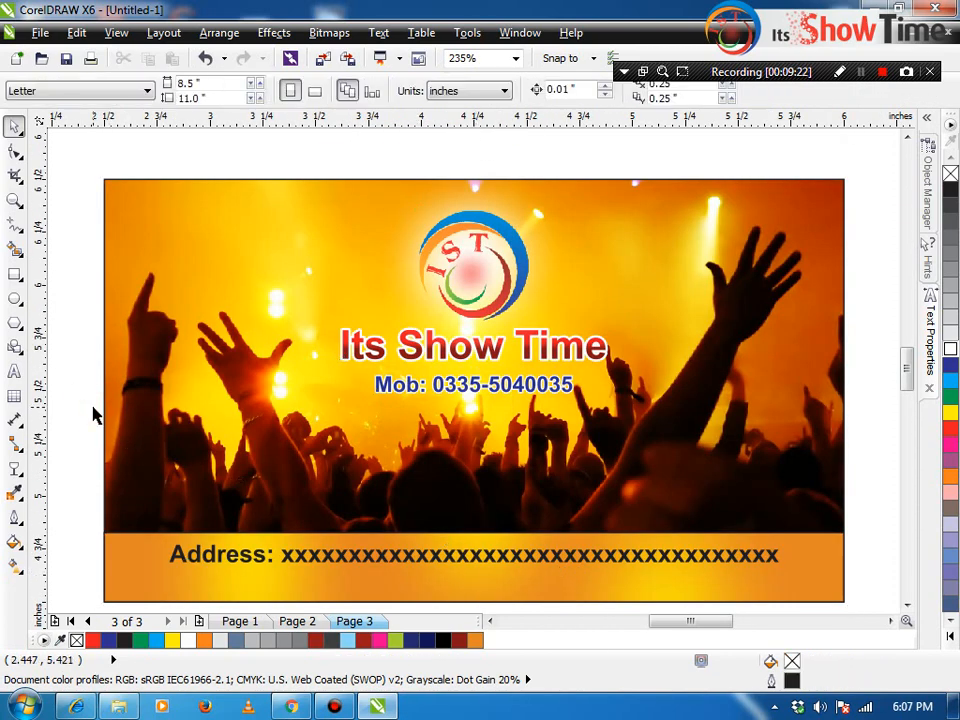
key(F3)
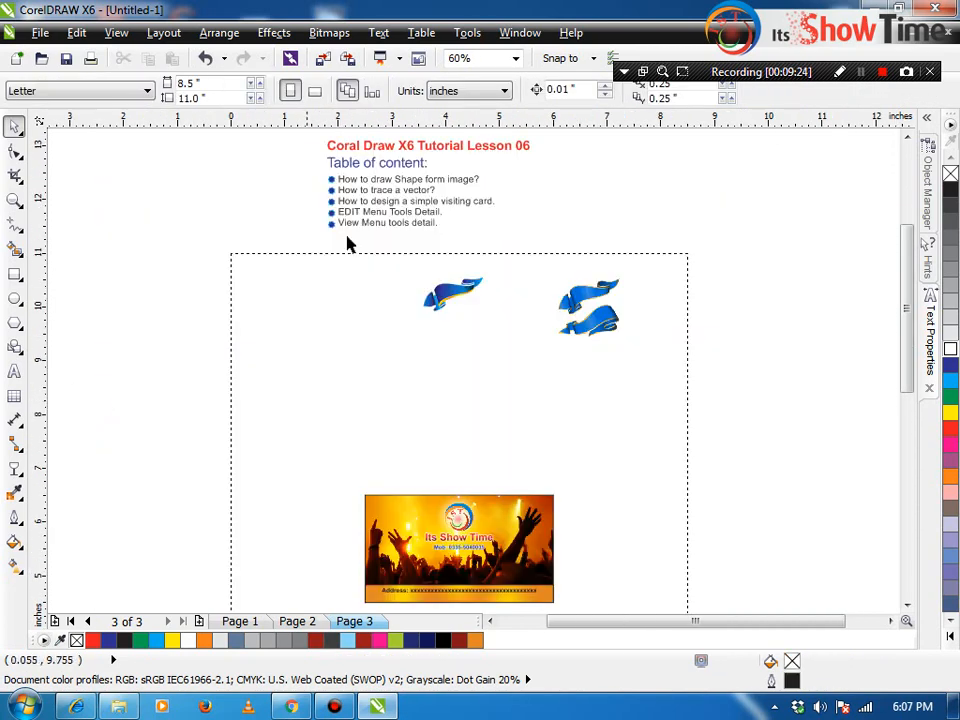
key(z)
drag(346, 482, 585, 598)
Step: Type the two-line size note '3.5 x 2.0' and '3.25 x 1.75' above the card
click(16, 371)
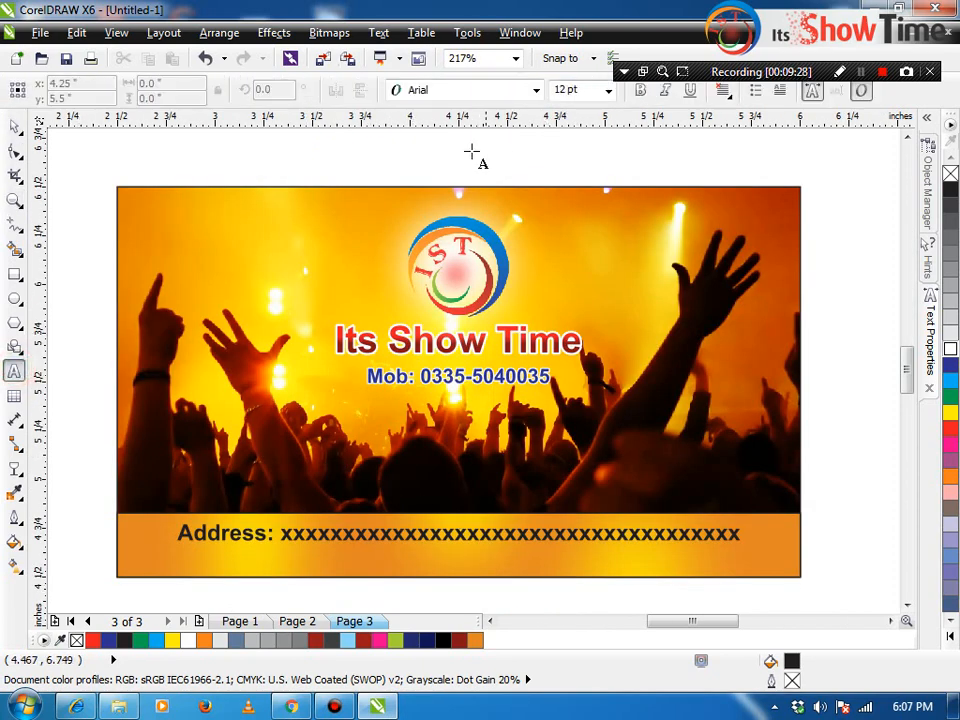
click(465, 148)
text(3.5 x )
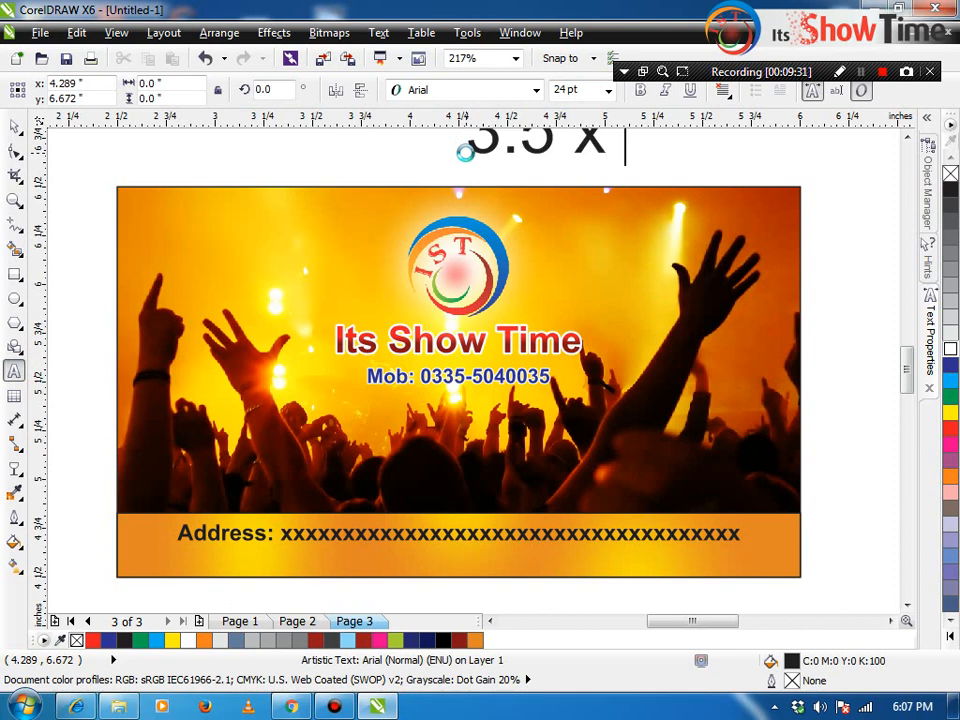
text(2.0)
key(Return)
text(3.)
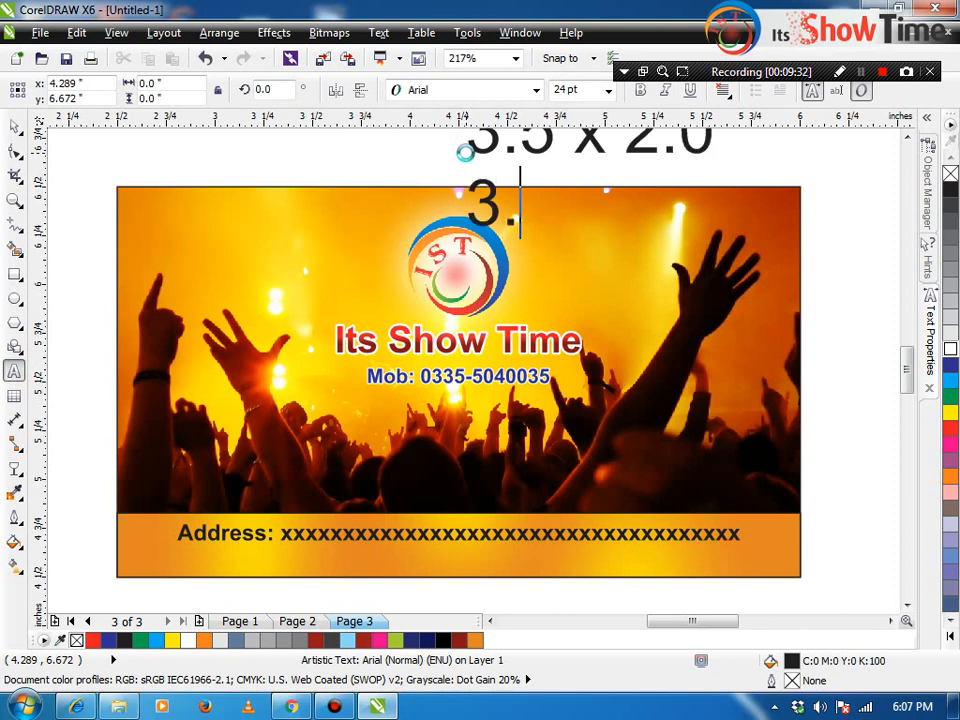
text(25 x 1.75)
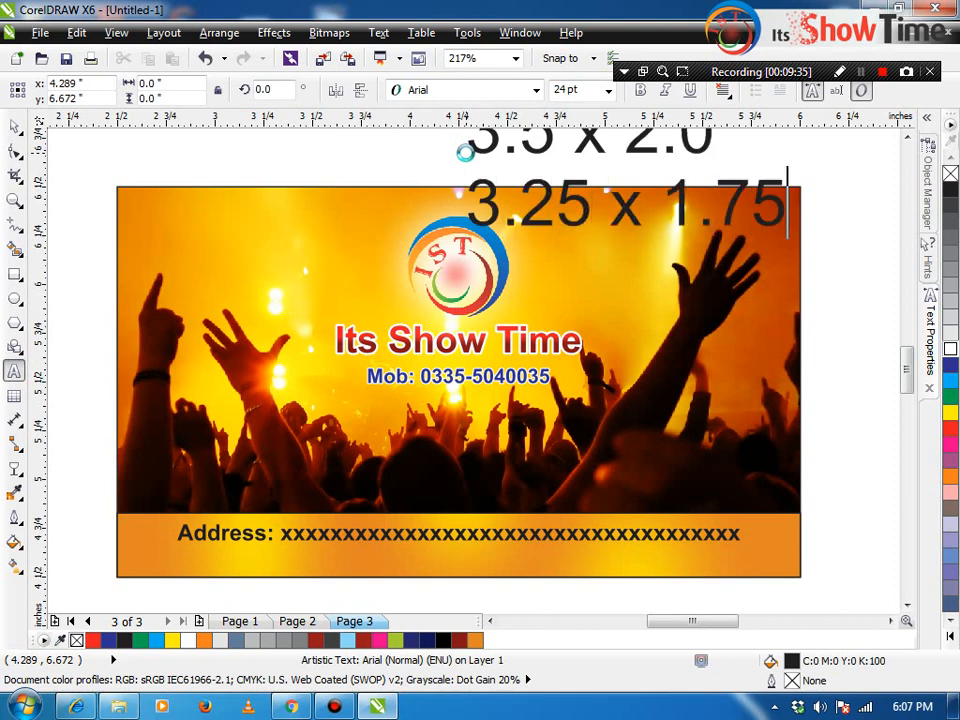
key(ctrl+space)
Step: Scale the size note down above the card, centre-align its lines, and zoom in to check it
scroll(463, 163, down, 2)
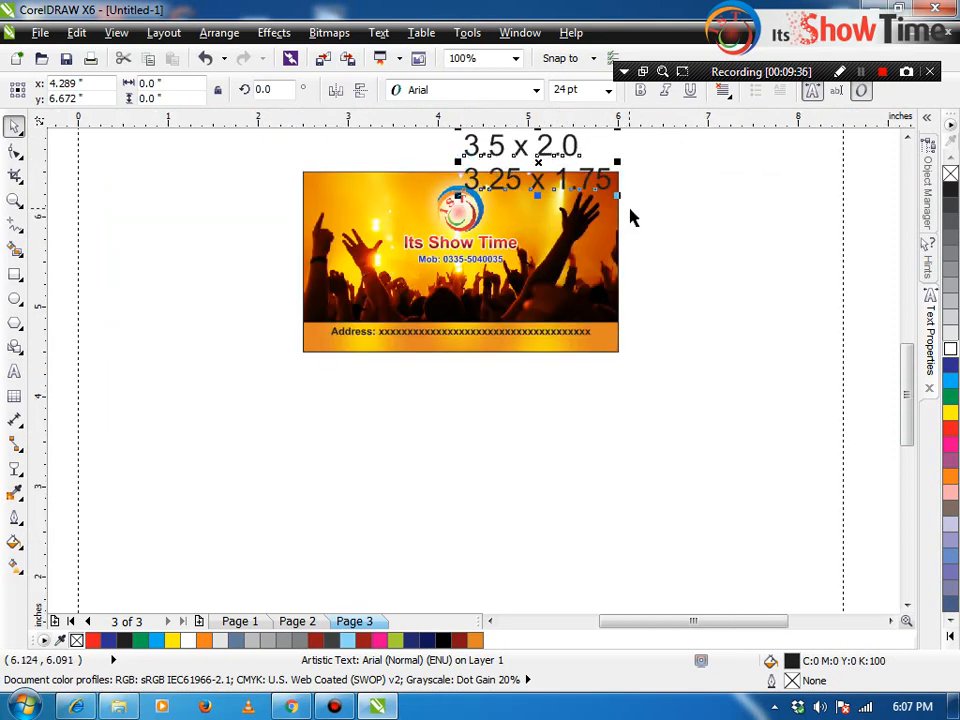
shift+drag(616, 197, 474, 148)
click(723, 91)
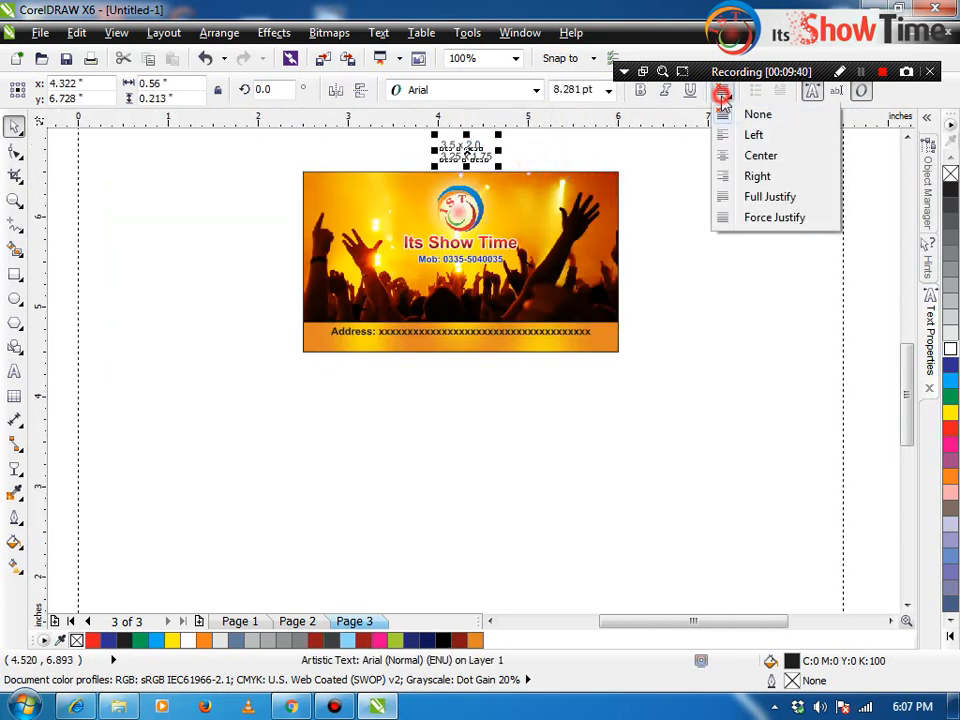
click(733, 153)
click(639, 167)
key(F2)
drag(636, 224, 349, 97)
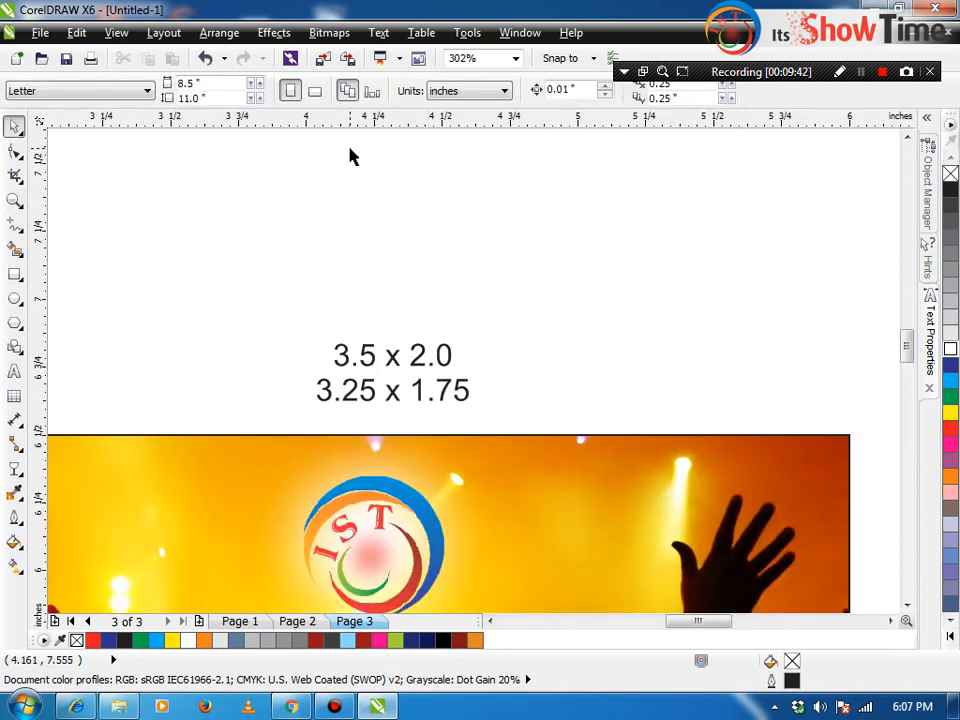
key(F4)
key(F2)
drag(572, 171, 266, 244)
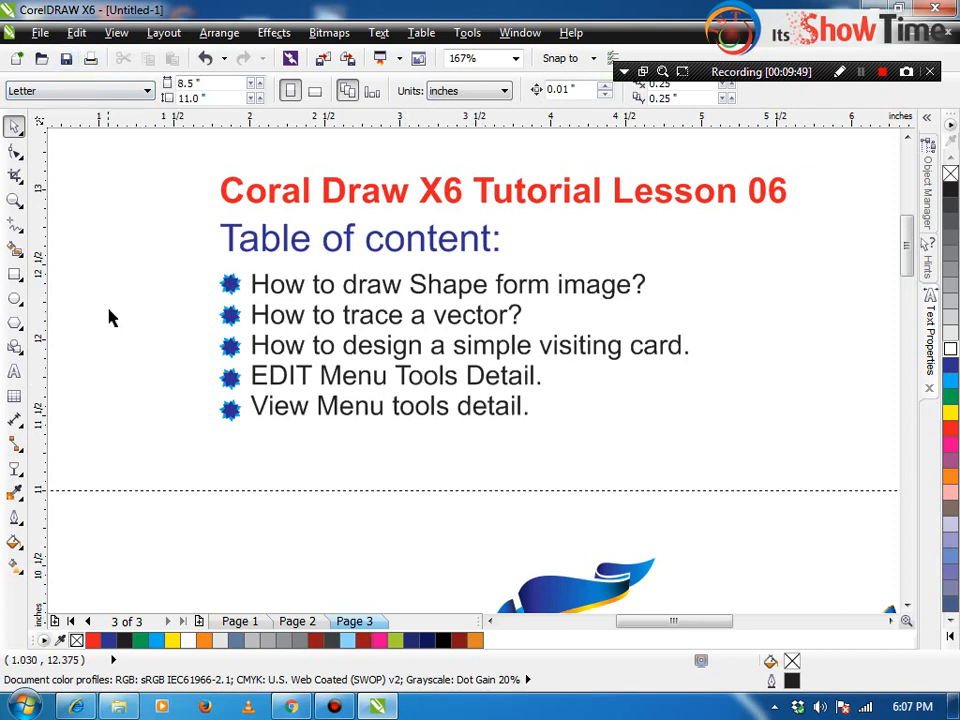
key(F4)
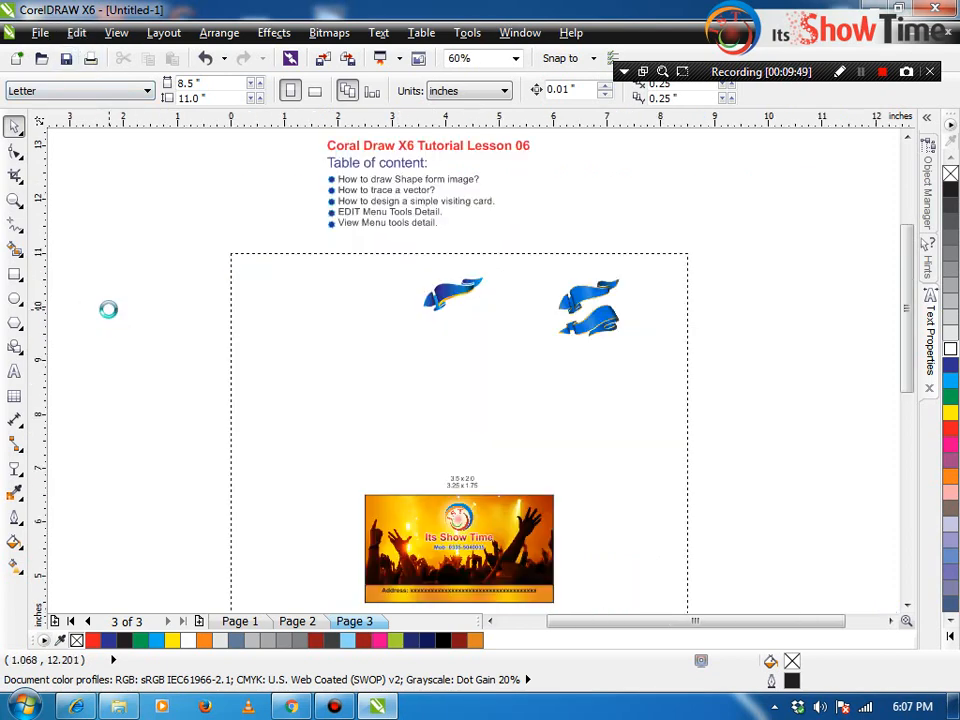
Step: Glance at the Edit menu, then minimise CorelDRAW with its taskbar button
click(76, 32)
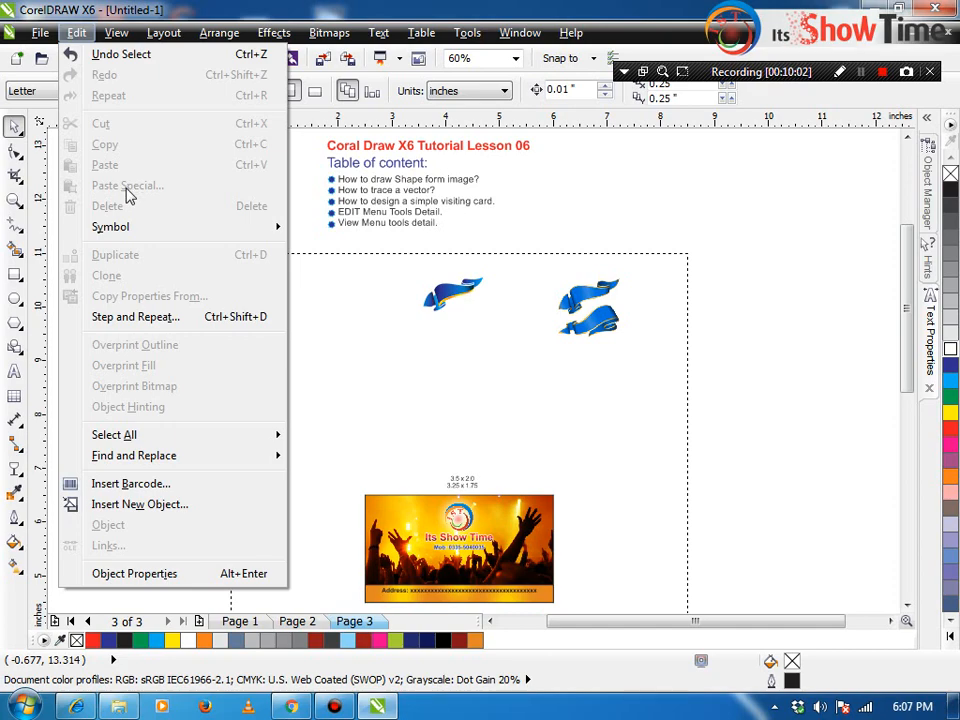
click(506, 405)
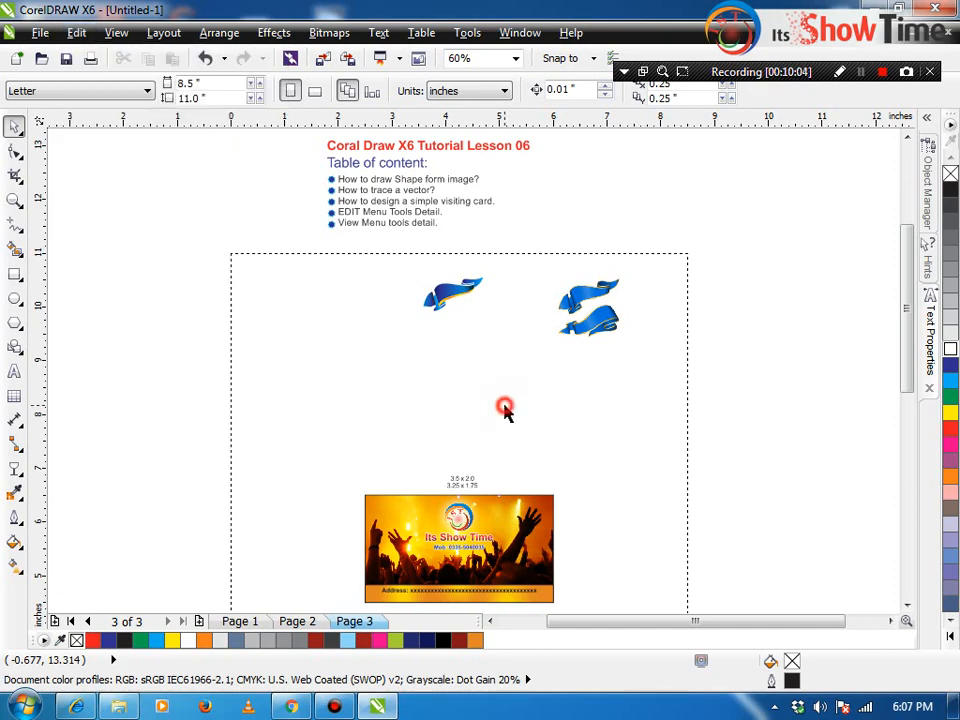
click(380, 705)
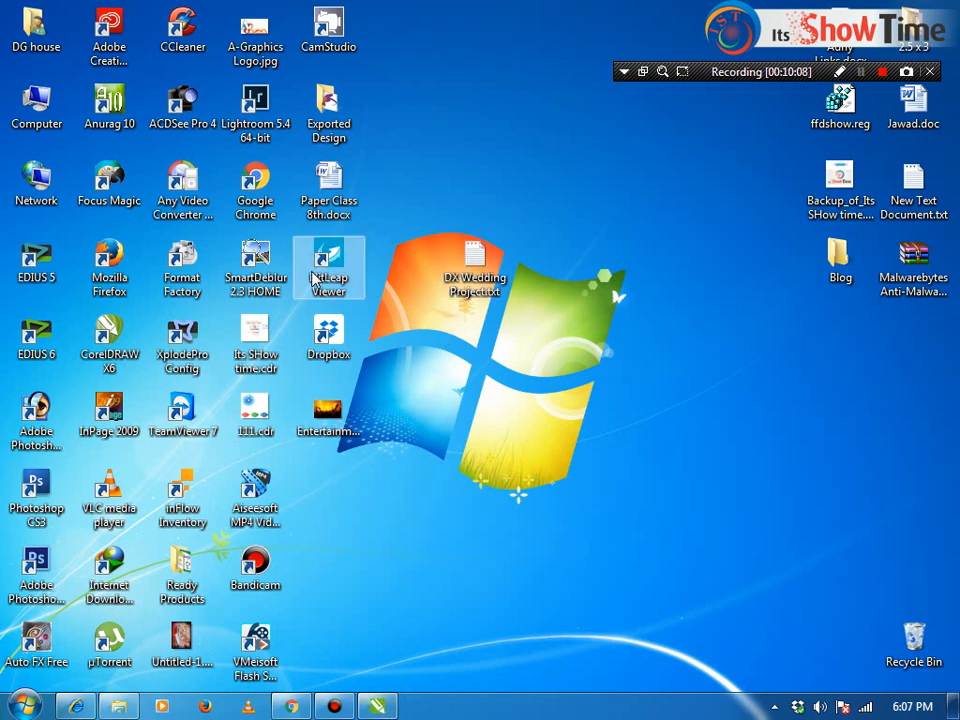
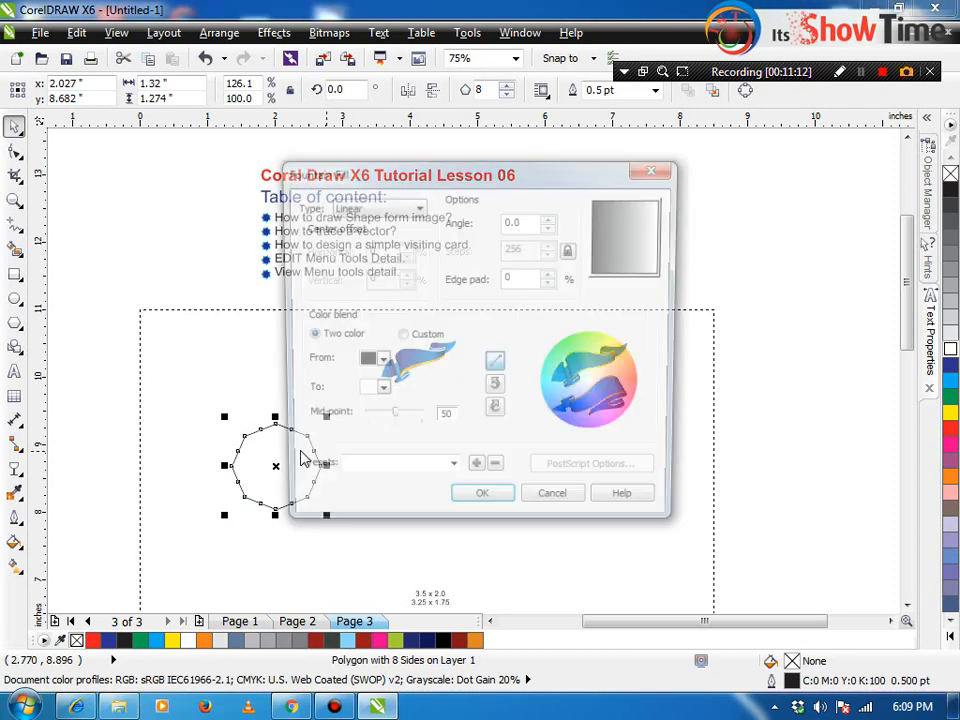
Step: Fill the octagon with a red-to-yellow fountain gradient
click(377, 362)
click(404, 411)
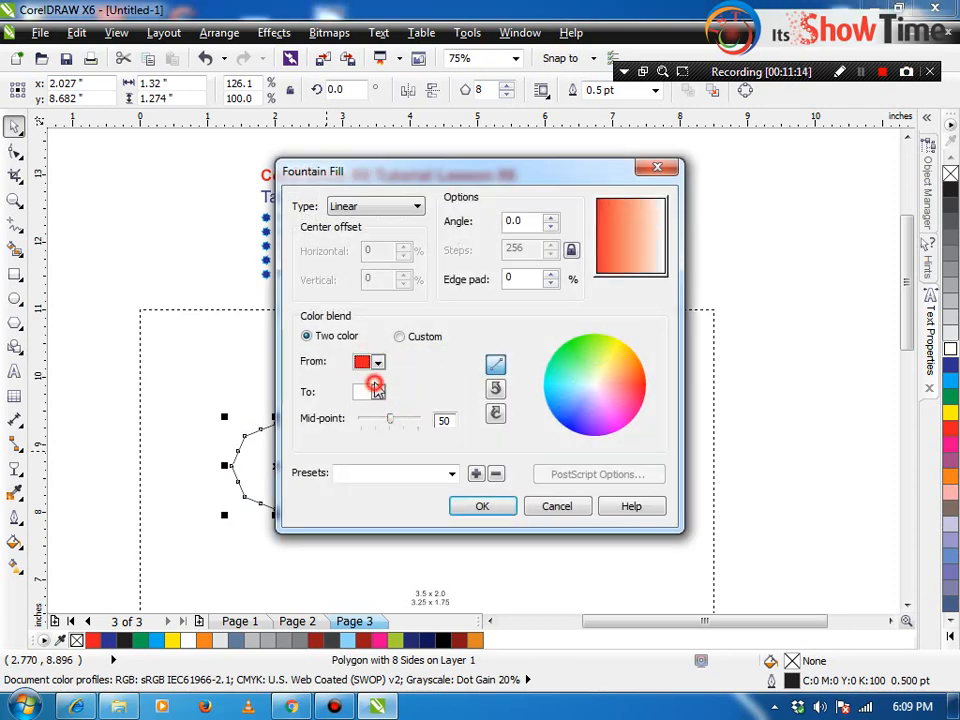
click(377, 391)
click(390, 439)
click(481, 506)
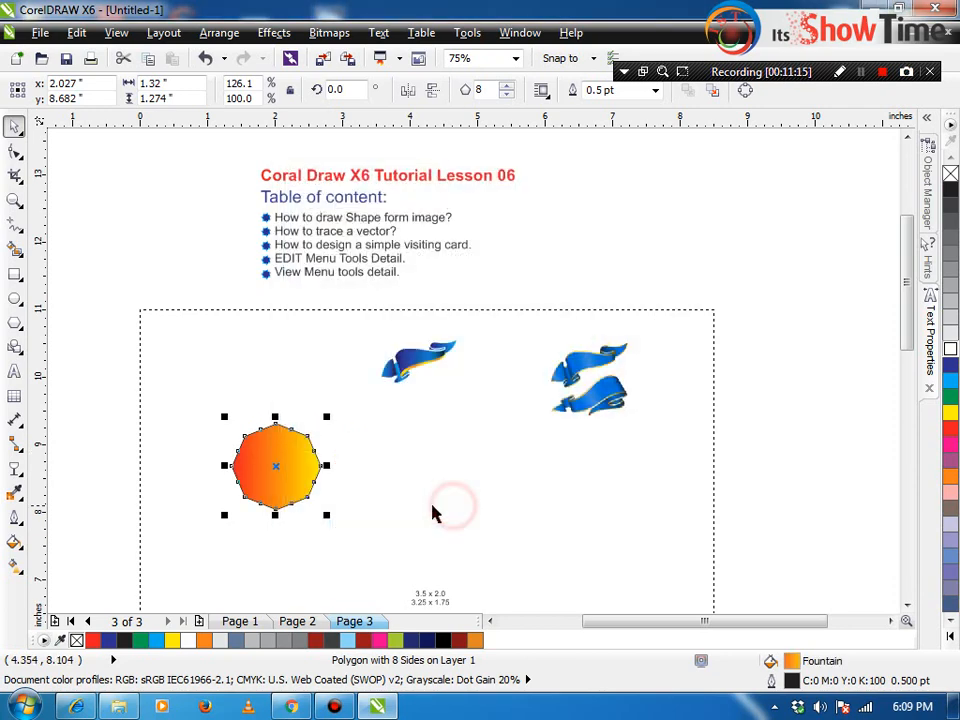
click(429, 506)
Step: Draw an ellipse to the right of the octagon and zoom in on both shapes
click(15, 321)
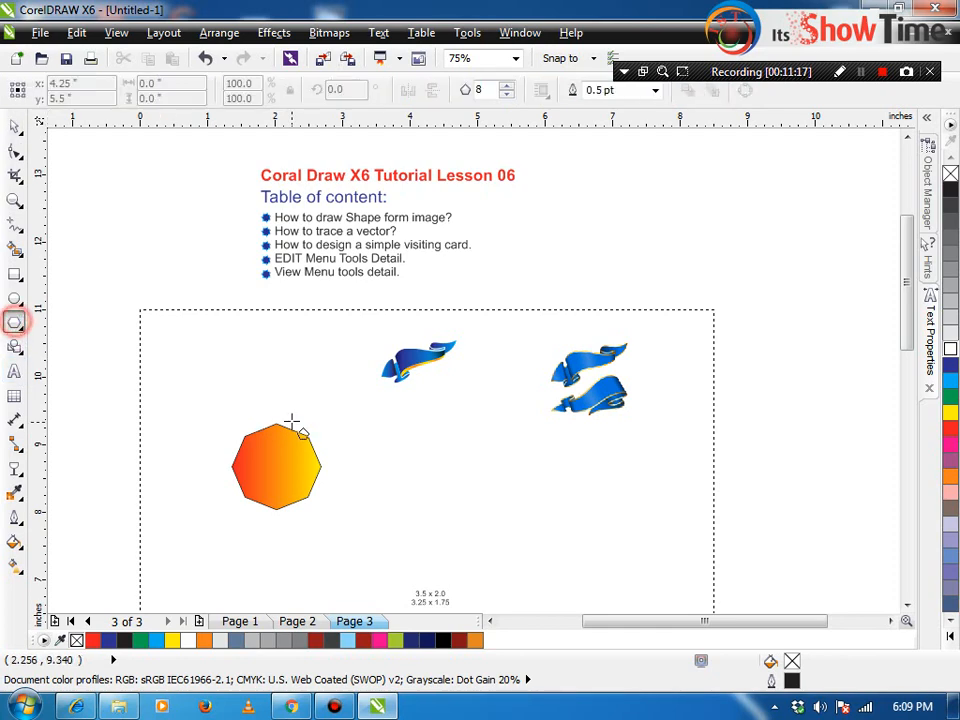
click(15, 298)
drag(381, 454, 477, 481)
key(space)
key(F2)
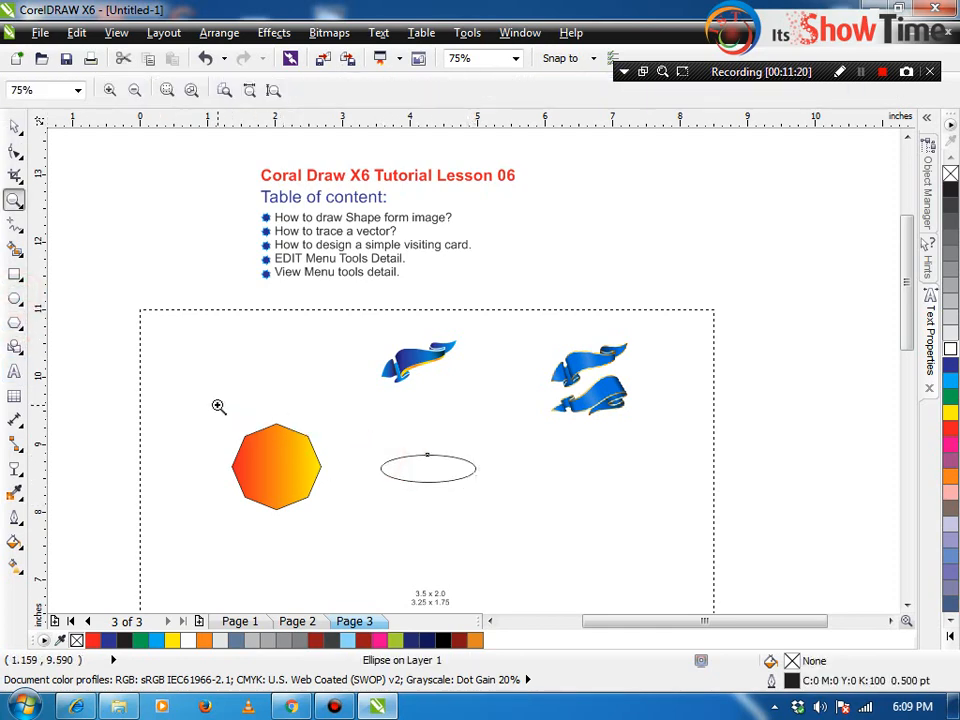
drag(216, 405, 508, 508)
Step: Give the octagon a 3.5 pt rounded, scaled, behind-fill outline coloured dark blue
click(283, 426)
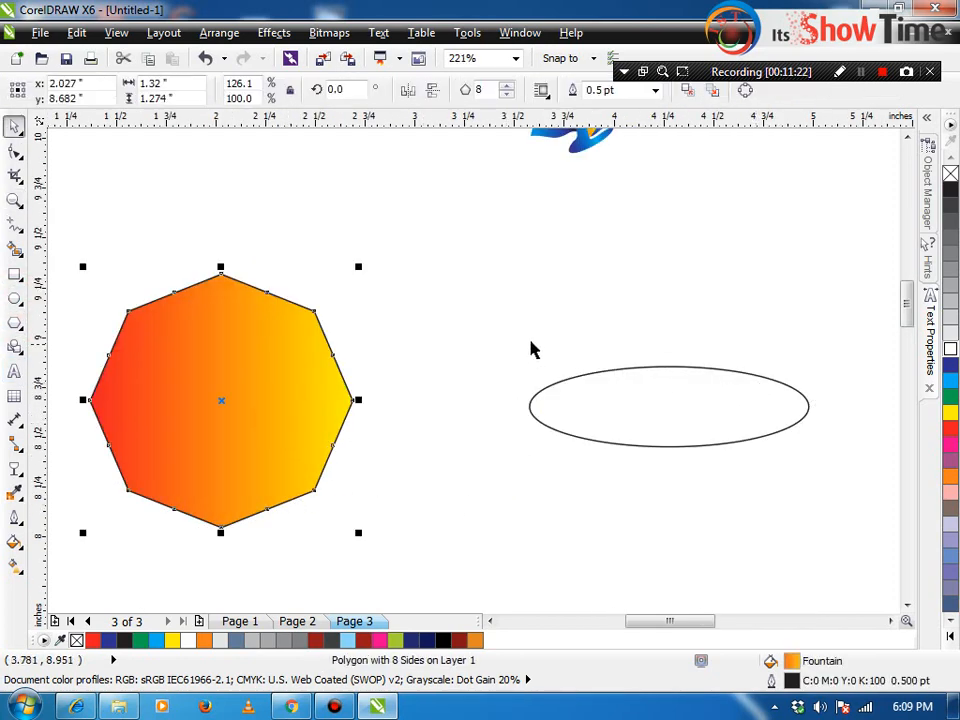
key(F12)
click(371, 248)
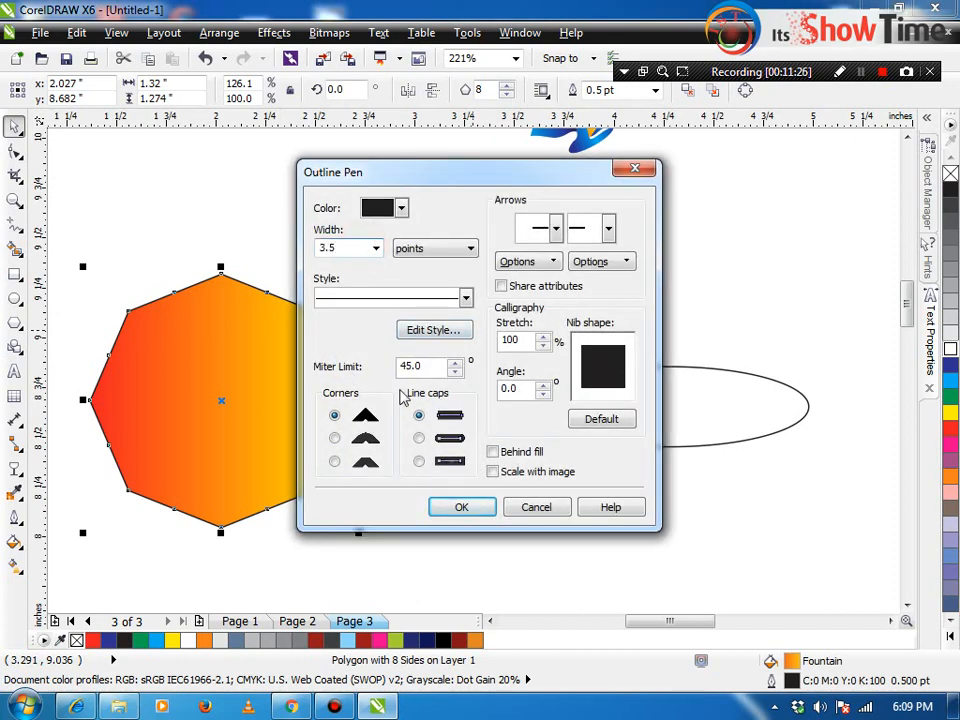
text(3.5)
click(492, 471)
click(492, 451)
click(419, 438)
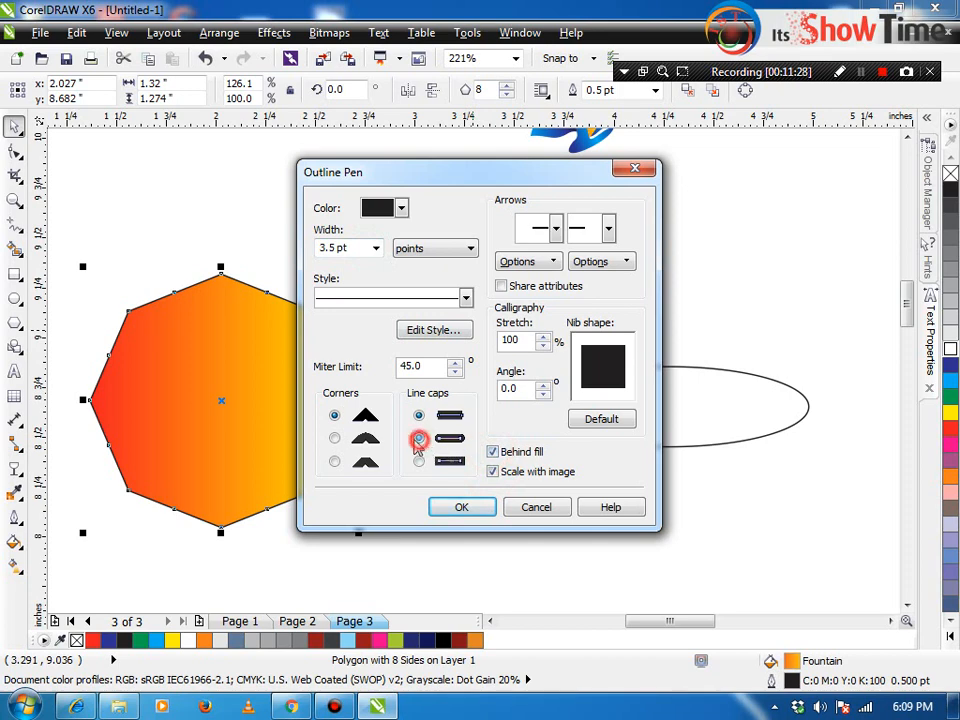
click(334, 440)
click(458, 510)
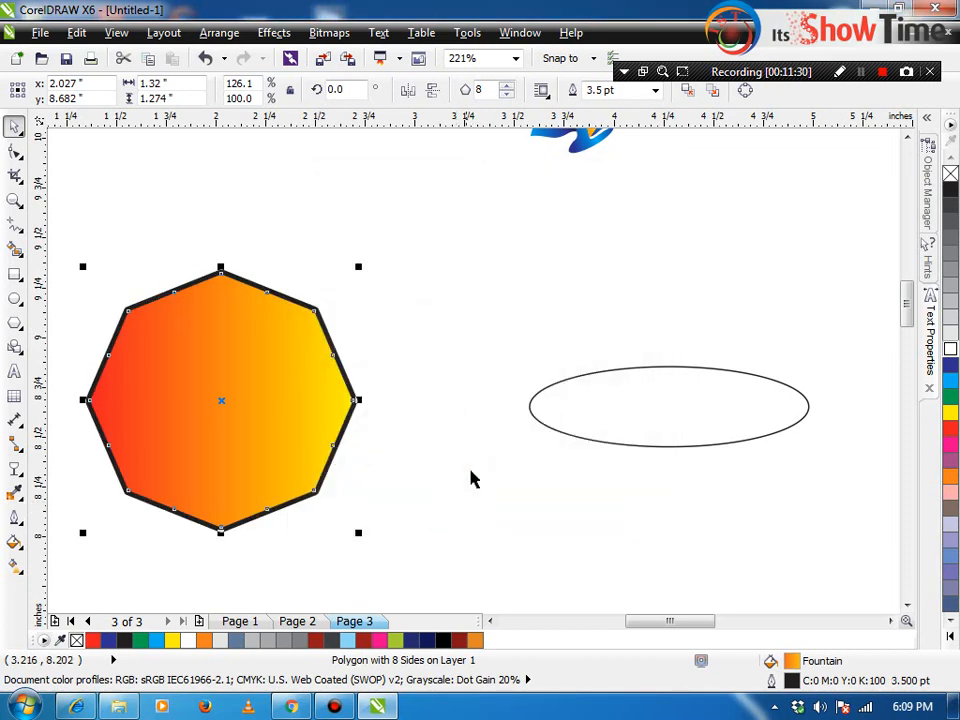
right_click(952, 368)
click(484, 315)
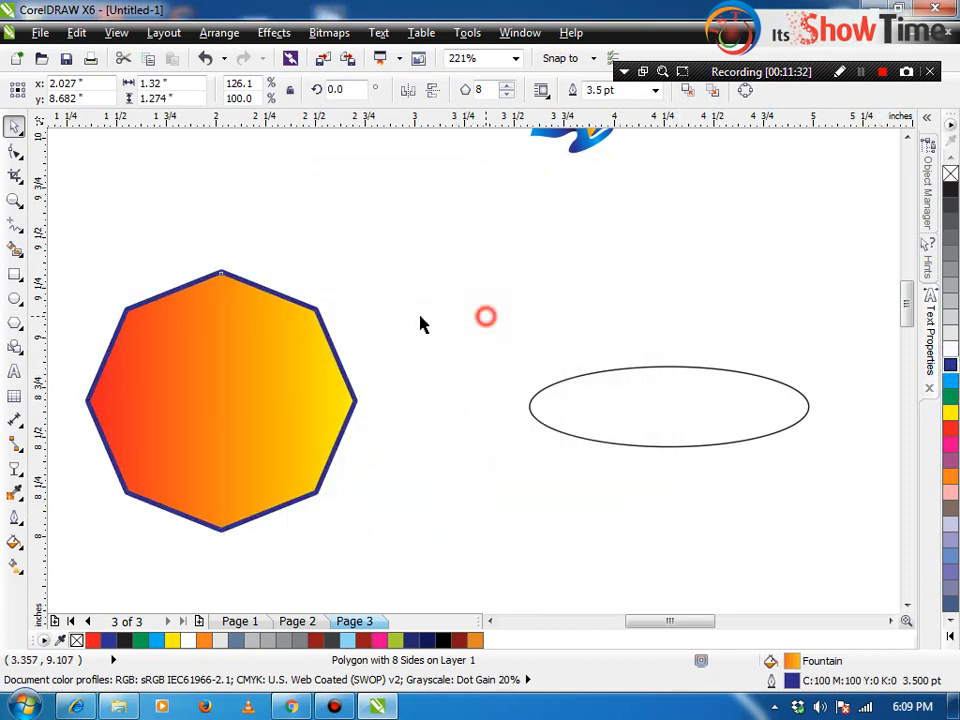
Step: Copy the octagon's outline pen, outline colour and fill onto the ellipse with Copy Properties From
click(676, 440)
click(116, 32)
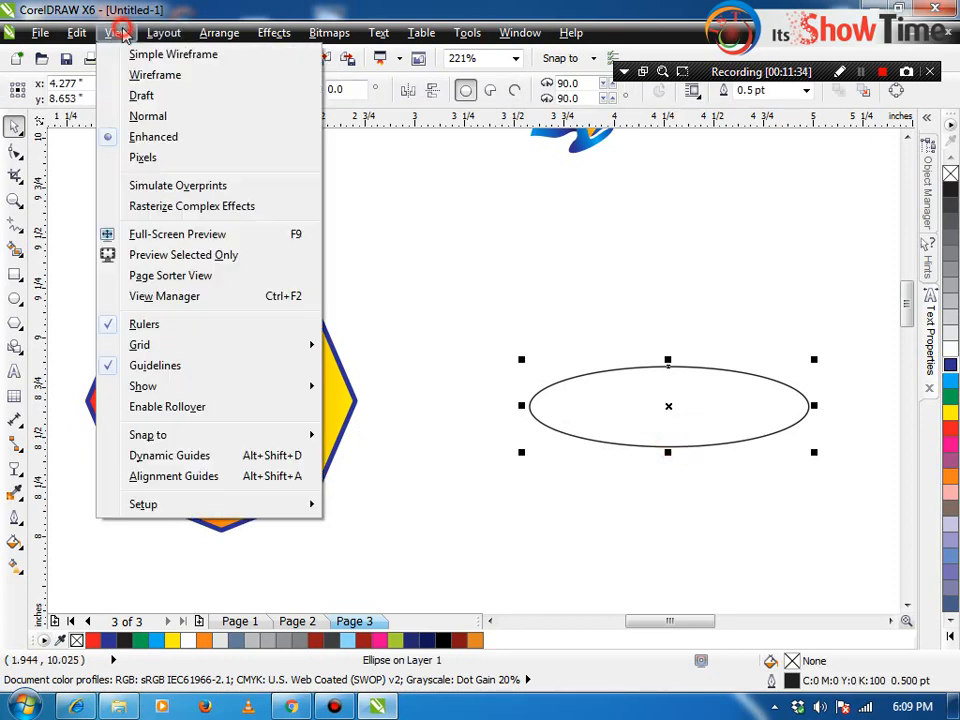
mouse_move(76, 32)
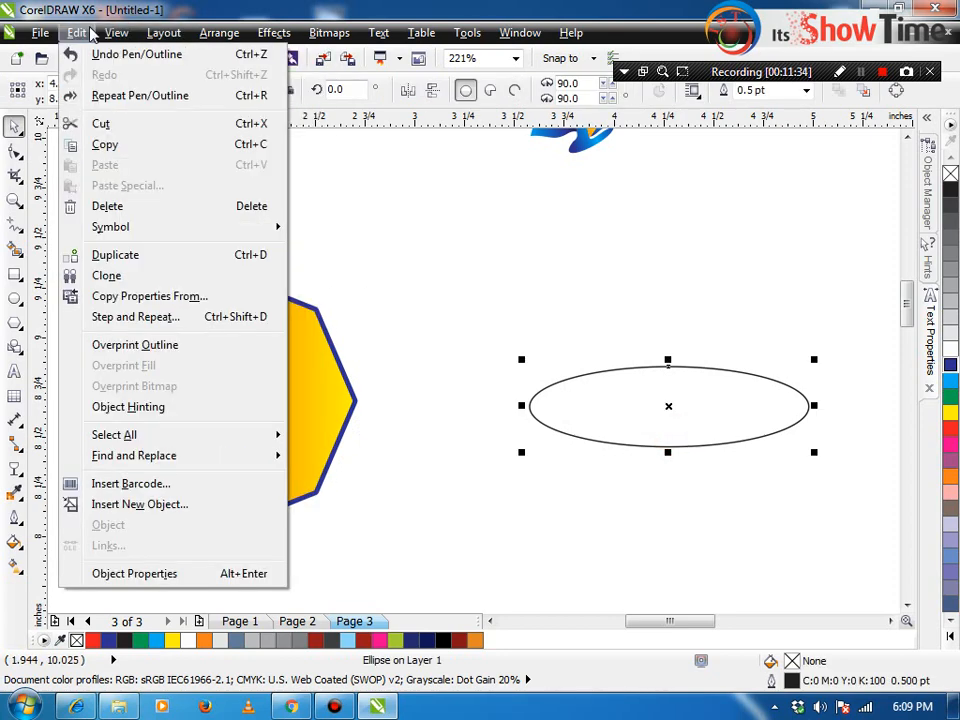
click(148, 298)
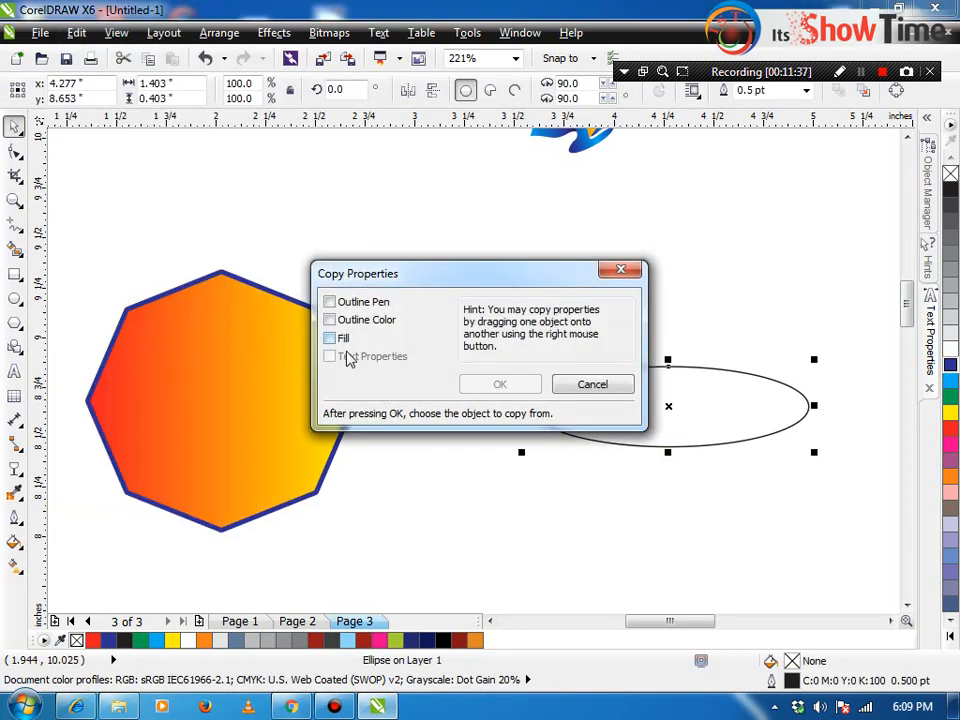
click(330, 302)
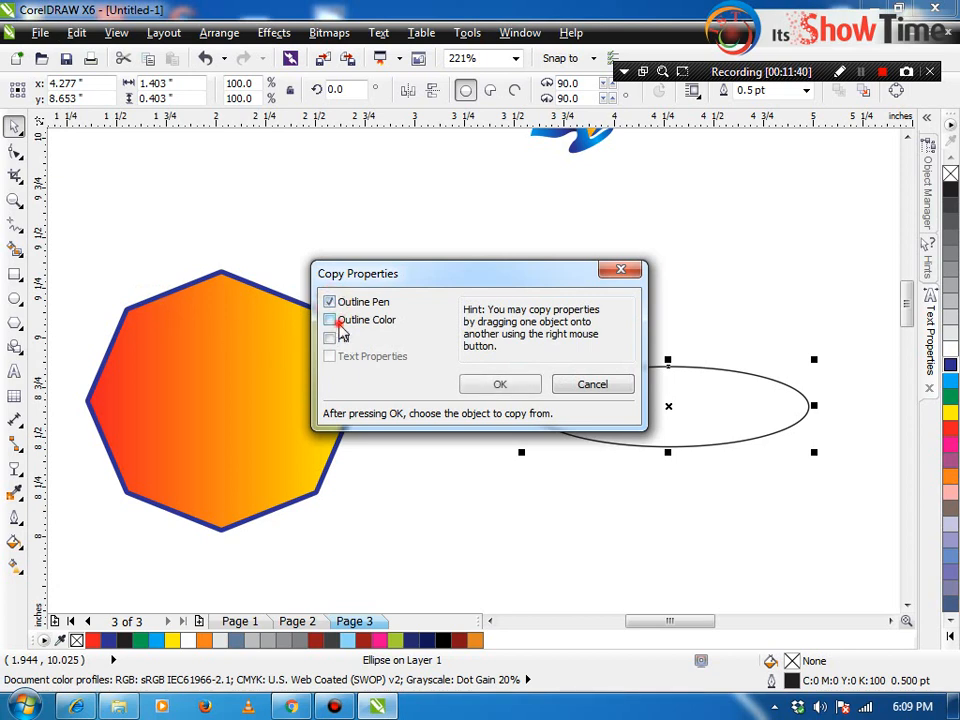
click(330, 320)
click(330, 338)
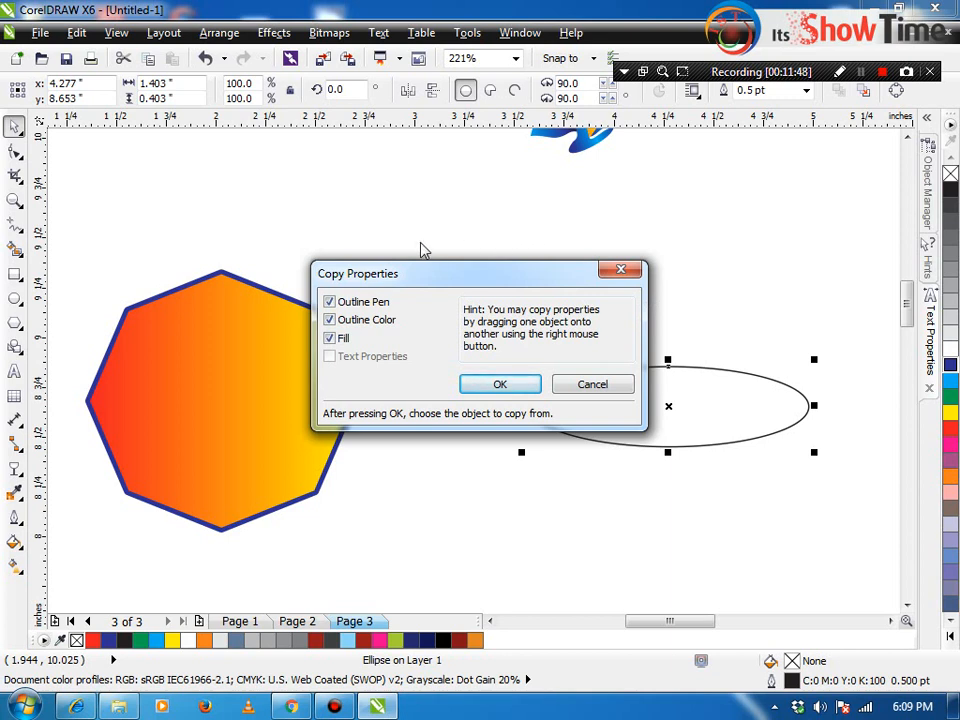
click(500, 384)
click(231, 392)
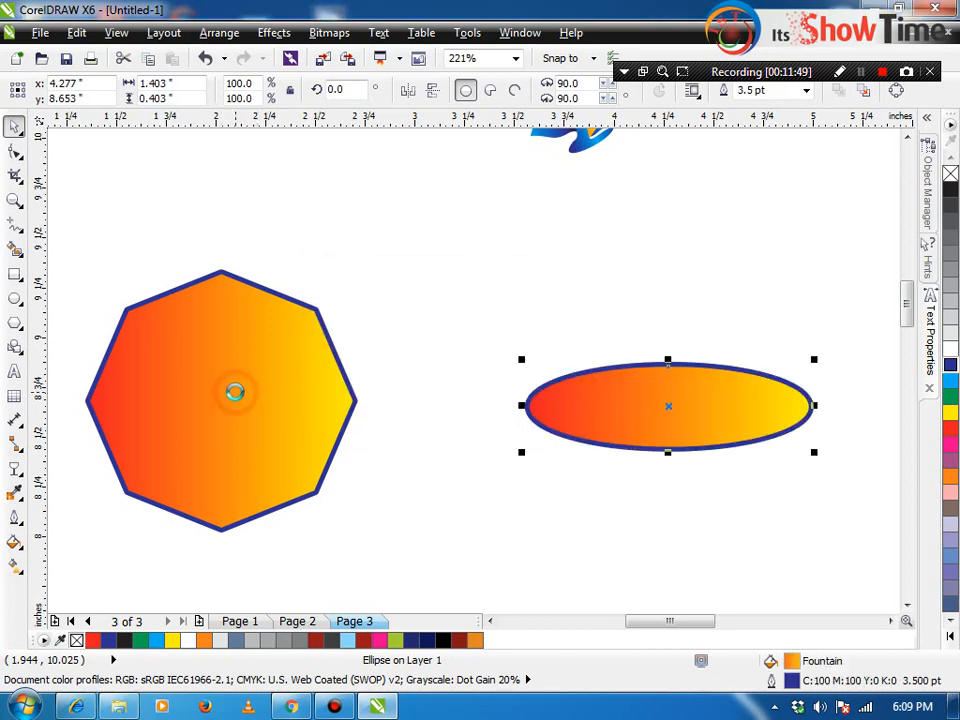
click(403, 315)
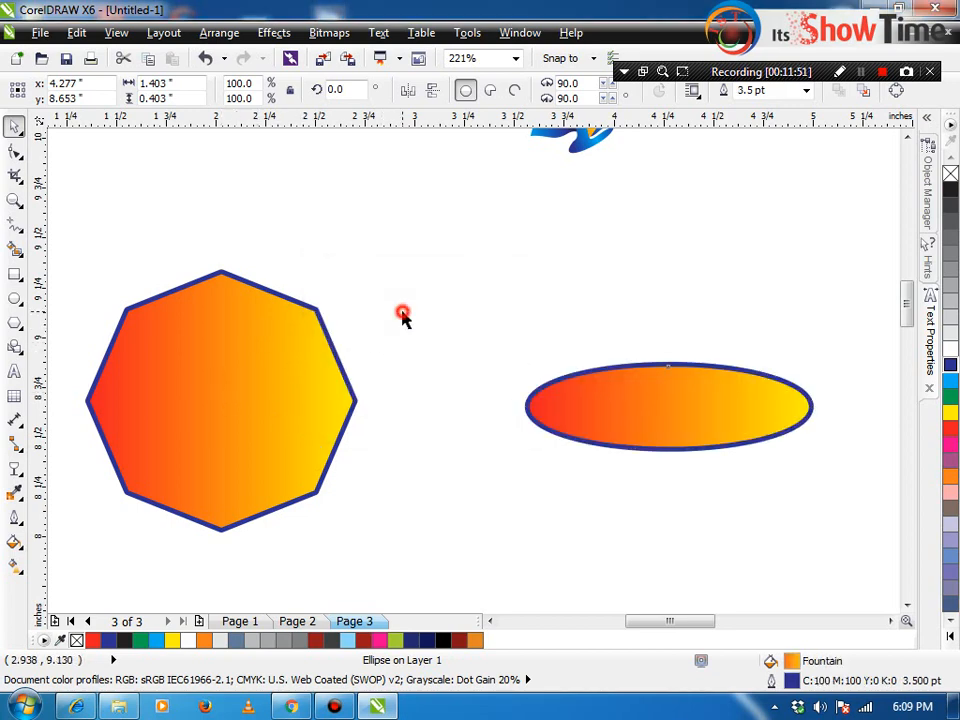
Step: Nudge the ellipse slightly to the left and reselect it
click(574, 401)
drag(567, 403, 517, 397)
click(509, 470)
click(530, 421)
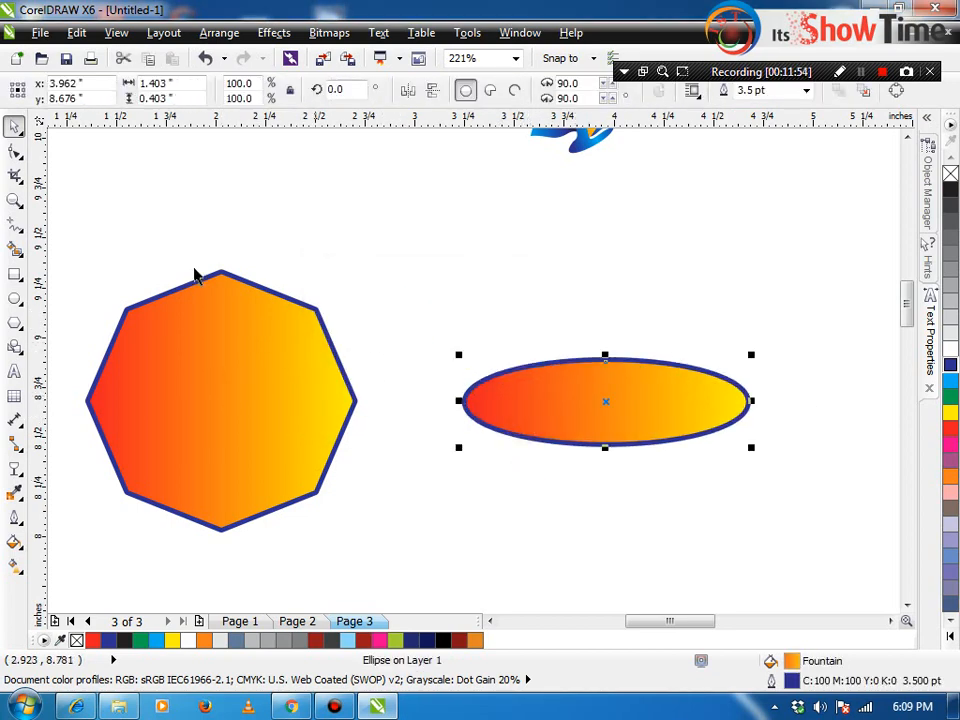
Step: Apply Step and Repeat with 2, then 10 copies of the ellipse, then undo them and close the docker
click(78, 33)
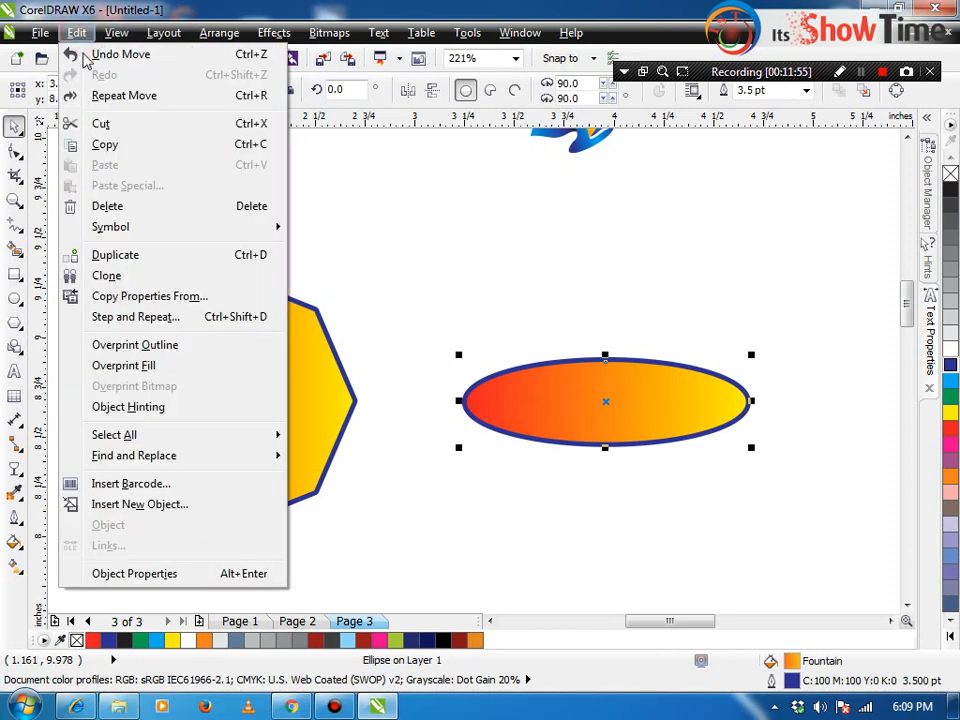
click(164, 324)
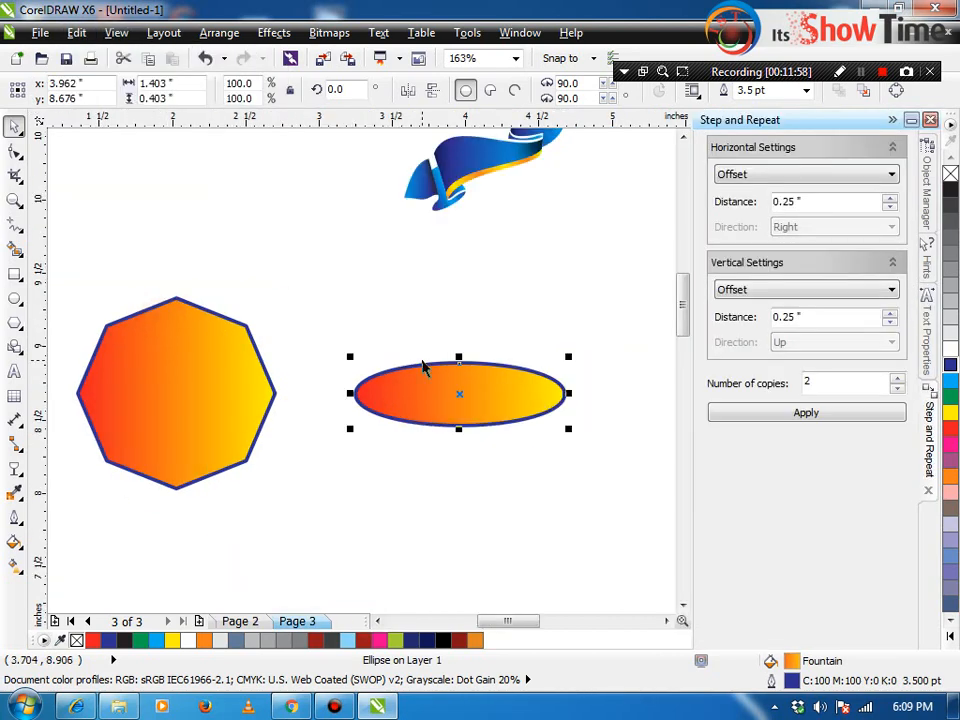
click(487, 399)
click(823, 411)
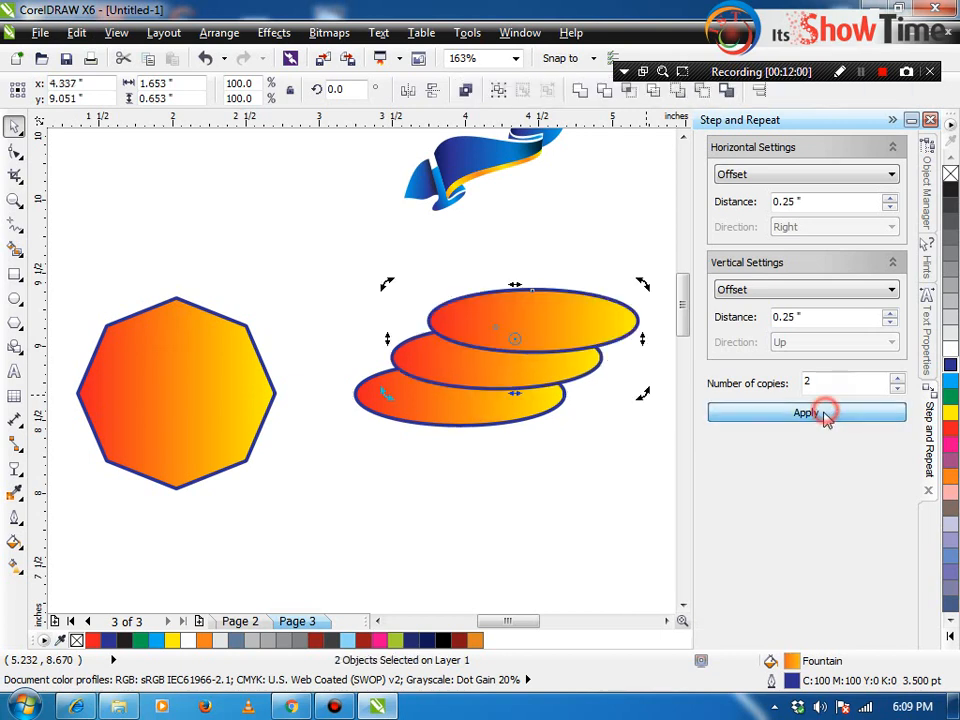
click(818, 413)
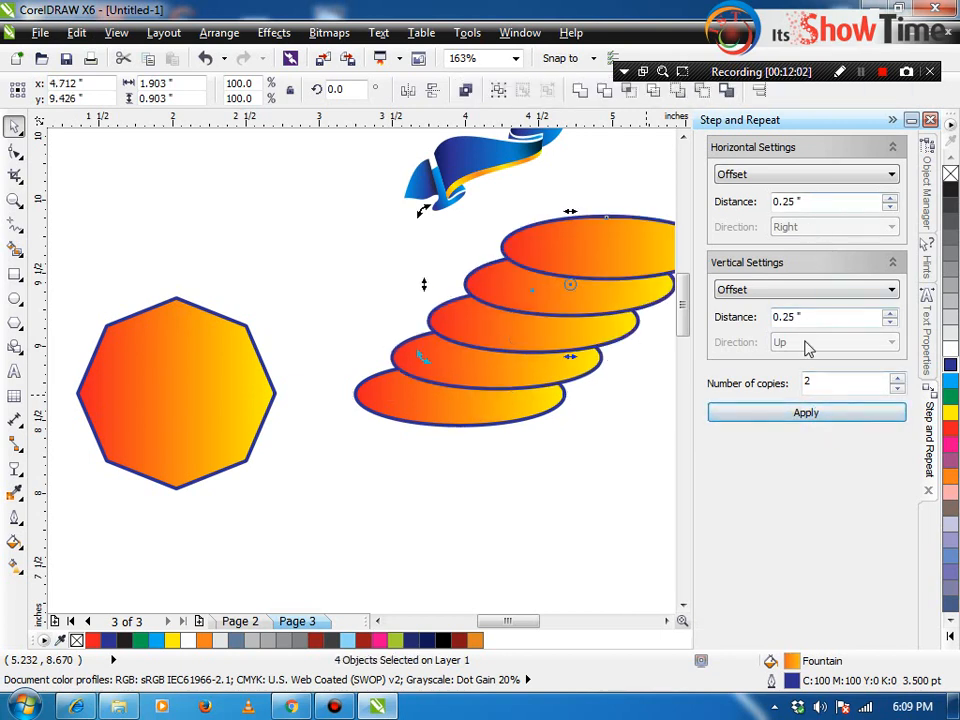
double_click(820, 386)
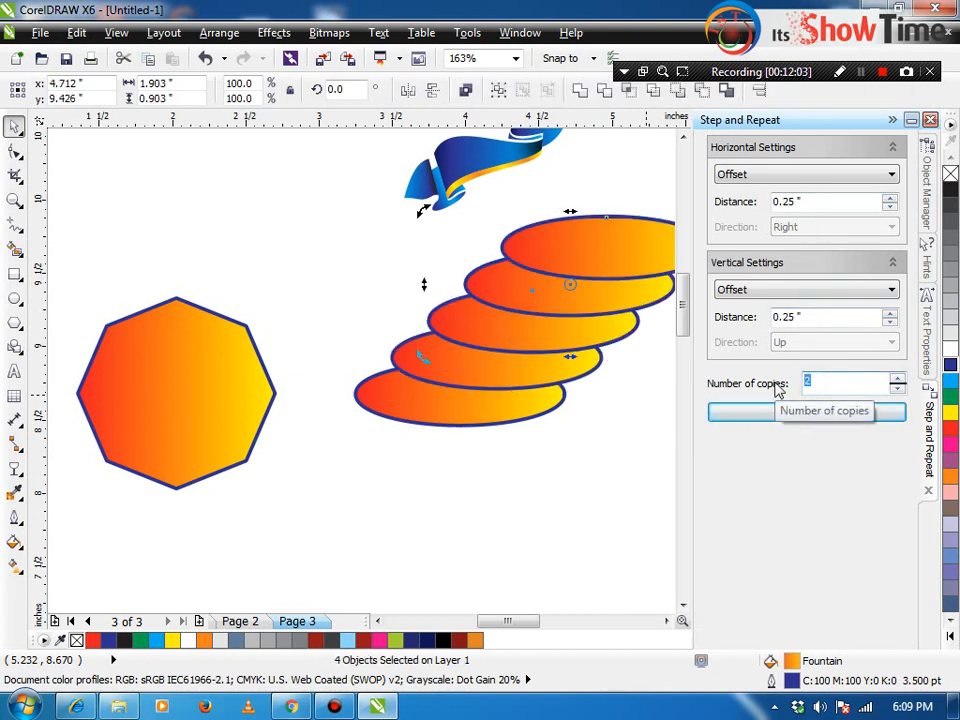
click(799, 411)
scroll(632, 395, down, 4)
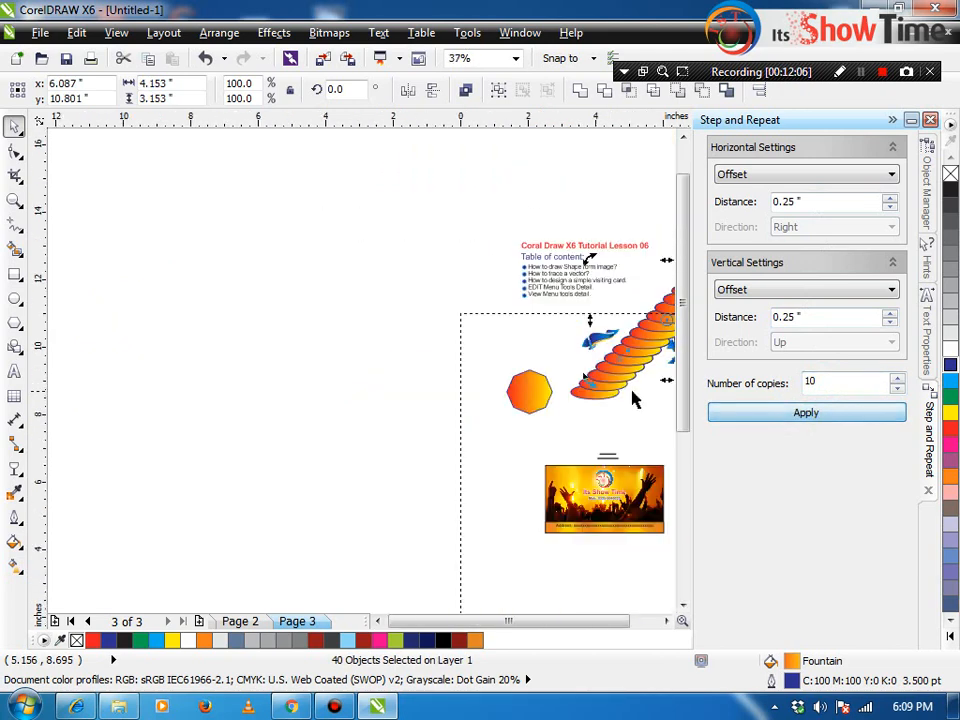
key(ctrl+z)
key(ctrl+z)
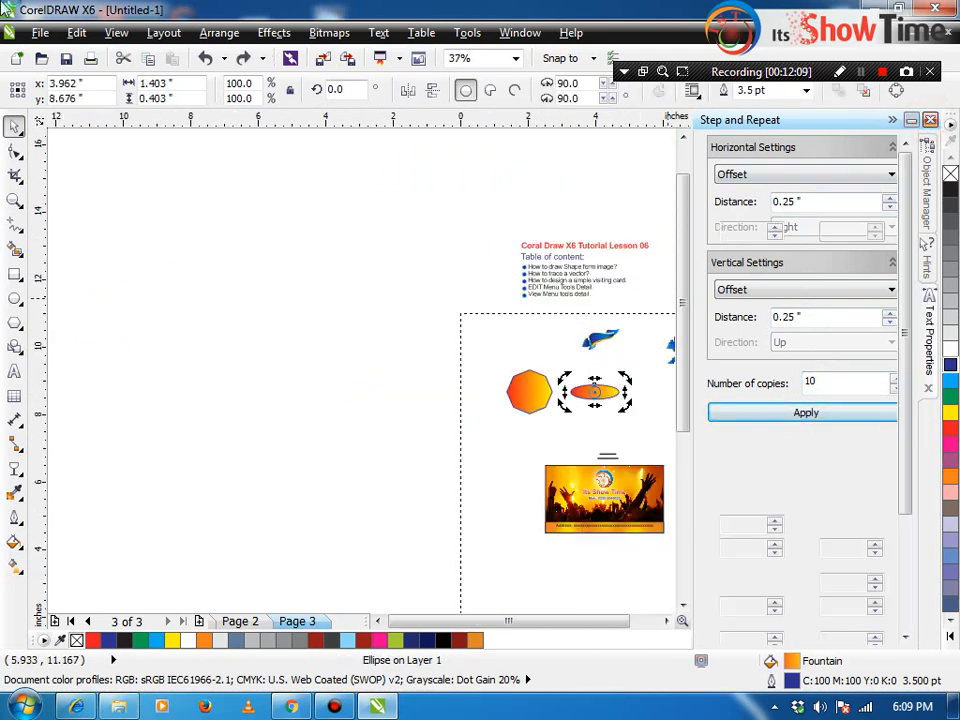
click(929, 120)
click(76, 32)
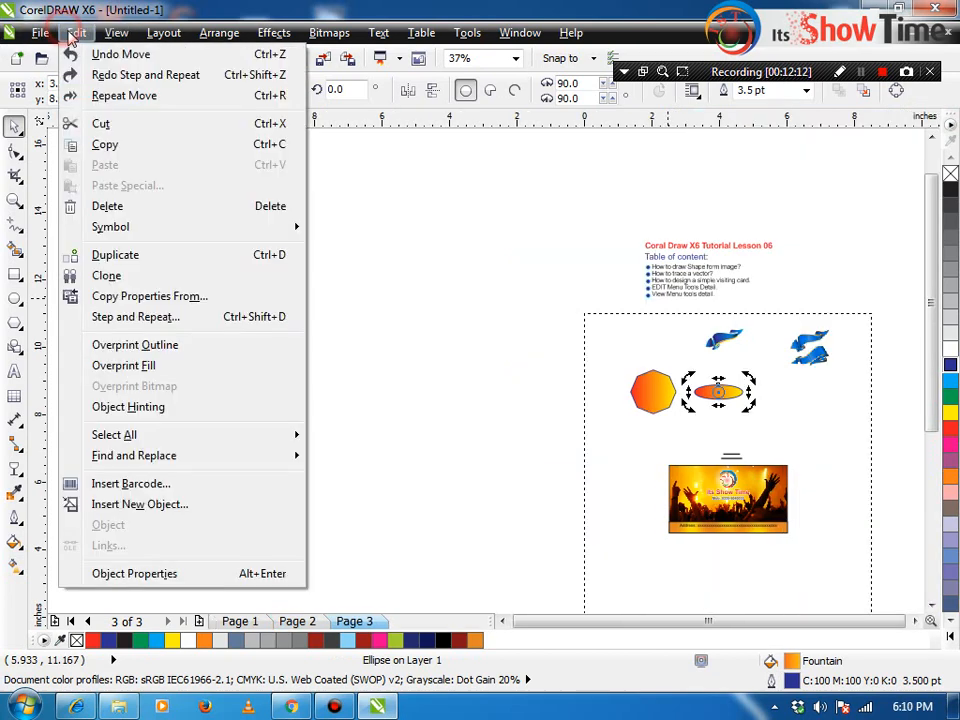
Step: Turn Overprint Outline on for the ellipse, then switch it back off
click(184, 347)
click(80, 33)
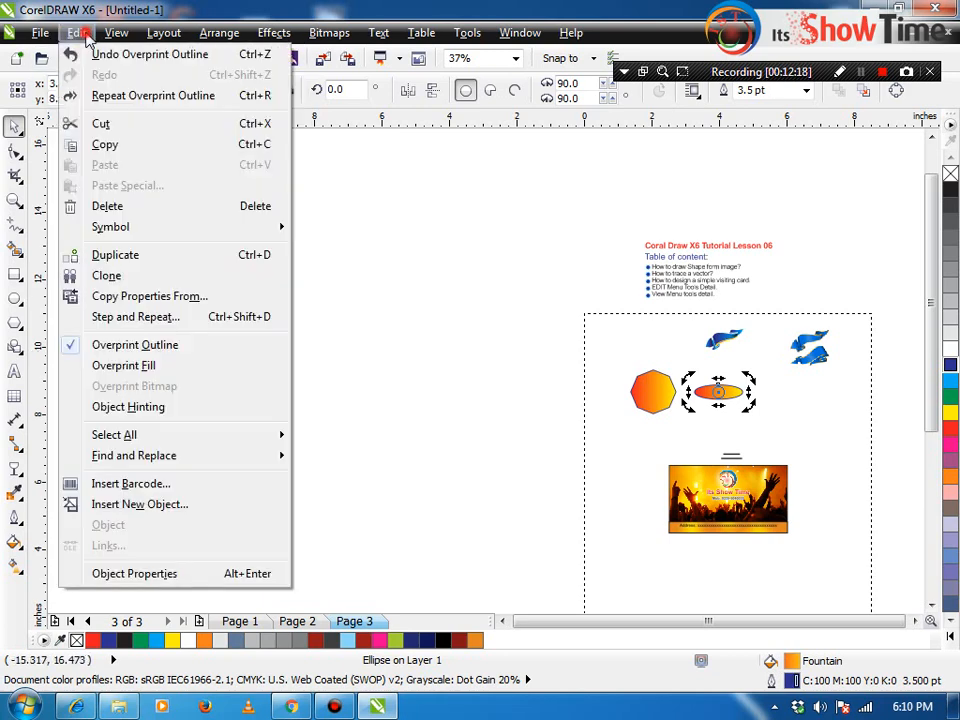
click(81, 344)
Step: Select all objects on the page, then clear it and pick the ellipse and small bitmap
click(77, 33)
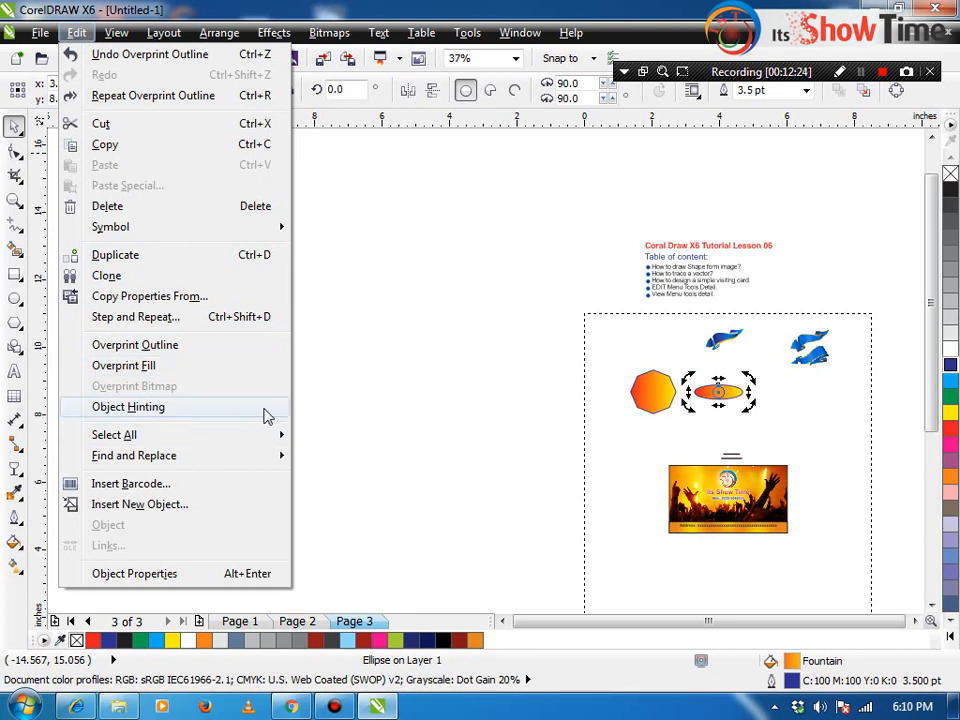
mouse_move(250, 437)
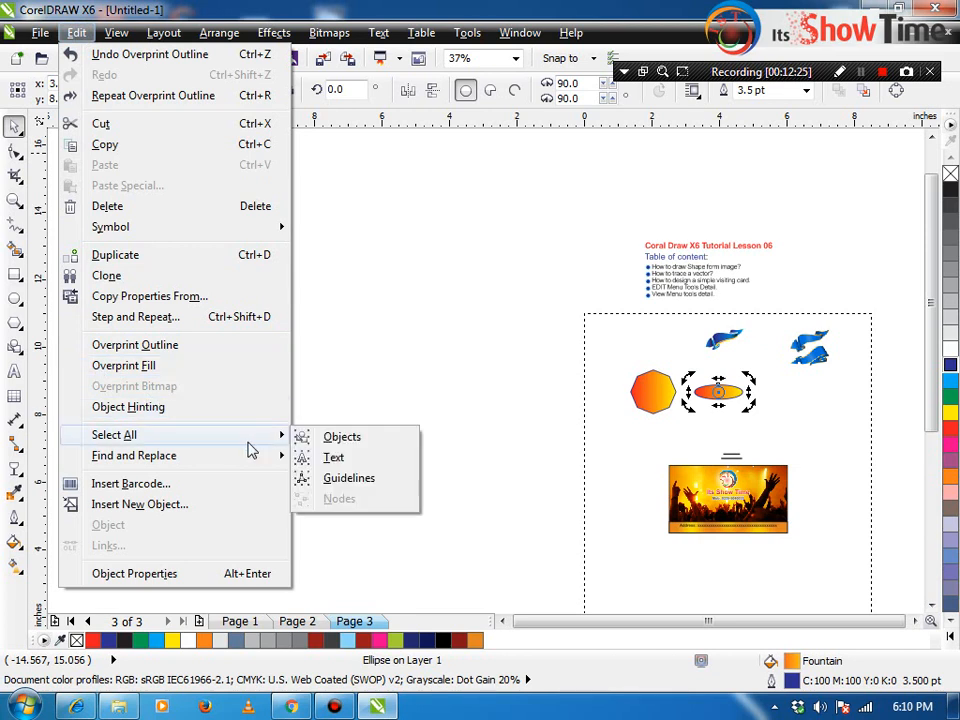
click(372, 441)
click(598, 356)
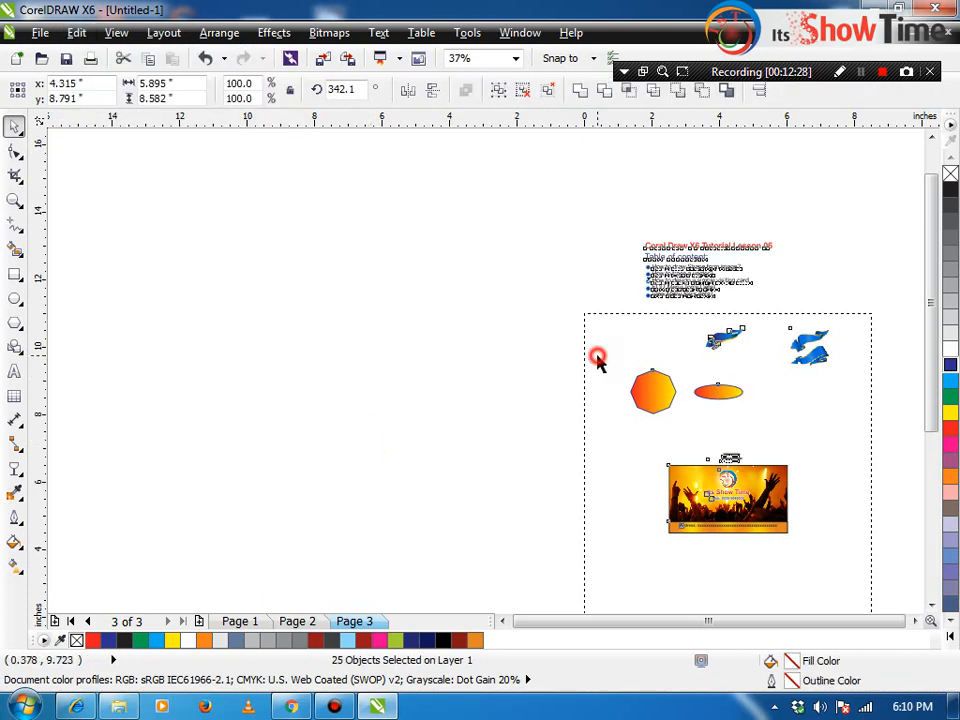
click(722, 397)
click(733, 455)
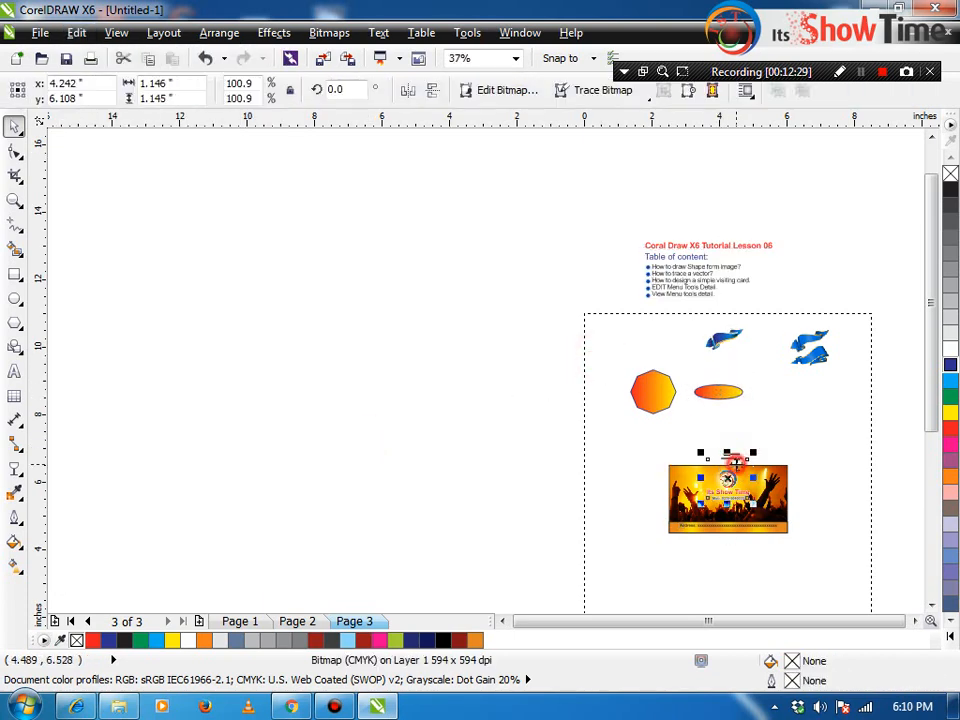
Step: Select all text objects, then zoom in on the concert business card and its logo
click(76, 32)
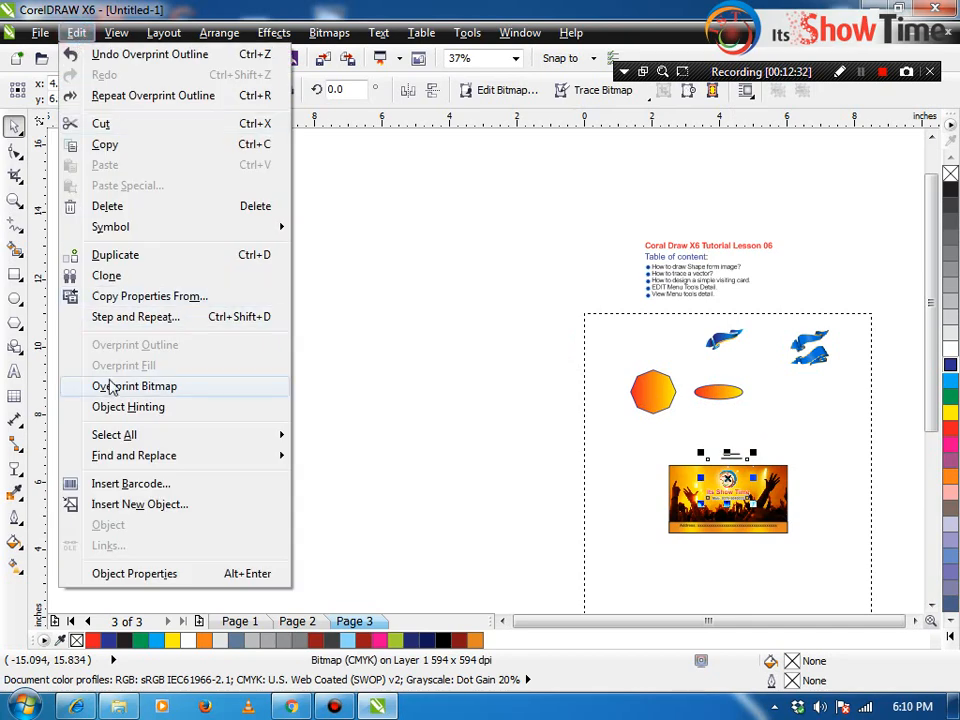
mouse_move(130, 436)
click(356, 462)
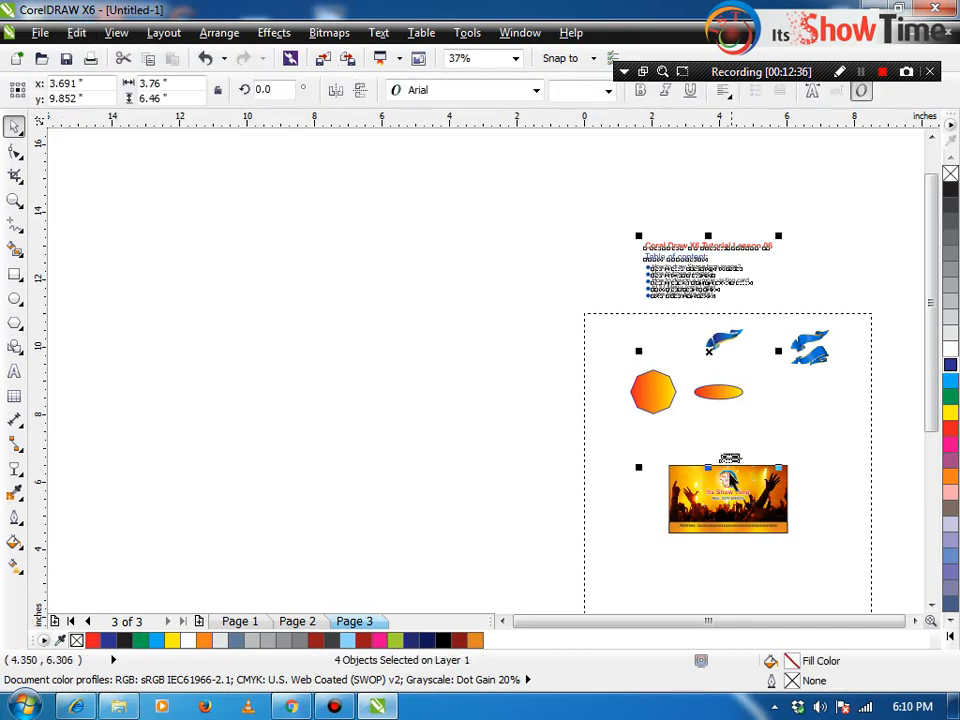
key(F2)
drag(691, 480, 771, 525)
click(516, 299)
drag(546, 269, 540, 265)
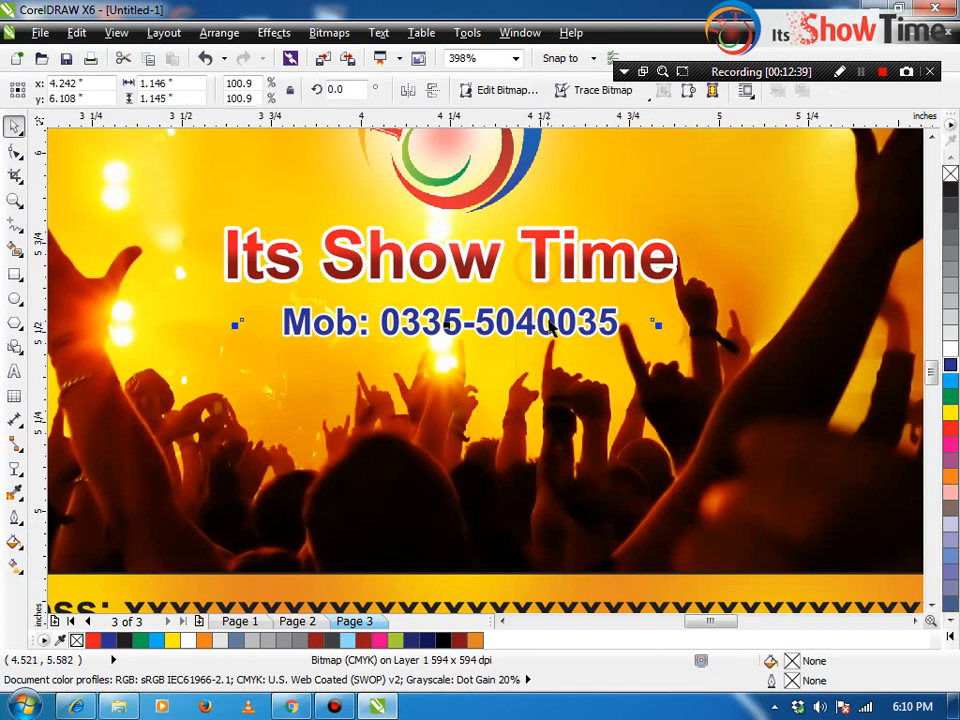
Step: Select the card's phone line and background frame, zoom out, and select the contents text
click(551, 322)
click(533, 400)
key(F4)
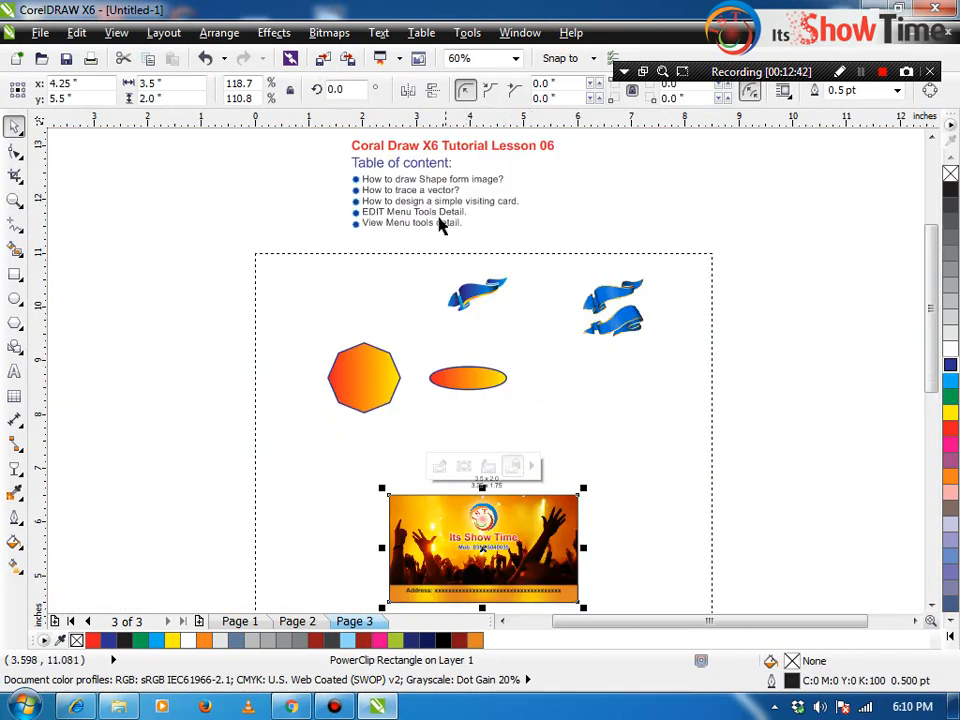
click(402, 200)
Step: Add a horizontal guideline at 9.196 inches and a vertical guideline at 2.656 inches
click(76, 32)
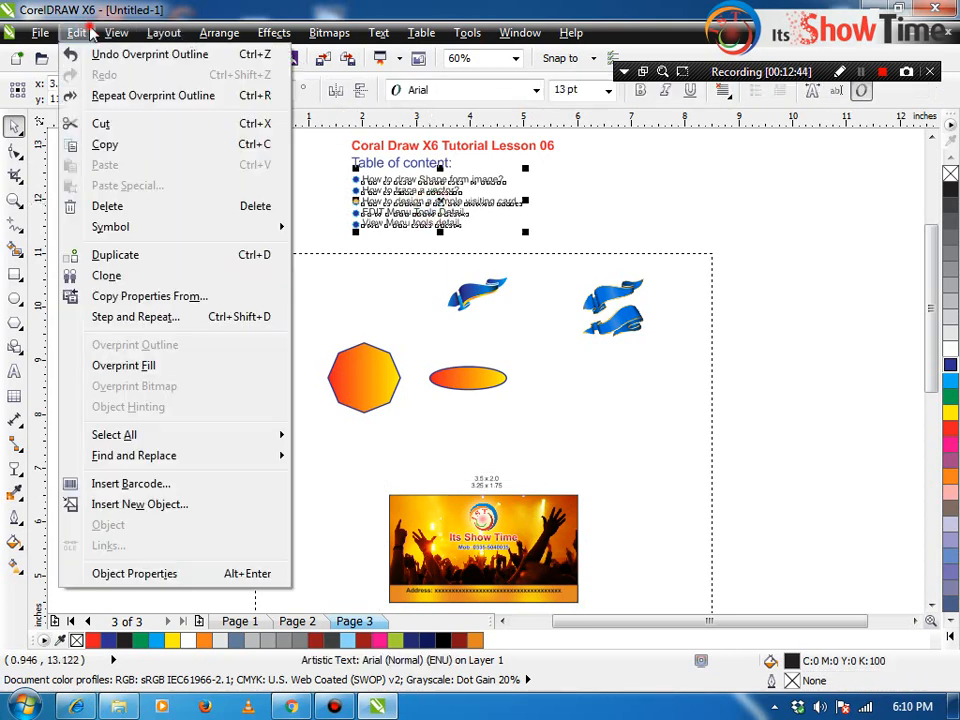
mouse_move(146, 440)
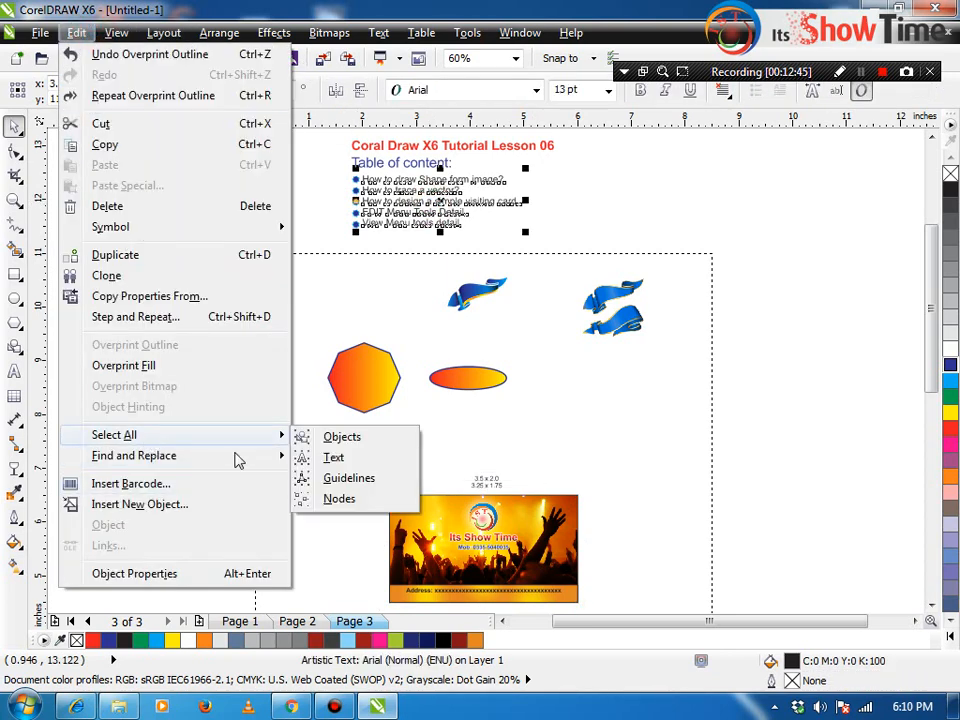
click(360, 482)
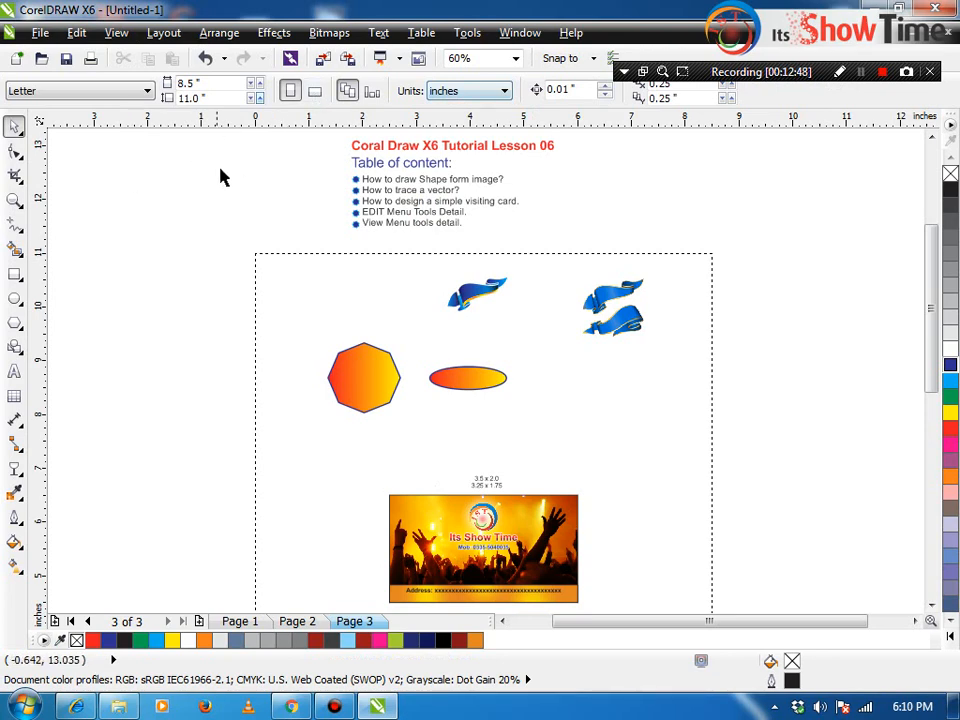
drag(248, 223, 282, 349)
drag(39, 294, 398, 300)
click(103, 300)
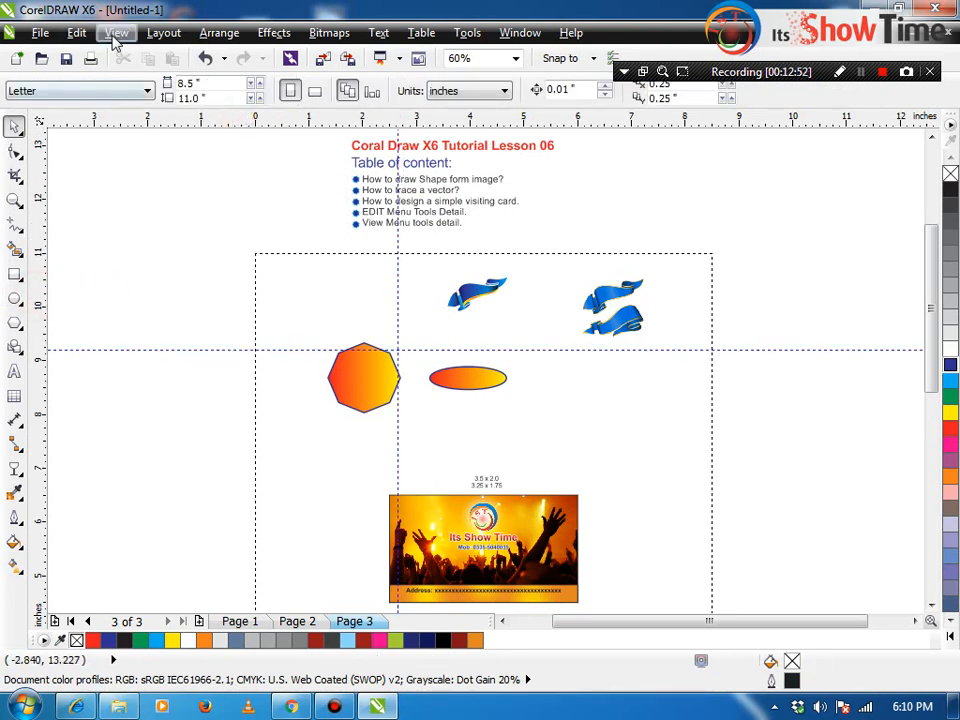
Step: Select both guidelines with Select All Guidelines and delete them
click(116, 32)
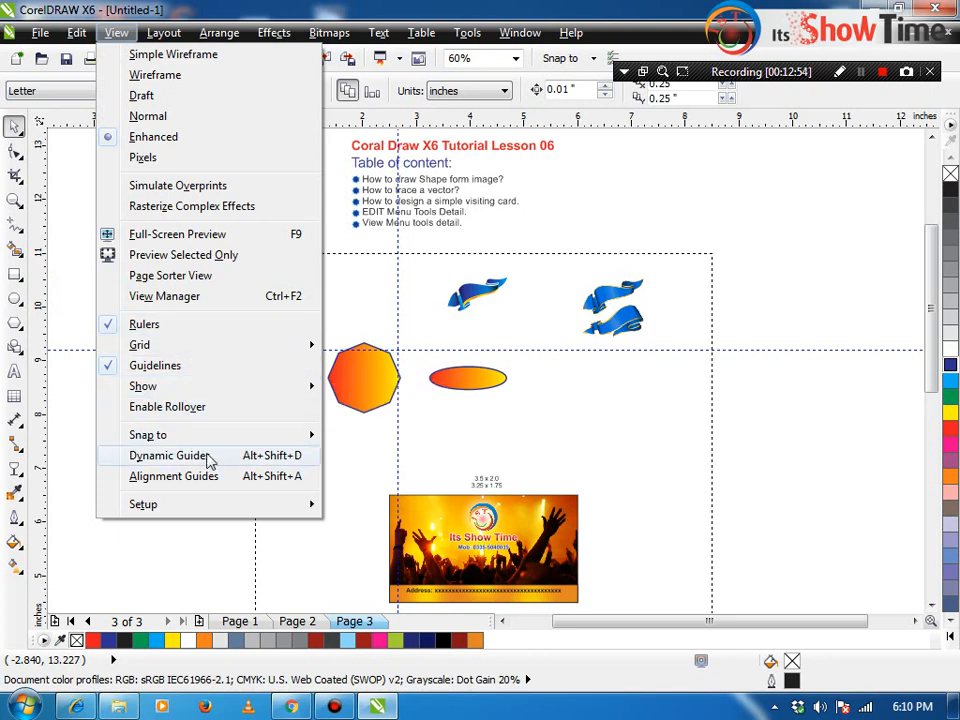
mouse_move(71, 32)
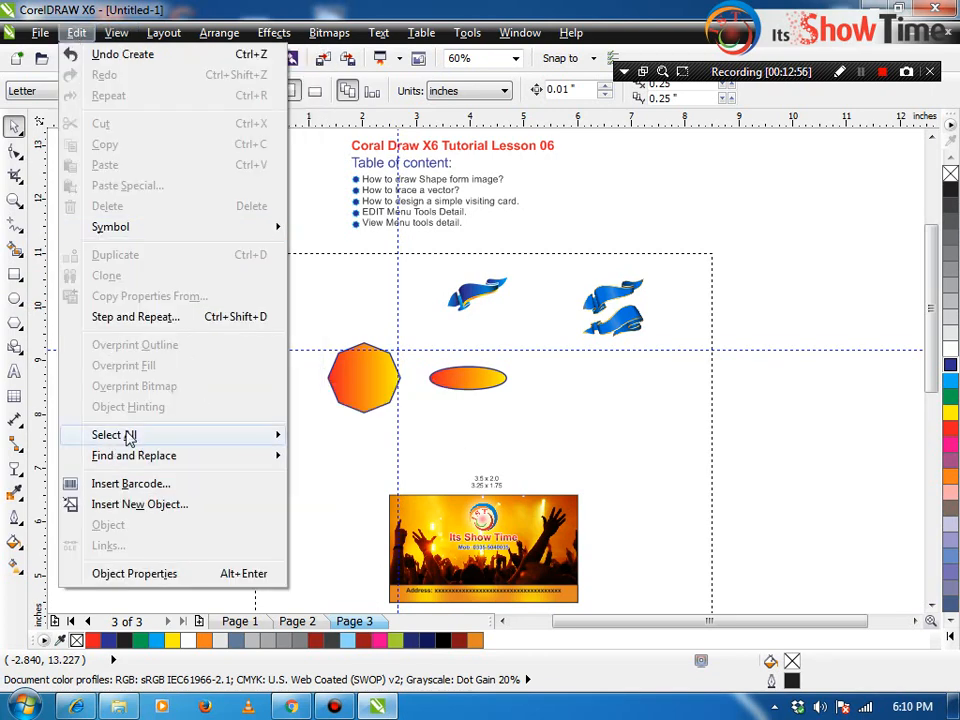
mouse_move(214, 442)
click(315, 477)
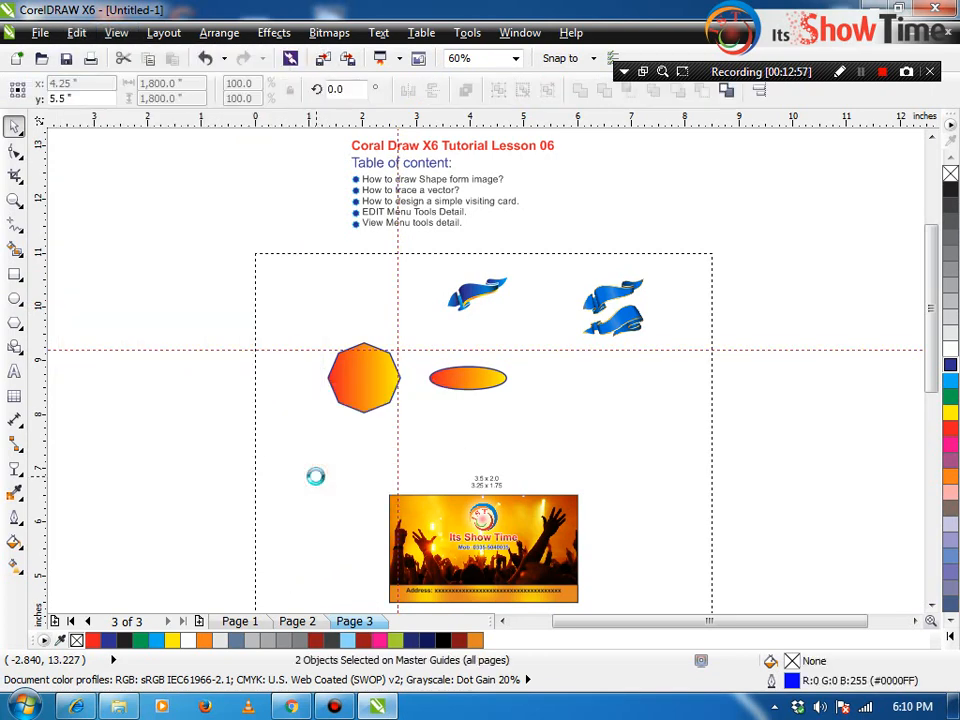
key(Delete)
Step: Convert the orange octagon into an editable curve with Ctrl+Q
click(76, 32)
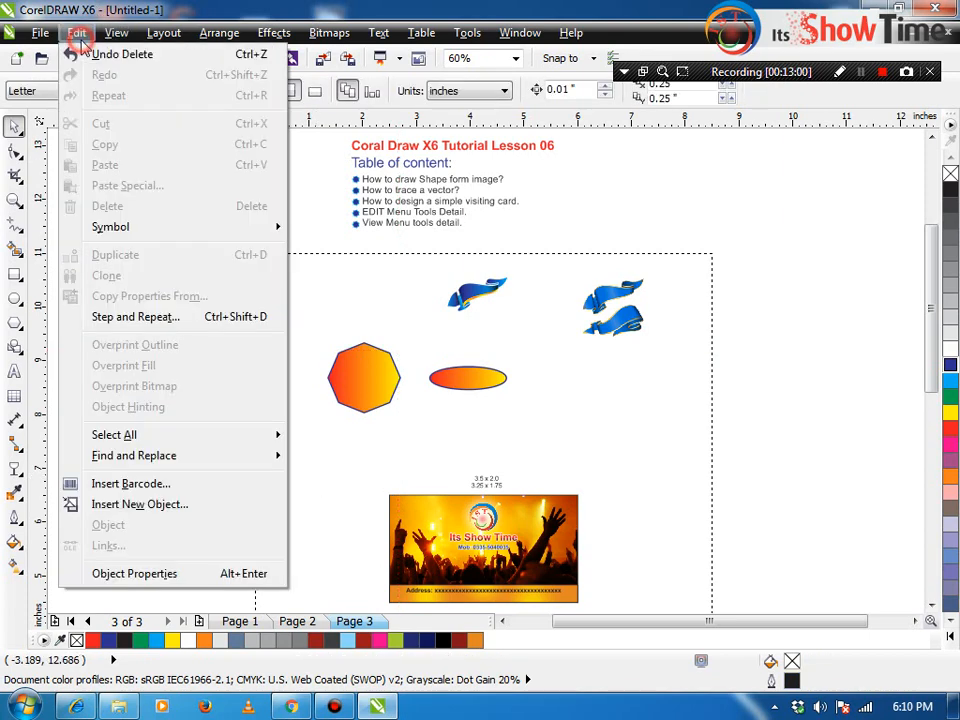
mouse_move(131, 436)
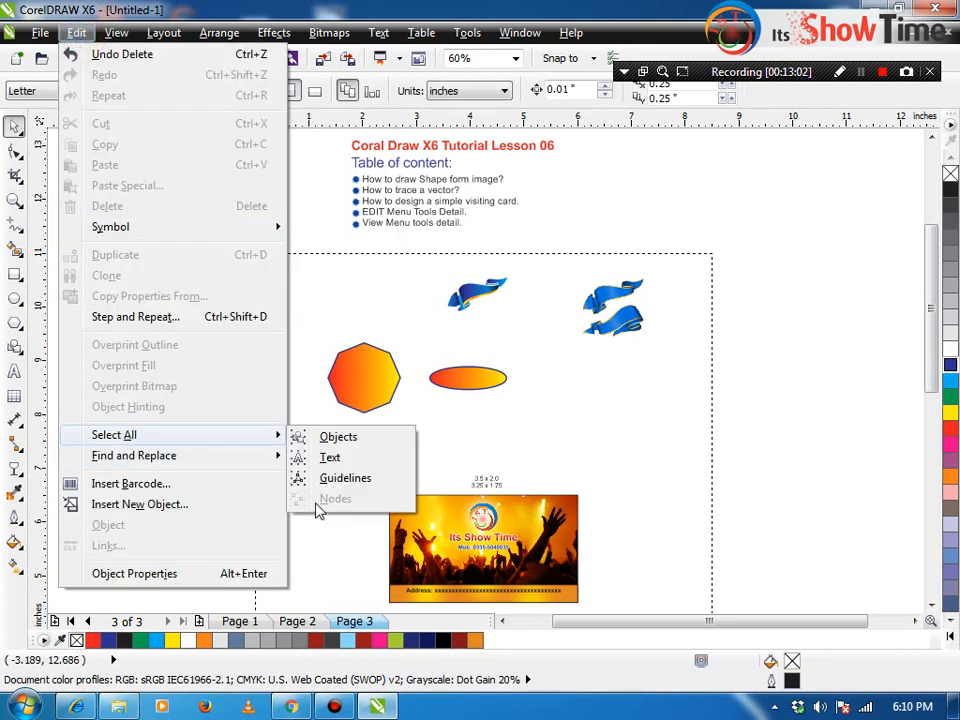
key(Escape)
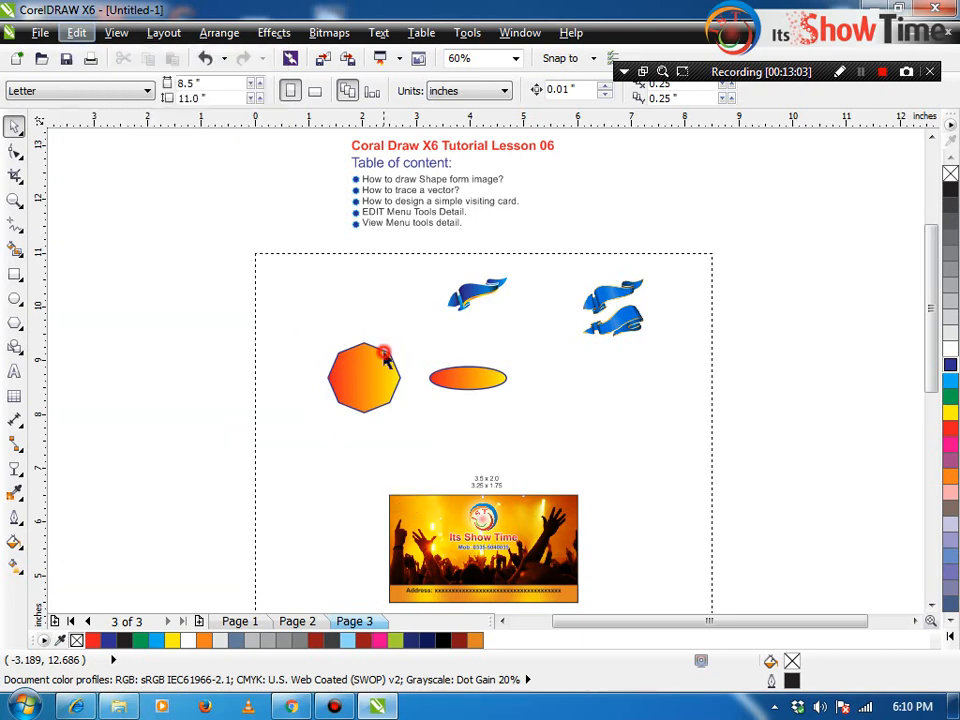
click(382, 360)
key(ctrl+q)
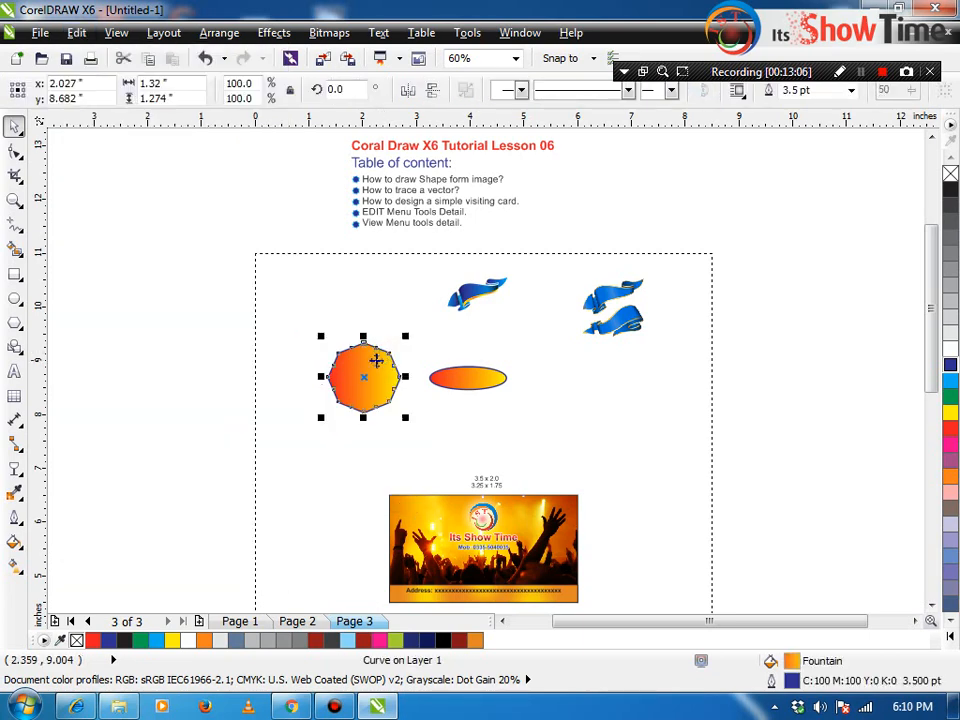
Step: Select all nodes of the octagon curve, then clear the node selection
click(76, 32)
mouse_move(154, 439)
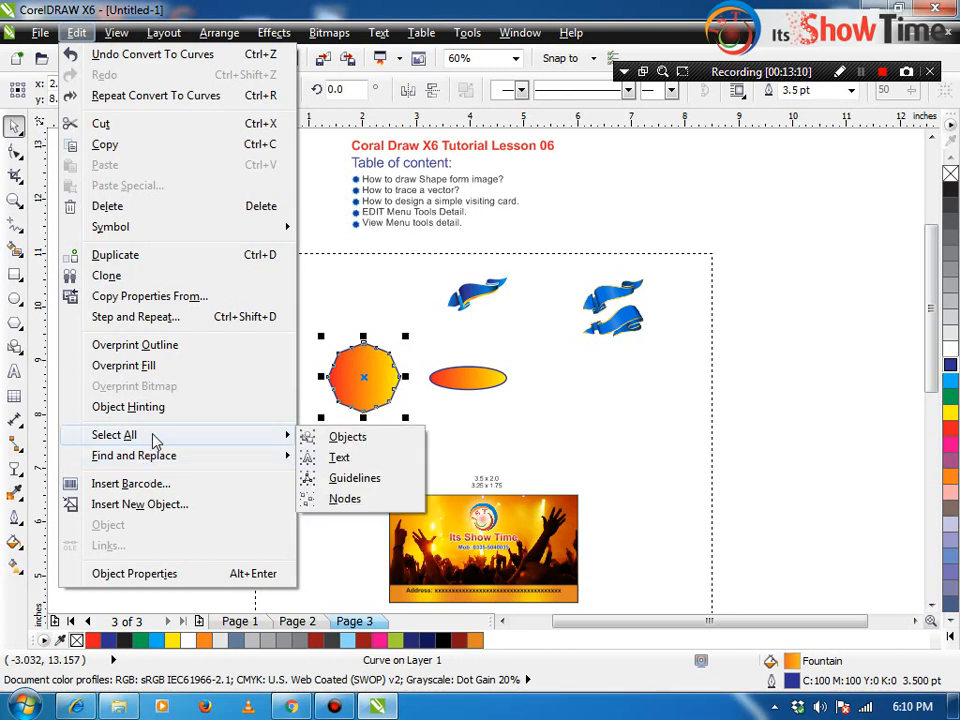
click(355, 502)
scroll(359, 372, up, 2)
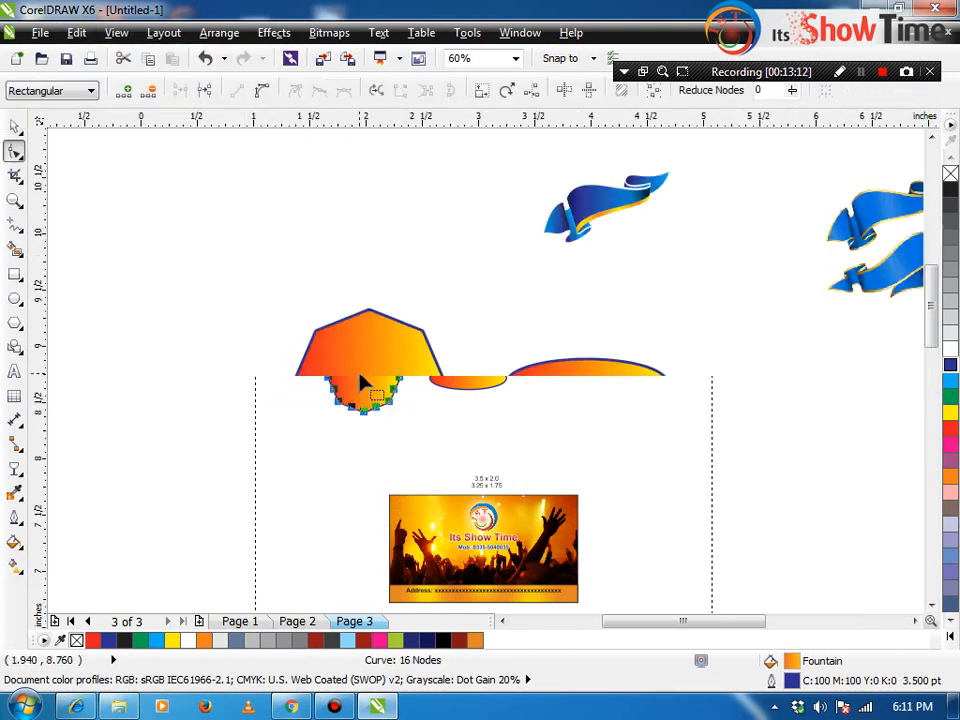
click(360, 335)
scroll(360, 335, down, 1)
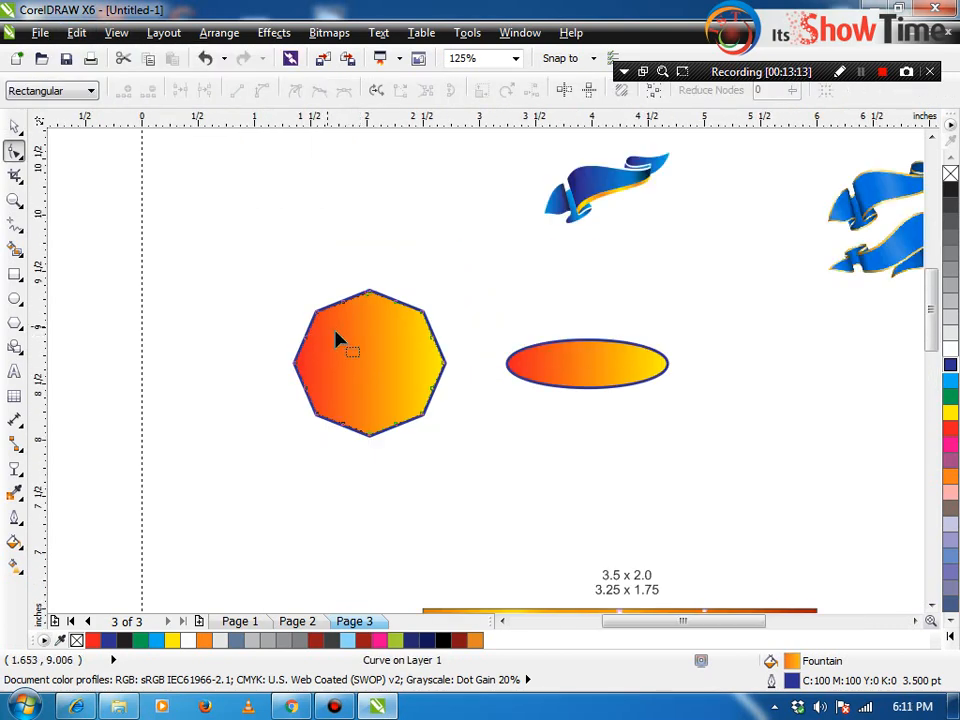
key(space)
Step: Select the ellipse and the blue ribbon group to show its rotate handles, then zoom to fit
click(542, 370)
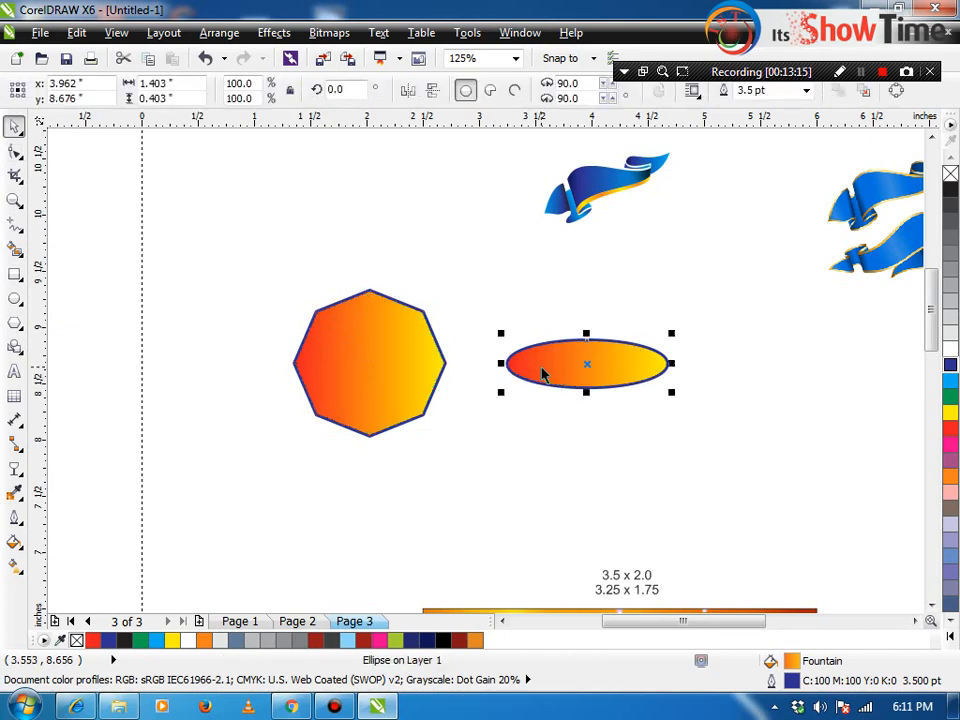
click(592, 185)
click(590, 190)
click(98, 150)
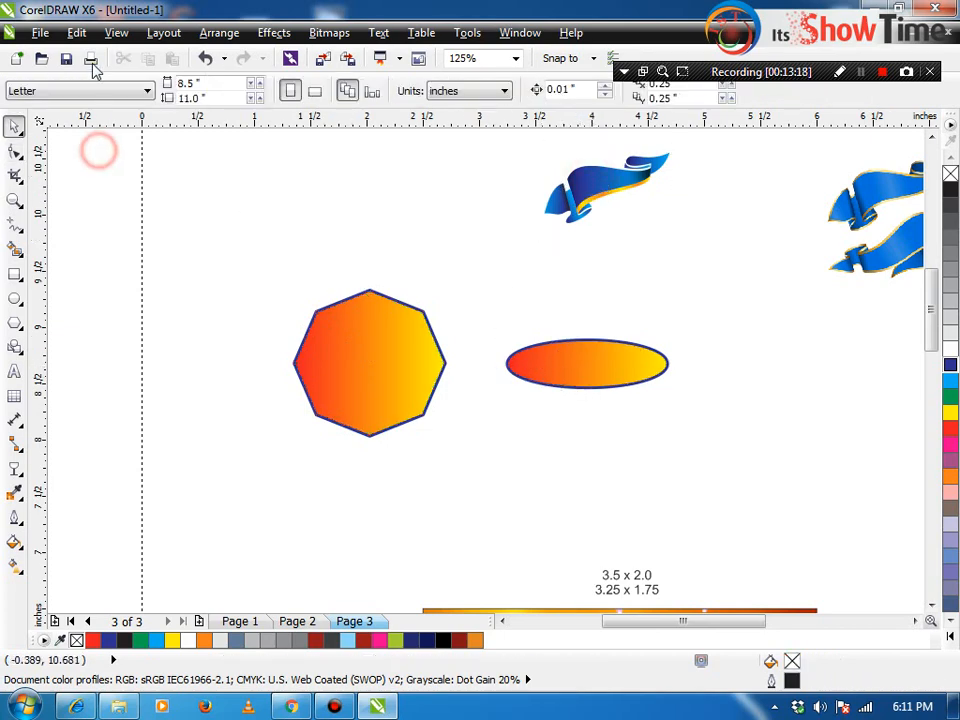
key(F4)
click(77, 32)
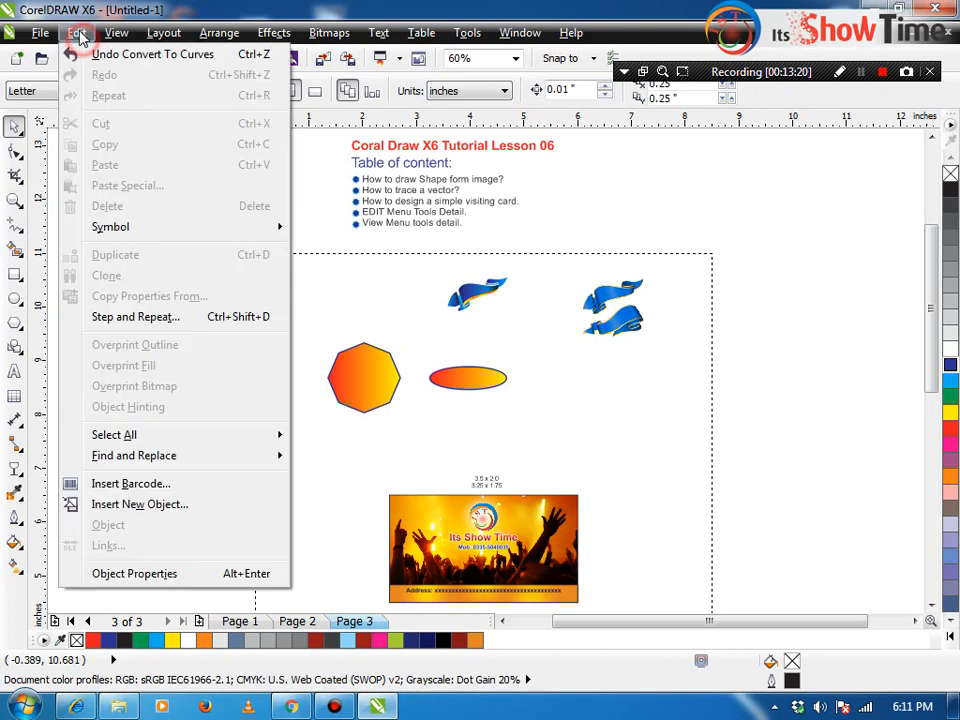
Step: Type the person's full name as a text line and move it just above the concert card
mouse_move(136, 458)
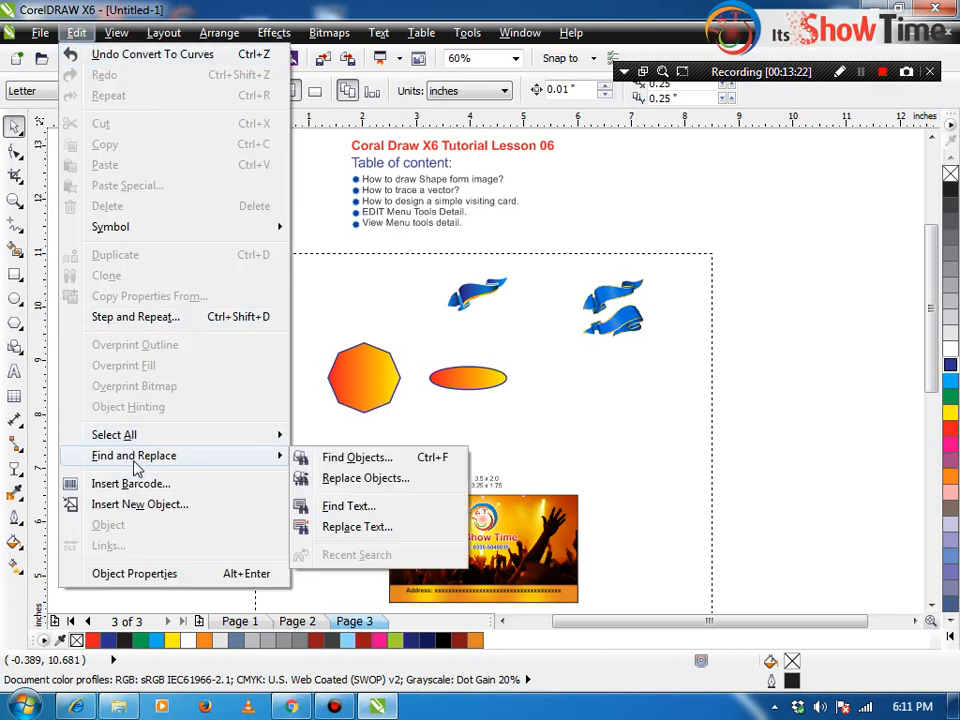
click(321, 274)
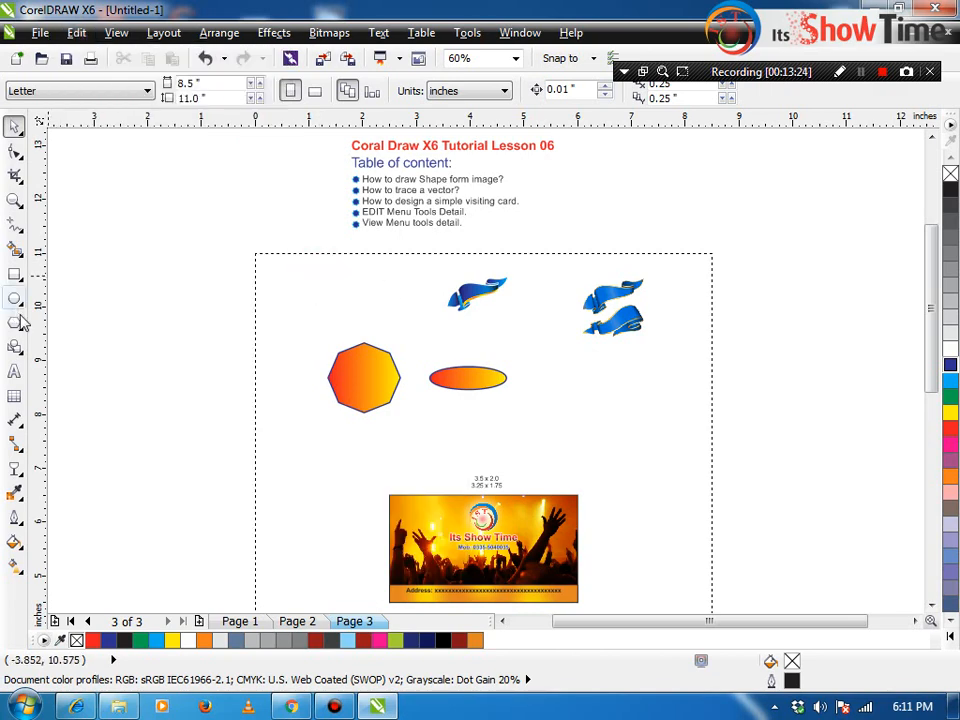
click(14, 371)
click(257, 455)
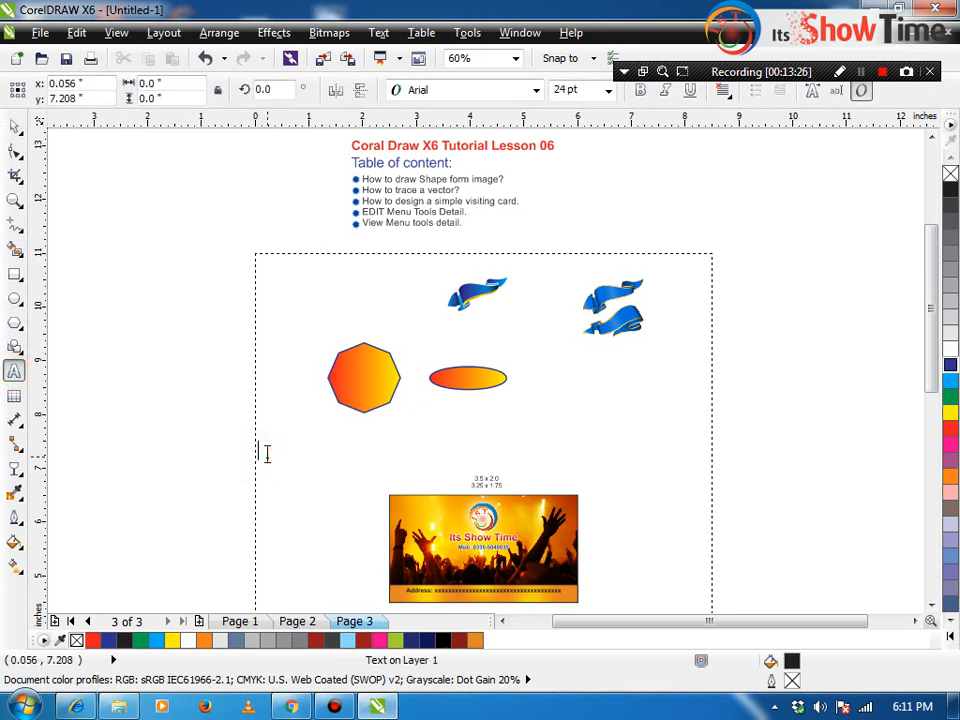
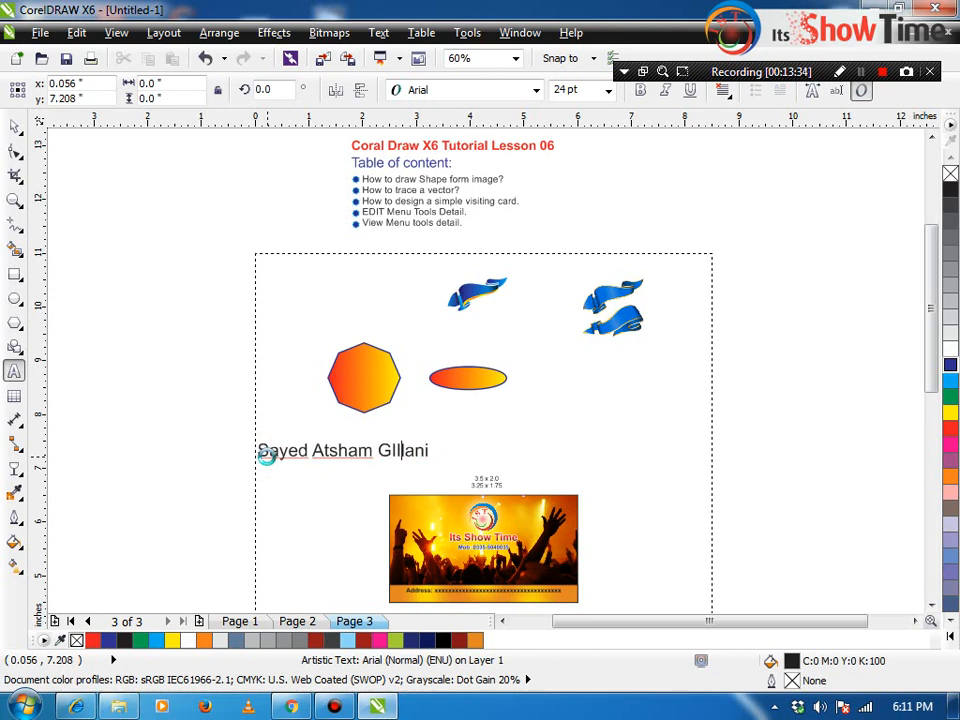
key(ctrl+space)
drag(321, 450, 469, 420)
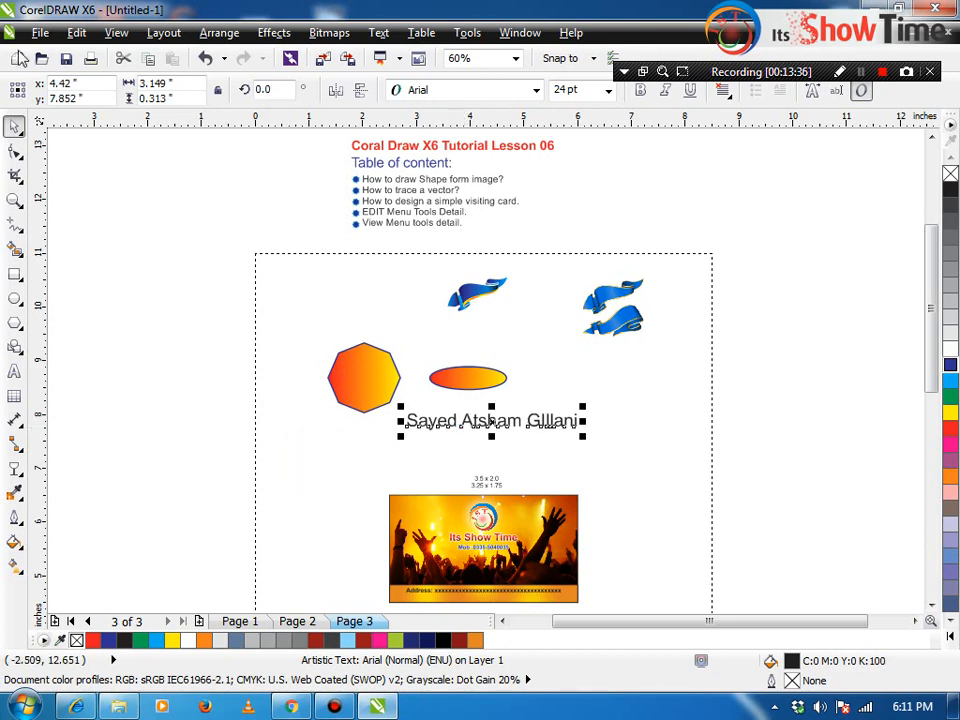
click(76, 33)
mouse_move(130, 456)
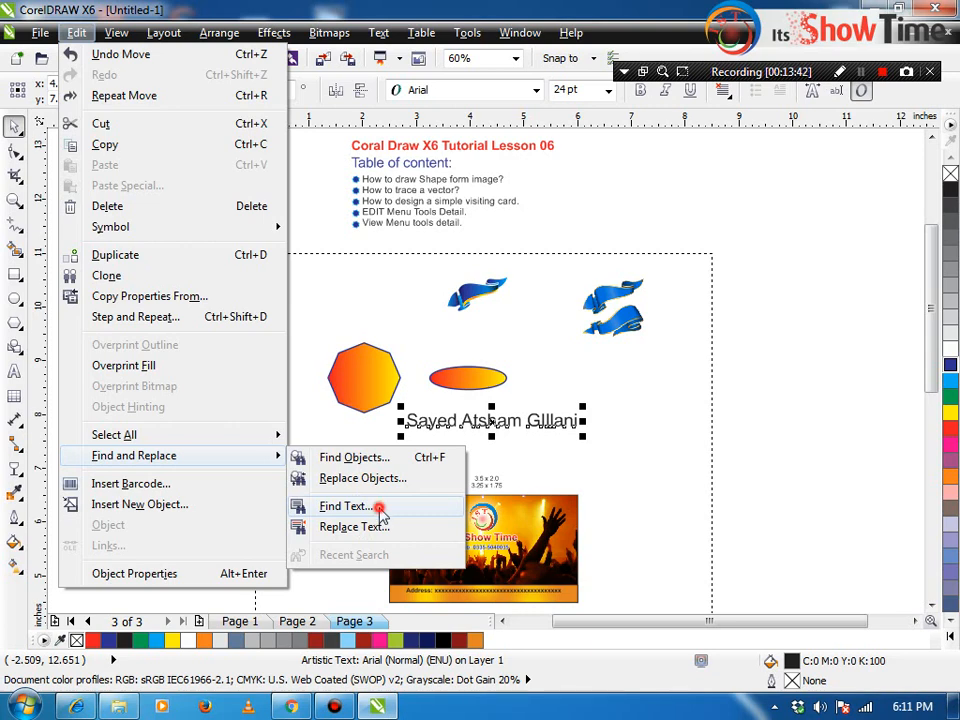
Step: Locate the name text with Find Text using its first letters, then close the search
click(345, 506)
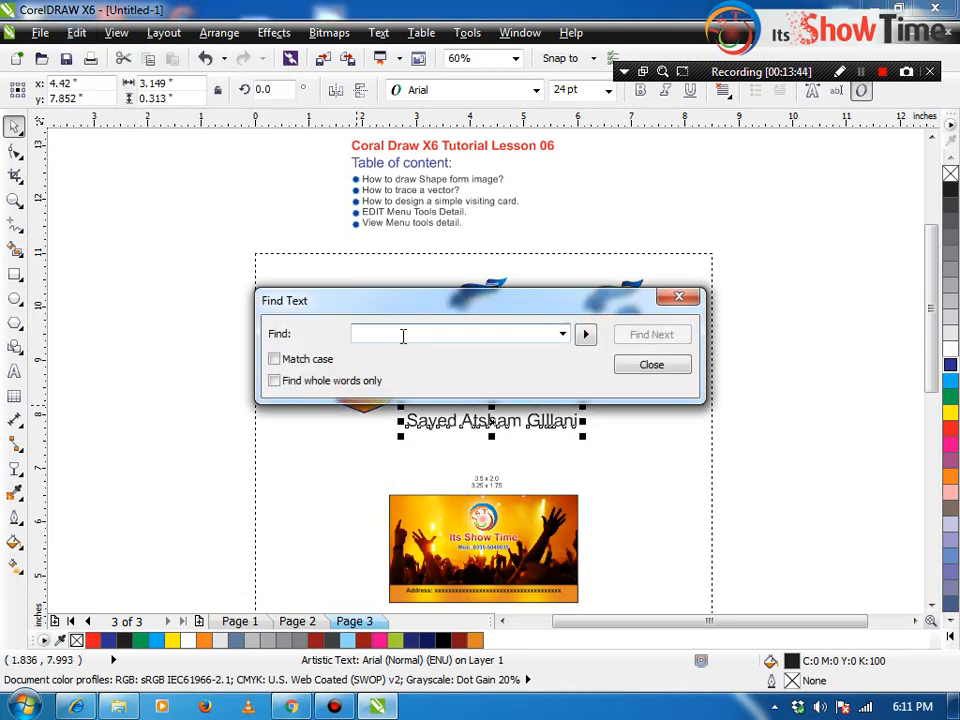
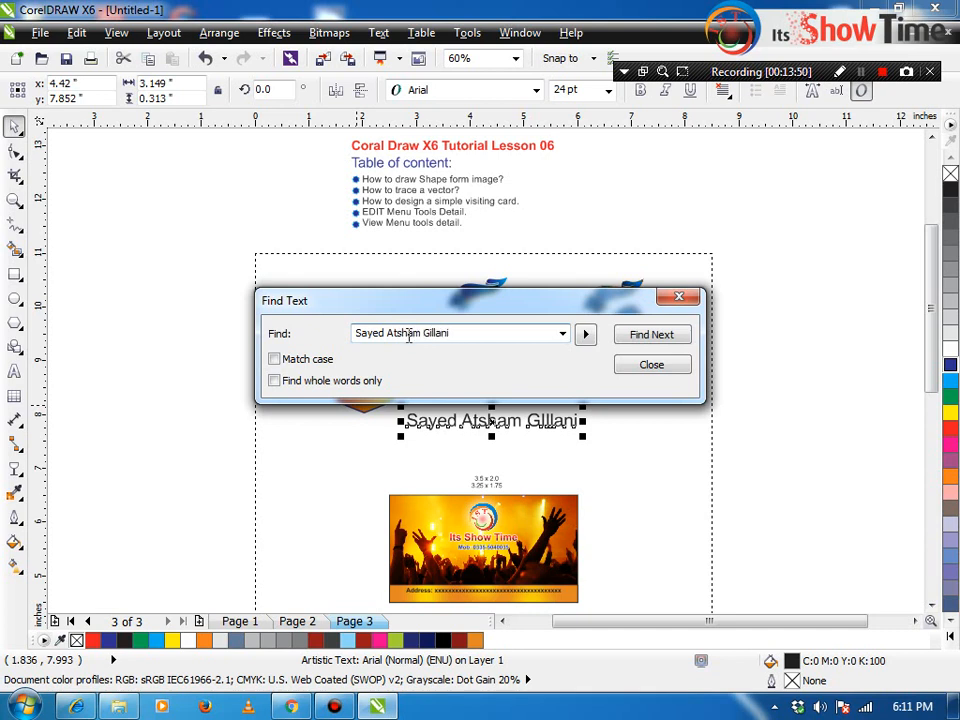
click(660, 332)
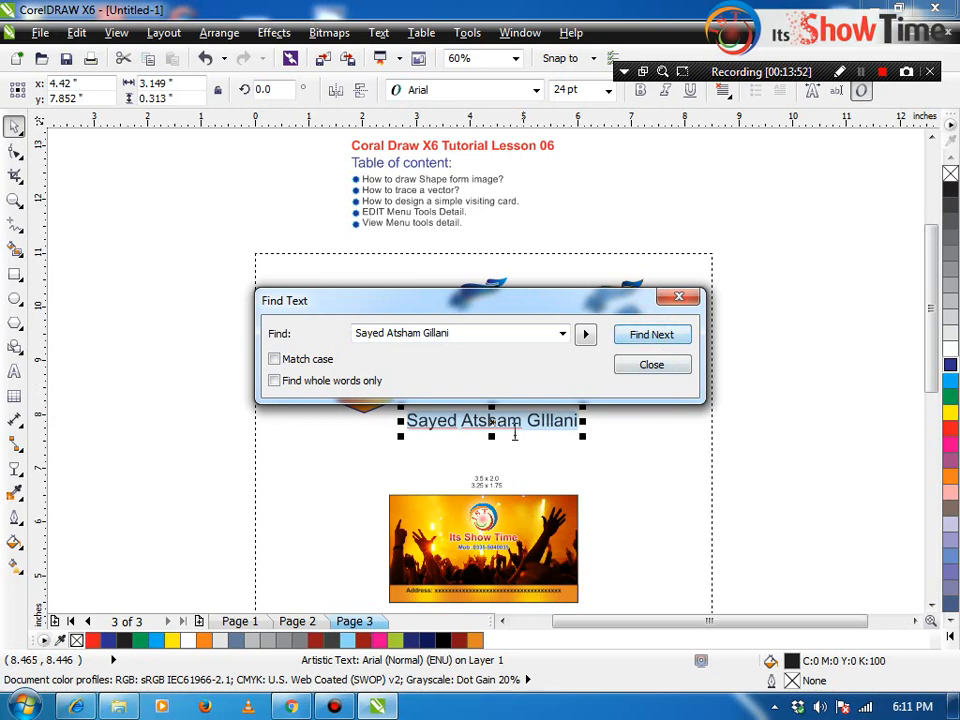
drag(510, 316, 523, 248)
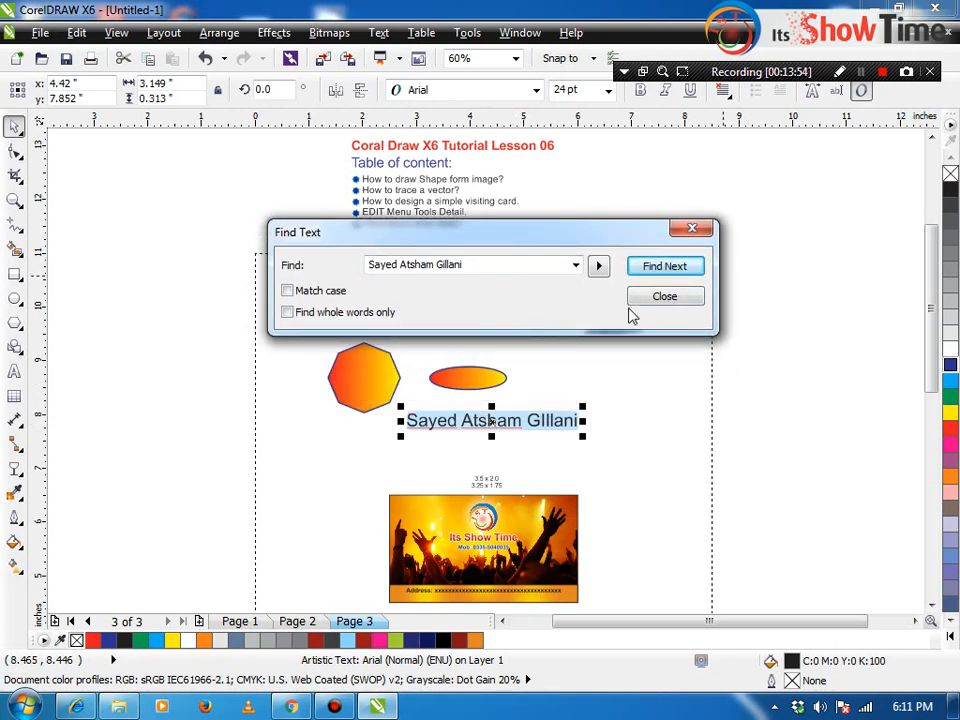
click(664, 297)
click(76, 32)
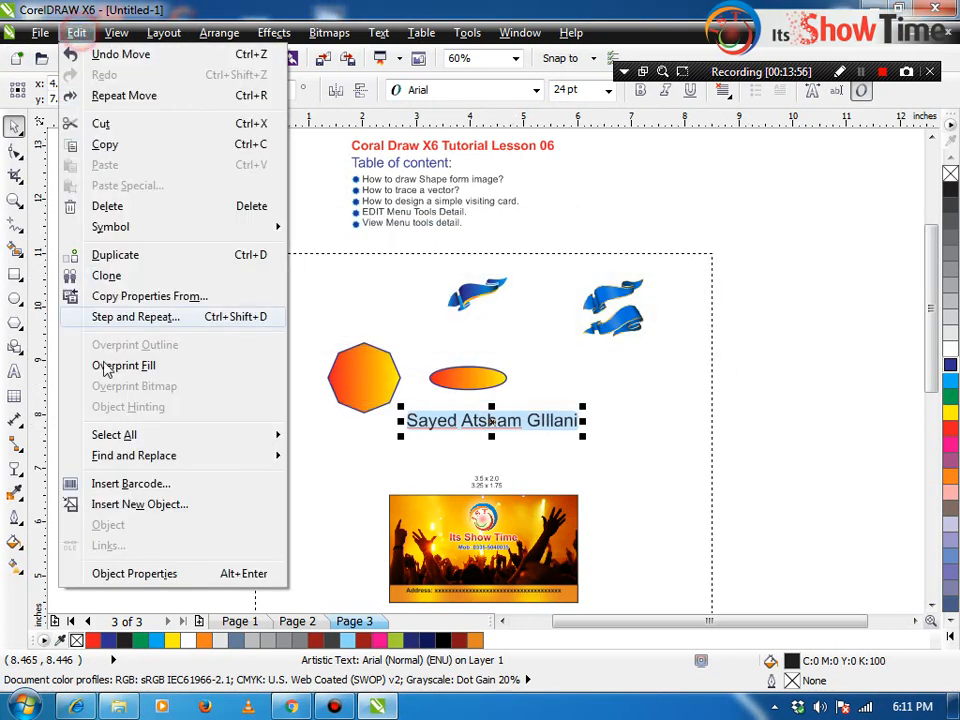
mouse_move(143, 456)
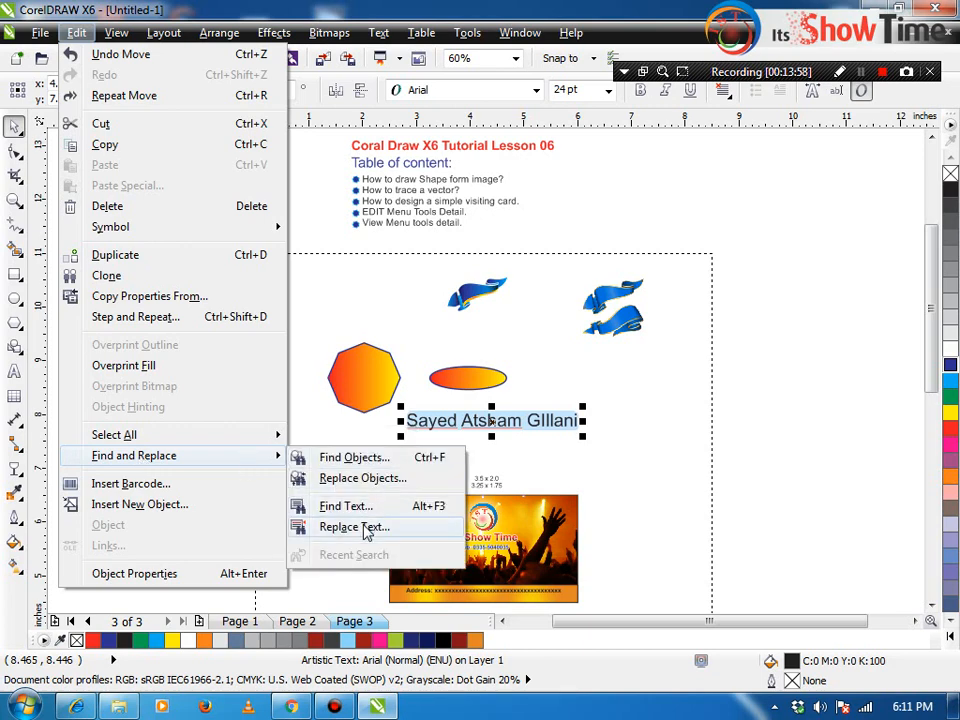
Step: In Replace Text, enter the name's first letters to find and 'S' as the replacement
click(352, 527)
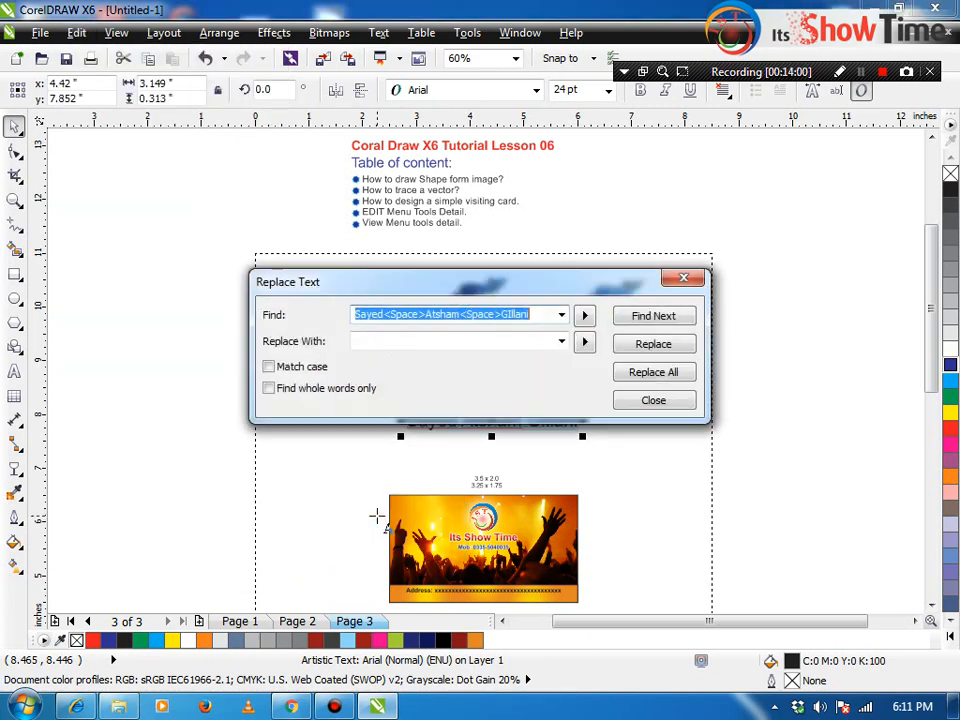
text(Say)
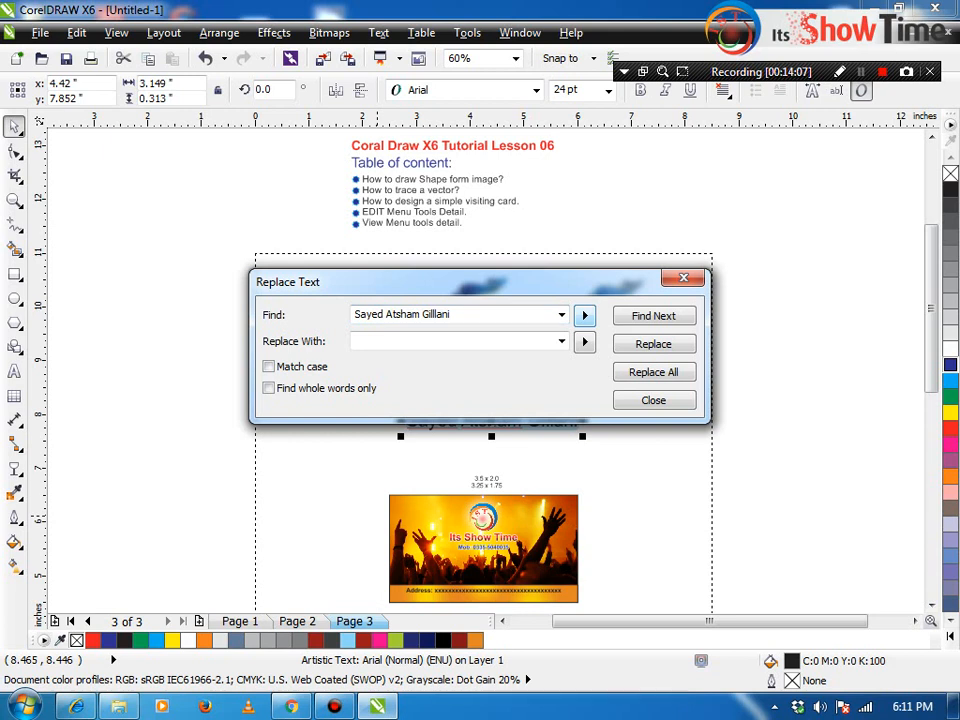
click(380, 341)
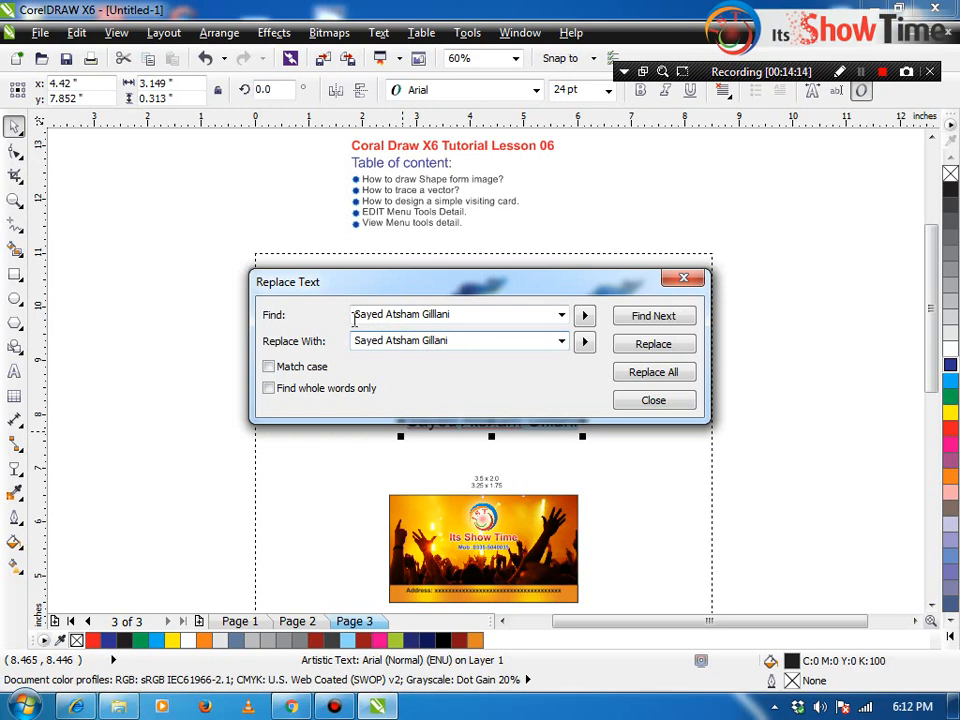
drag(450, 284, 446, 216)
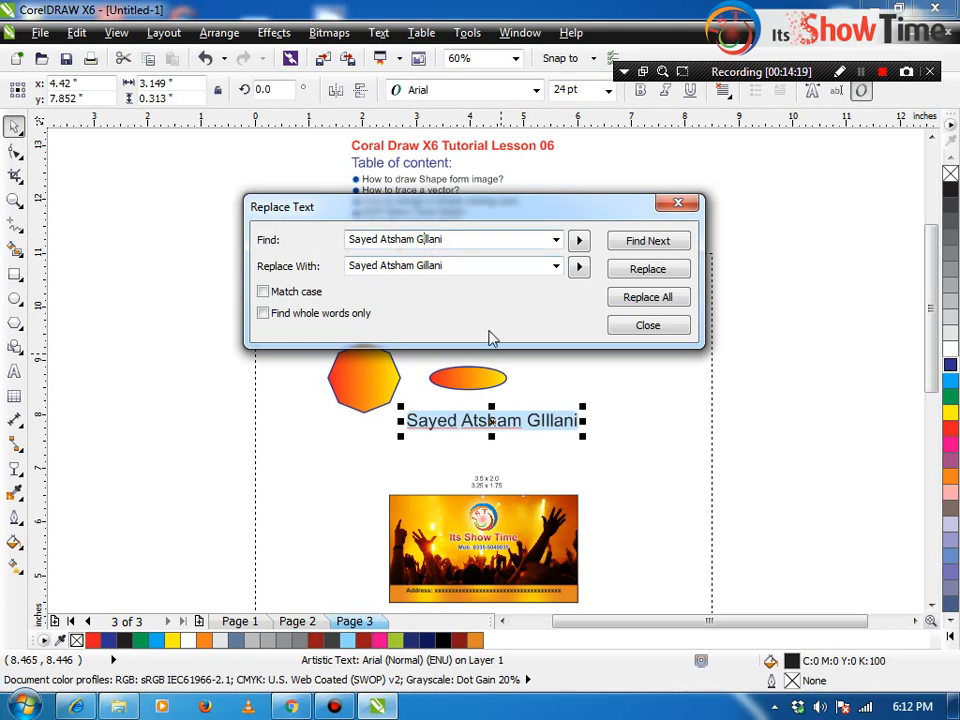
Step: Run Find Next and Replace, dismiss the 'Search text not found' prompts, and close the dialog
click(656, 252)
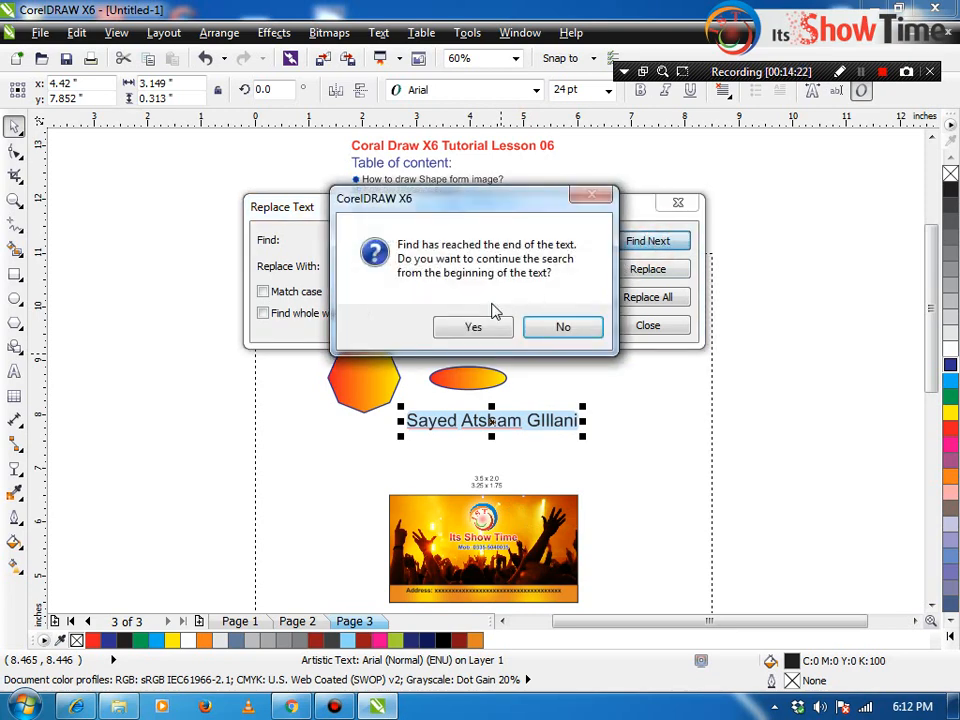
click(471, 327)
click(523, 321)
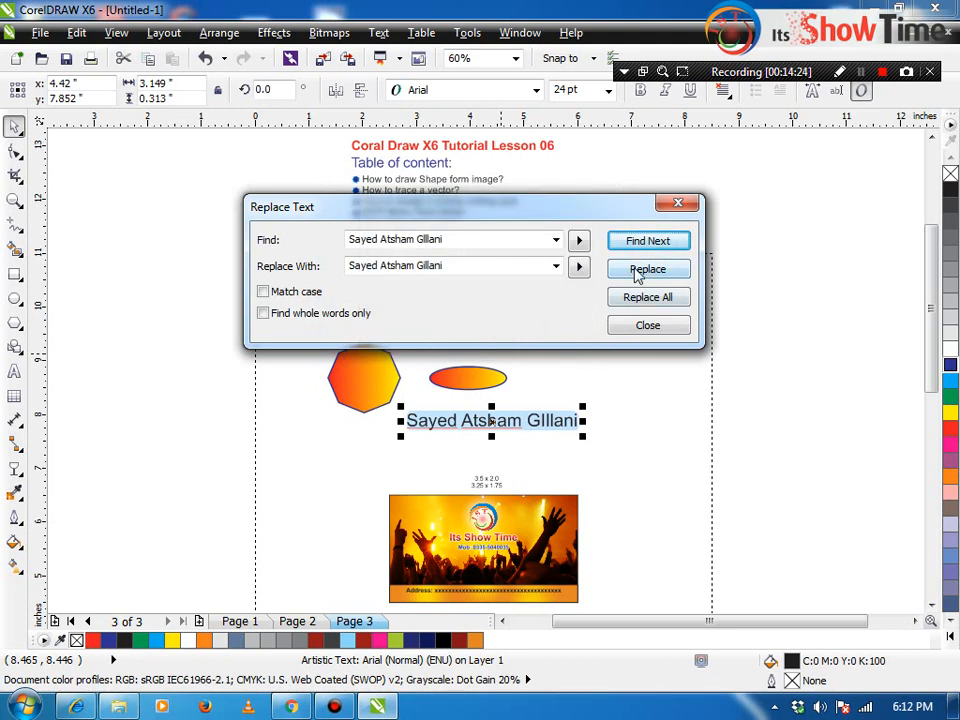
click(628, 242)
click(553, 328)
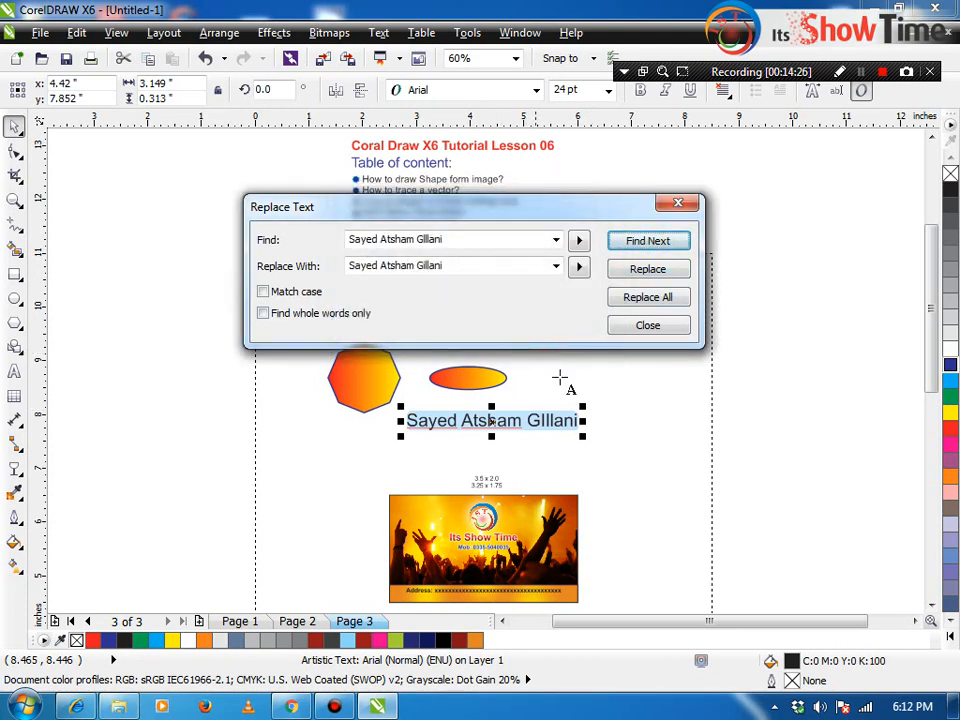
click(660, 268)
click(473, 327)
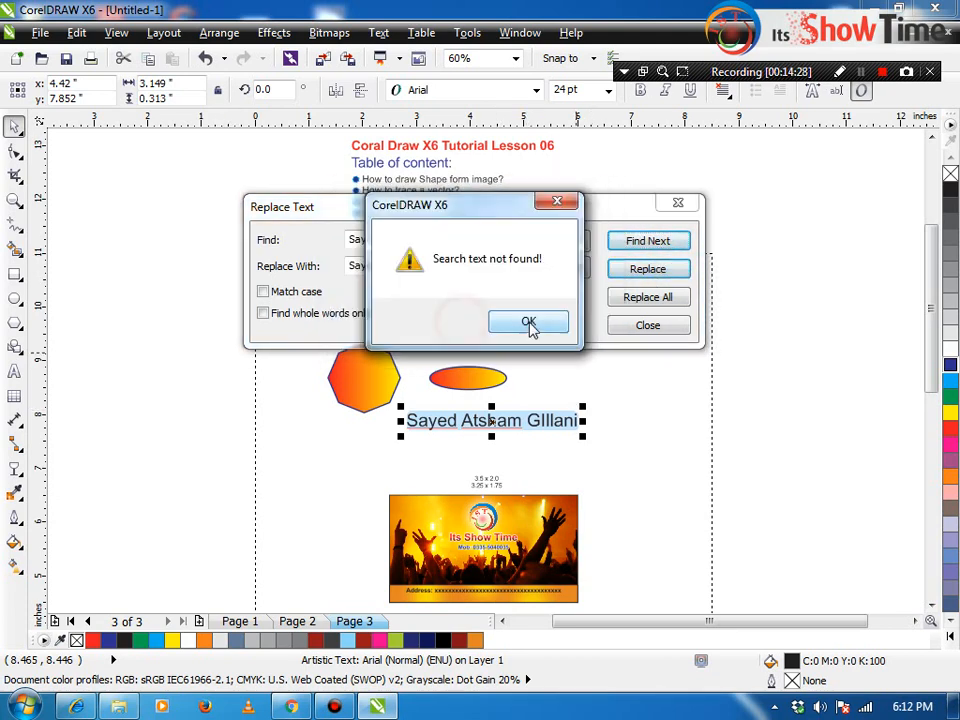
click(536, 326)
click(654, 325)
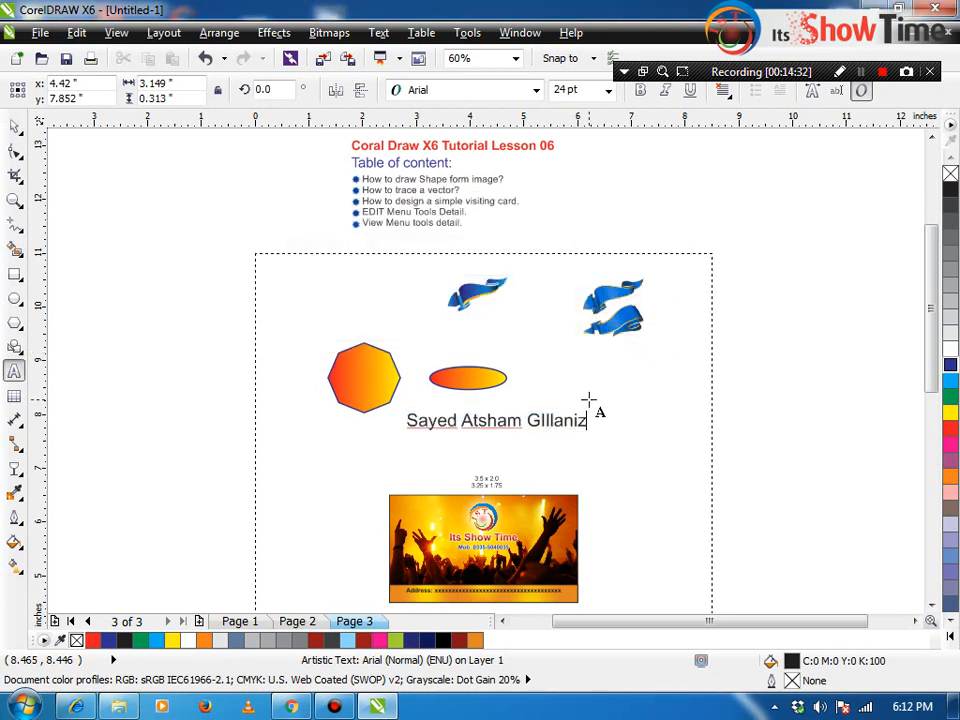
Step: Change the stray capital I in the surname to a lowercase i, then zoom in on the name
click(582, 400)
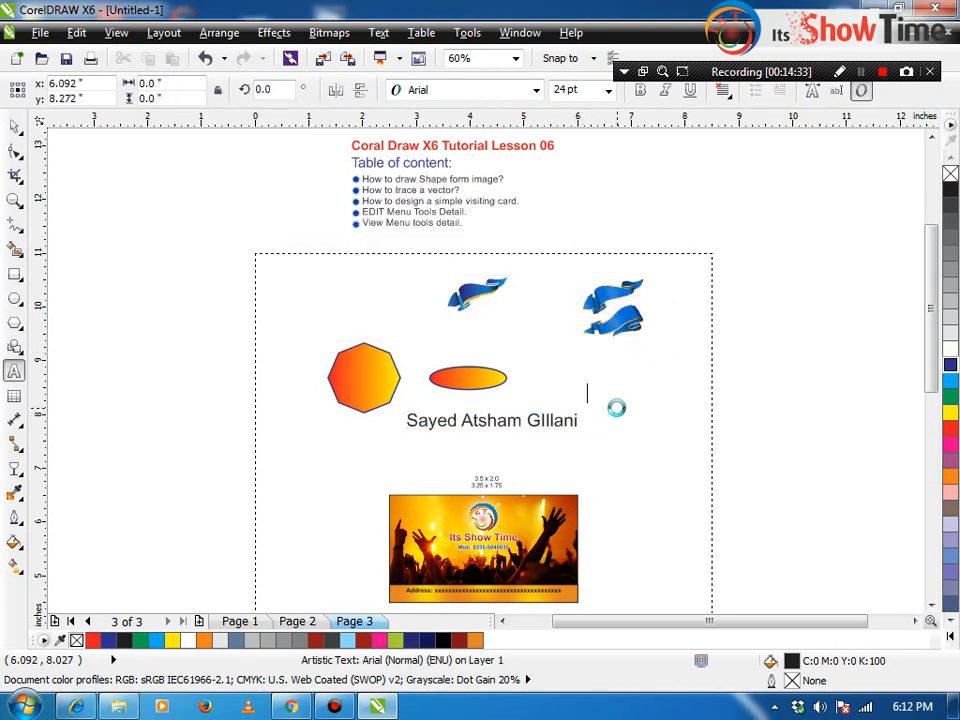
click(544, 420)
key(Delete)
text(i)
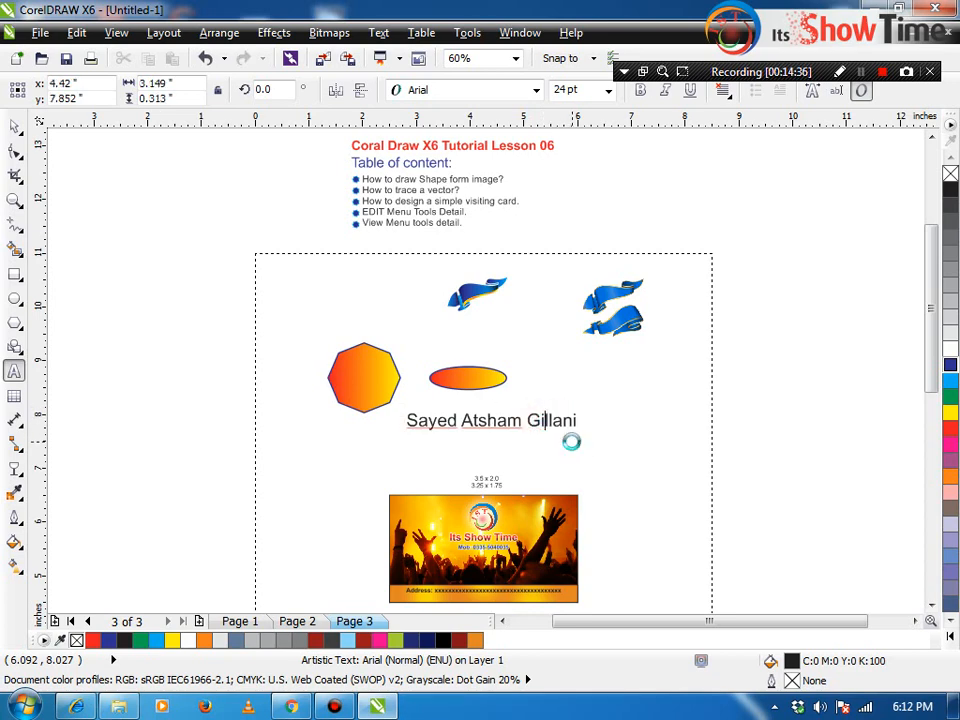
key(Escape)
key(z)
drag(400, 395, 672, 458)
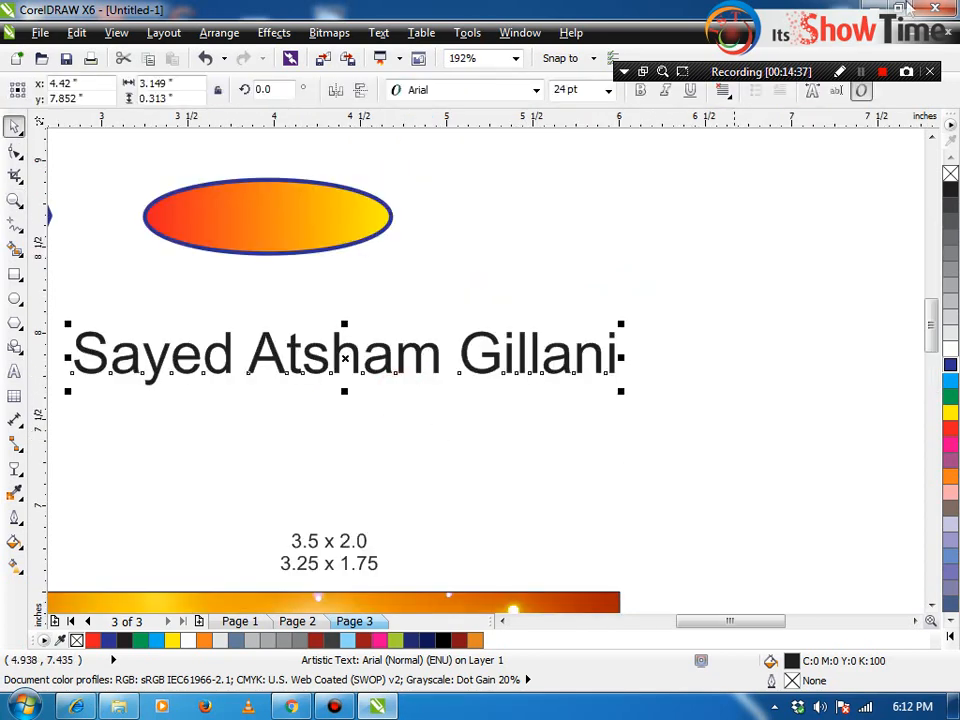
click(861, 73)
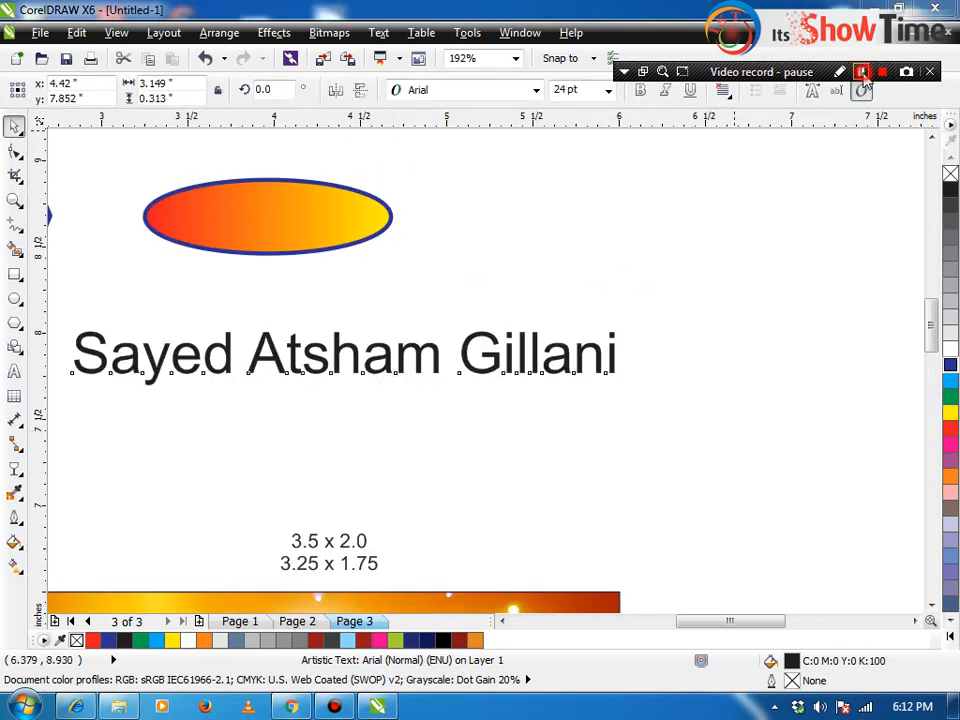
Step: Use Replace Text to swap the full name line for just the first name
click(77, 34)
mouse_move(182, 458)
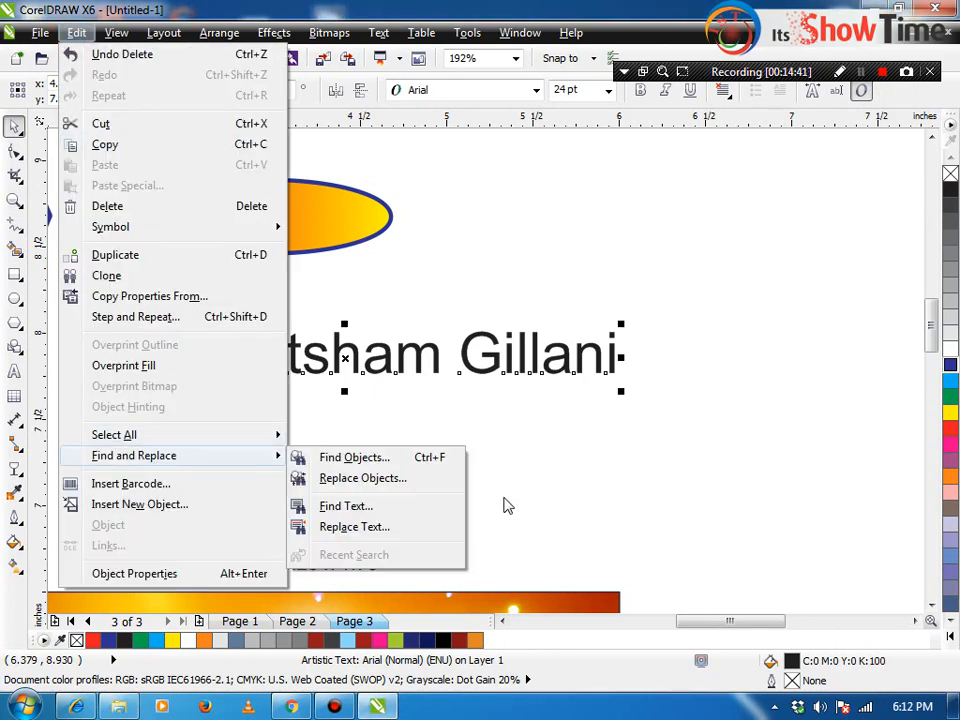
click(404, 530)
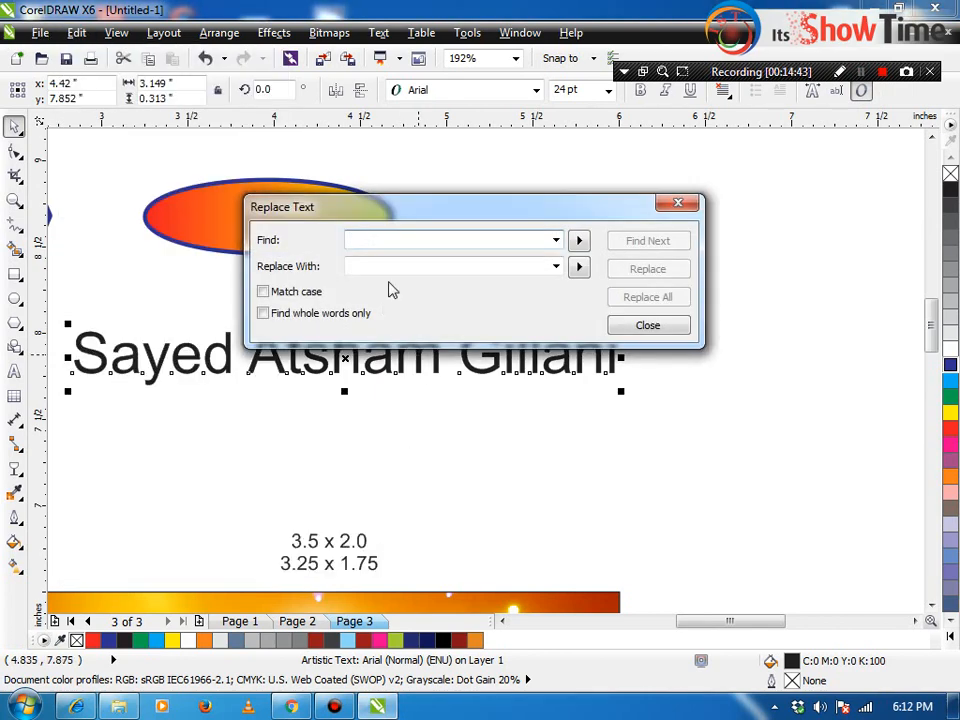
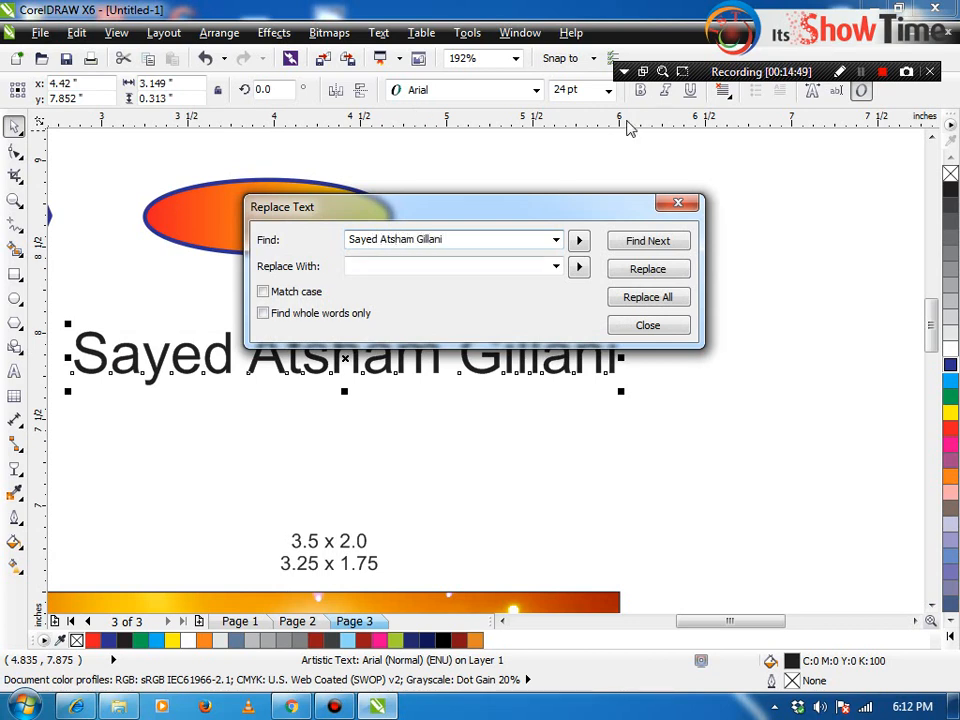
click(668, 241)
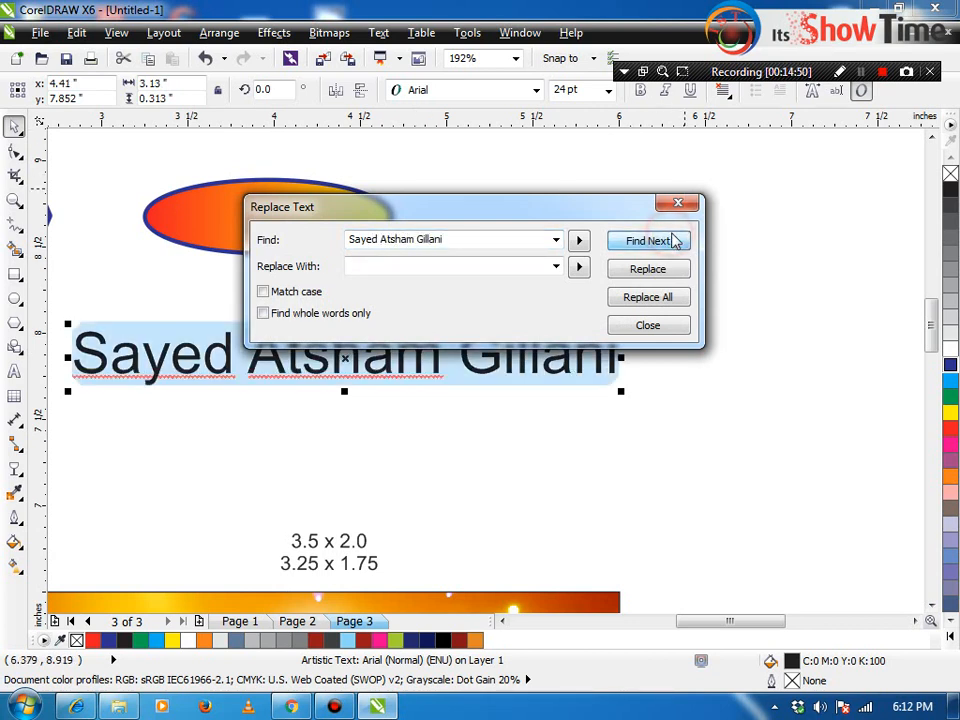
click(371, 266)
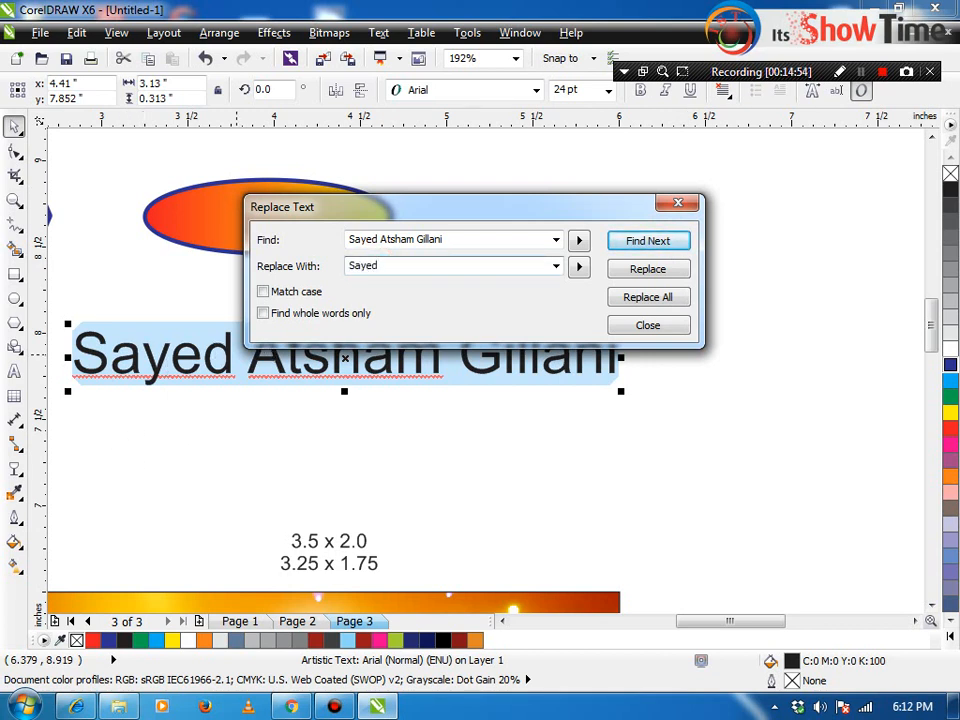
click(647, 269)
click(504, 323)
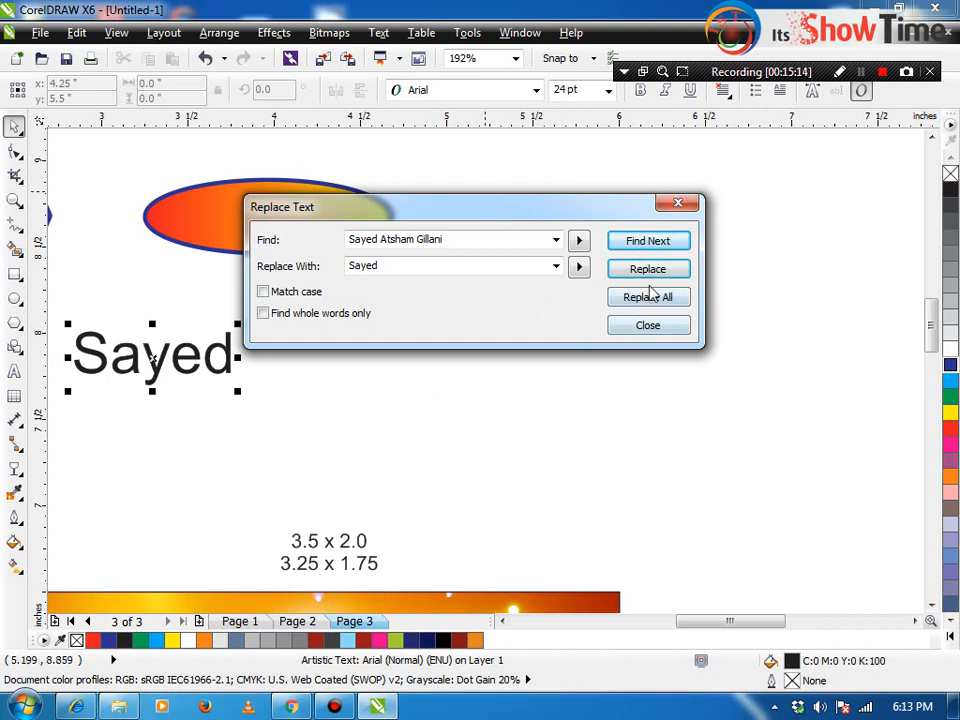
click(653, 243)
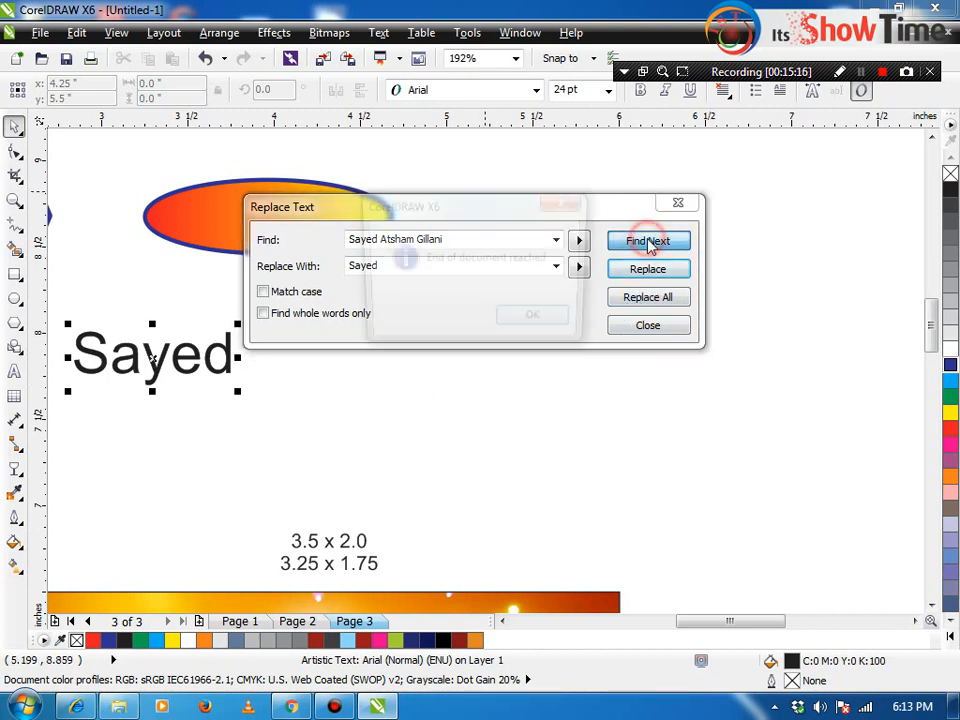
click(553, 330)
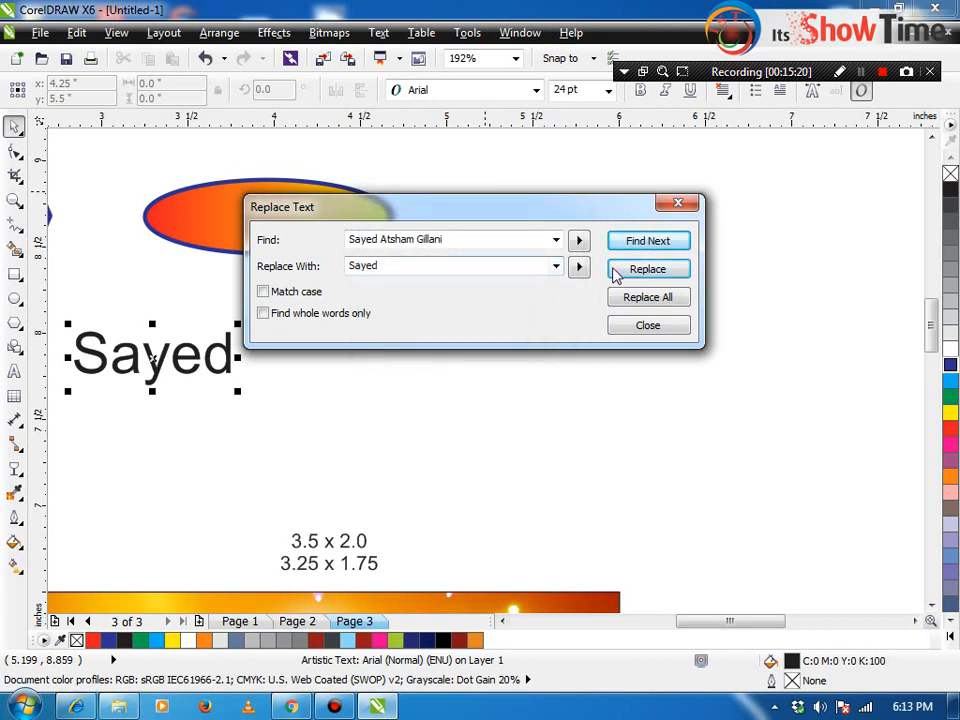
click(632, 335)
click(80, 33)
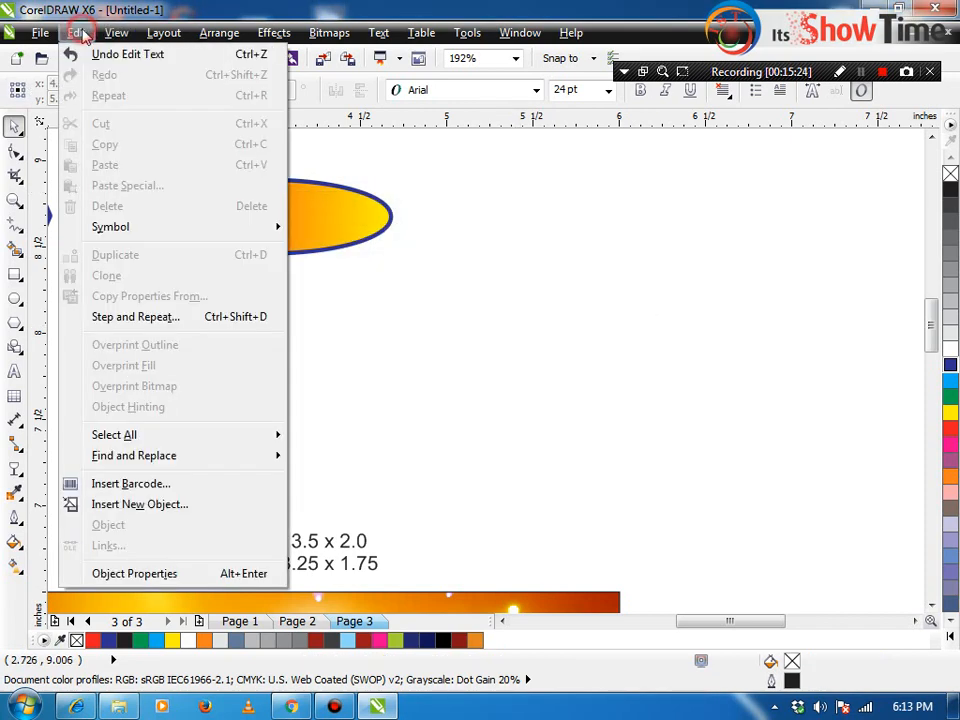
mouse_move(188, 457)
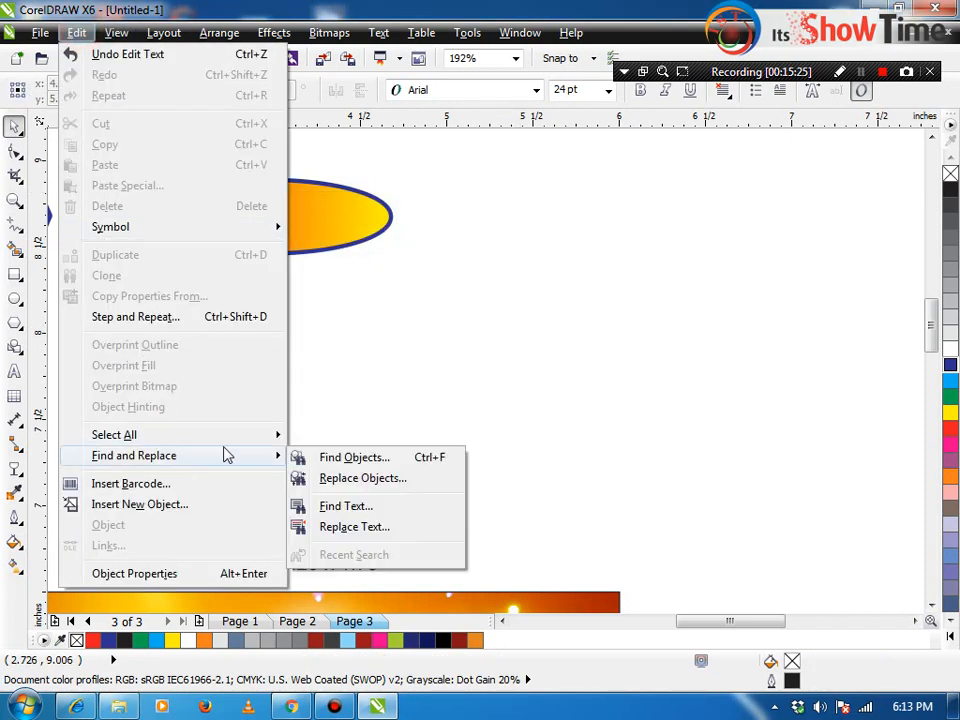
click(345, 457)
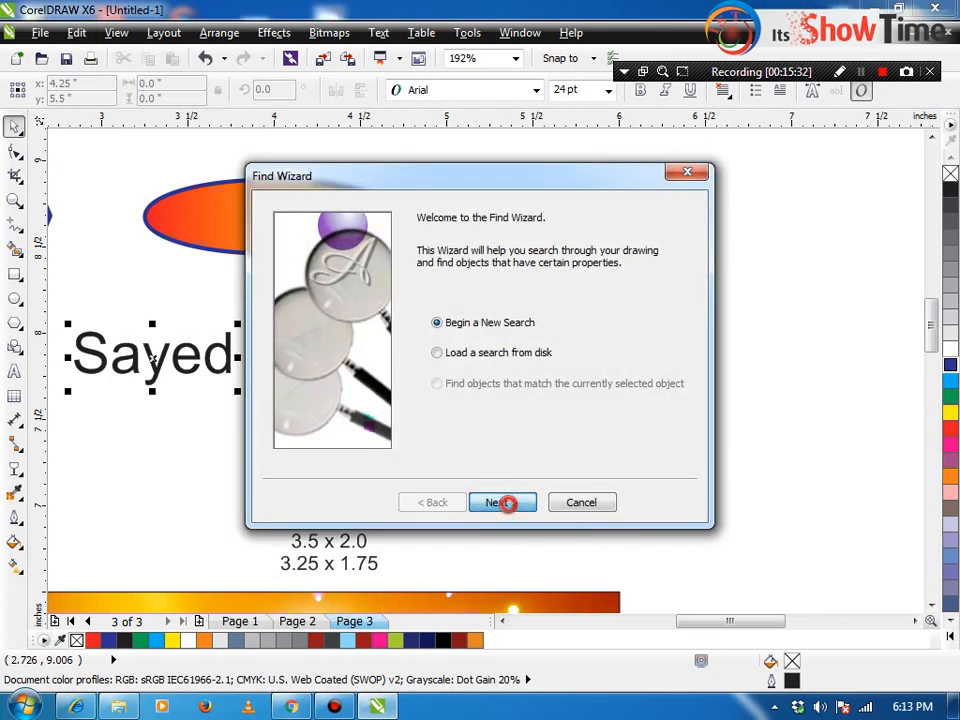
click(499, 502)
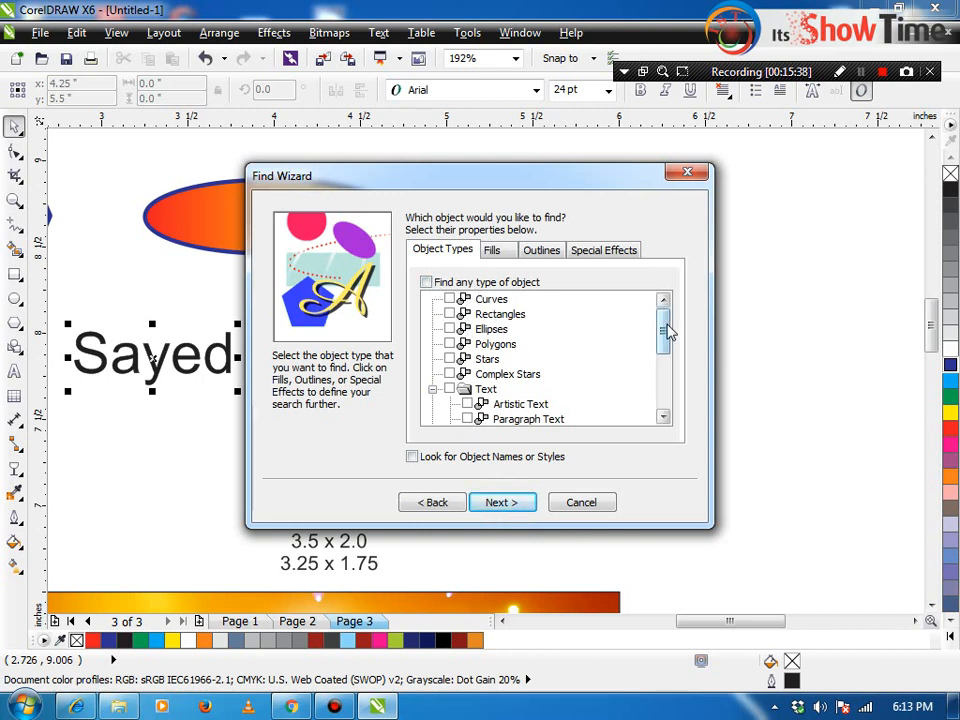
drag(663, 326, 652, 347)
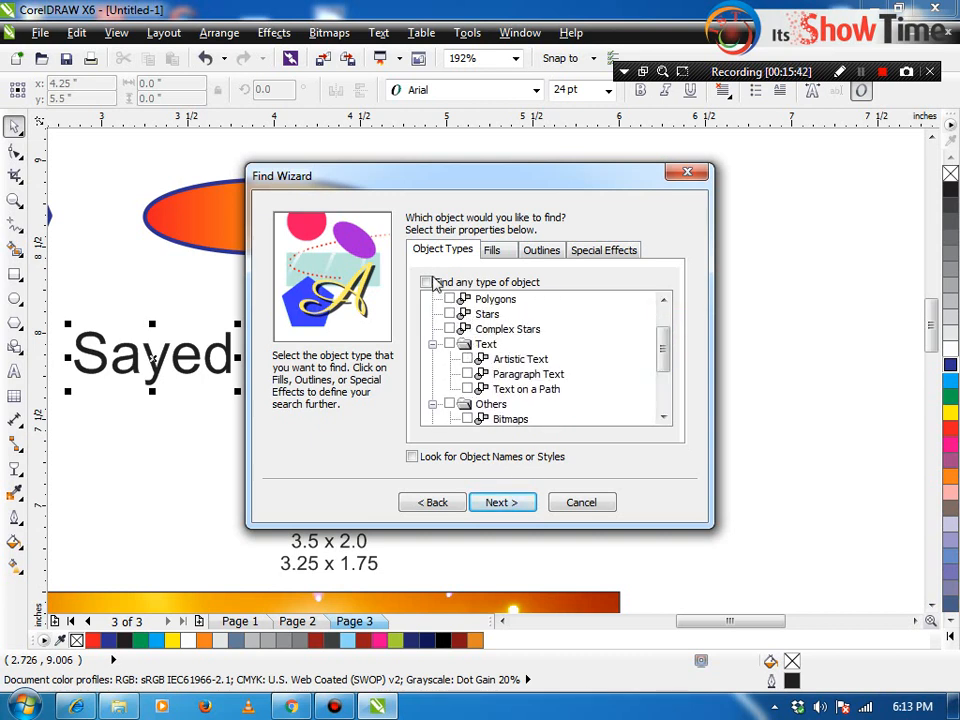
click(428, 284)
click(505, 502)
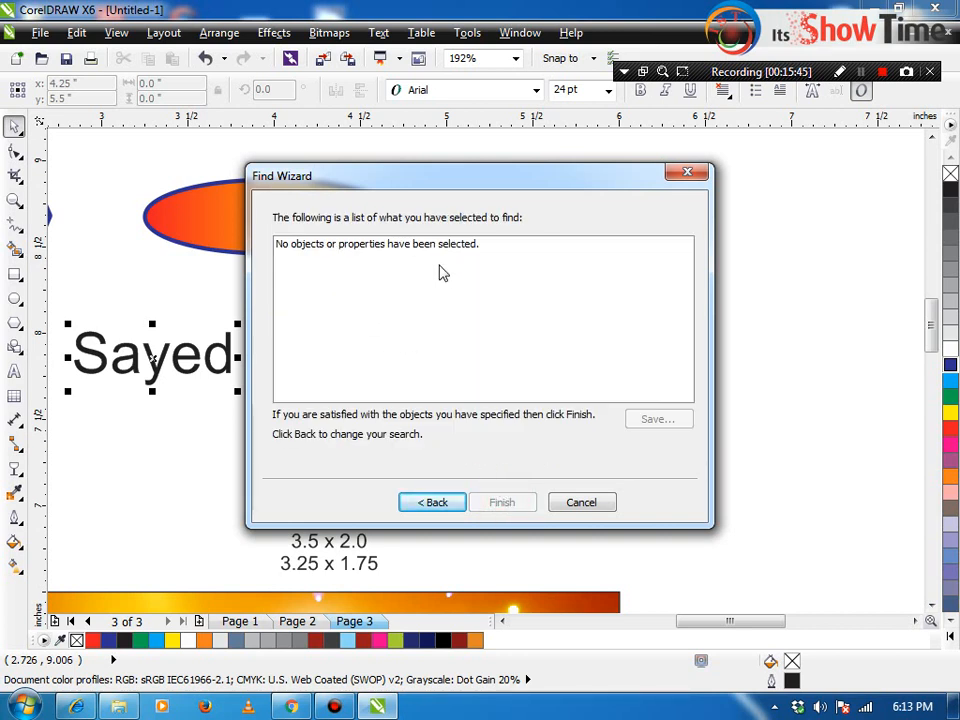
click(581, 502)
click(699, 456)
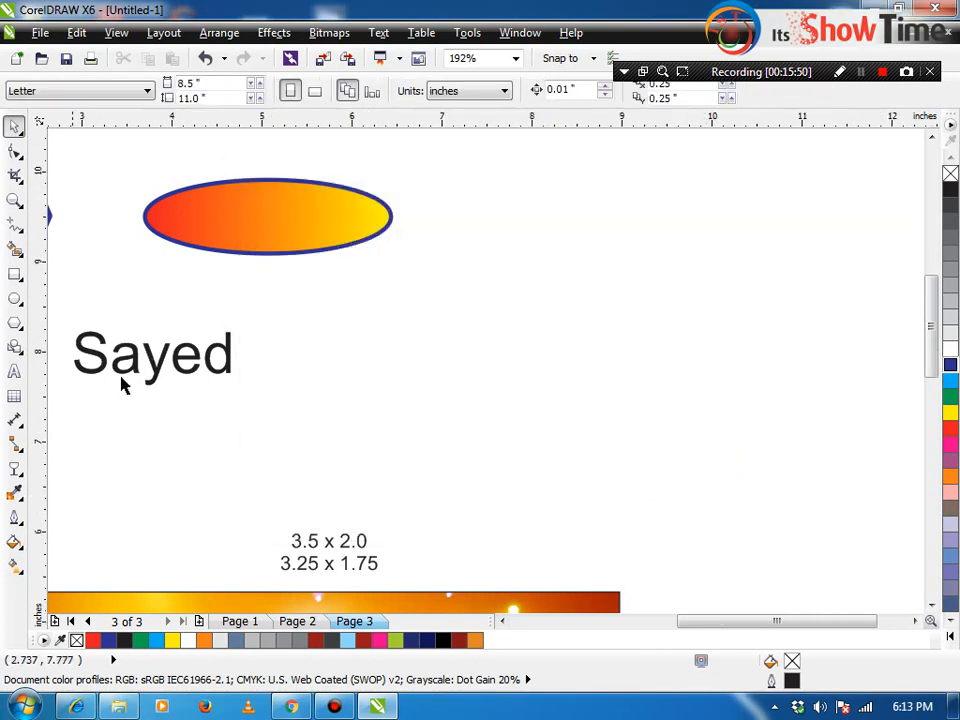
Step: In the Replace Wizard choose Replace a color, with red as Find and dark blue as Replace with
scroll(100, 375, down, 2)
click(77, 32)
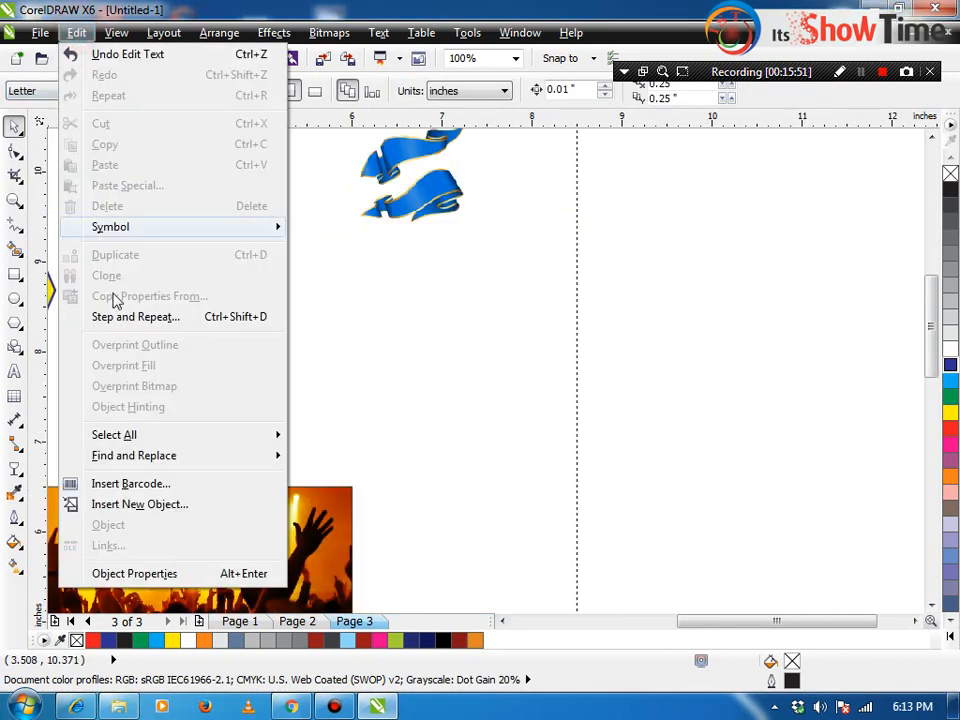
click(165, 455)
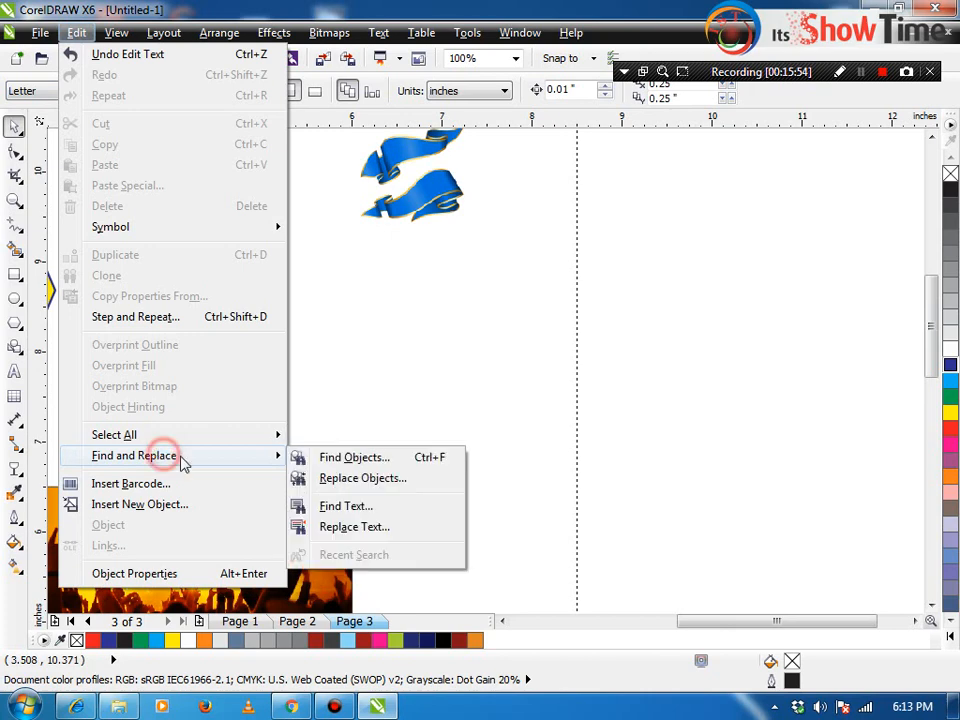
click(348, 480)
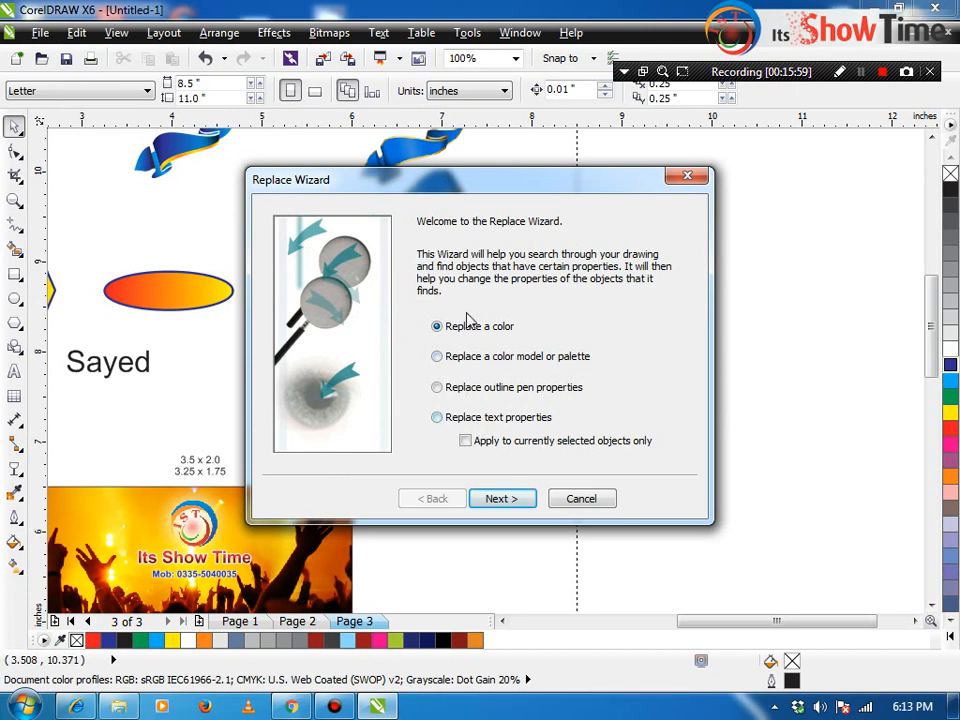
click(493, 499)
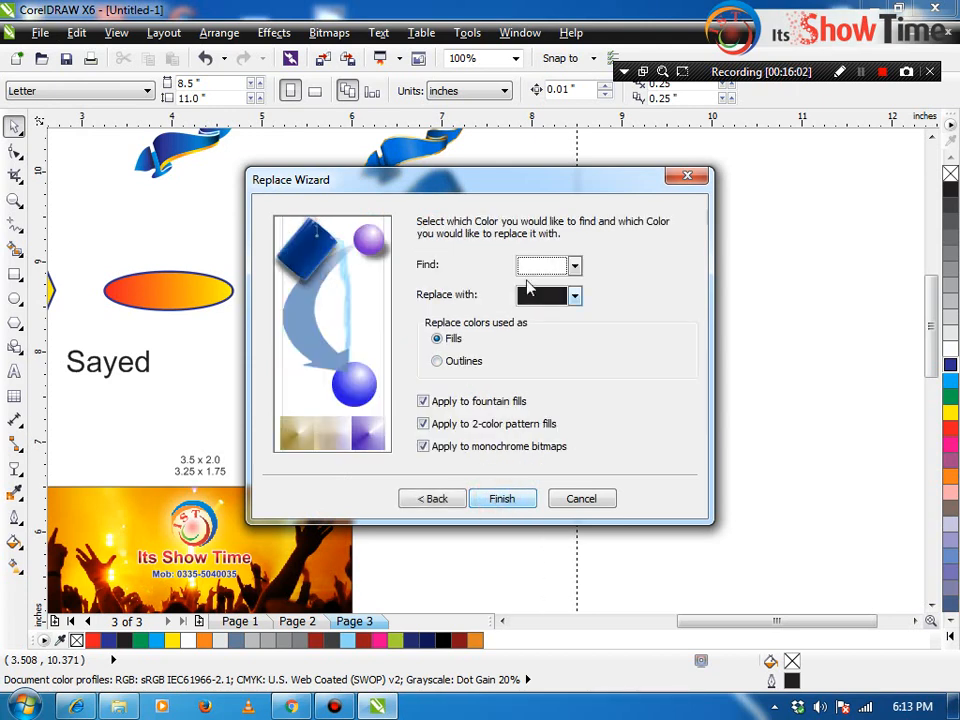
click(551, 268)
click(539, 285)
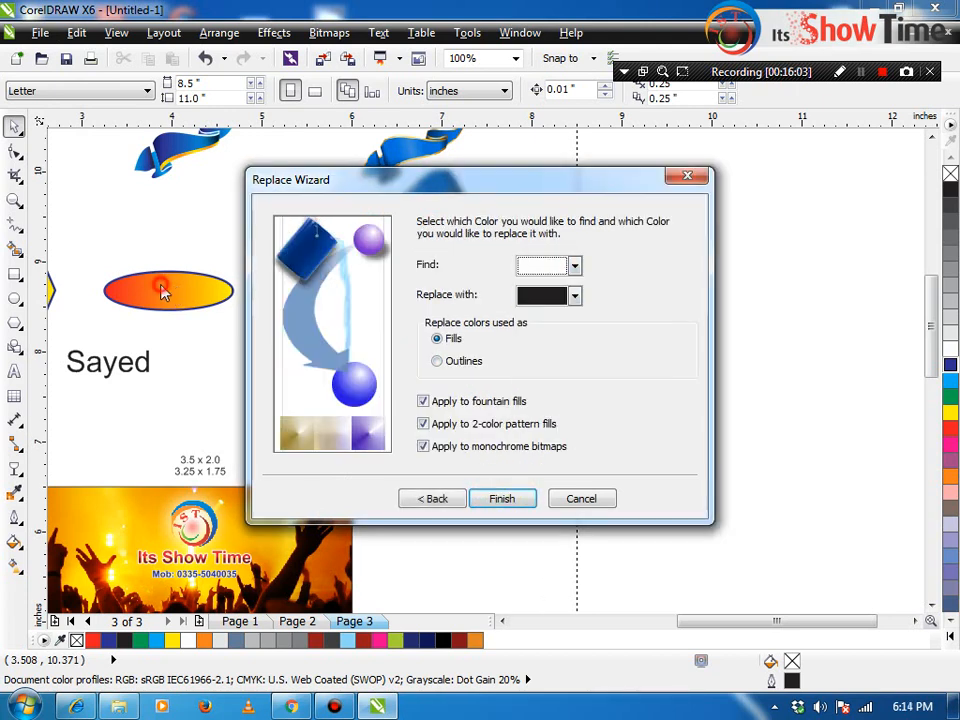
click(540, 264)
click(569, 300)
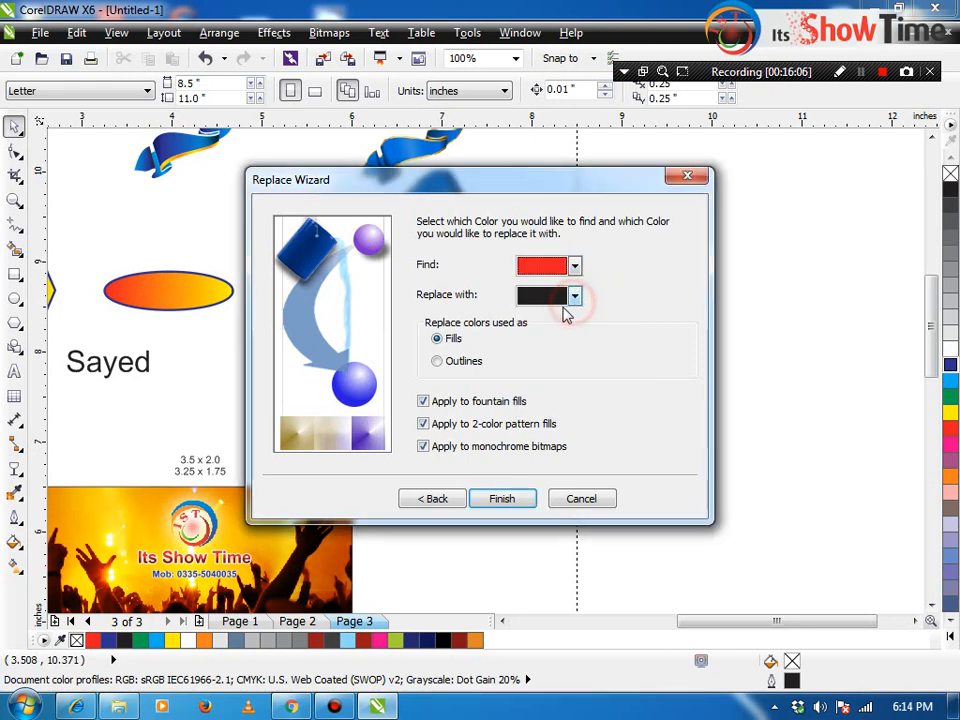
click(573, 295)
click(597, 364)
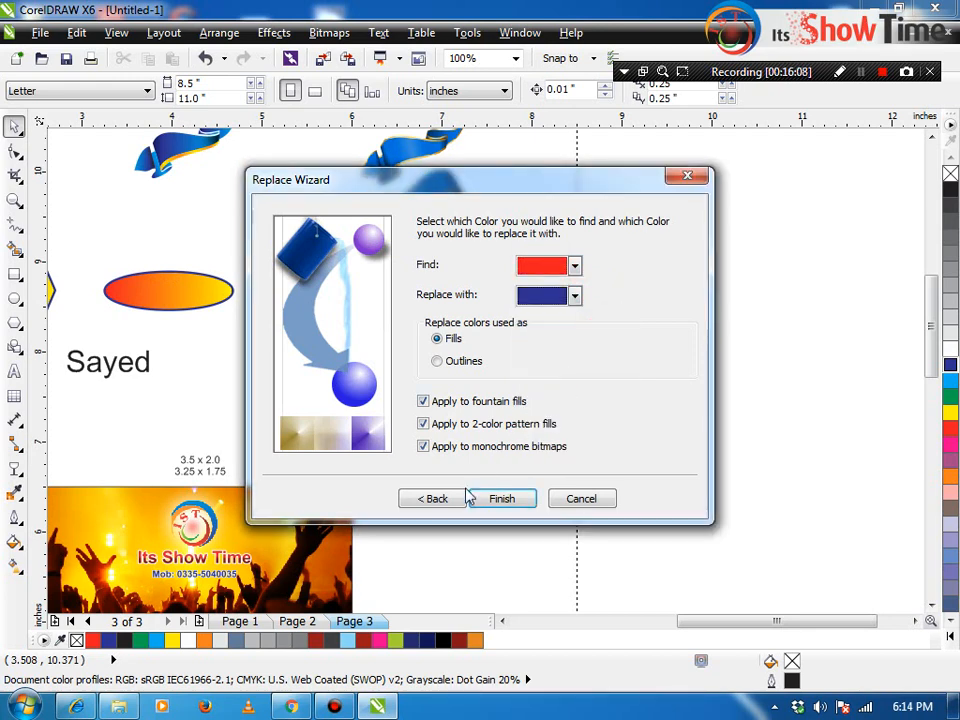
click(502, 498)
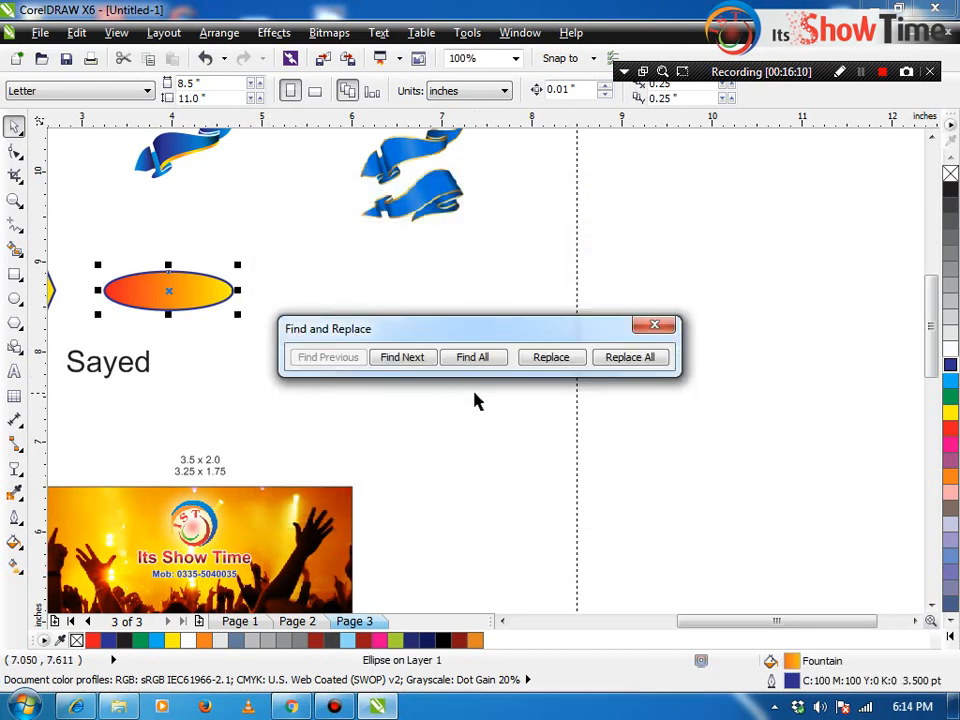
Step: Replace red with dark blue in each matching fountain fill and close the stepper
click(544, 362)
click(545, 362)
click(545, 358)
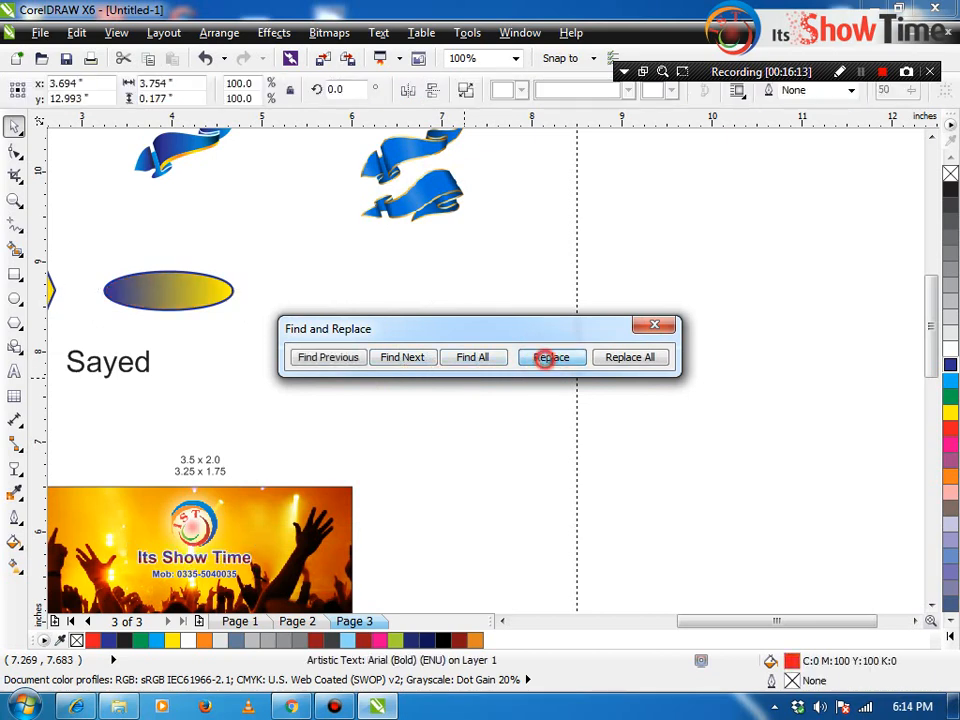
click(579, 394)
click(651, 327)
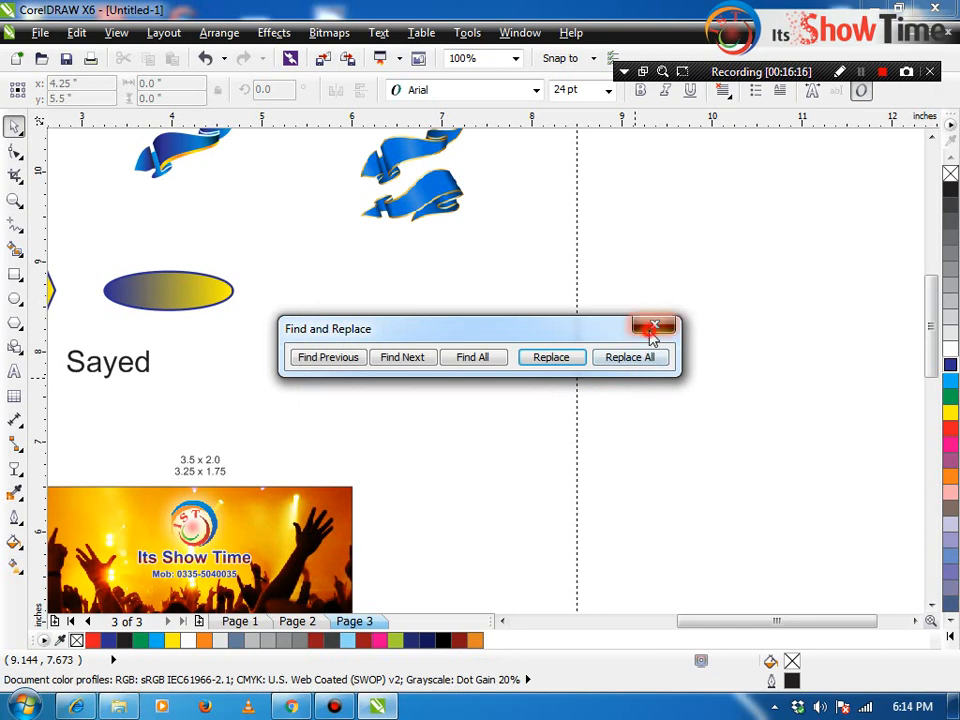
Step: Zoom in on the recoloured octagon and ellipse and on the card's name and phone number, then zoom back out
key(z)
drag(276, 256, 12, 349)
key(F4)
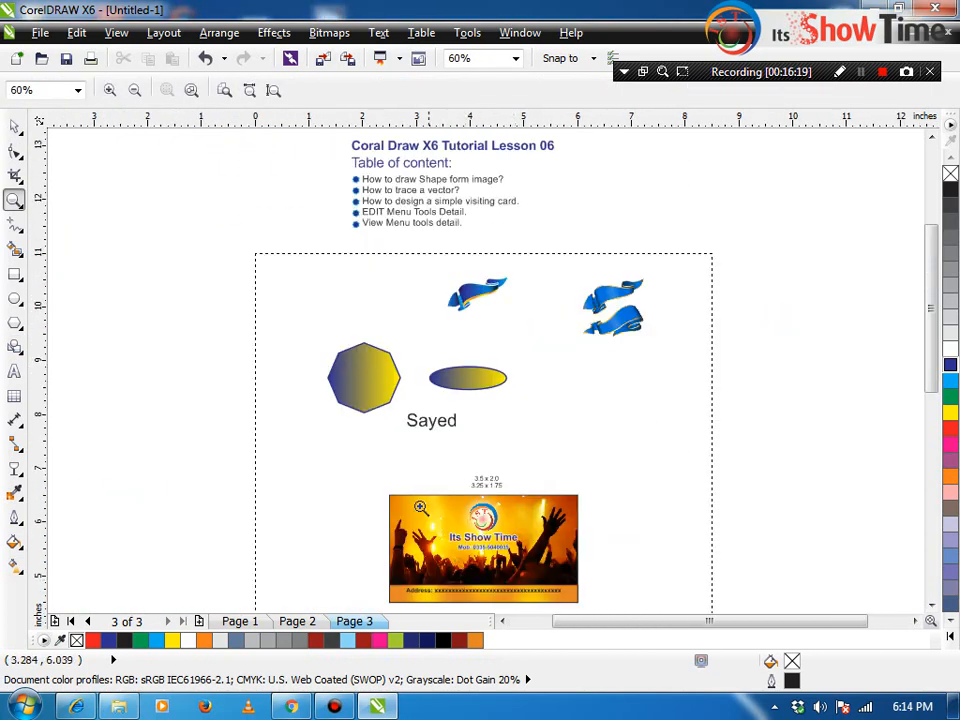
drag(432, 519, 516, 563)
key(space)
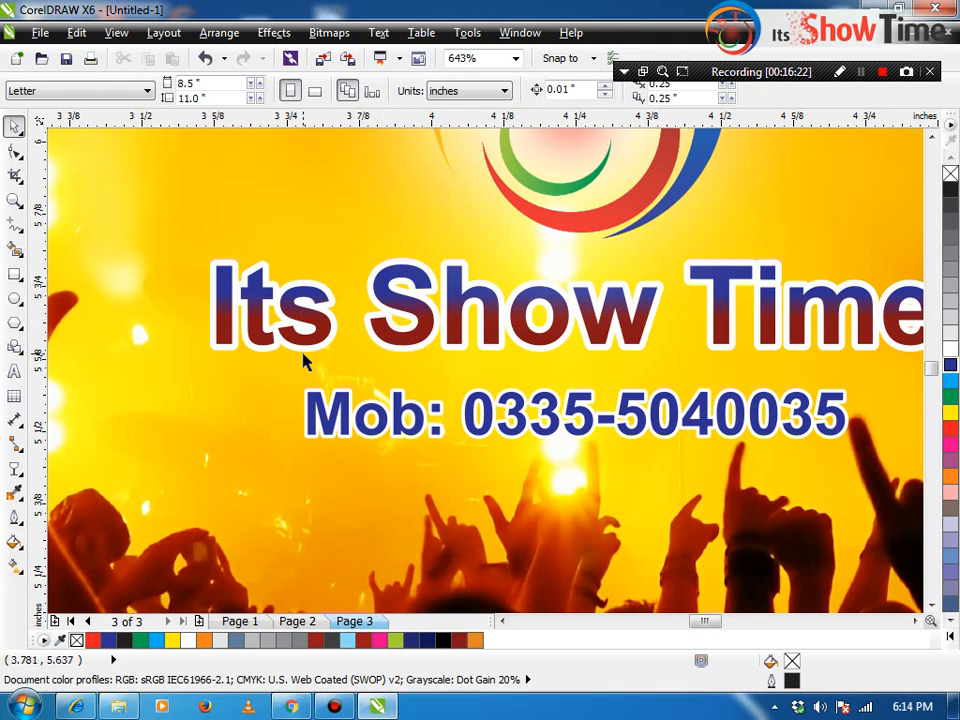
key(F4)
click(418, 286)
click(77, 32)
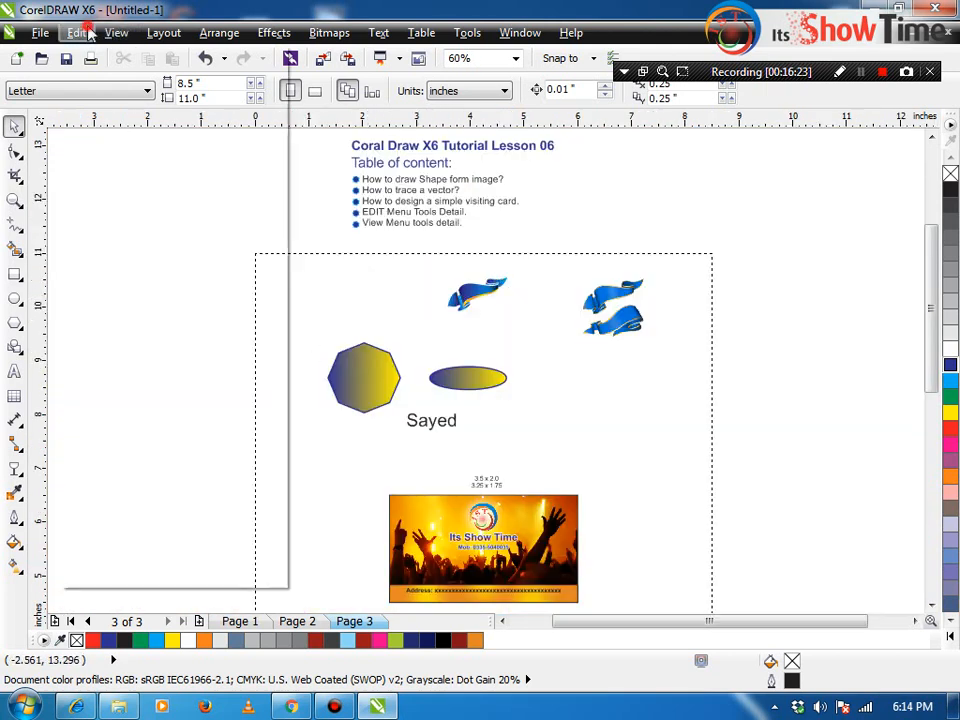
mouse_move(178, 457)
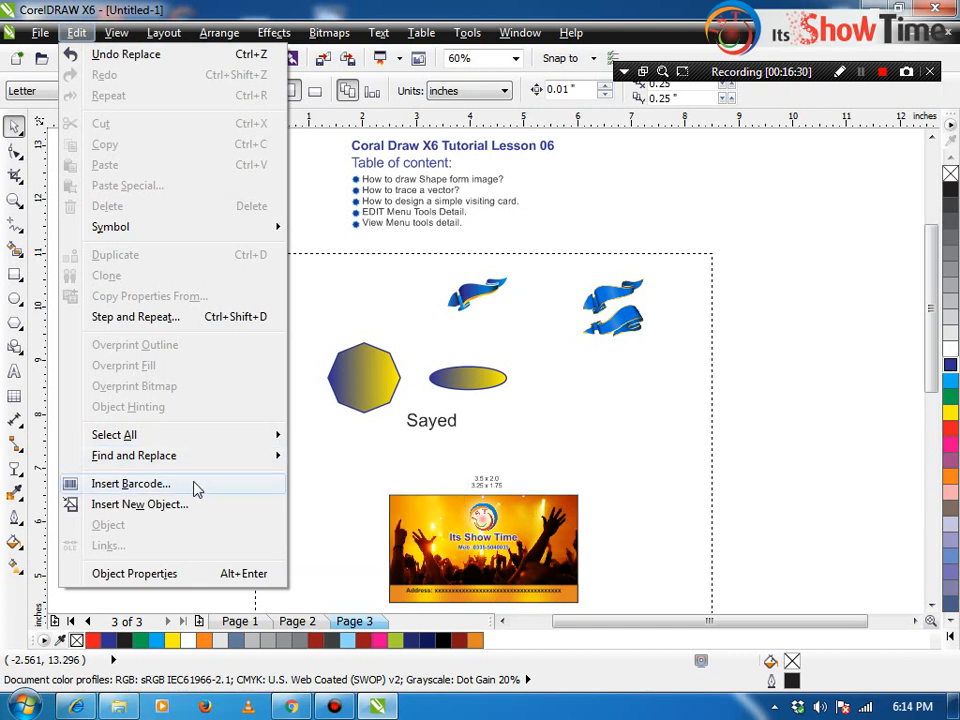
Step: Insert a barcode through the Barcode Wizard, keeping CodaBar as the format
click(196, 485)
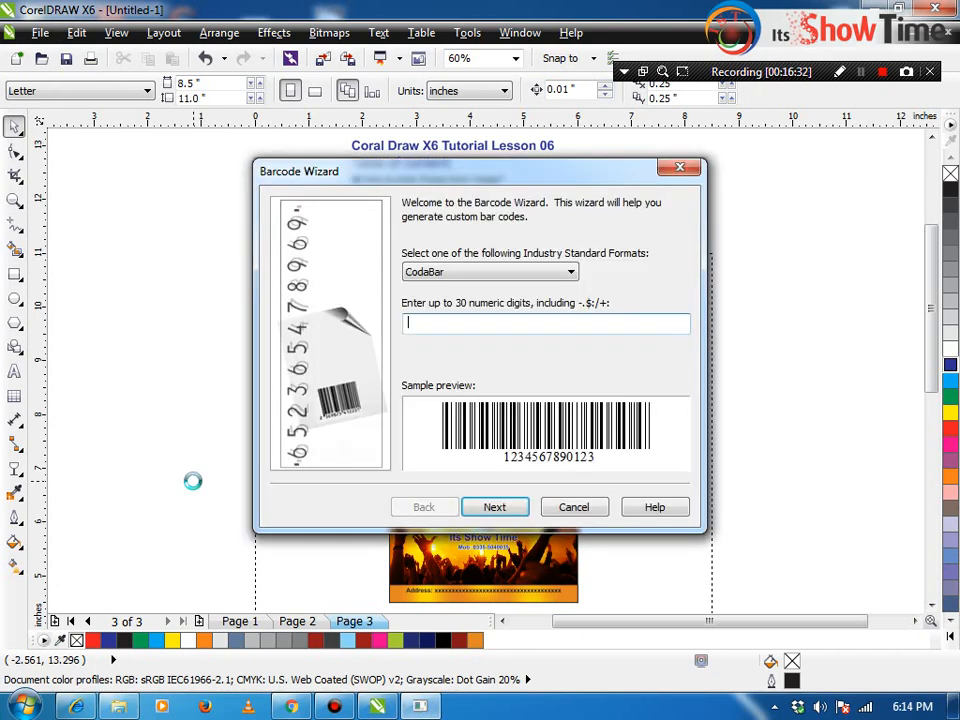
click(422, 270)
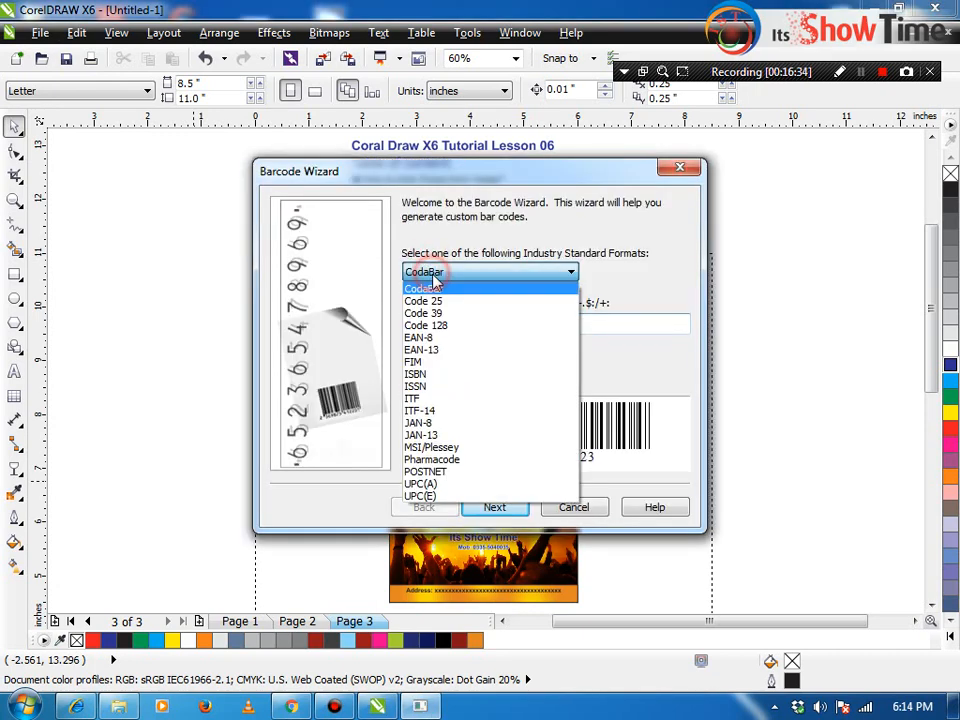
click(440, 272)
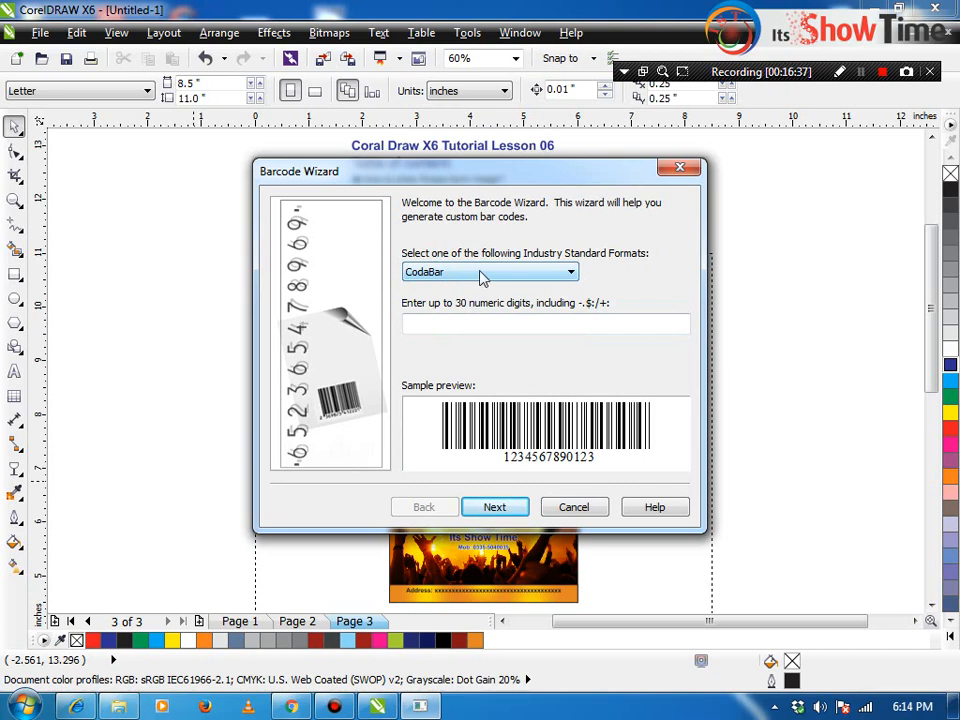
click(590, 508)
click(77, 33)
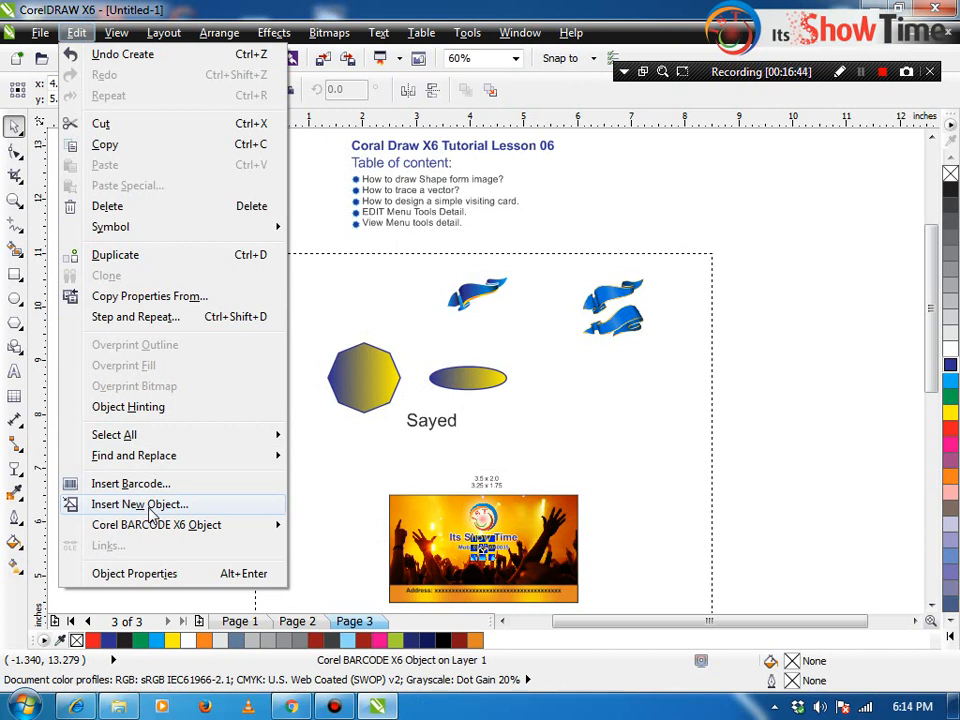
mouse_move(190, 533)
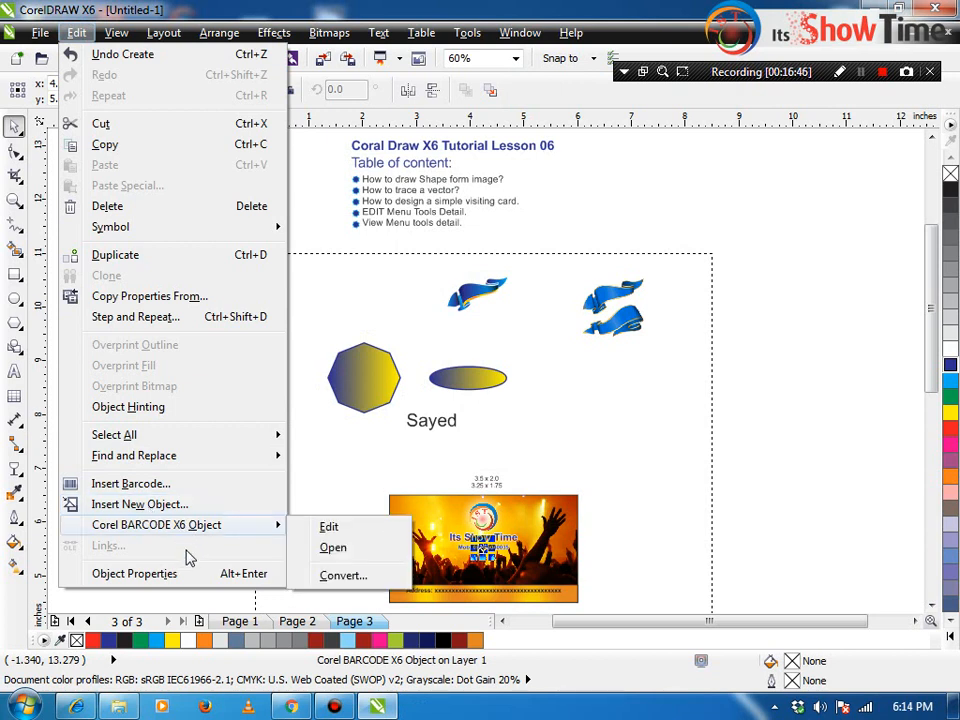
Step: Inspect the first-name text, contents text and ribbon bitmap in Object Properties, then close the docker
click(474, 392)
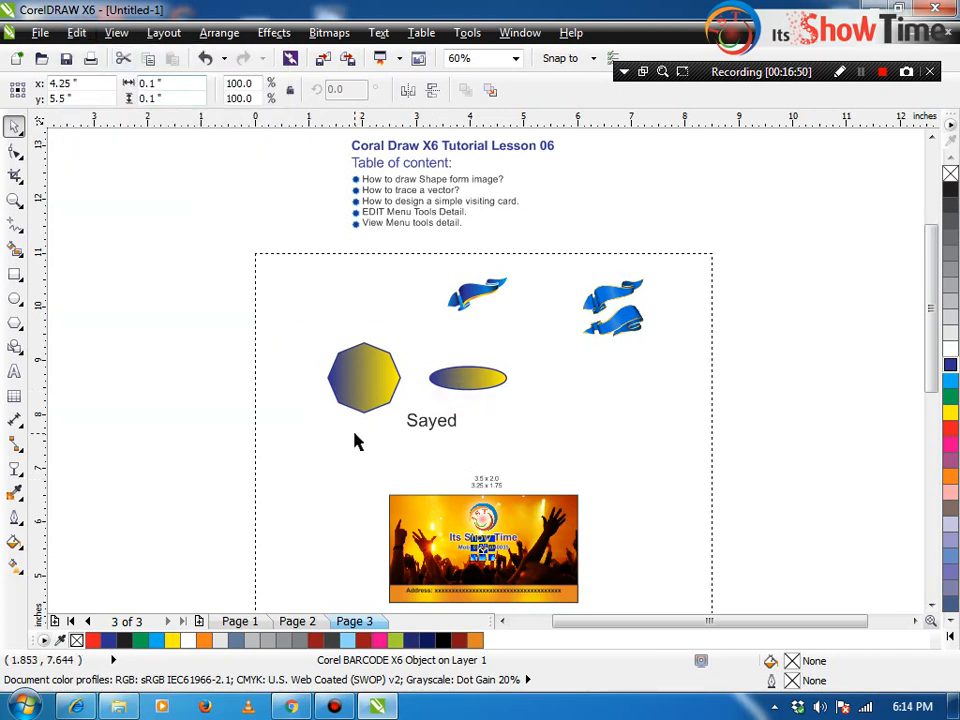
drag(351, 486, 707, 653)
drag(314, 425, 627, 625)
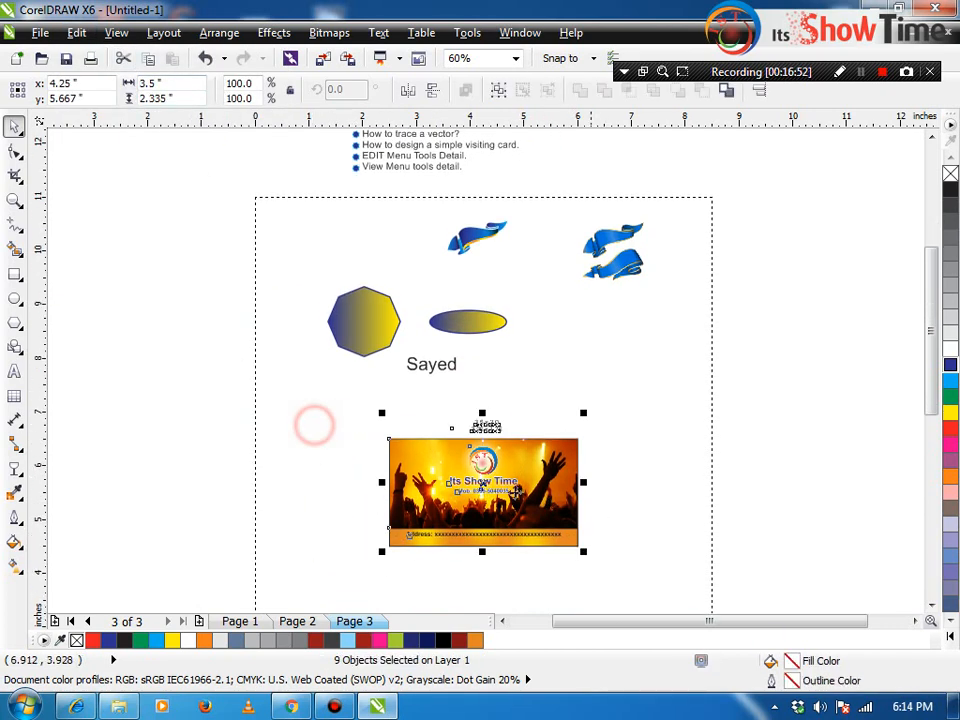
click(76, 32)
click(145, 585)
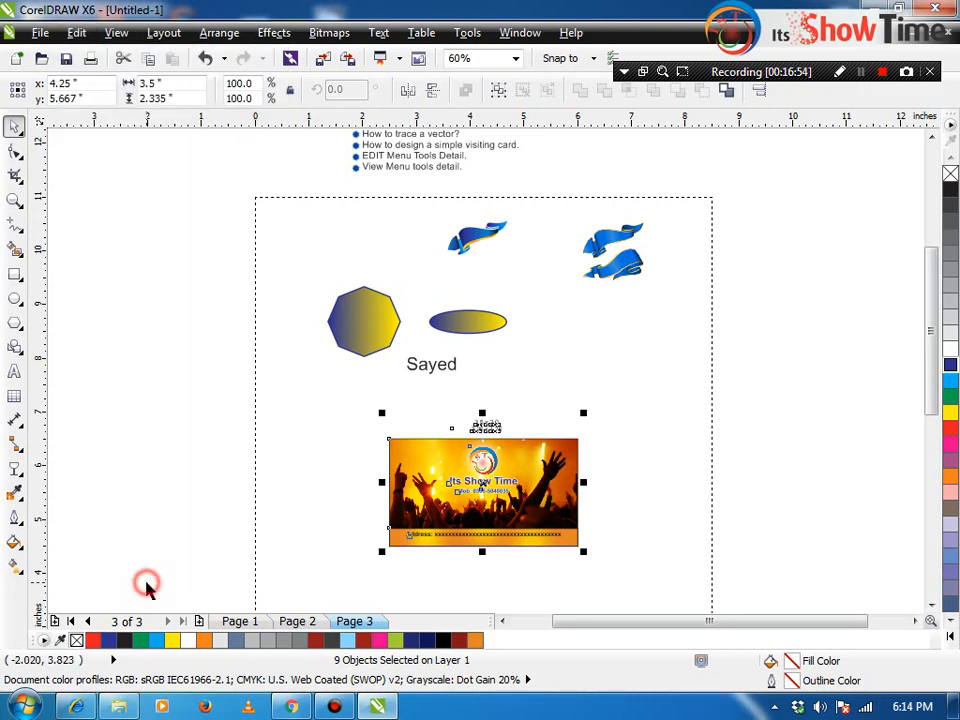
key(alt+Return)
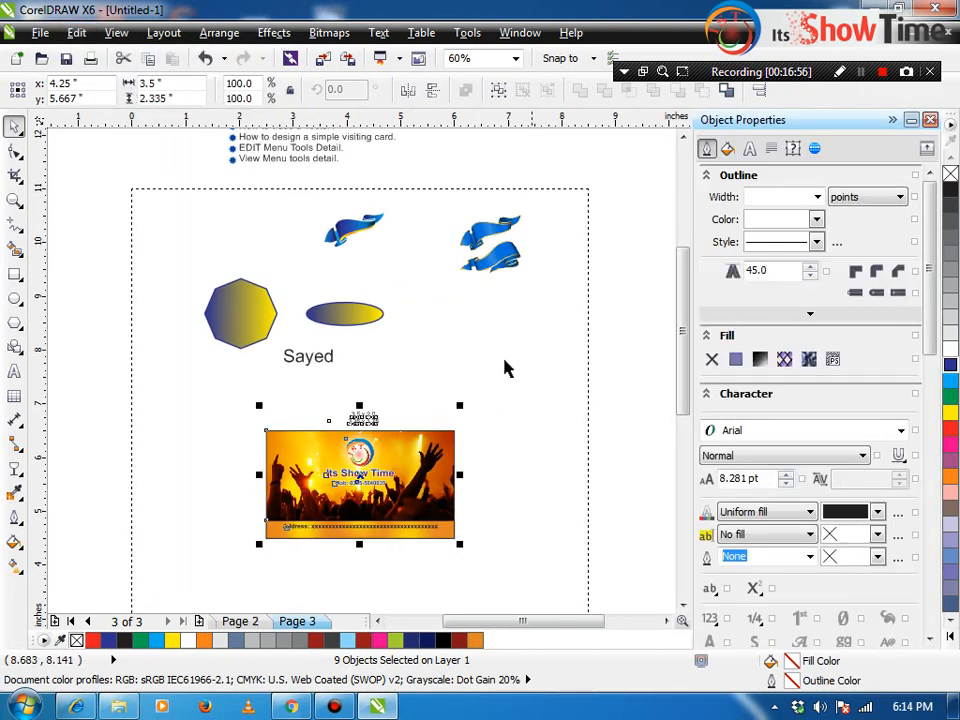
click(306, 358)
click(276, 166)
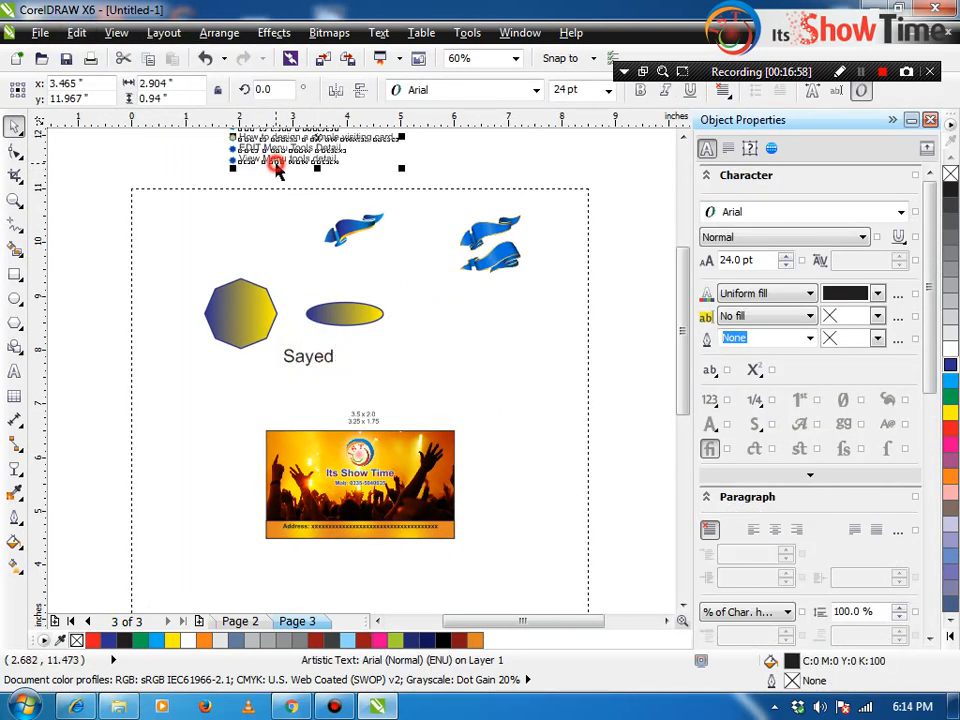
click(350, 208)
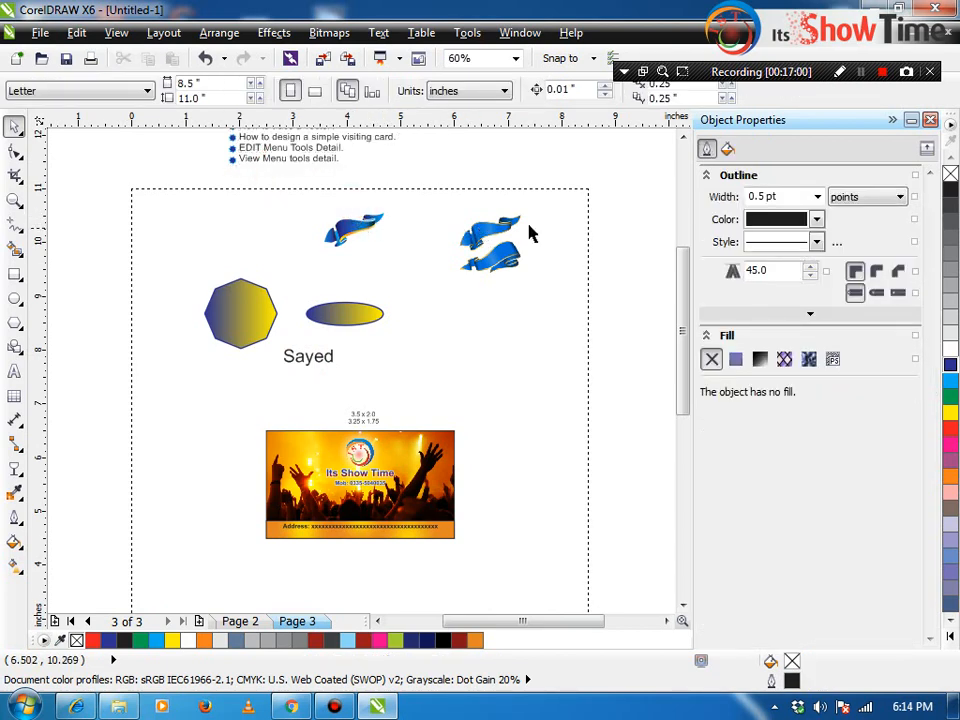
click(482, 253)
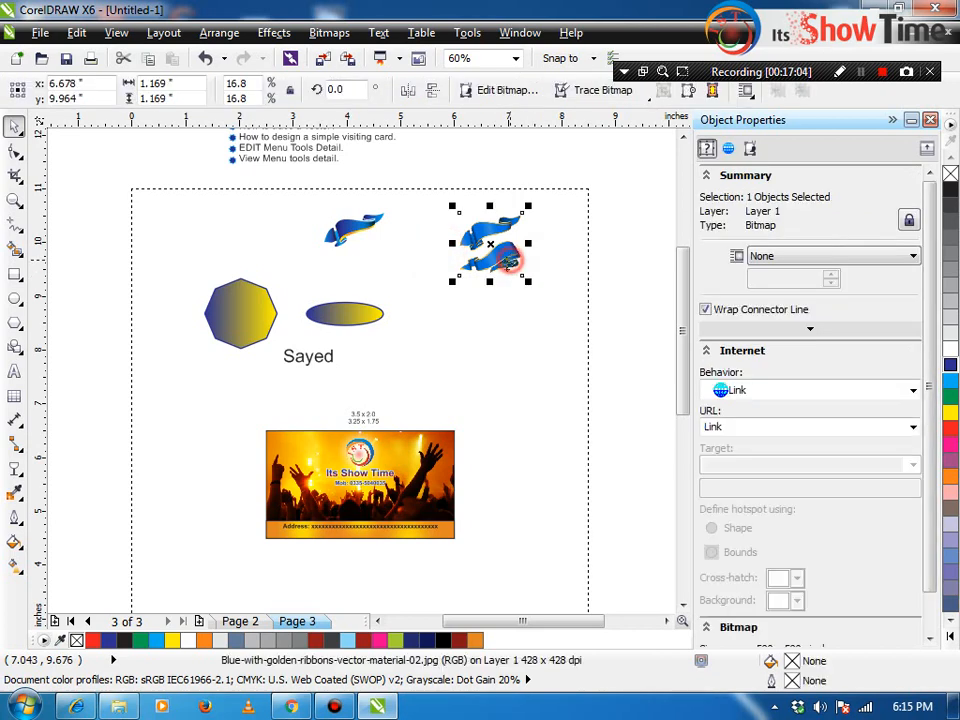
click(504, 345)
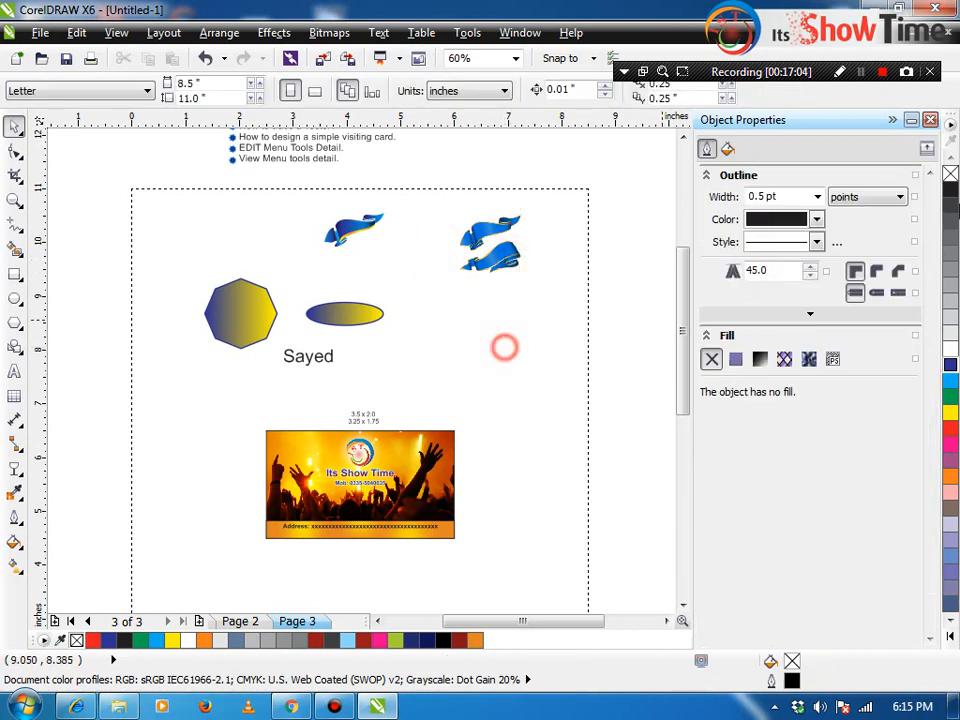
click(930, 120)
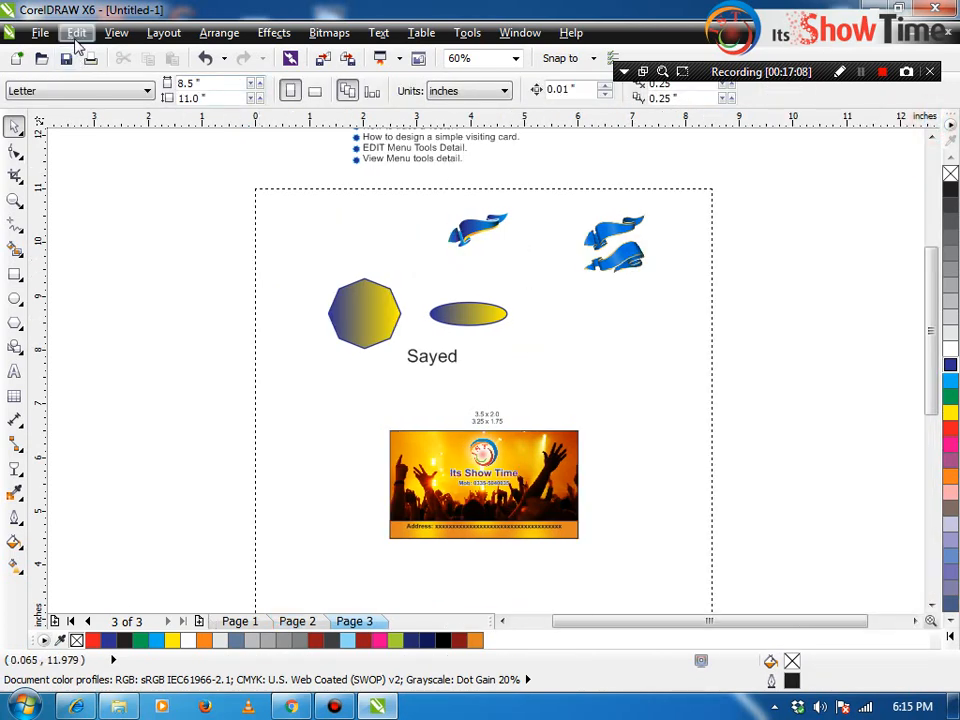
Step: Select two bullet-list items, clear the selection, and glance at the View menu
drag(478, 184, 333, 155)
click(428, 188)
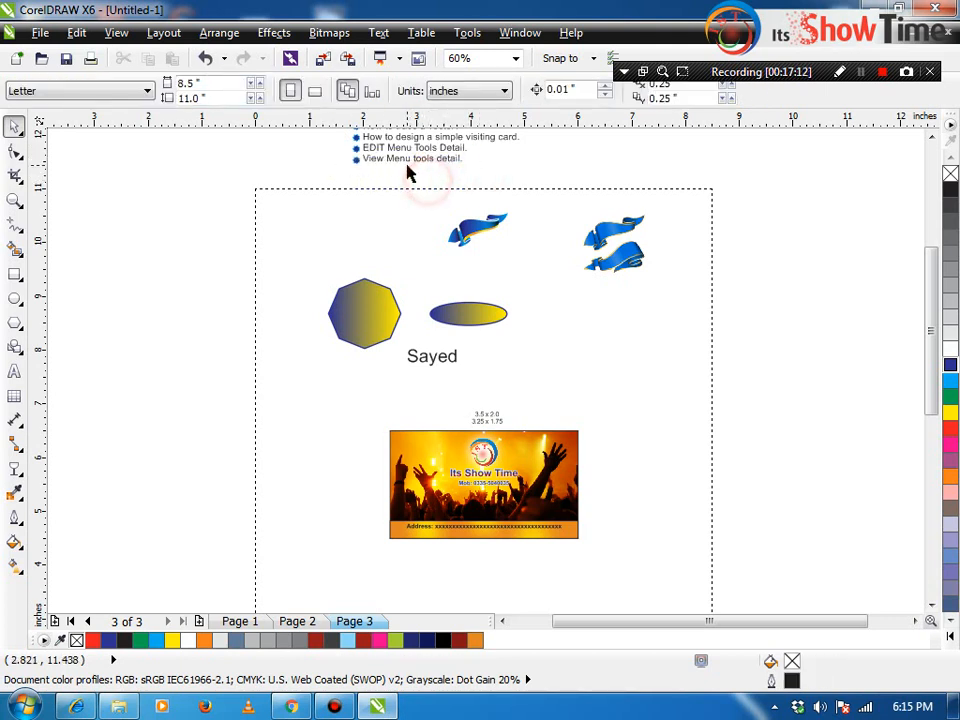
click(112, 32)
mouse_move(163, 32)
click(376, 5)
Step: Marquee-zoom onto the small blue ribbon and select its group
key(z)
drag(242, 163, 504, 306)
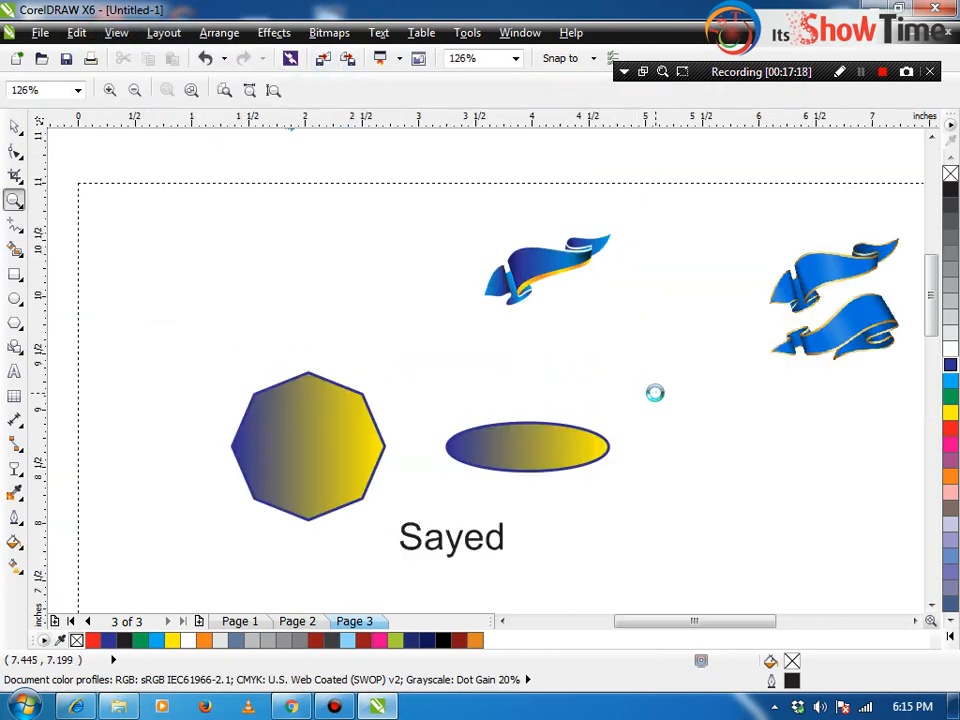
drag(430, 201, 563, 275)
key(space)
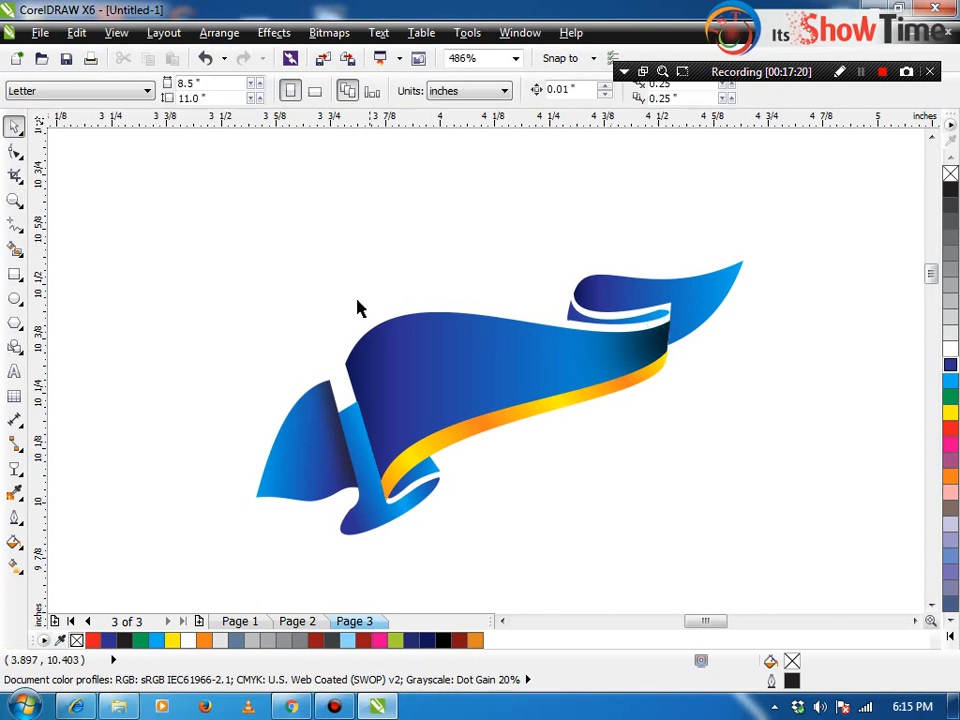
click(391, 373)
click(379, 272)
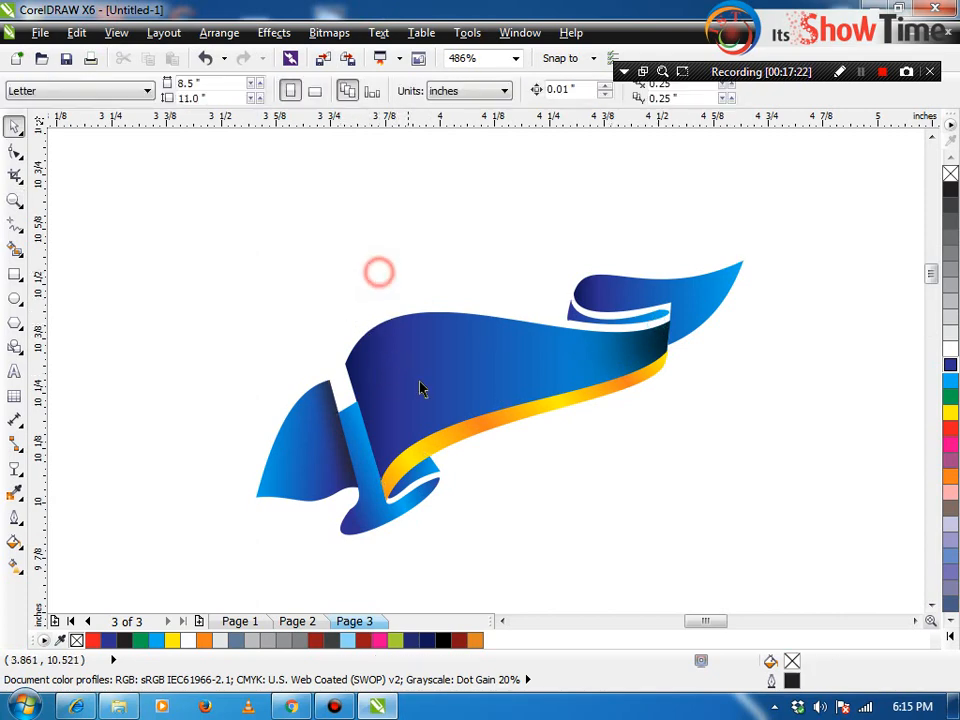
click(420, 386)
click(369, 240)
click(418, 354)
click(109, 32)
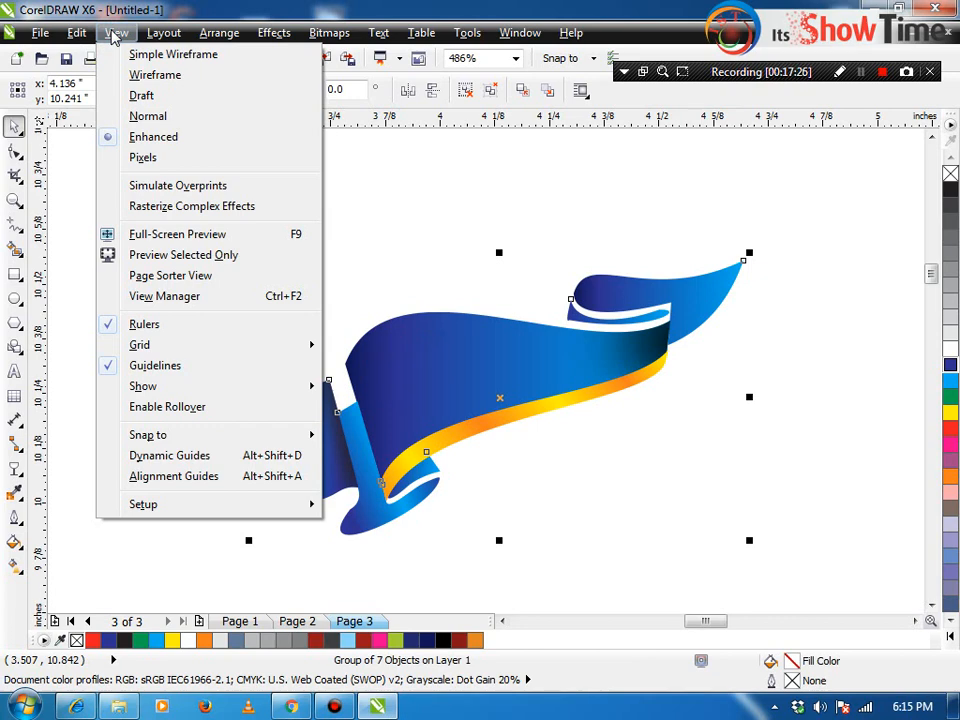
Step: Switch the display to Wireframe and look over the page's objects, including the business card
click(145, 74)
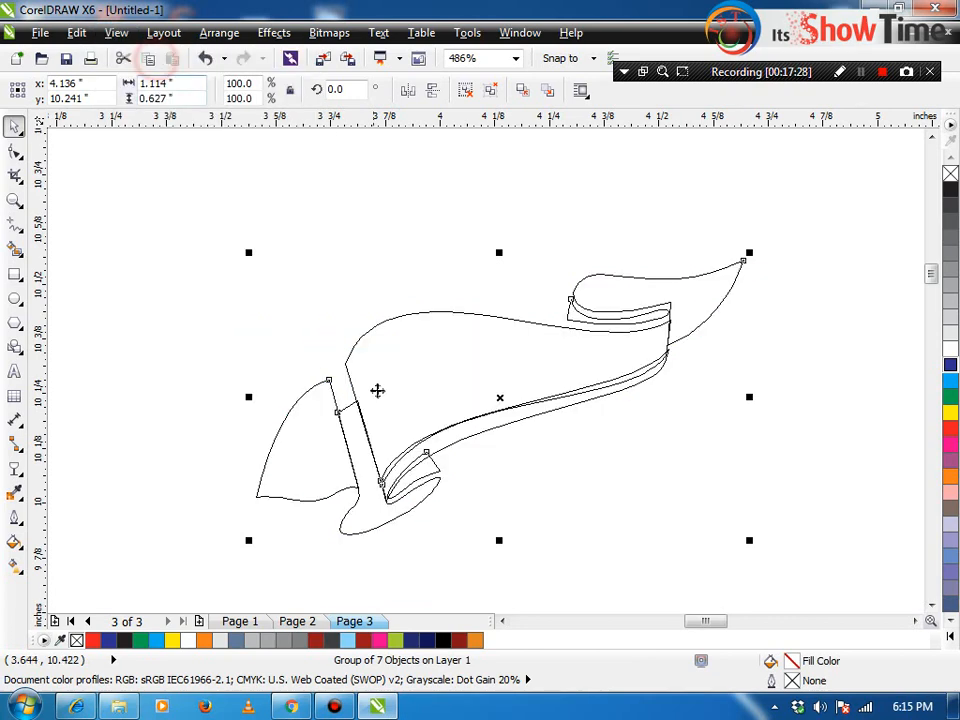
click(399, 283)
click(434, 384)
key(F4)
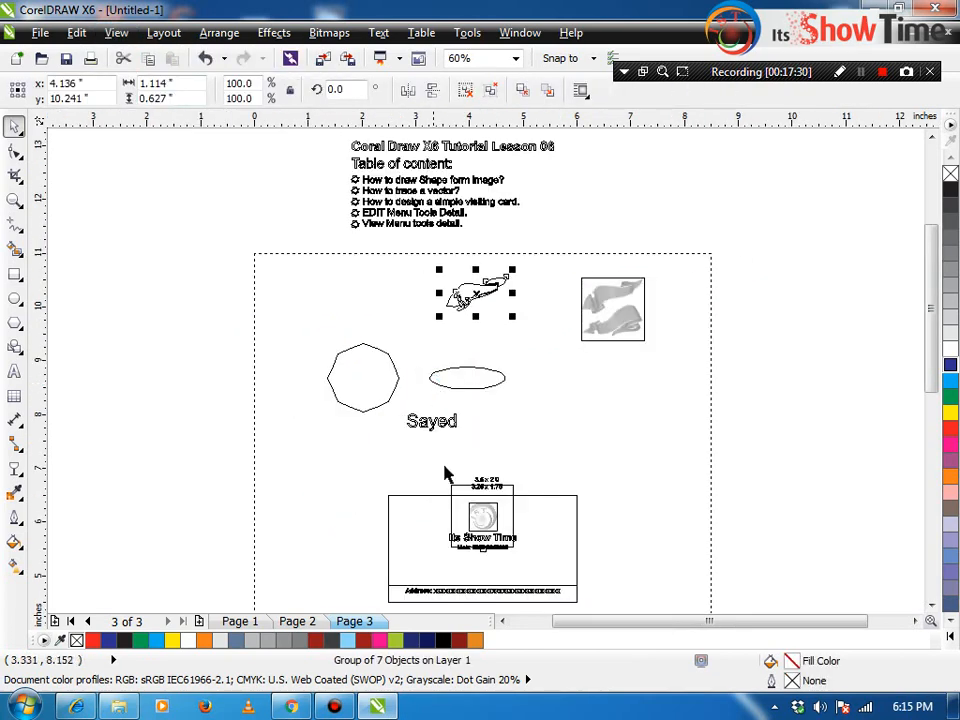
click(536, 463)
drag(604, 471, 564, 493)
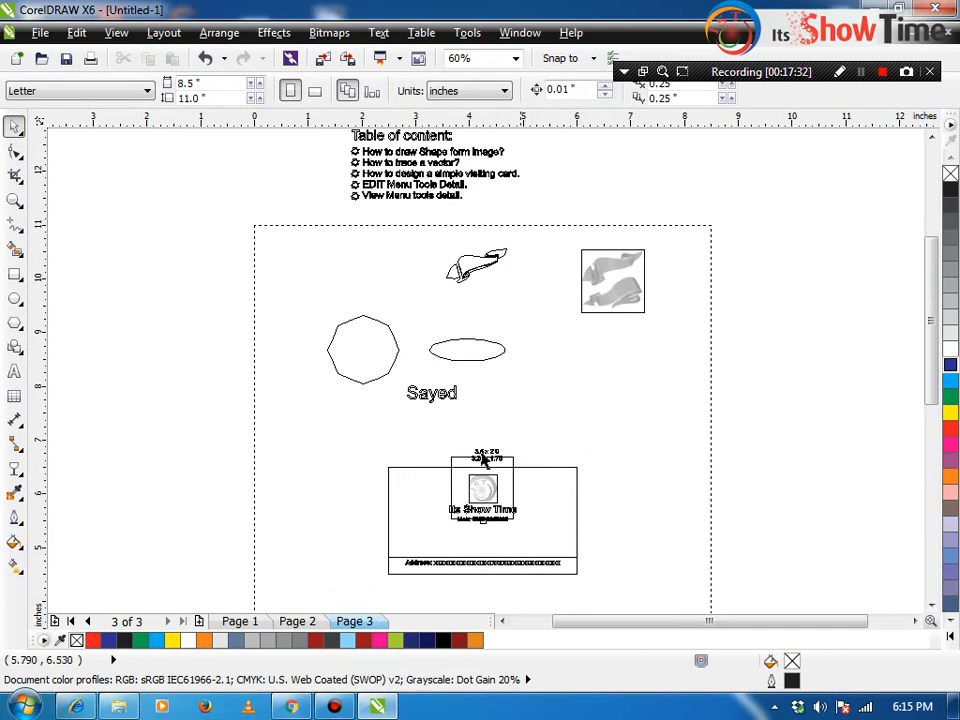
drag(476, 450, 498, 412)
click(584, 448)
drag(600, 451, 349, 596)
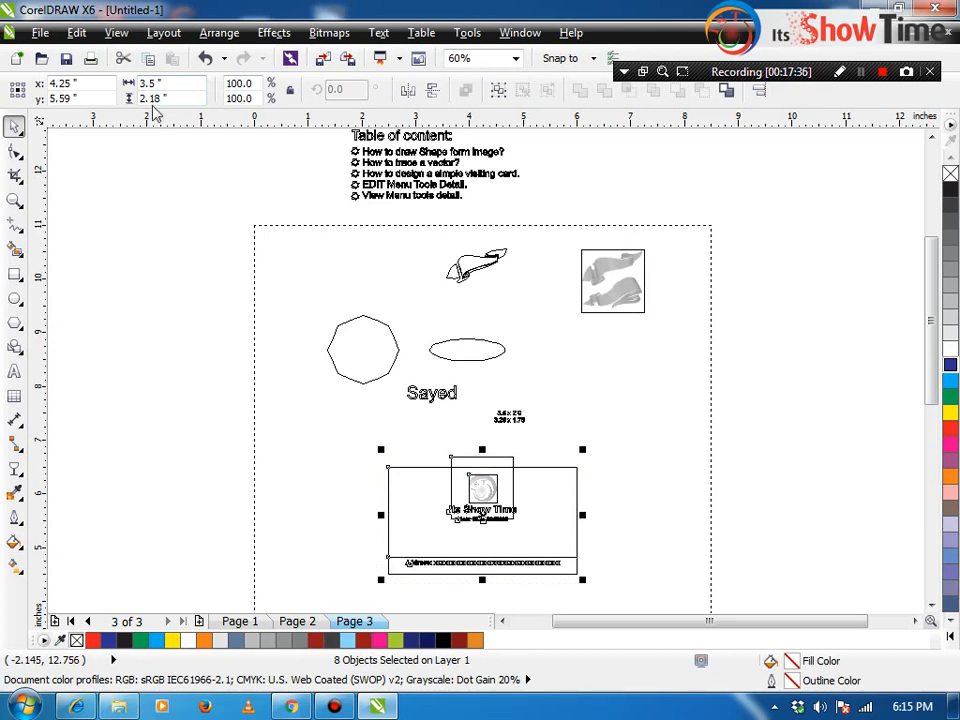
click(253, 553)
Step: Zoom in on the card's logo, switch to Enhanced view and select the logo bitmap
key(F2)
drag(347, 403, 776, 655)
key(F2)
drag(224, 166, 410, 340)
key(alt+v)
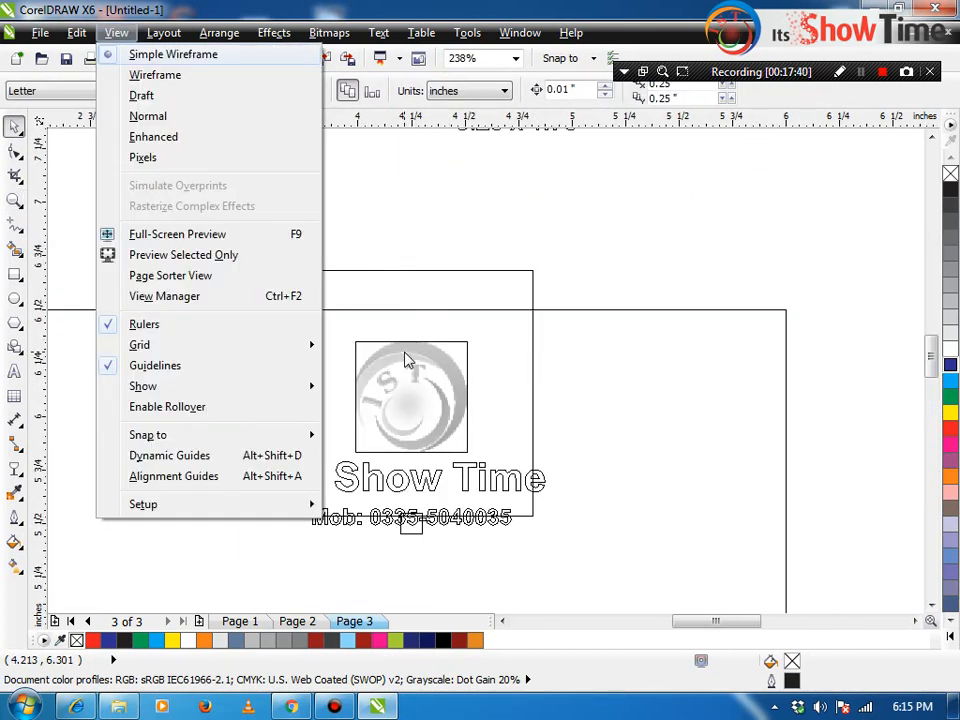
key(Escape)
key(alt+v)
key(e)
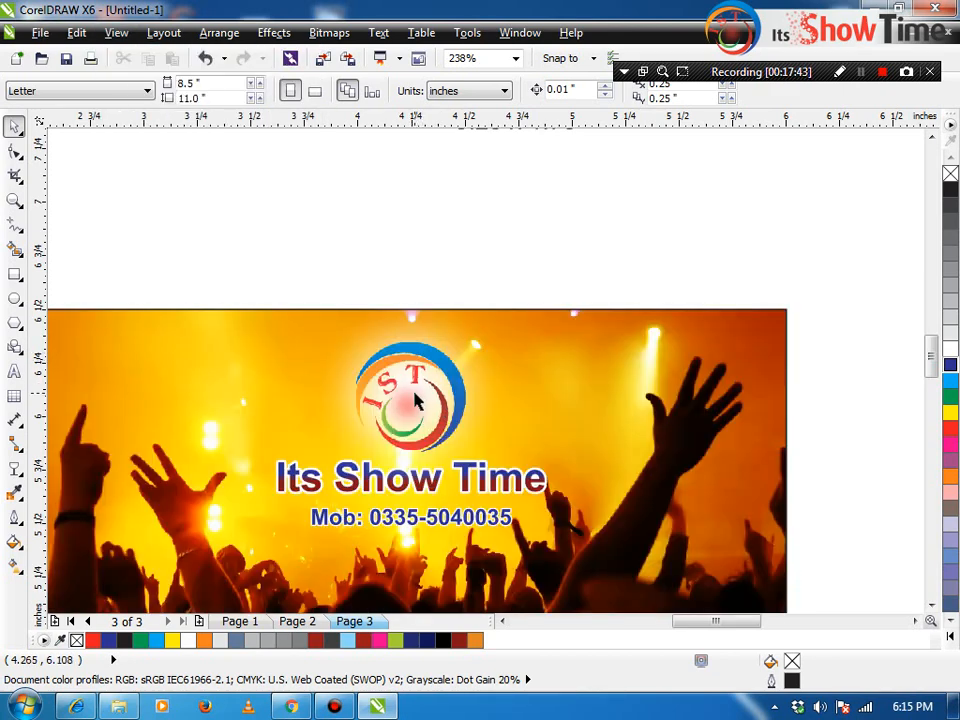
click(467, 350)
click(465, 333)
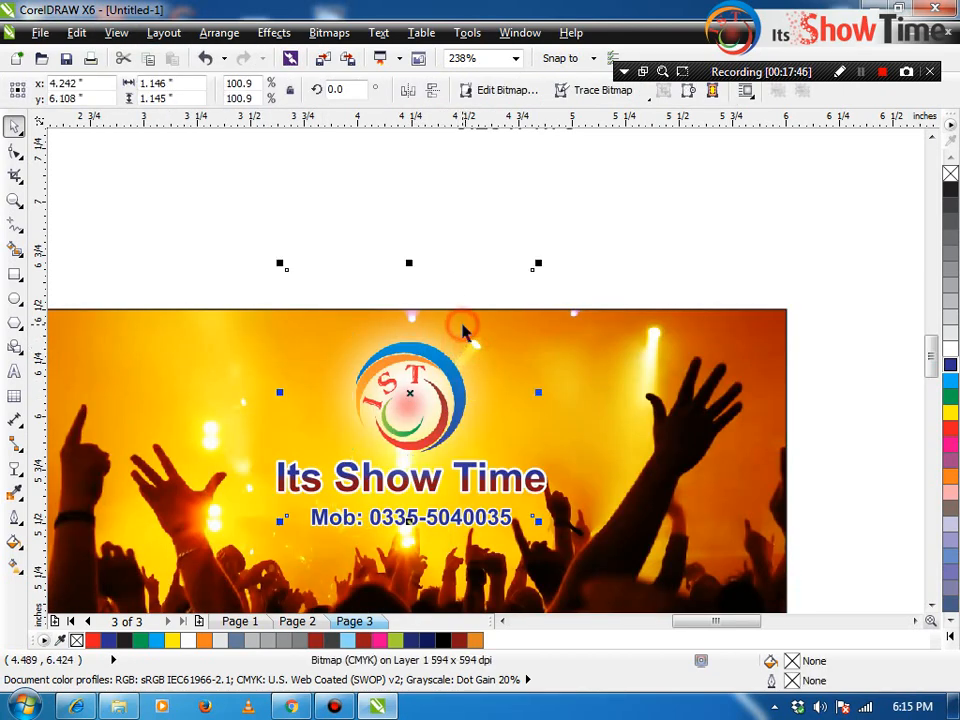
Step: Switch the display to Wireframe, then back to Normal
key(alt+v)
key(w)
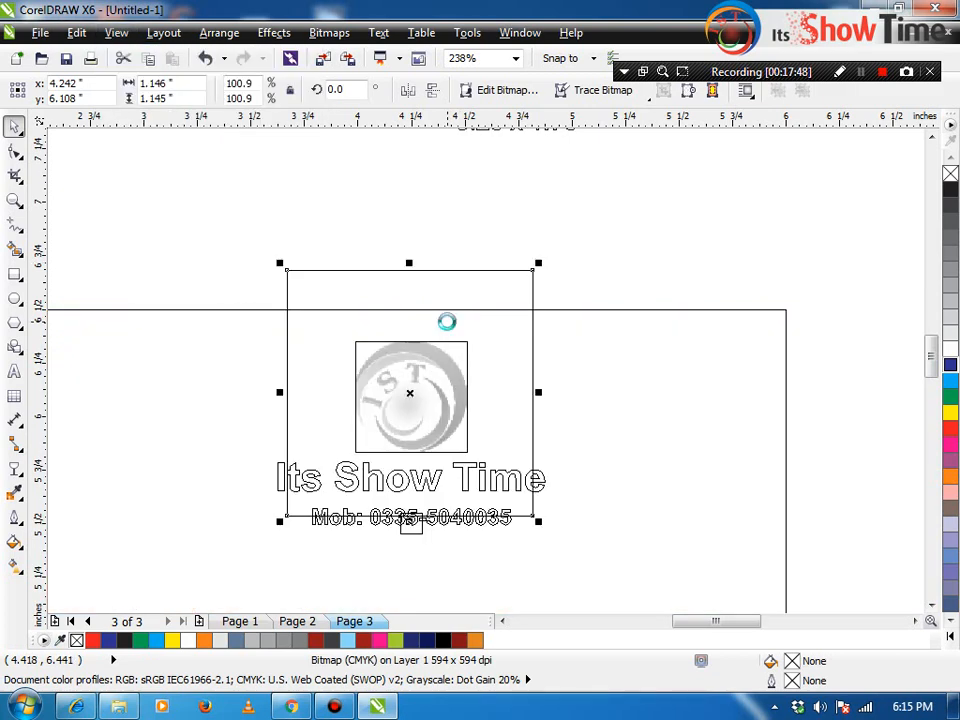
click(116, 32)
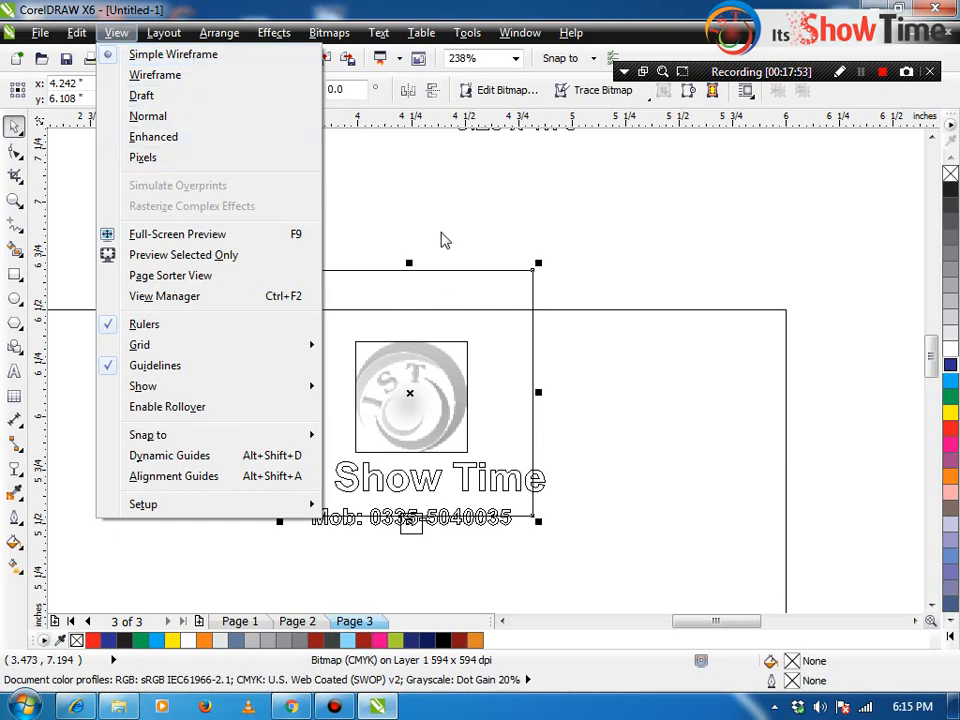
click(132, 74)
click(116, 33)
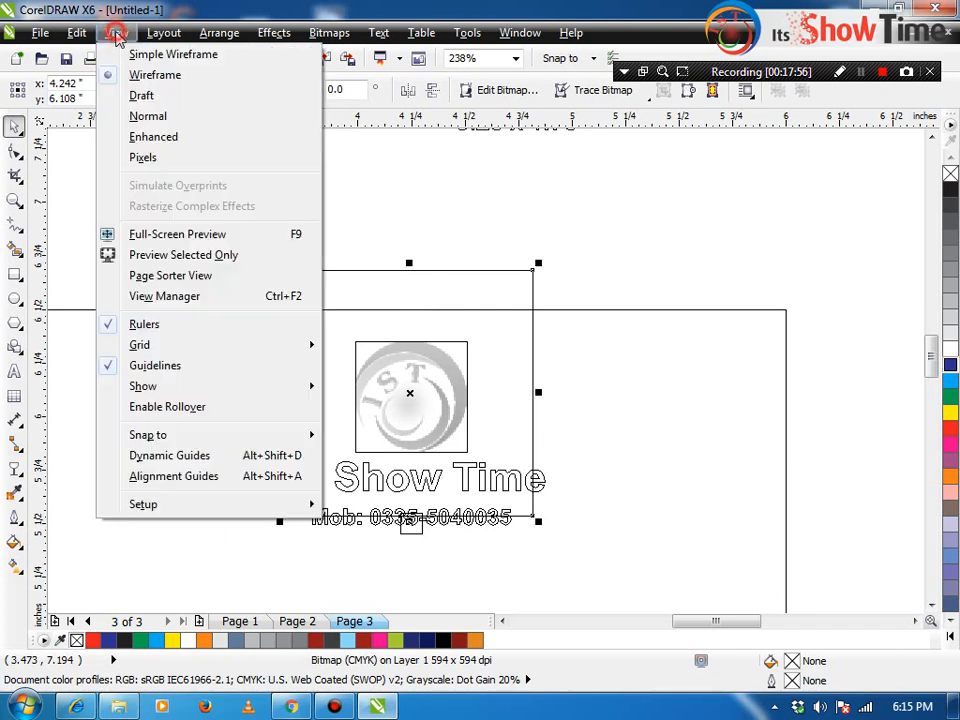
click(140, 116)
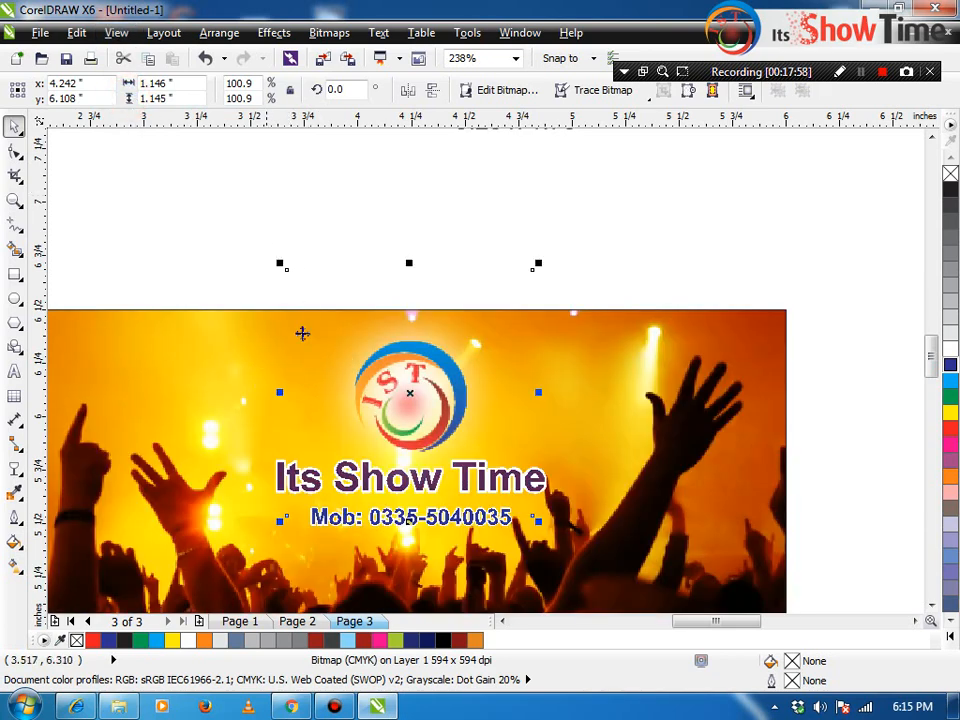
Step: Zoom in on the business card and keep Normal display mode
key(z)
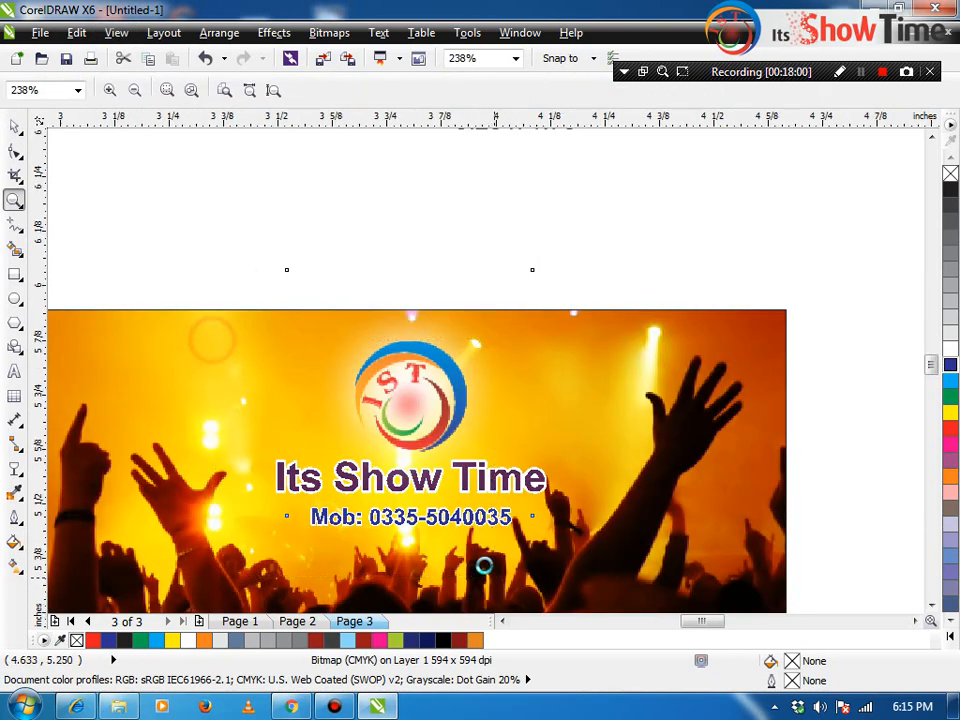
click(352, 458)
key(F4)
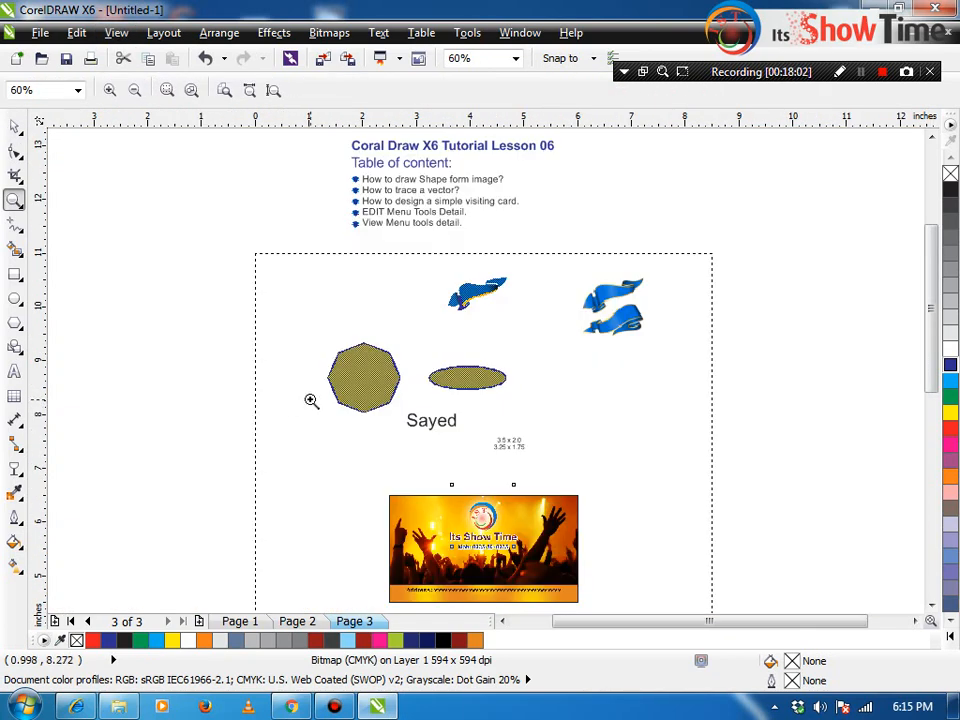
drag(353, 467, 641, 593)
key(space)
click(118, 33)
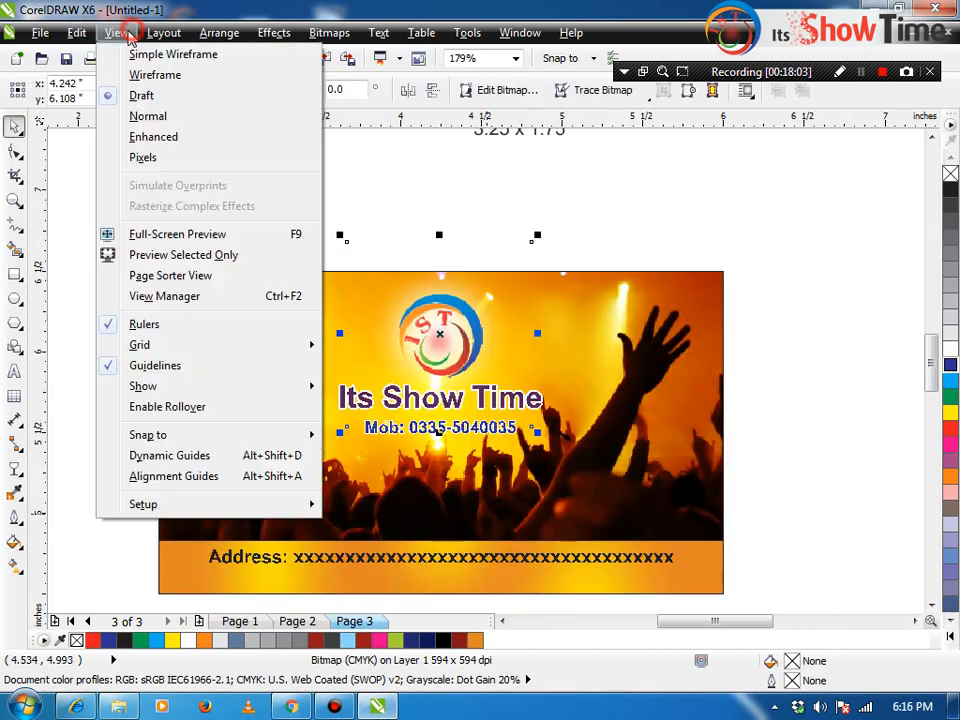
click(130, 118)
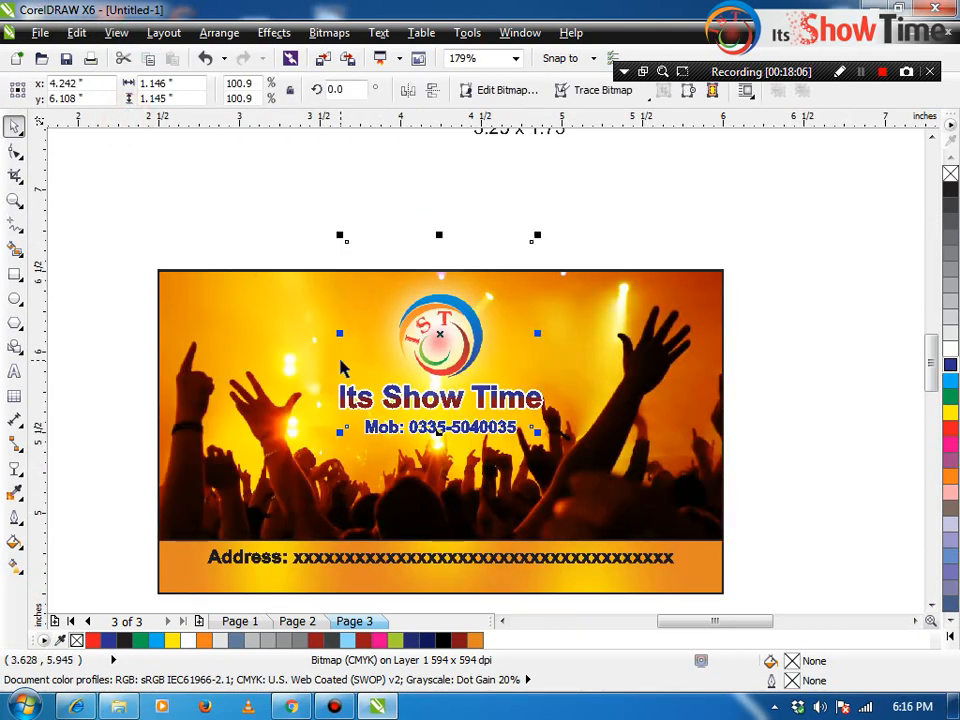
Step: Zoom closely on the logo, switch to Enhanced, restore the logo bitmap, then choose Pixels view
key(z)
drag(236, 236, 545, 405)
key(space)
click(116, 33)
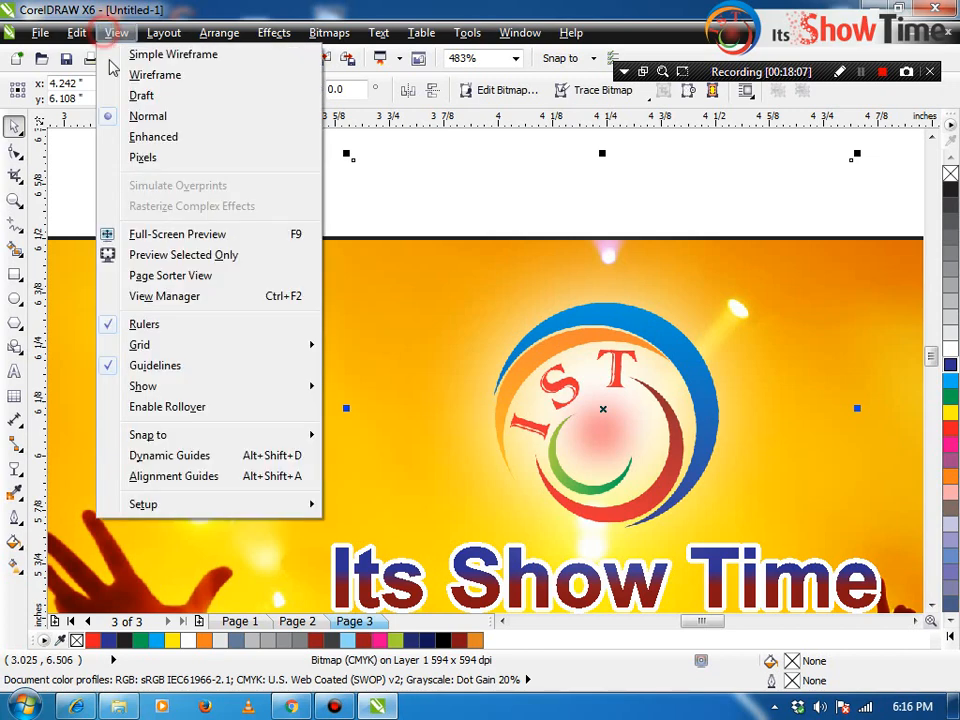
click(130, 135)
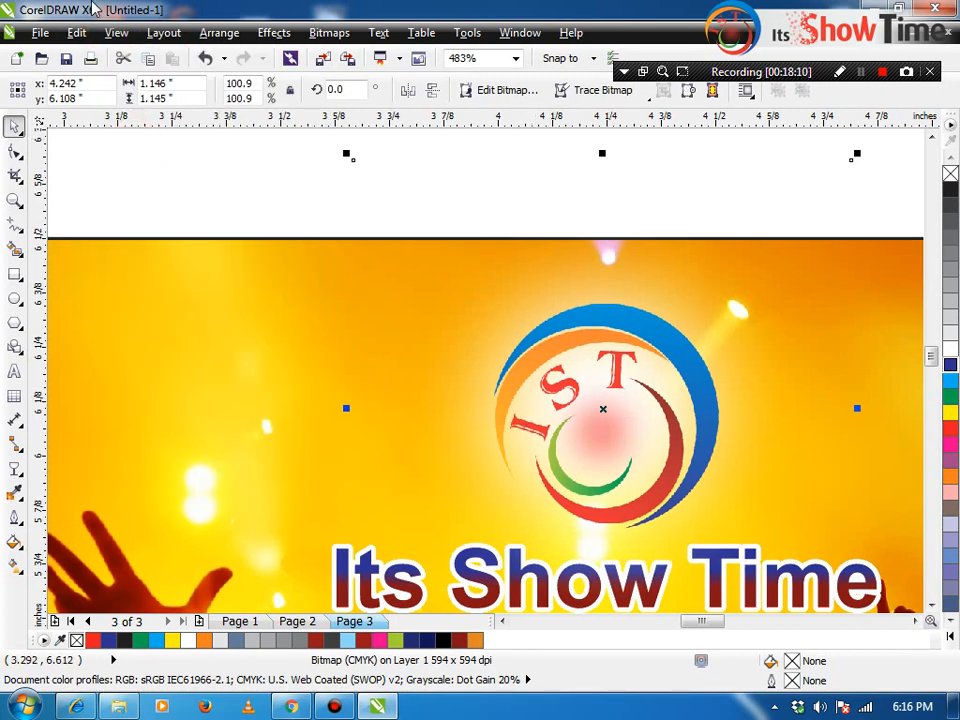
click(121, 50)
click(116, 33)
click(362, 146)
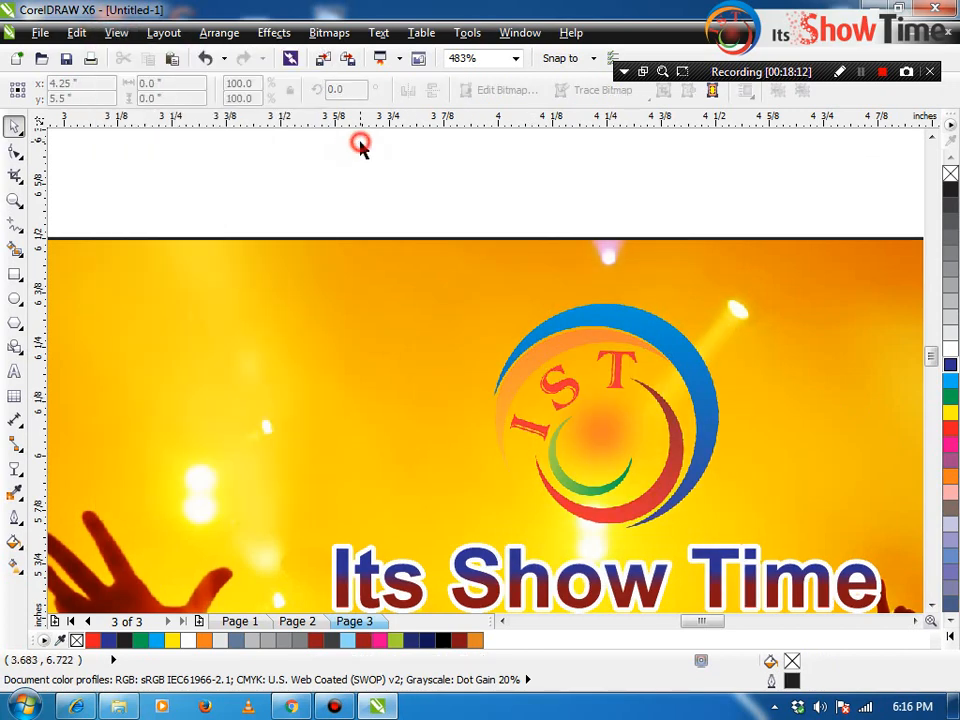
key(ctrl+z)
click(114, 33)
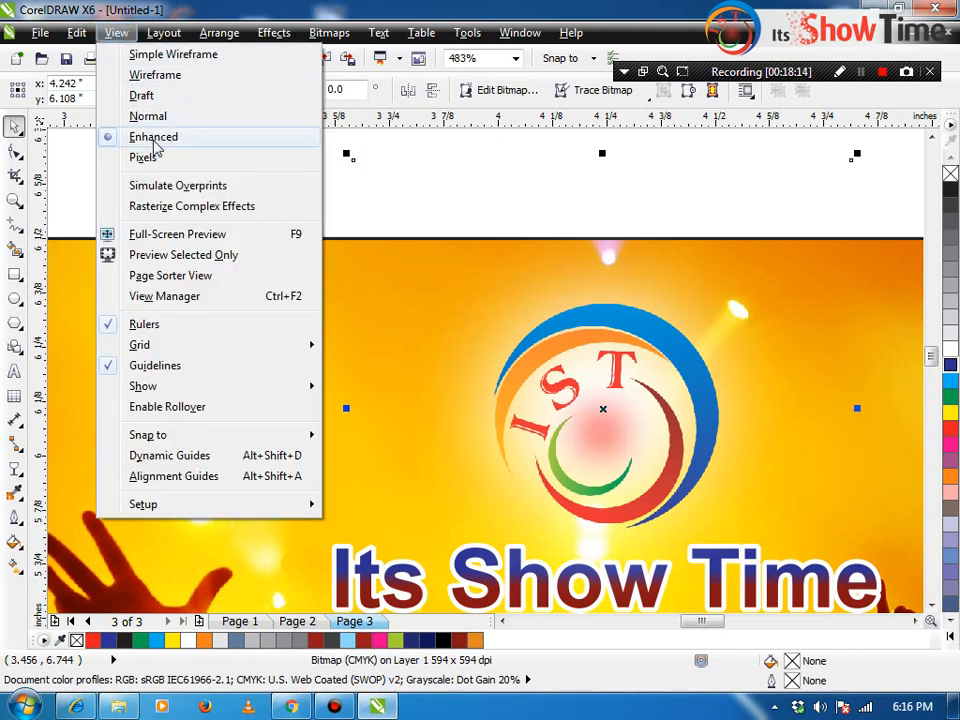
click(164, 159)
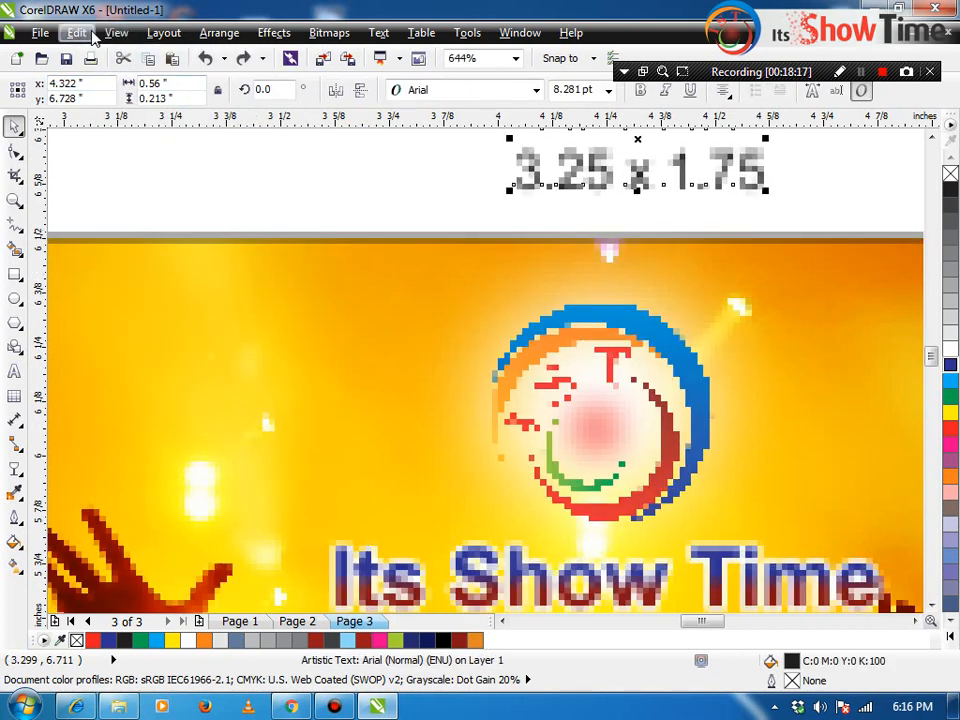
Step: Hide the rulers, show them again, then zoom out to 200% to see the whole card
click(77, 32)
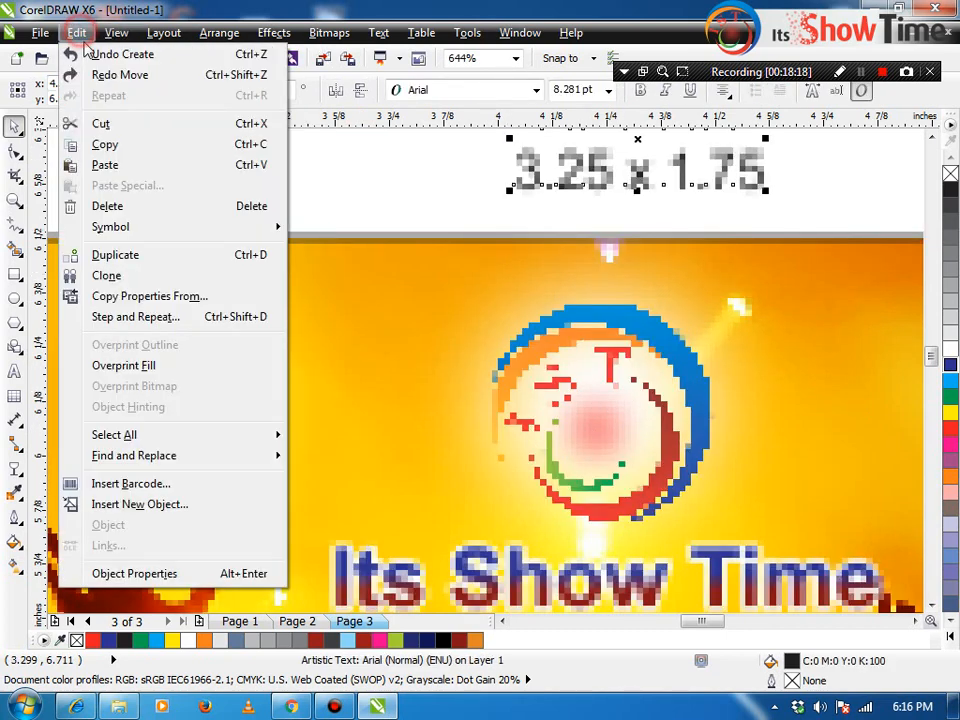
mouse_move(112, 28)
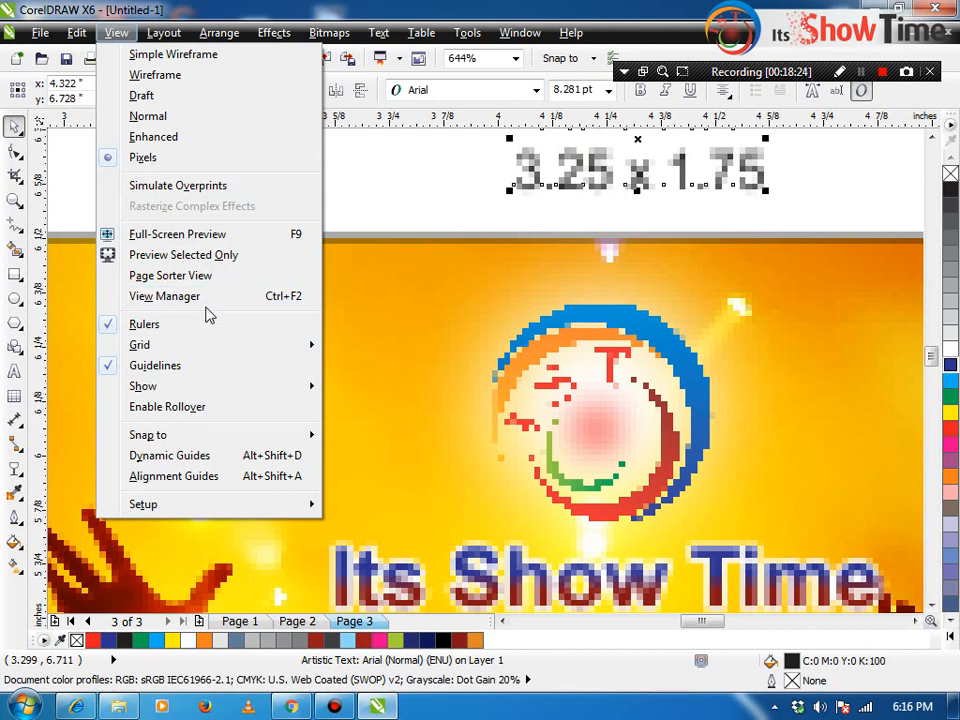
click(452, 120)
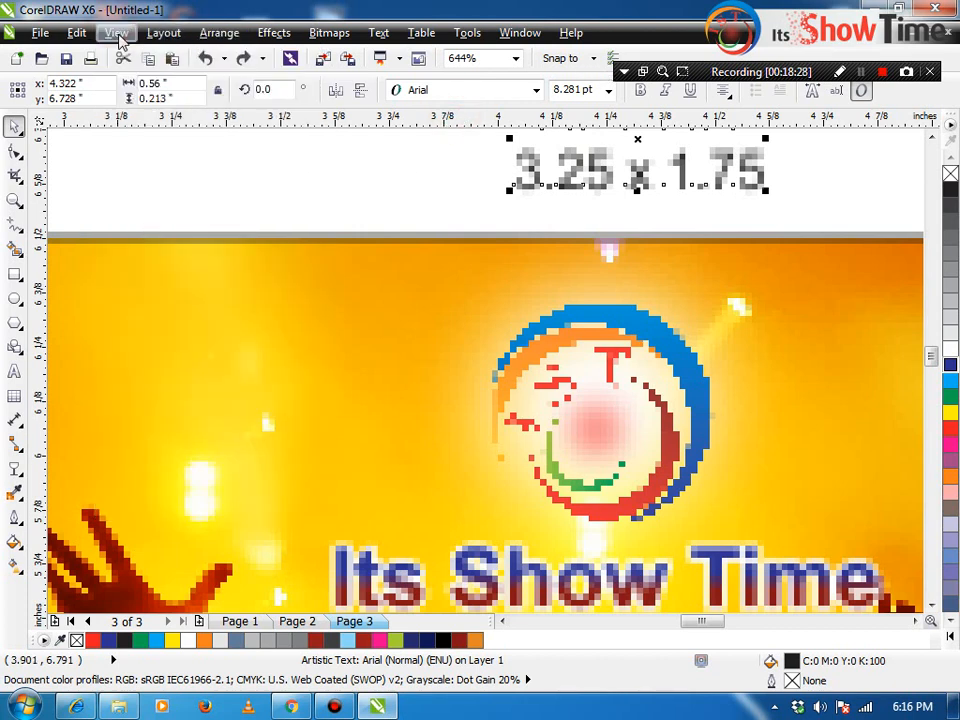
click(119, 36)
click(158, 328)
click(125, 34)
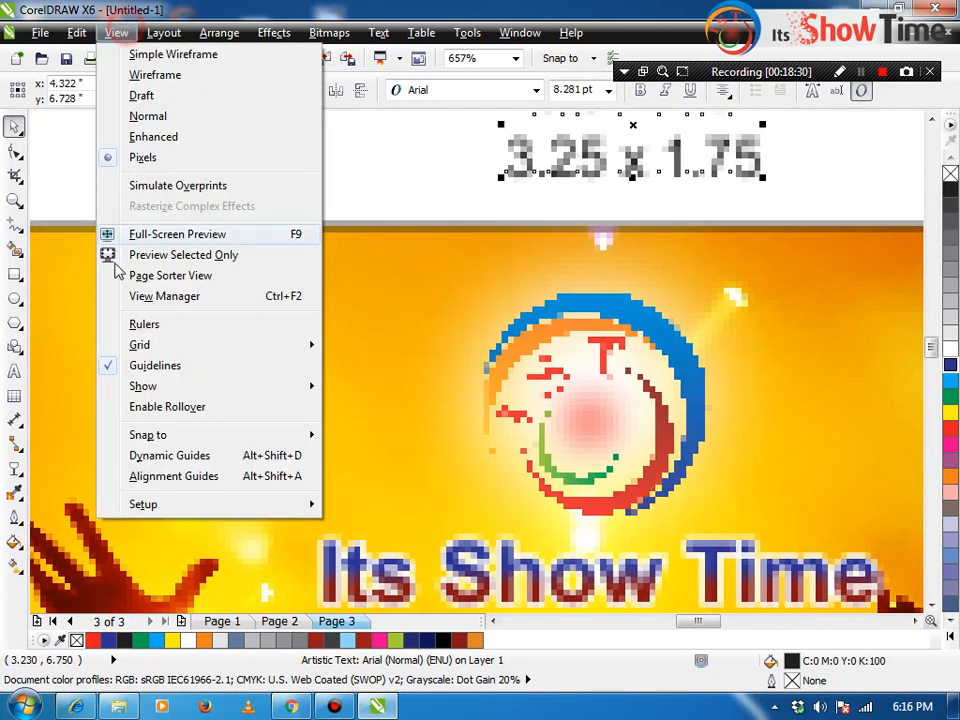
click(150, 324)
click(118, 33)
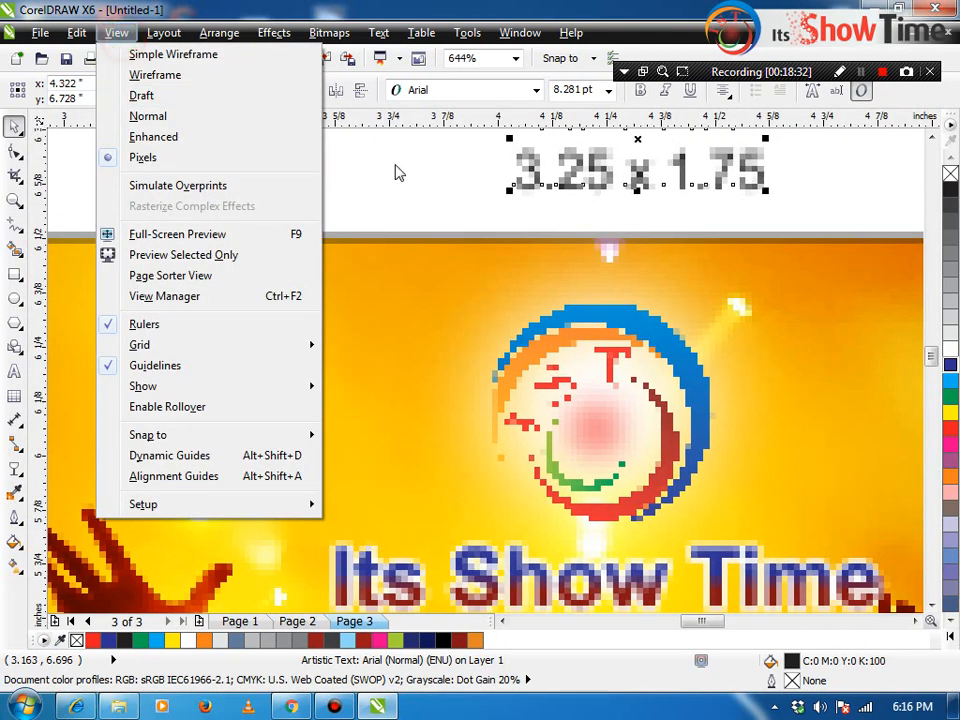
click(394, 164)
scroll(394, 164, down, 2)
Step: Turn on the Document Grid, zoom out to 50% over page 3, then turn the grid off
click(112, 34)
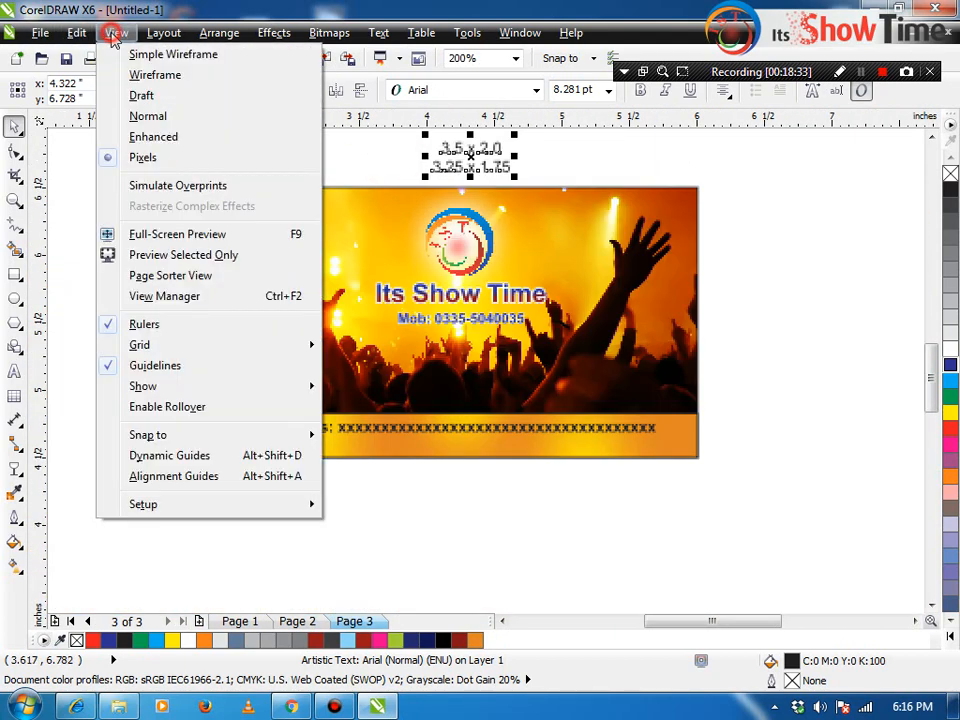
click(171, 347)
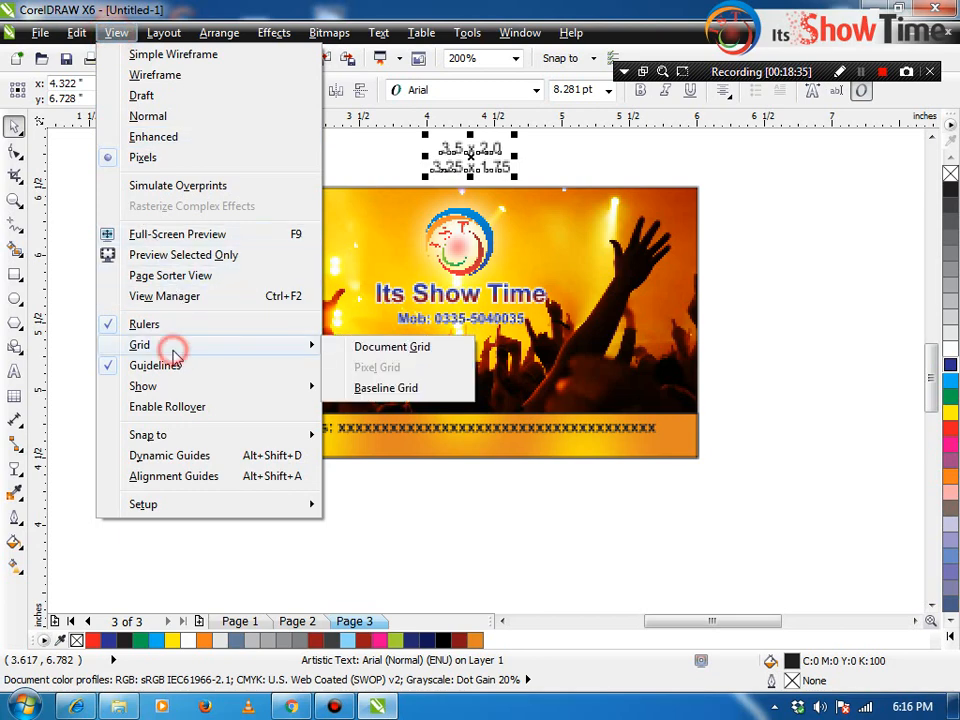
click(392, 347)
scroll(400, 368, down, 2)
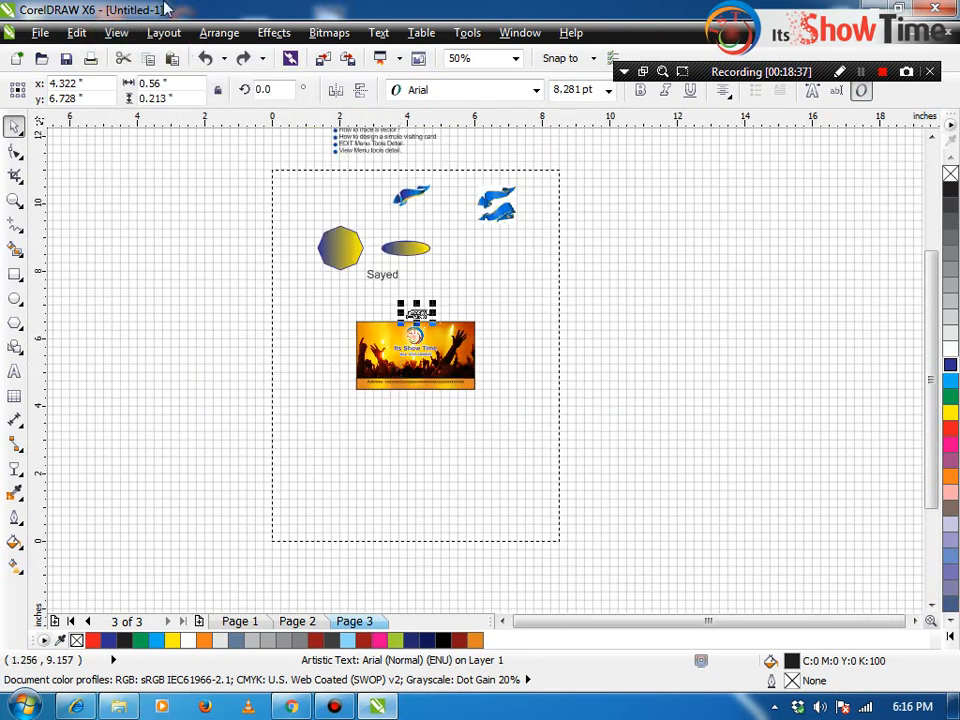
click(112, 35)
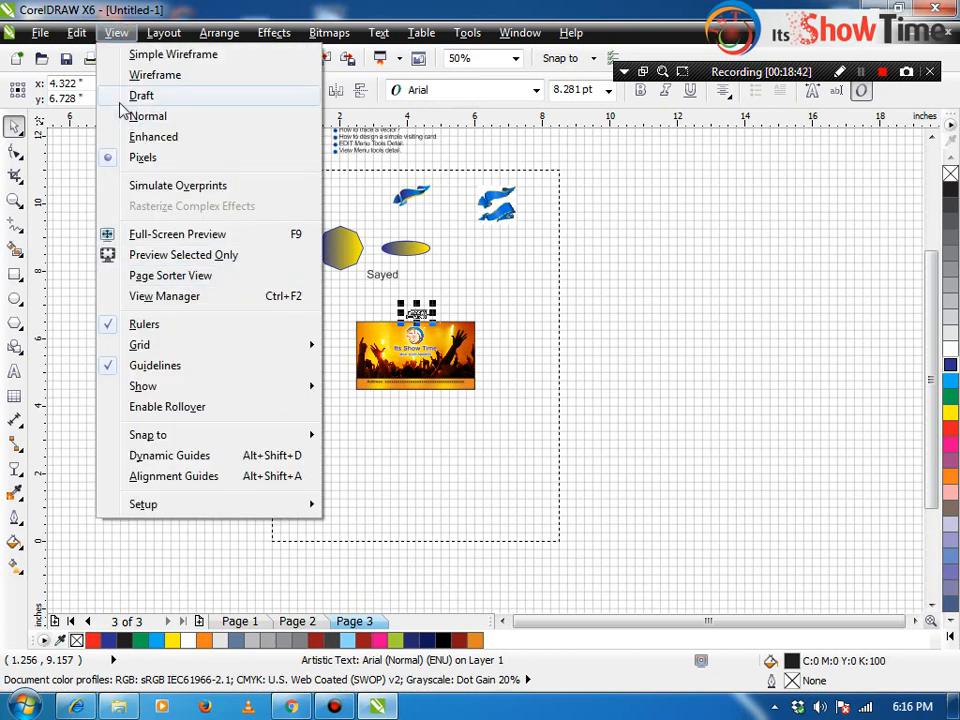
mouse_move(160, 350)
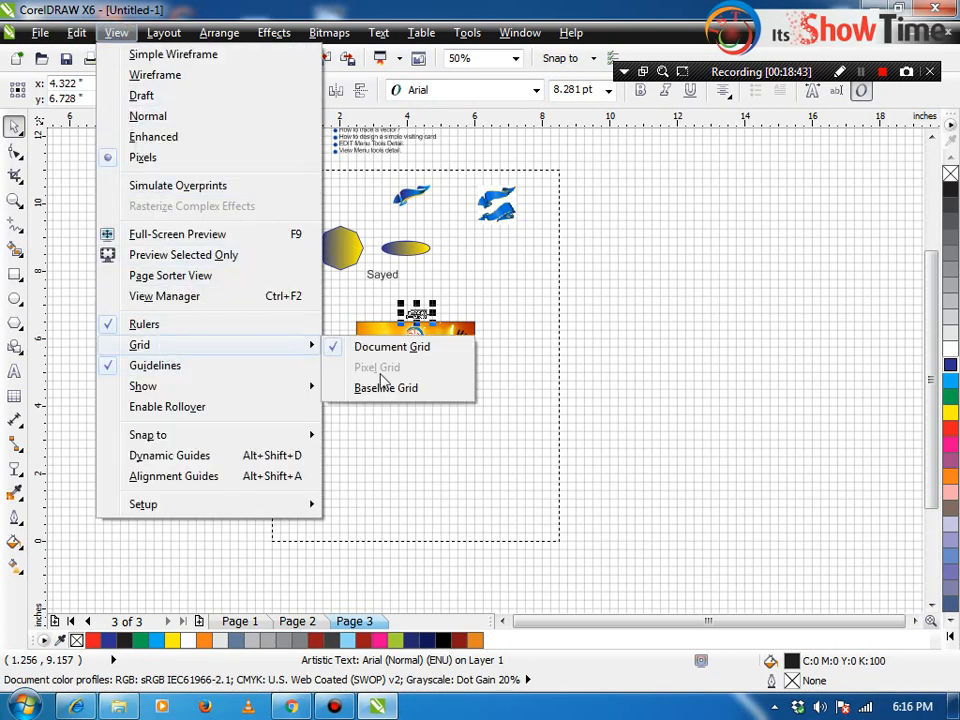
click(392, 347)
click(120, 34)
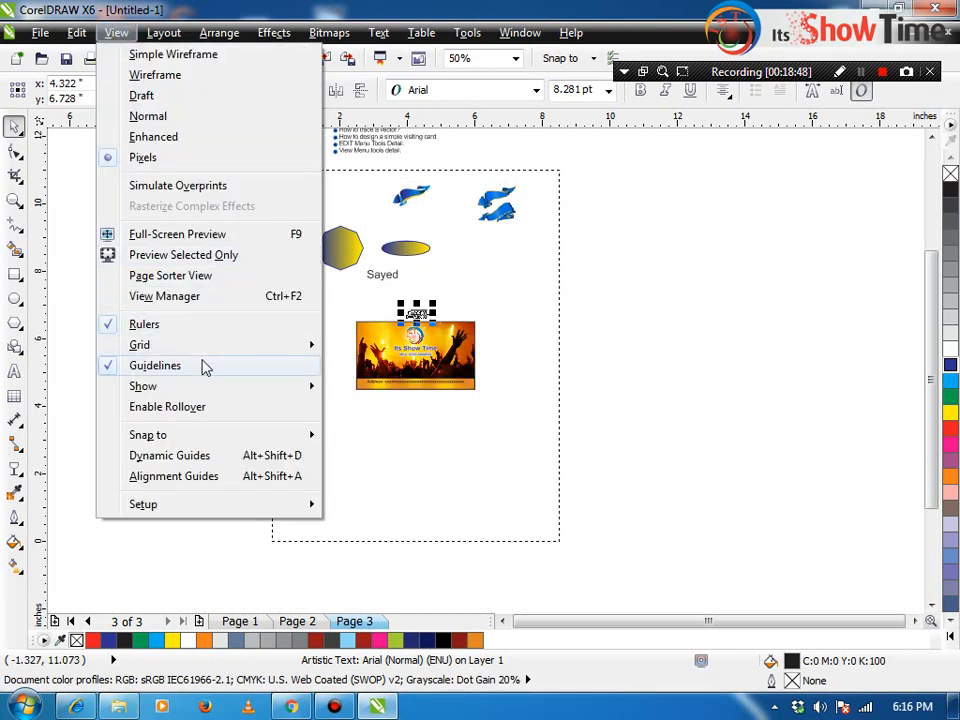
Step: Add a horizontal guideline just above the business card, then hide and re-show guidelines
drag(534, 118, 535, 309)
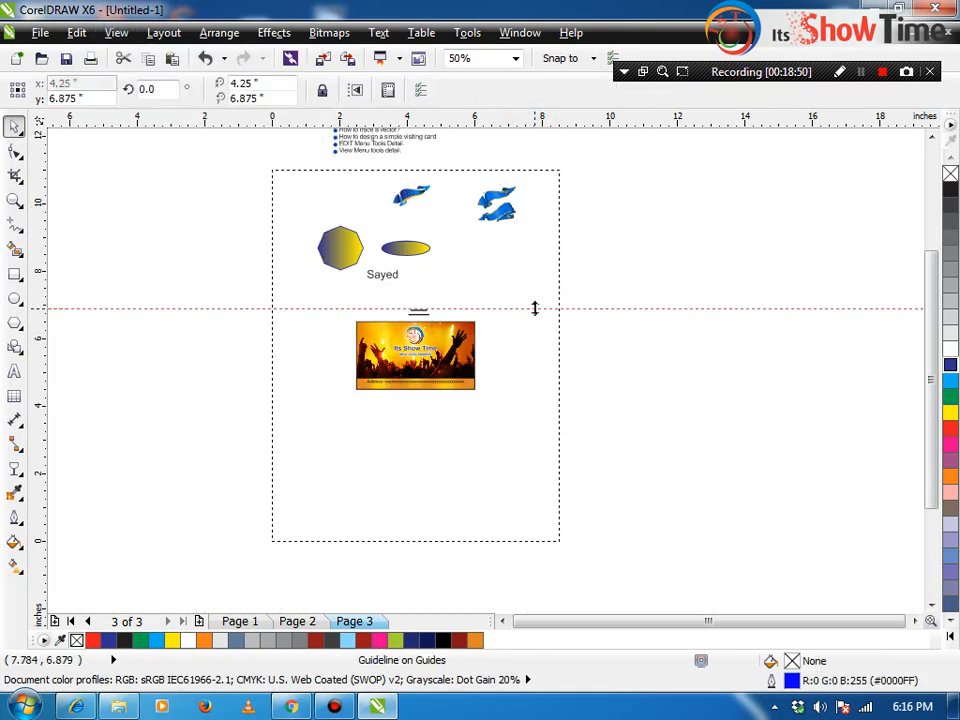
click(116, 33)
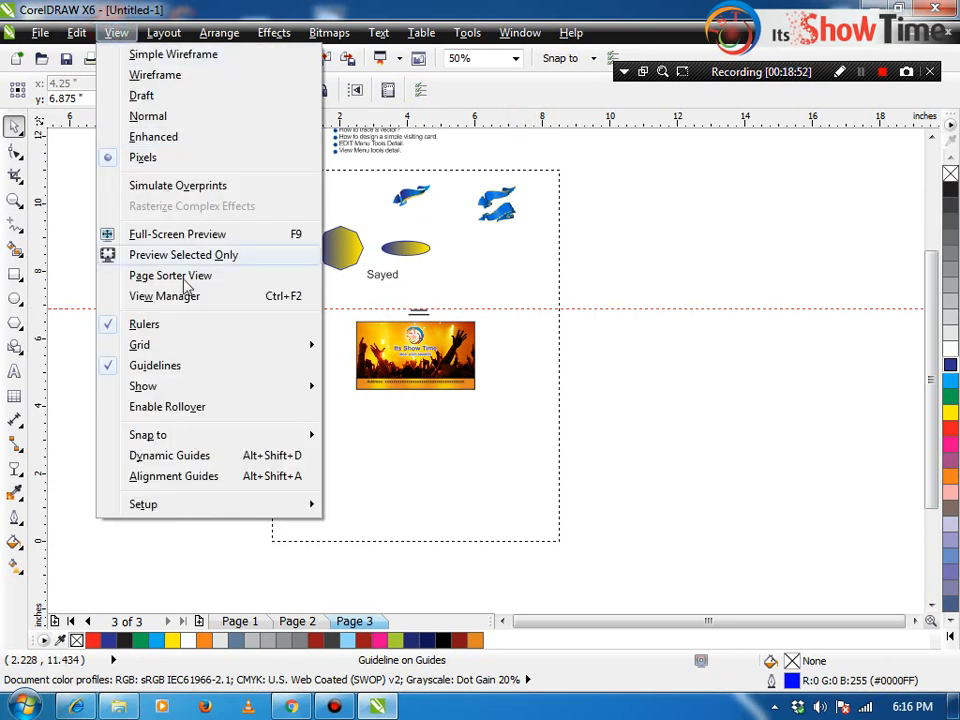
click(206, 366)
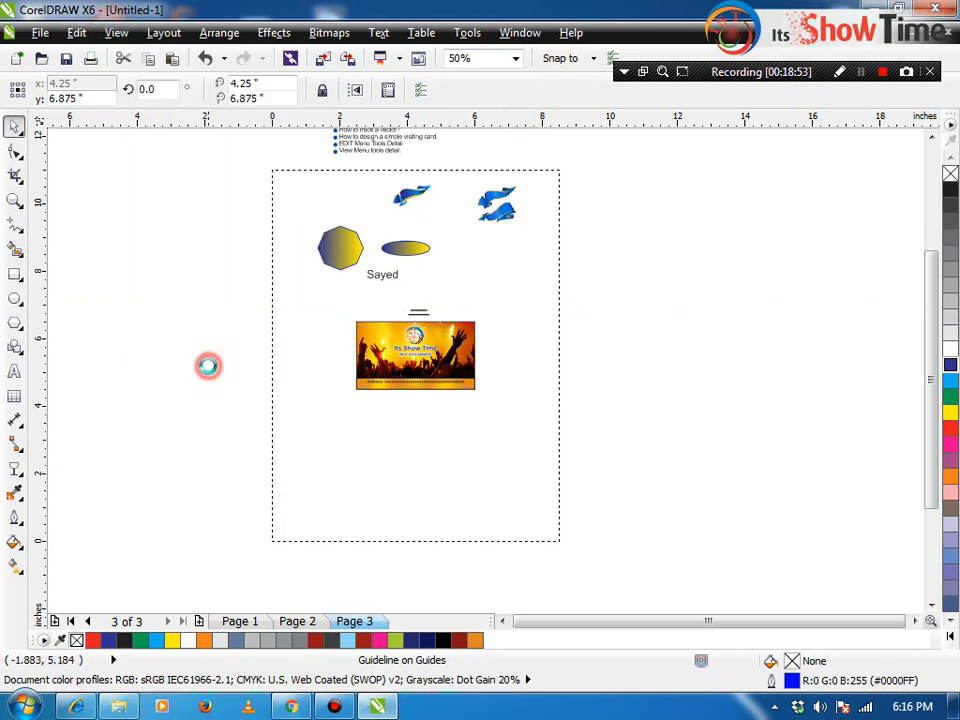
click(126, 33)
click(176, 366)
click(126, 33)
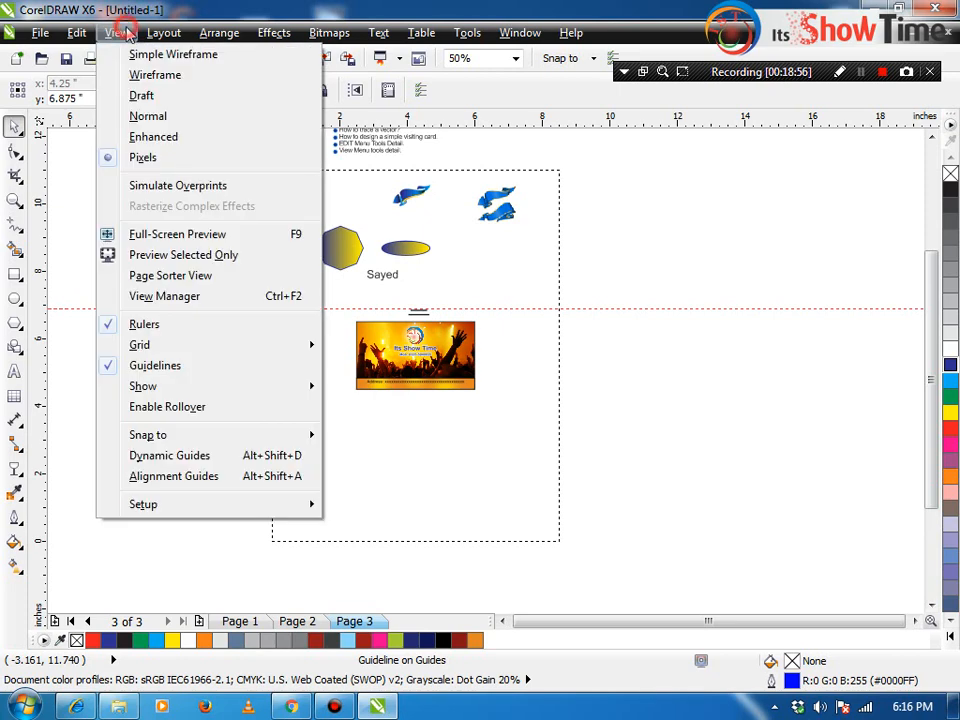
mouse_move(182, 392)
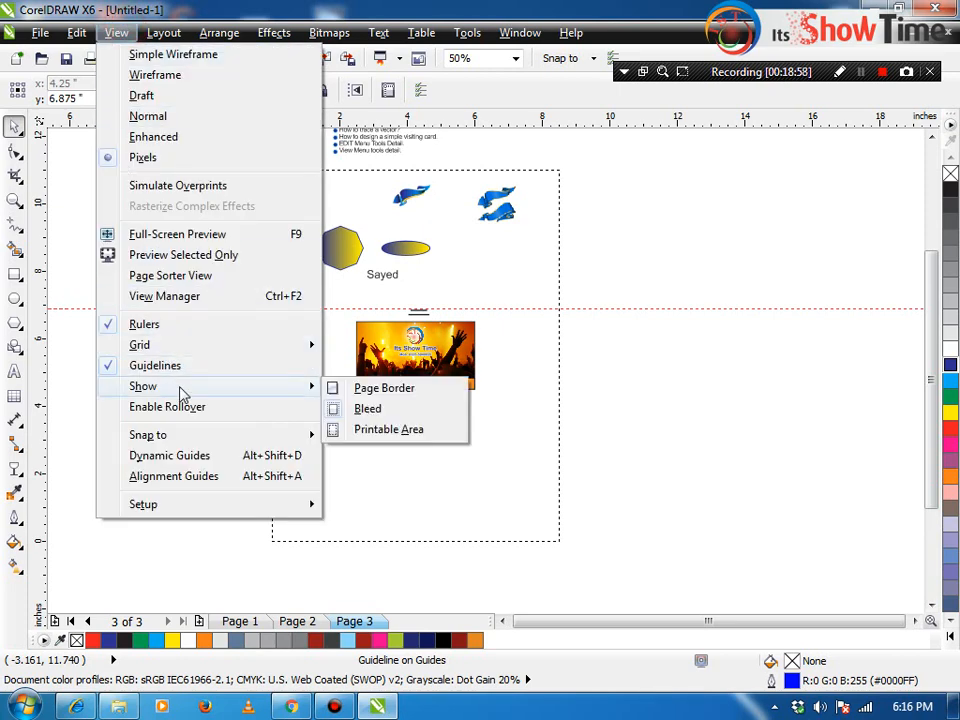
Step: Turn on the page border shadow and deselect everything on the canvas
click(424, 393)
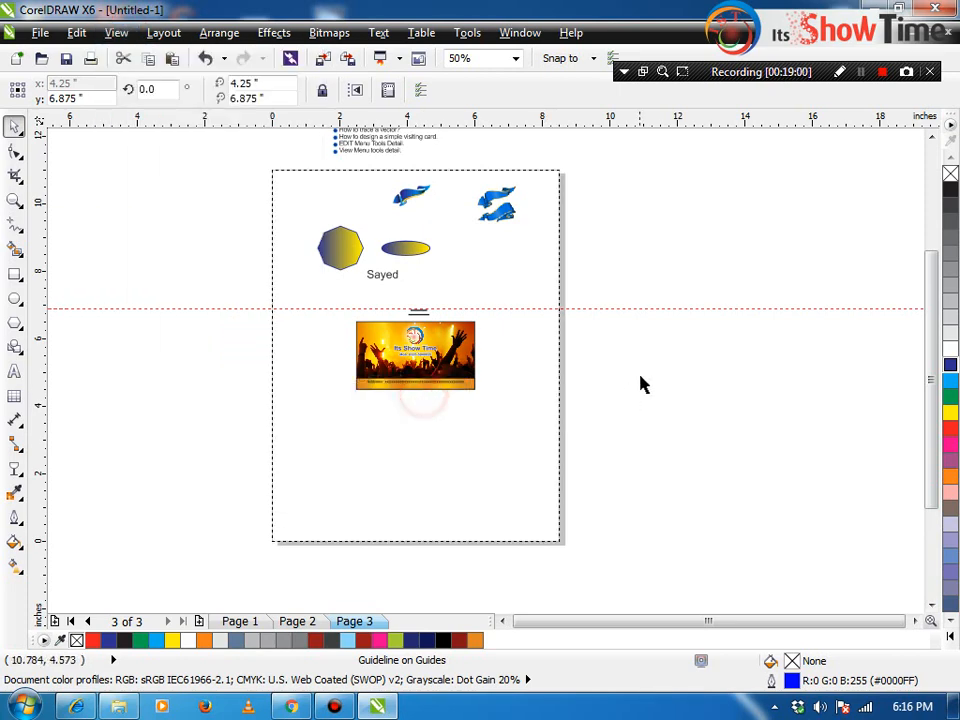
click(637, 366)
drag(566, 200, 535, 373)
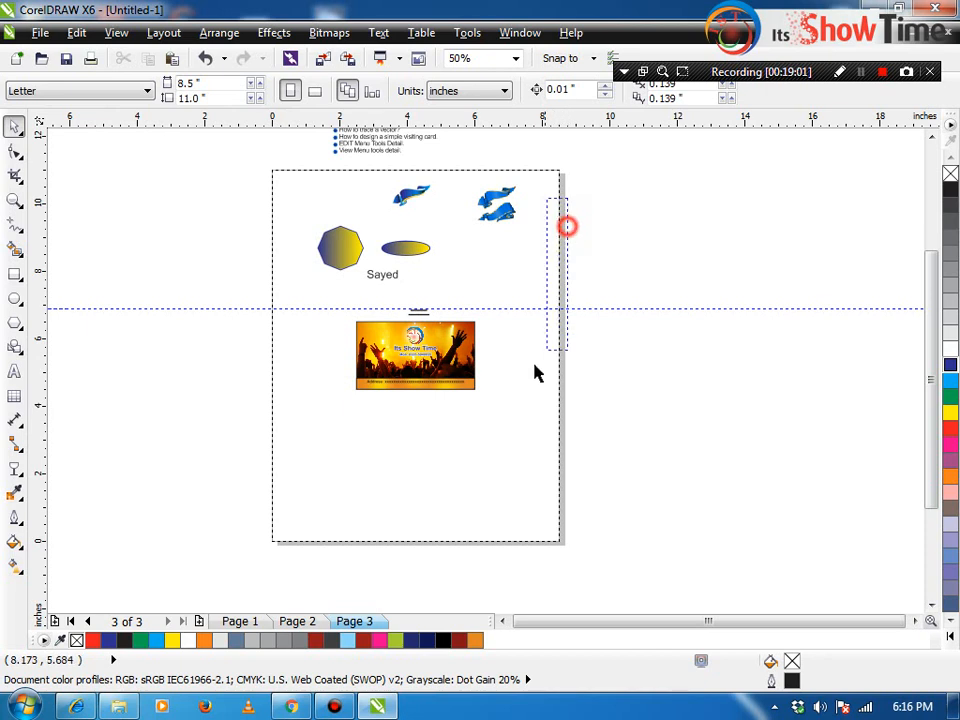
Step: Turn off View > Show > Printable Area, then close the View menu without choosing
click(113, 33)
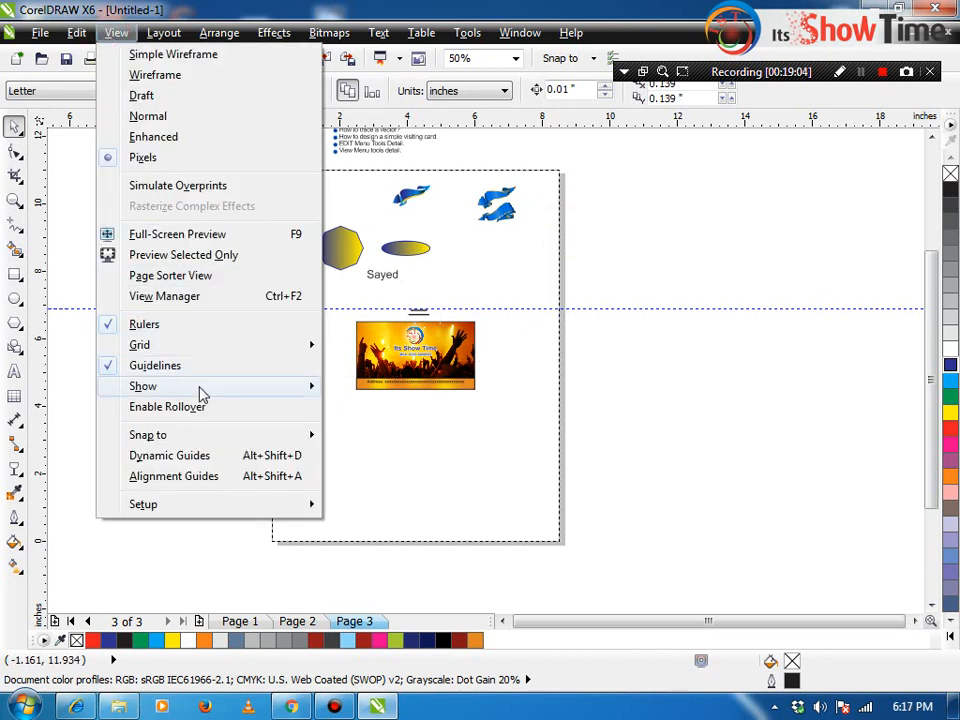
mouse_move(199, 389)
click(356, 428)
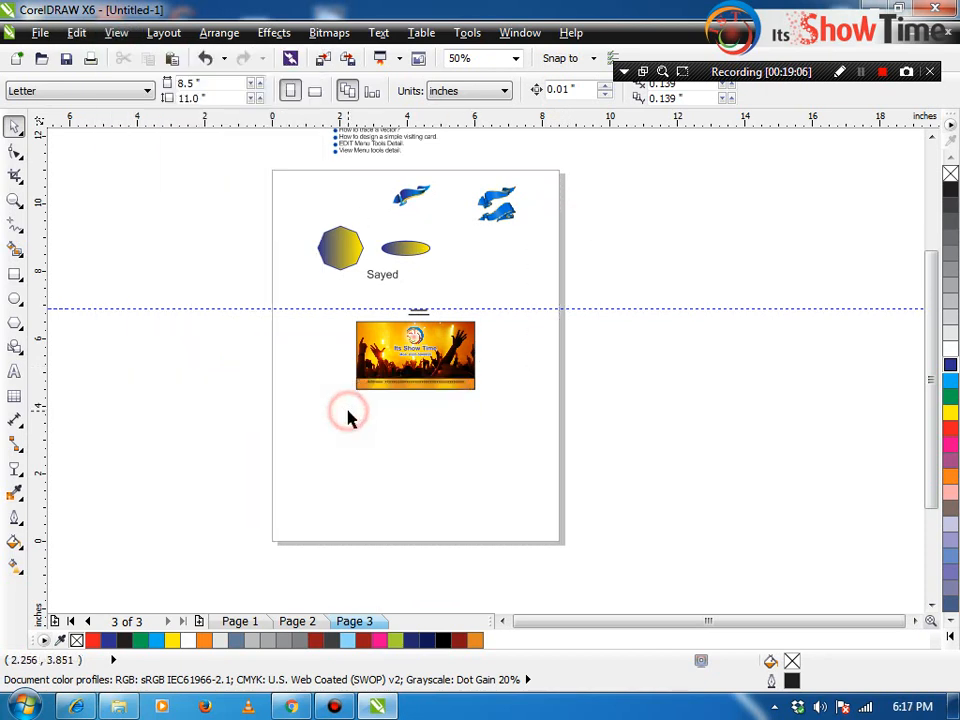
click(80, 33)
mouse_move(116, 33)
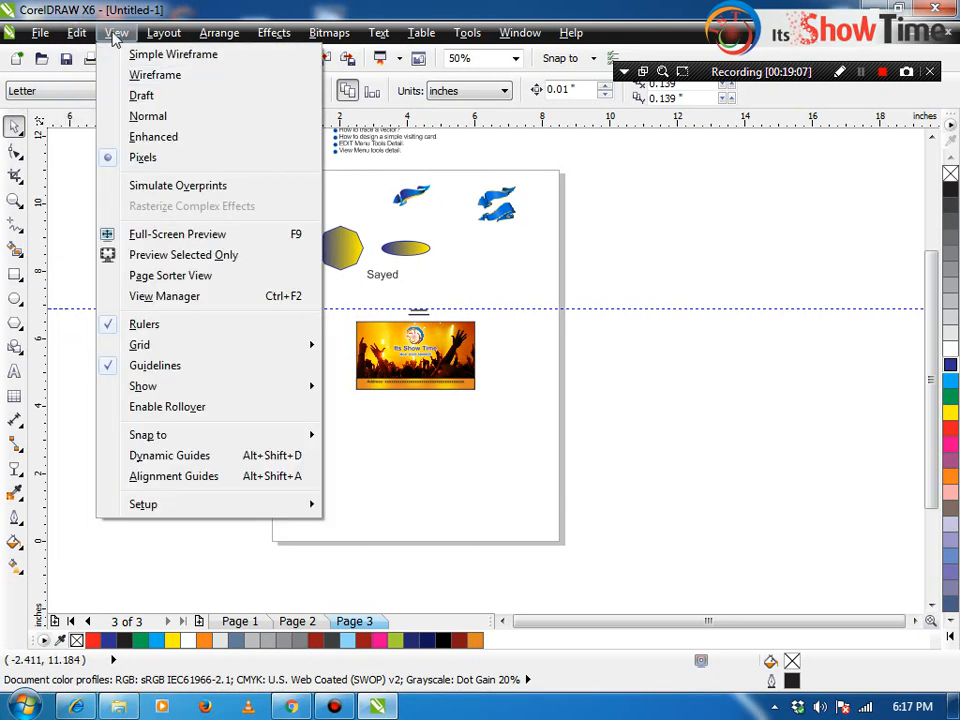
mouse_move(143, 393)
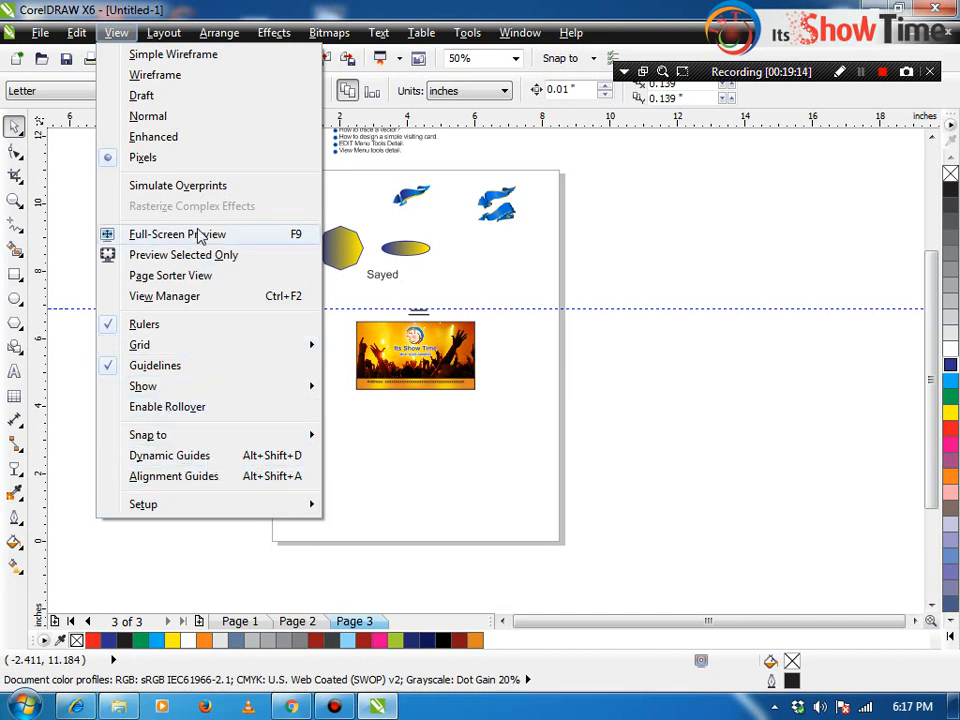
click(90, 401)
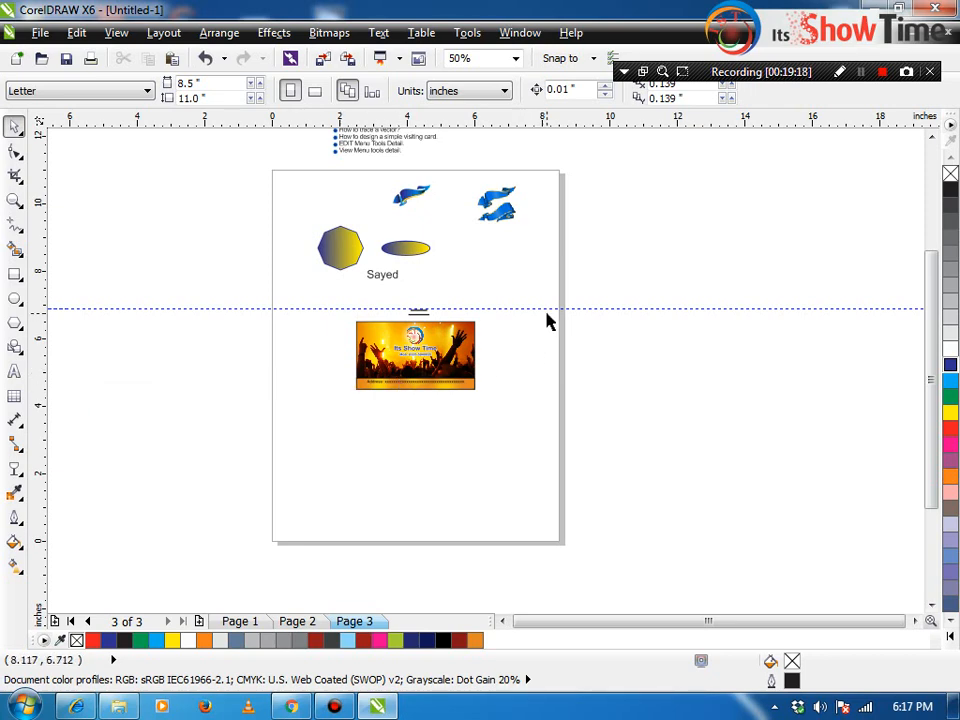
Step: Zoom in on the lesson title and table-of-contents list above the page
drag(547, 308, 604, 388)
key(F4)
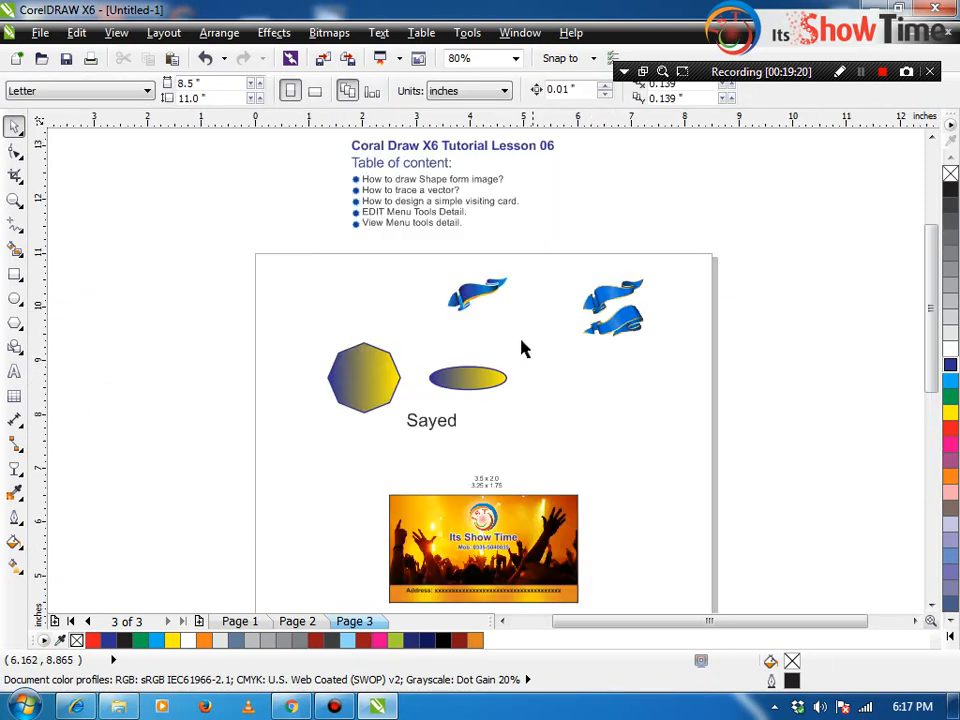
key(z)
drag(682, 280, 308, 100)
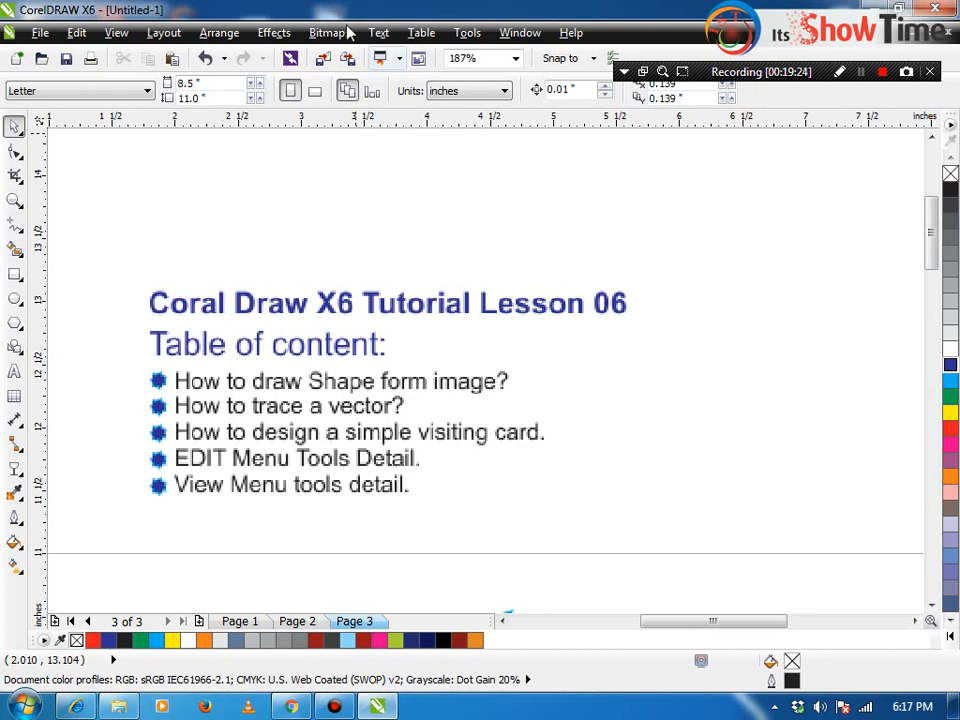
Step: Uncheck View > Pixels and zoom to fit every object on page 3
click(116, 33)
click(135, 154)
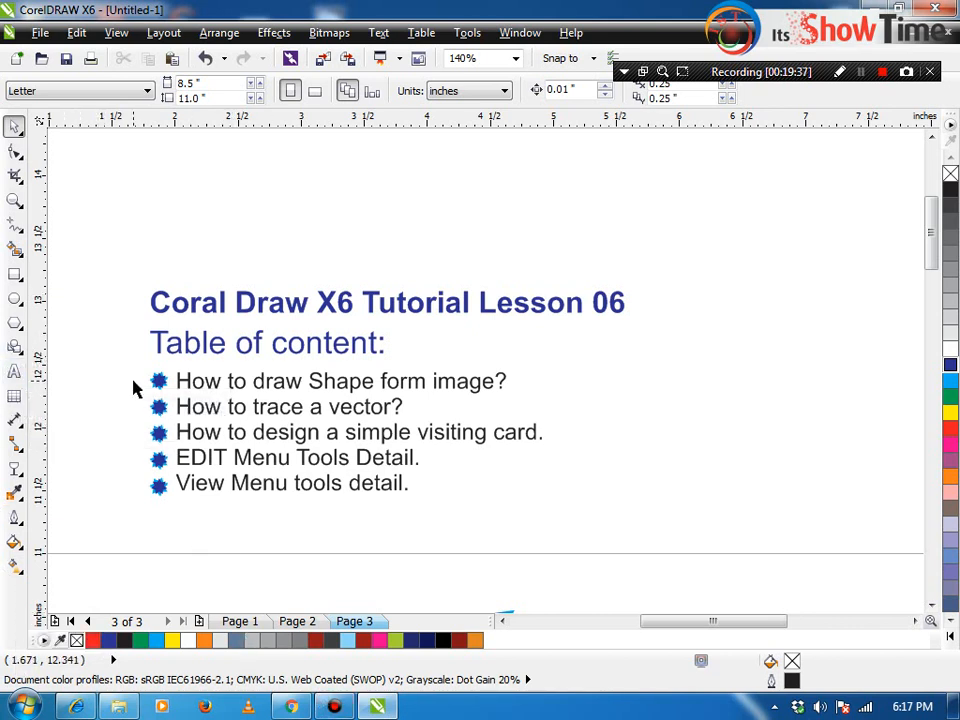
key(F4)
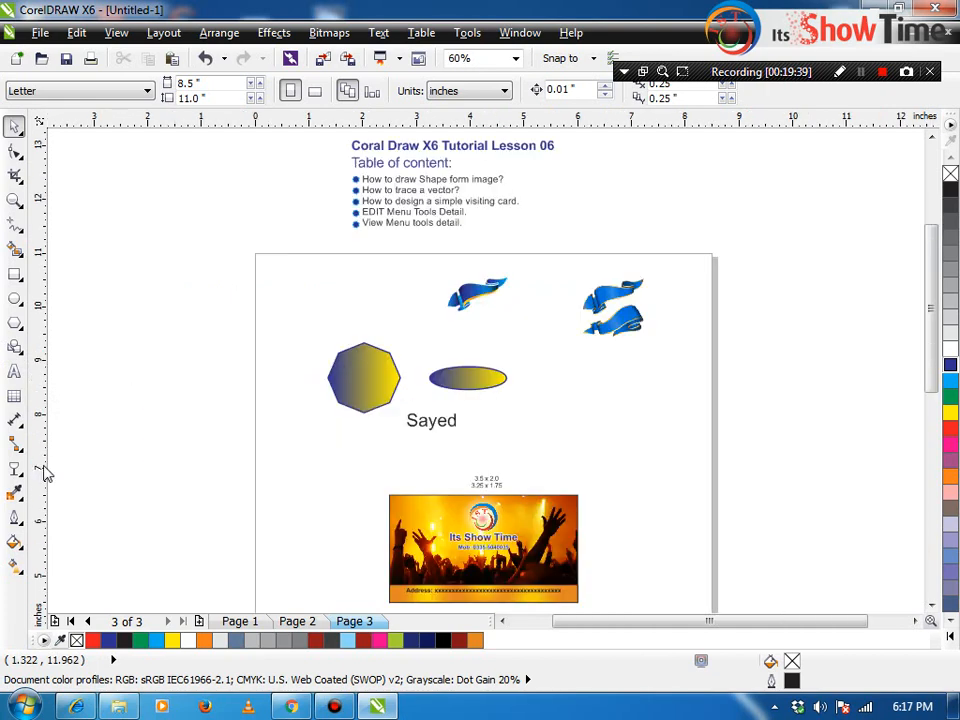
Step: Delete the octagon, the ellipse and the first-name text line
click(354, 381)
key(Delete)
click(464, 380)
key(Delete)
drag(493, 393, 378, 443)
key(Delete)
Step: Drag the table-of-contents text block down onto the page, apart from its bullets
click(378, 443)
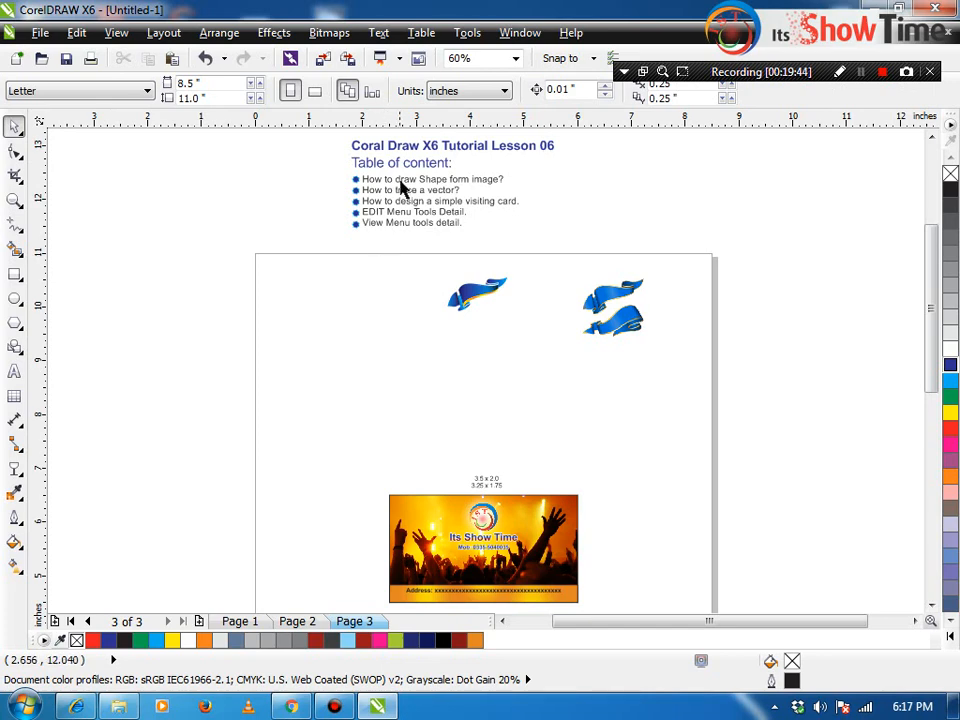
drag(400, 190, 353, 349)
click(347, 305)
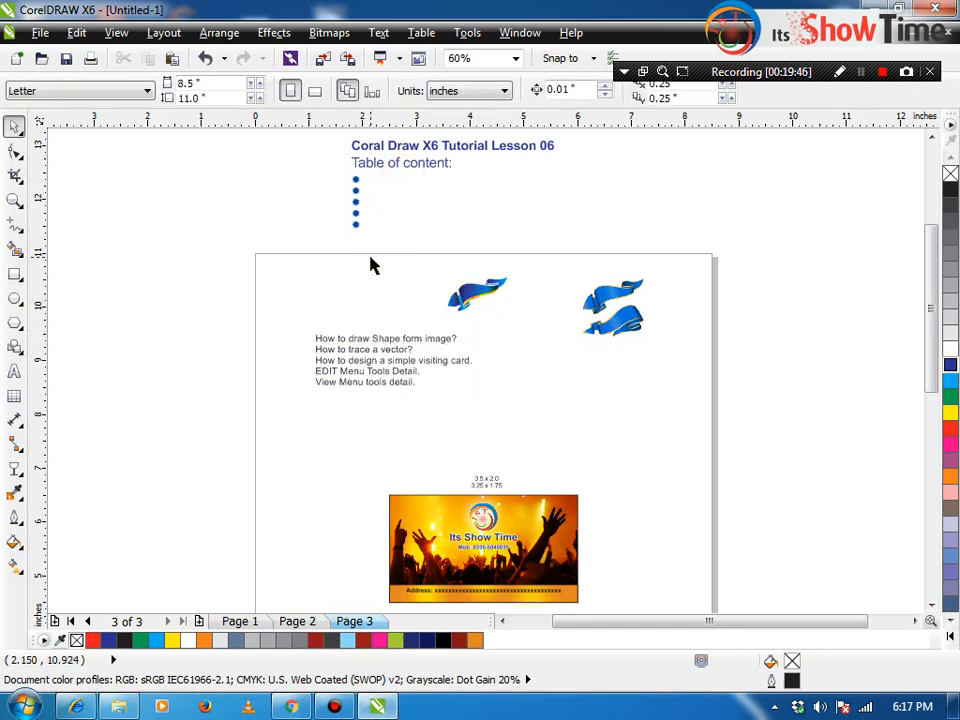